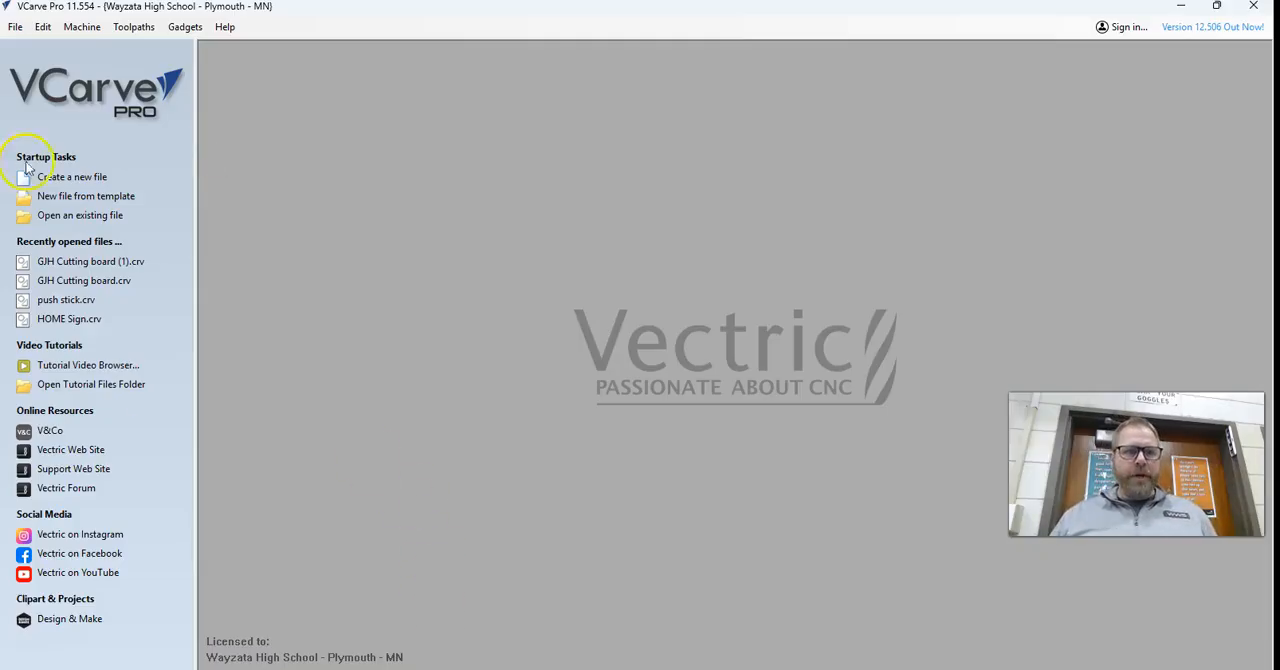
Create a new single-sided job 13 inches wide, 13 inches high and 0.5 inches thick.
click(60, 176)
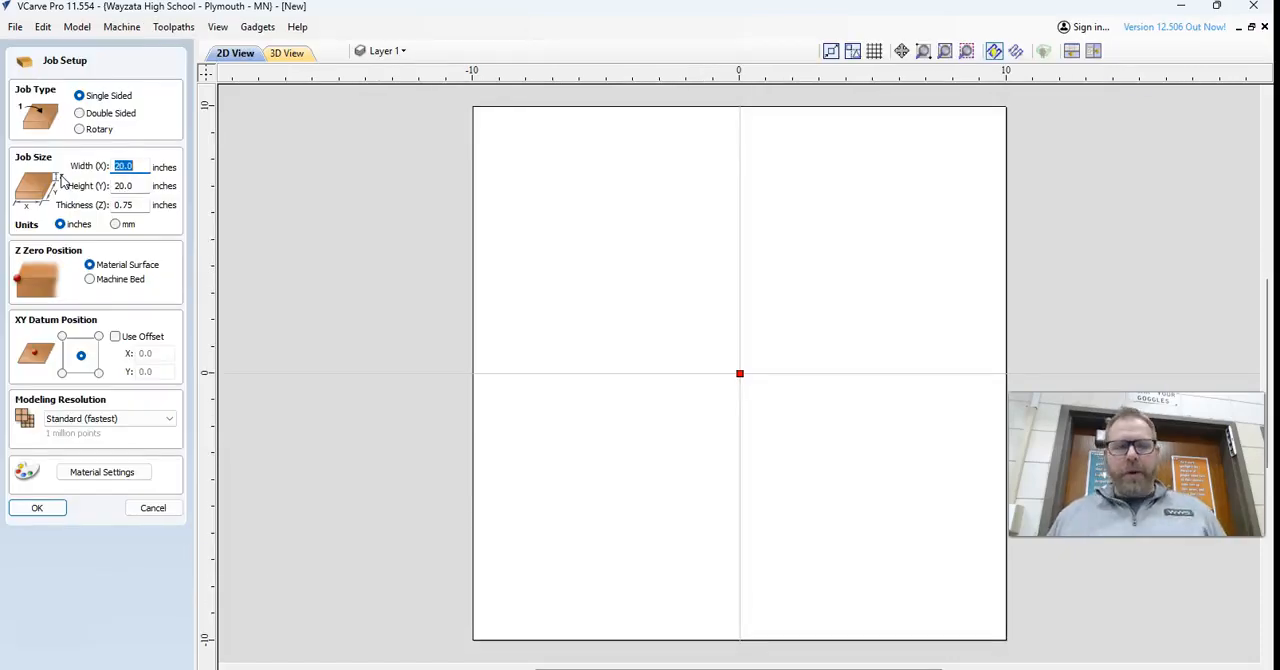
text(13)
key(Tab)
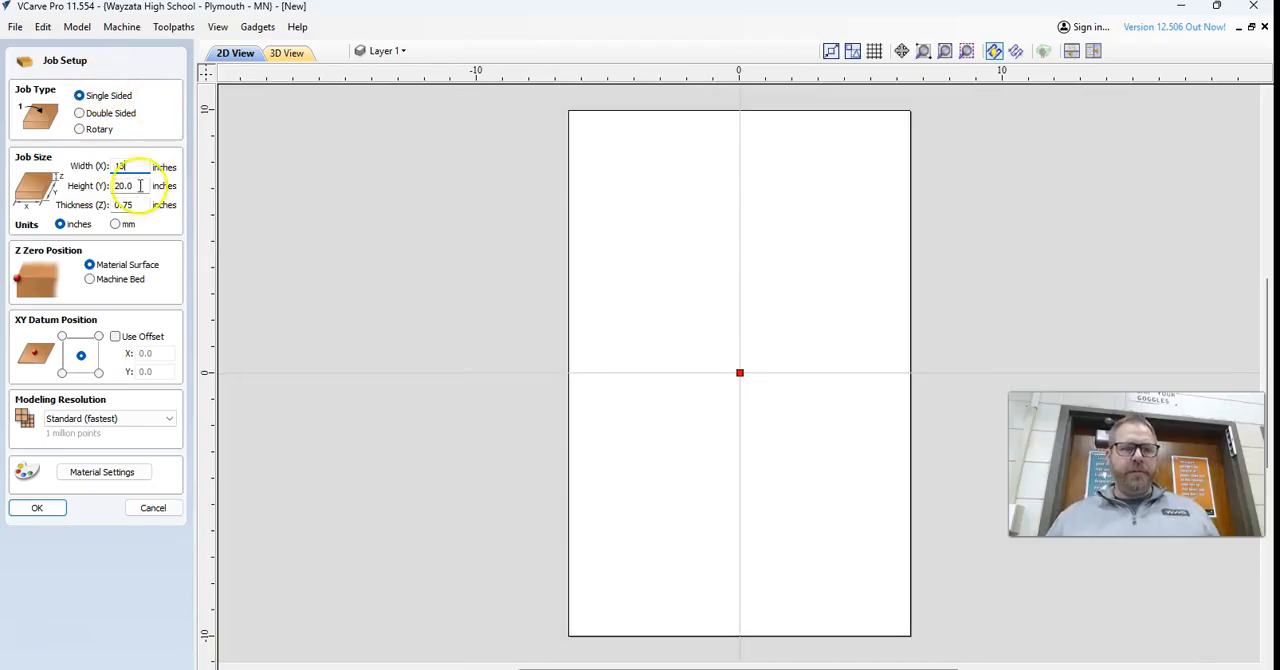
text(2)
key(BackSpace)
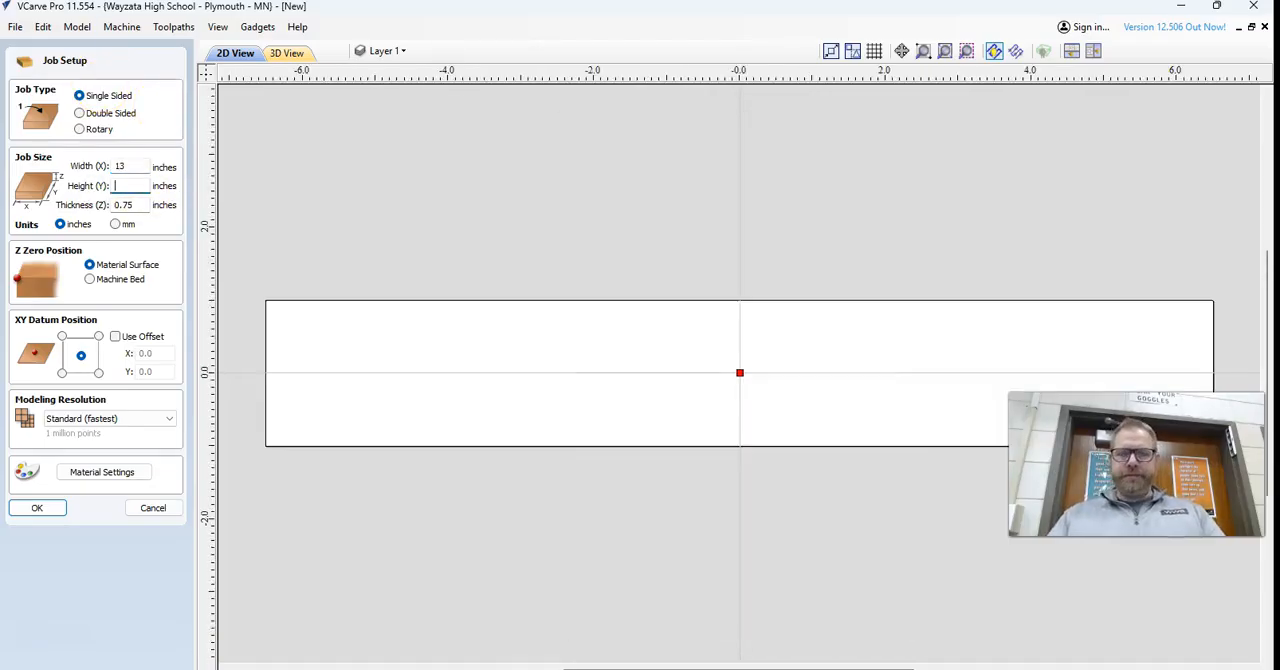
text(13)
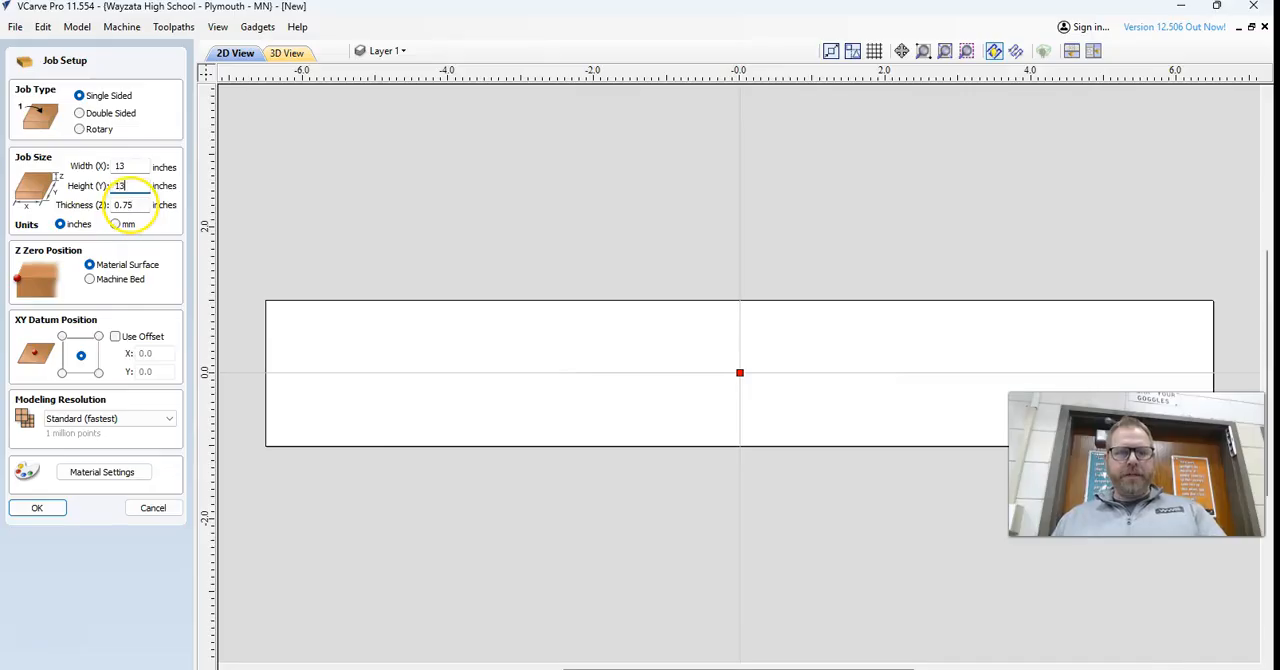
double_click(132, 205)
key(BackSpace)
text(.5)
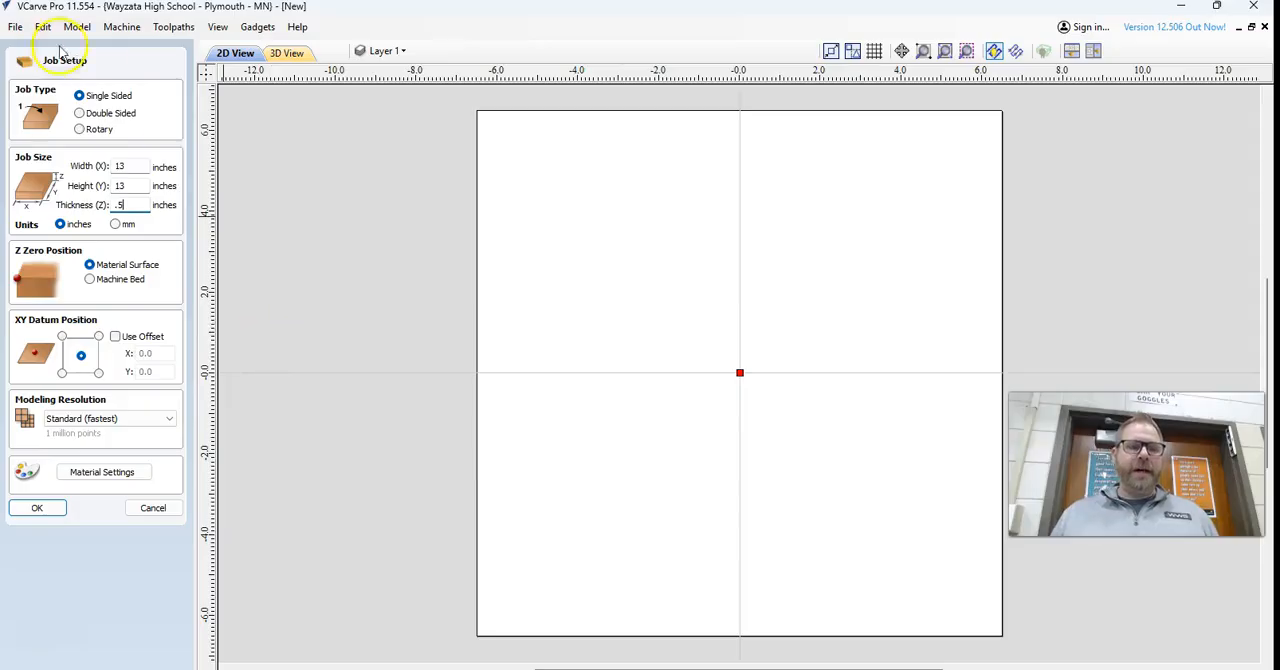
click(37, 508)
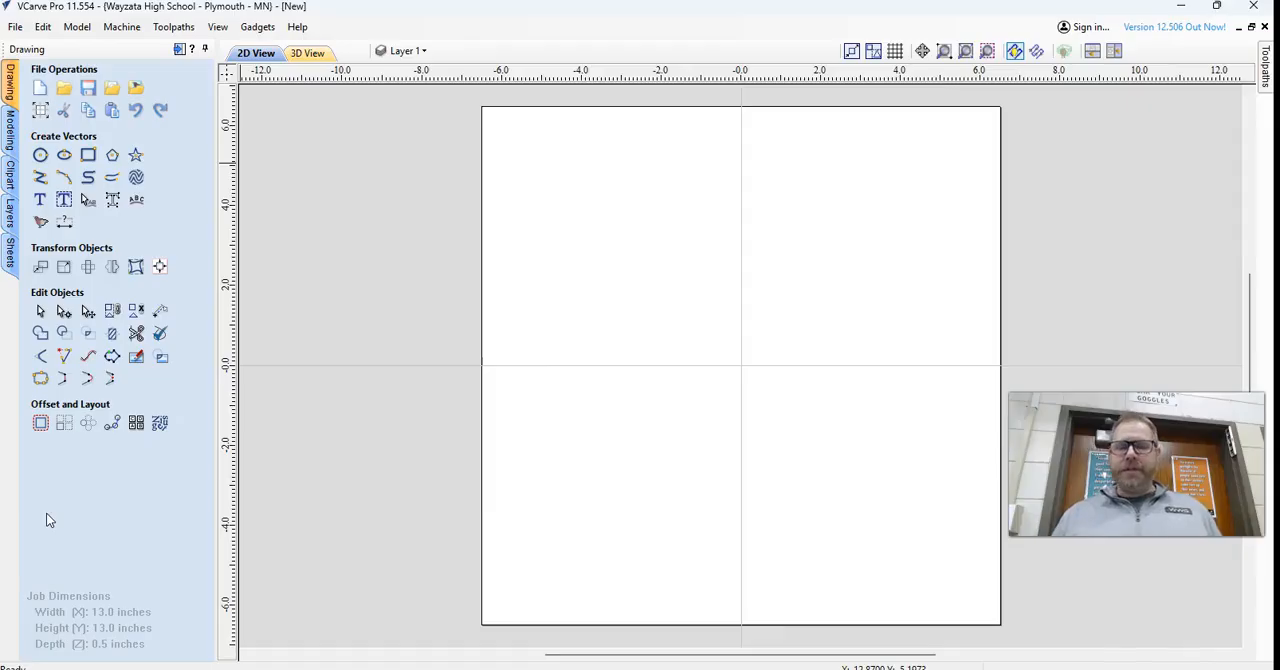
Draw a circle with a diameter of 11.5 inches centred at X 0, Y 0.
click(40, 155)
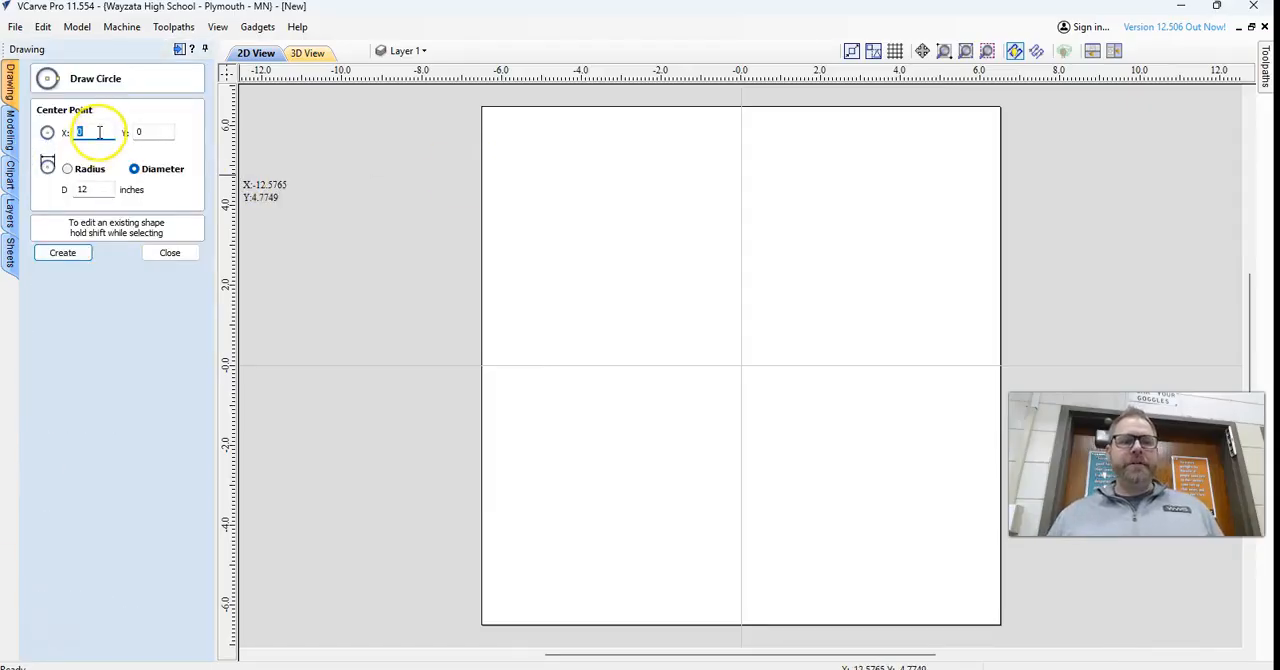
drag(109, 189, 9, 182)
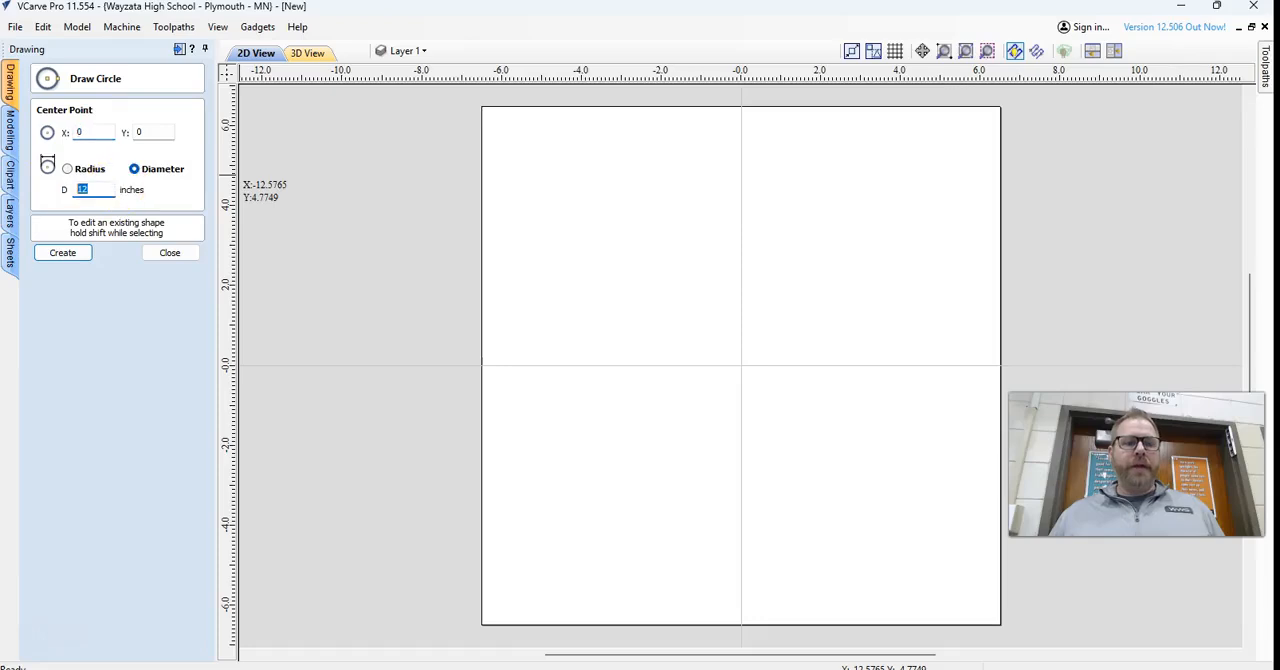
text(11.5)
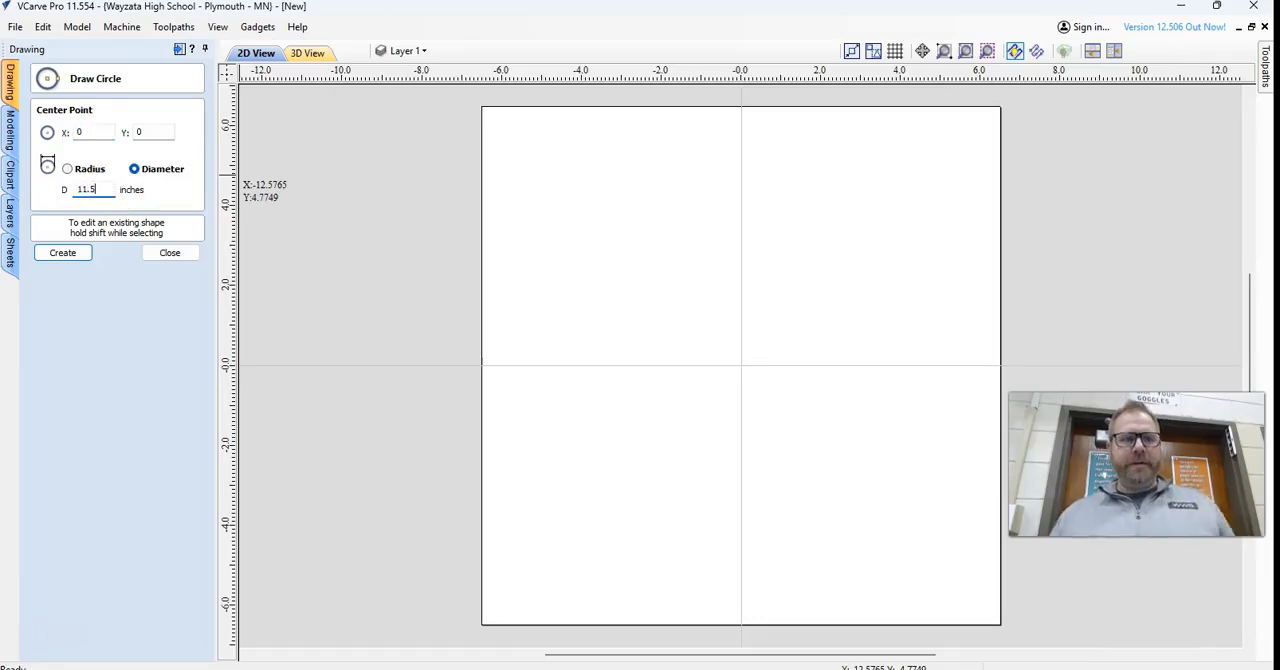
click(60, 253)
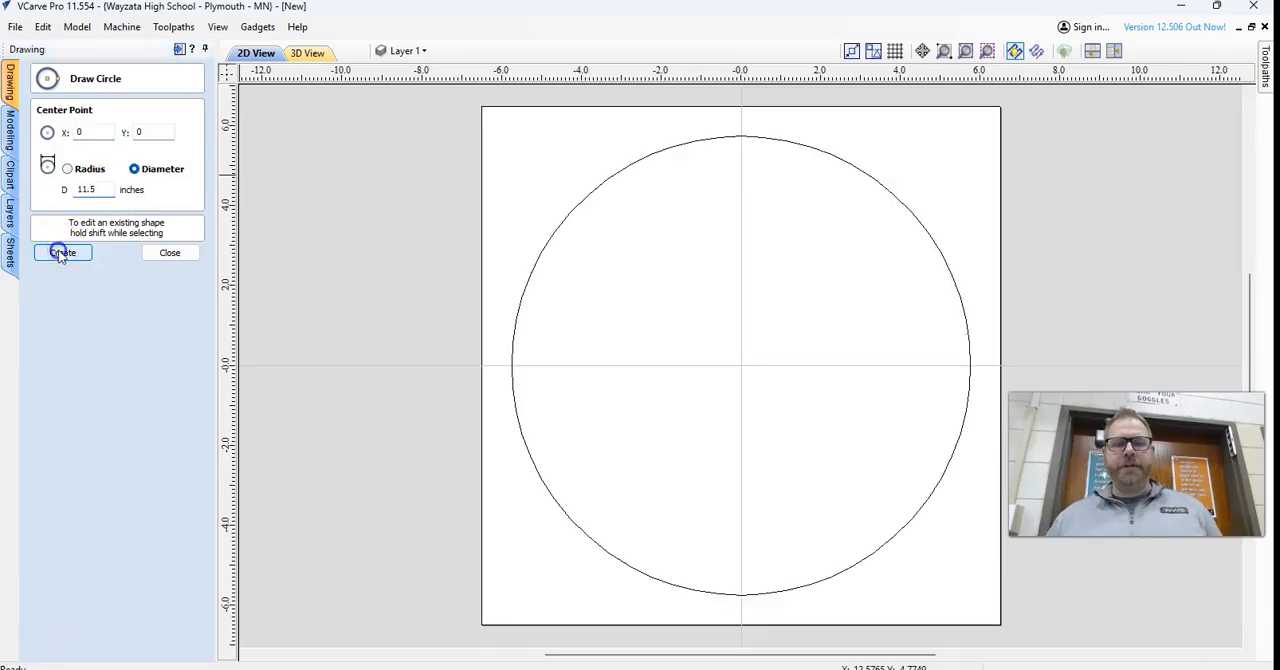
click(158, 252)
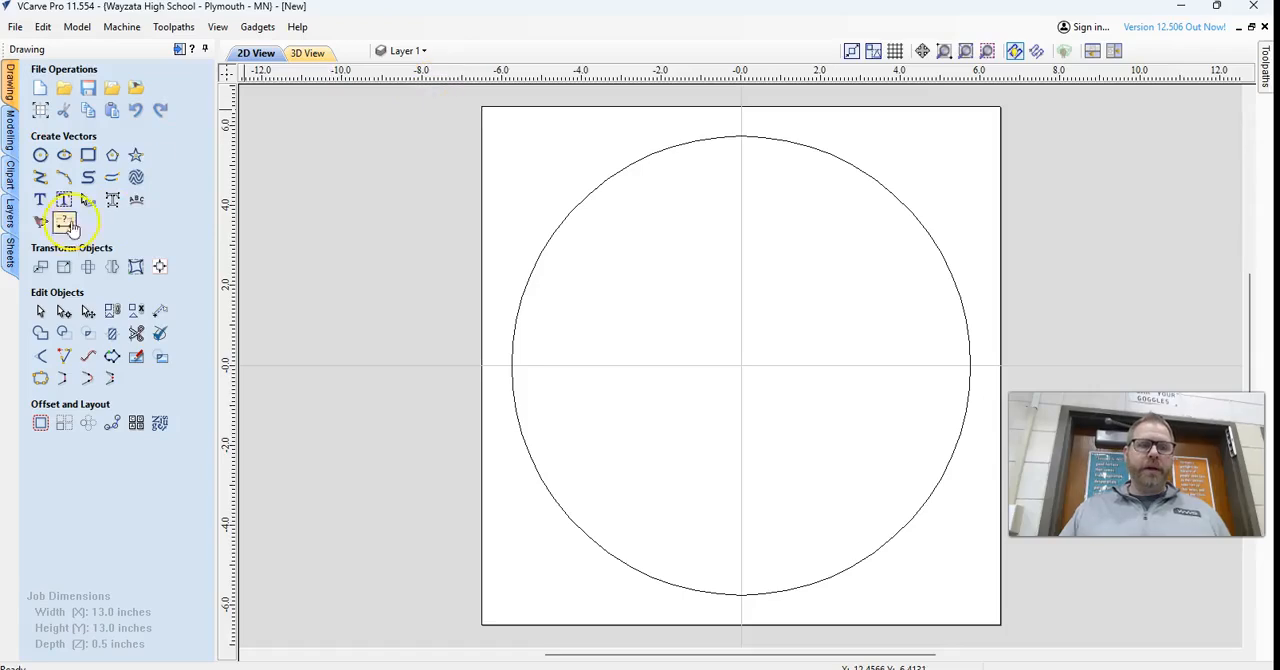
Create the text "12" in bold Neue Haas Grotesk Text Pro Black with a text height of 2 inches.
click(40, 202)
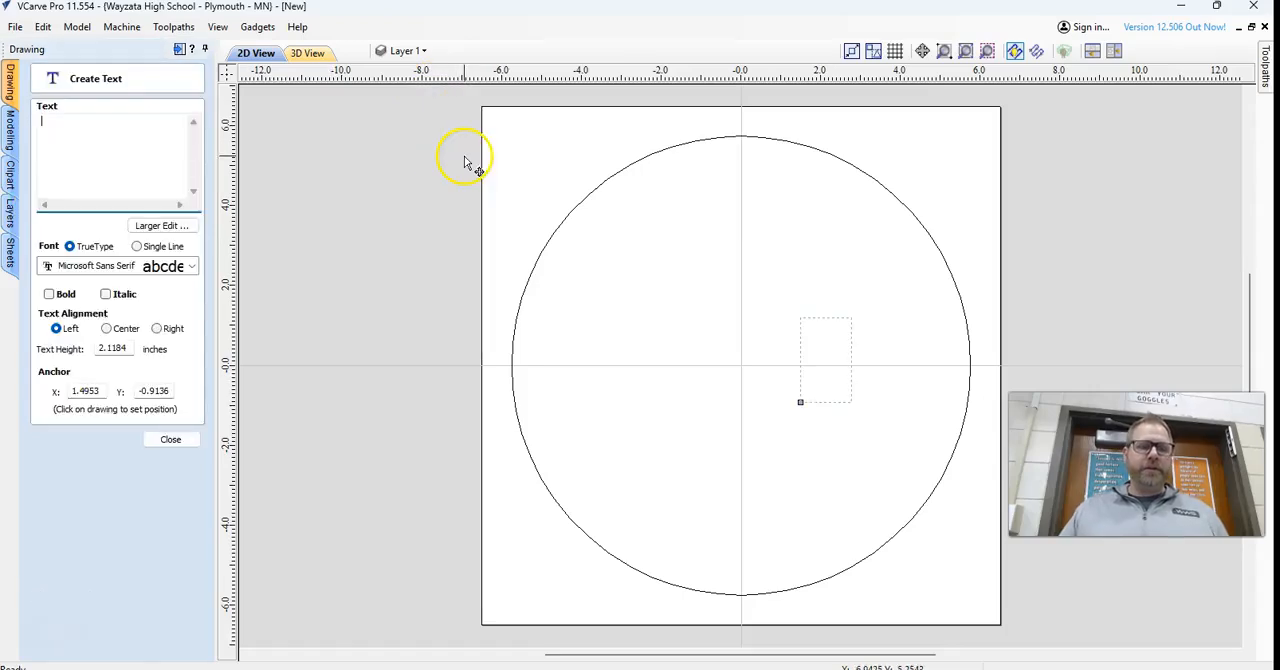
text(12)
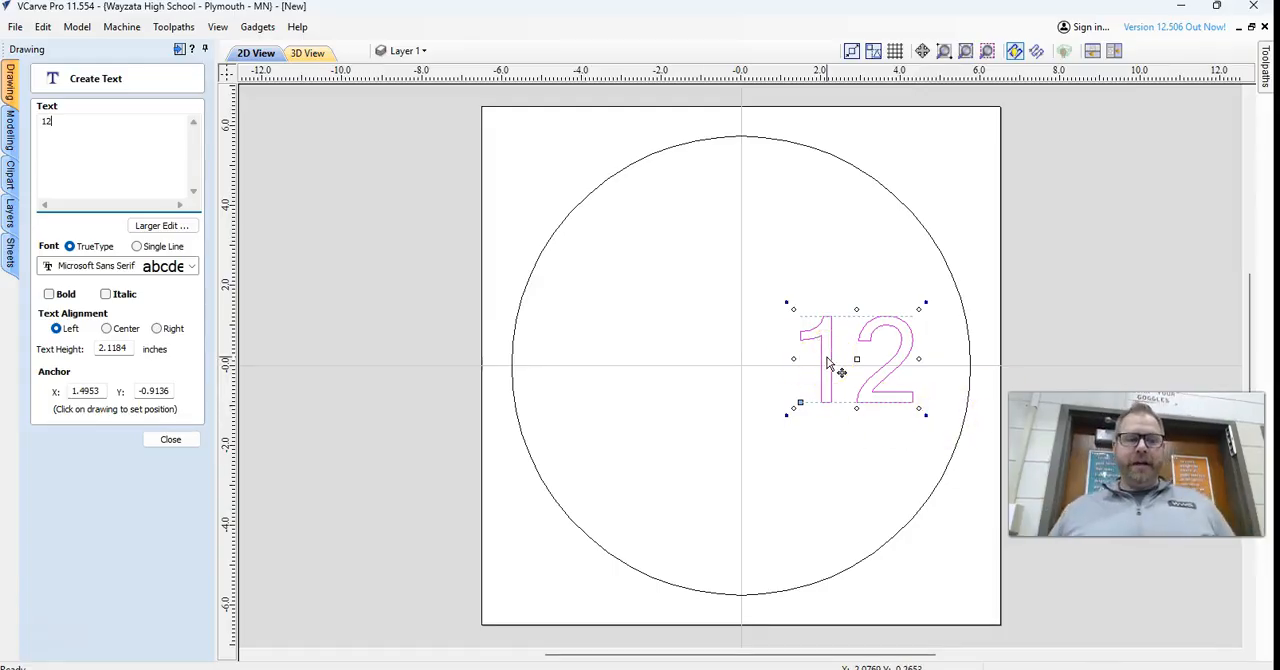
click(49, 294)
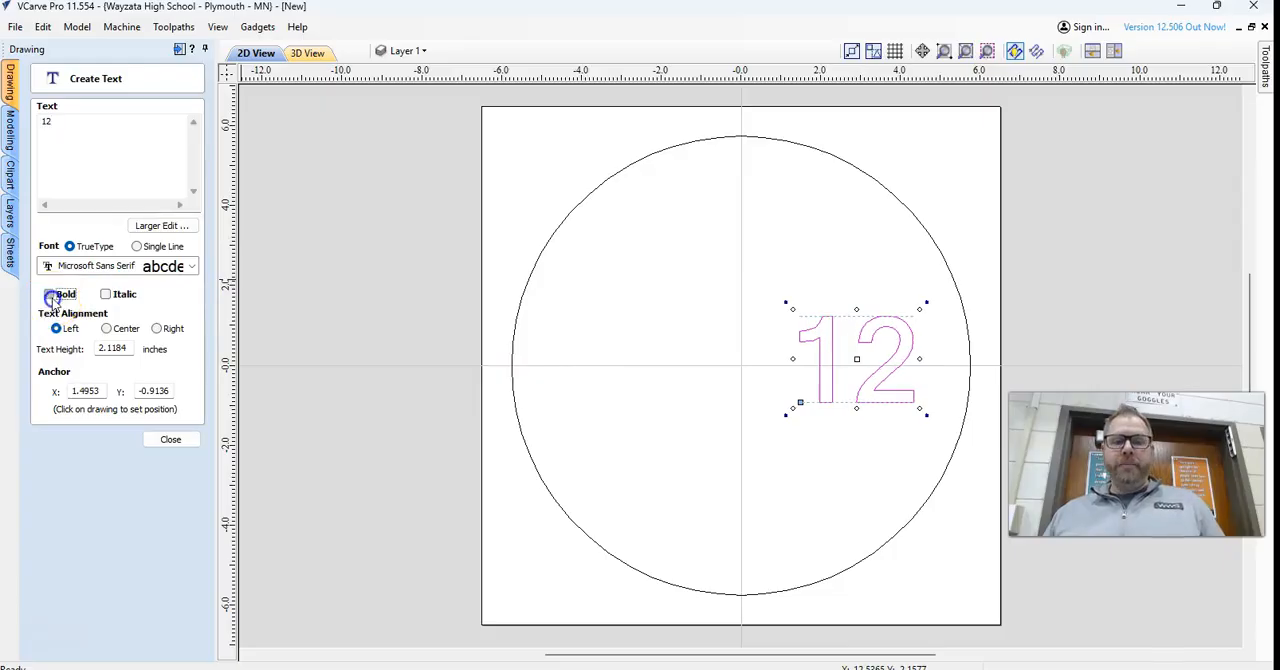
click(87, 268)
scroll(270, 370, down, 6)
scroll(272, 372, up, 2)
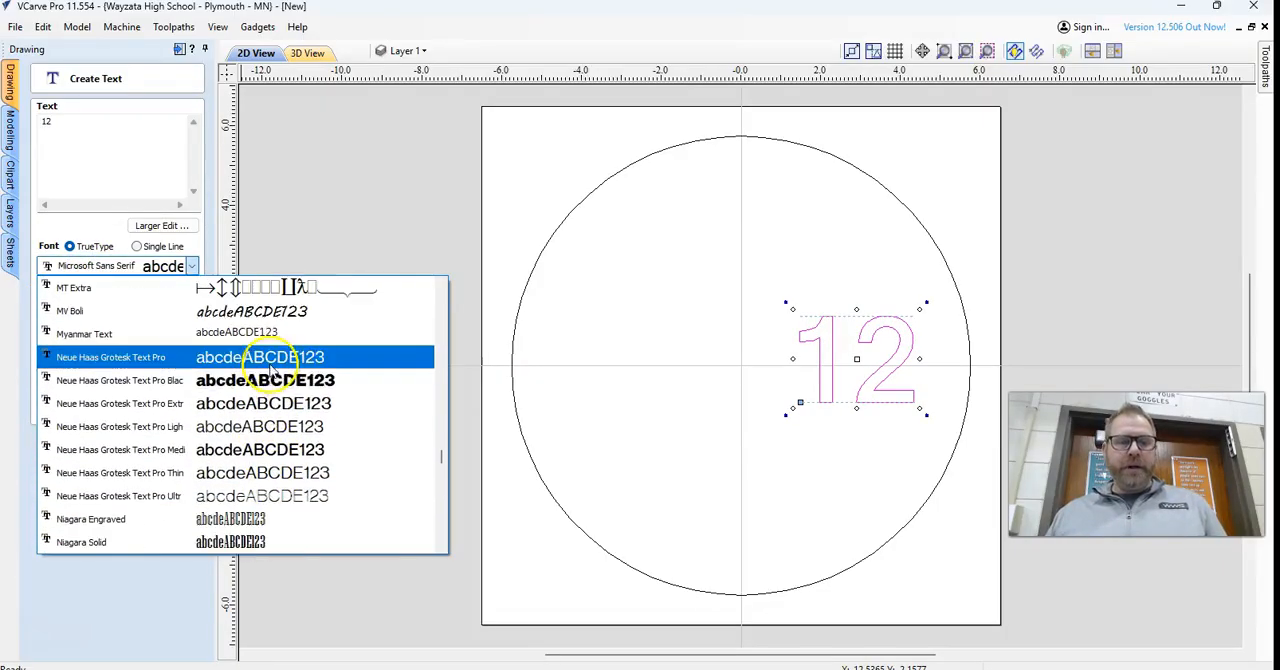
click(258, 385)
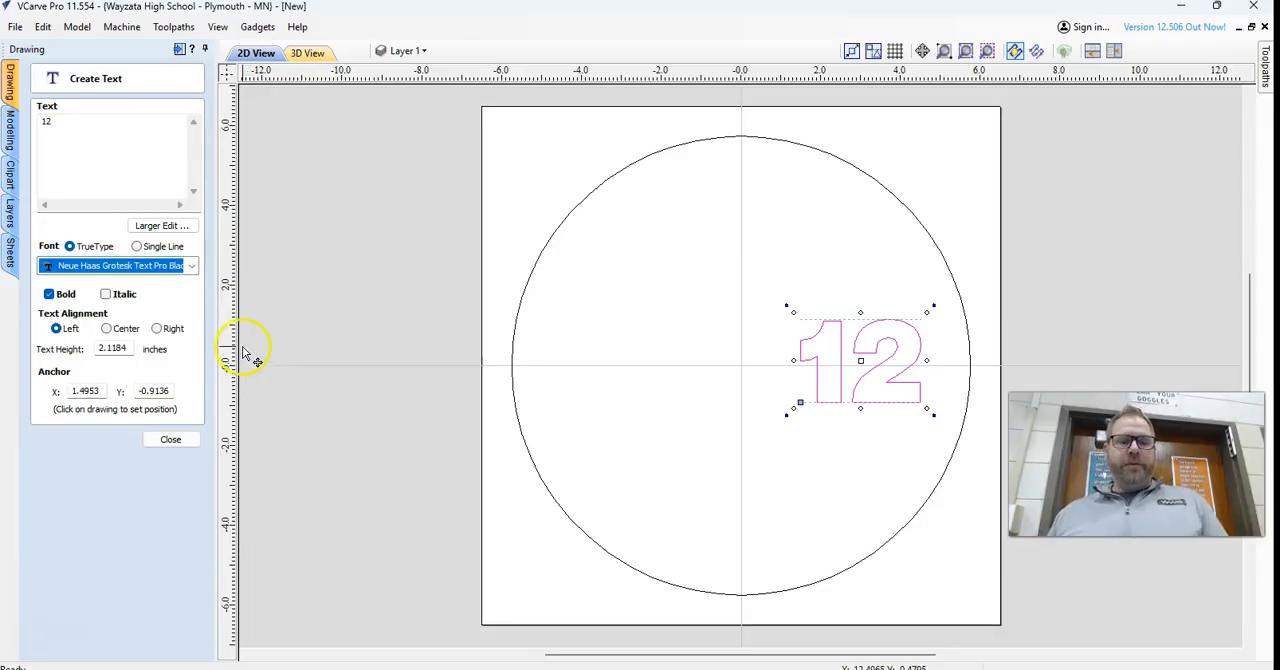
double_click(112, 348)
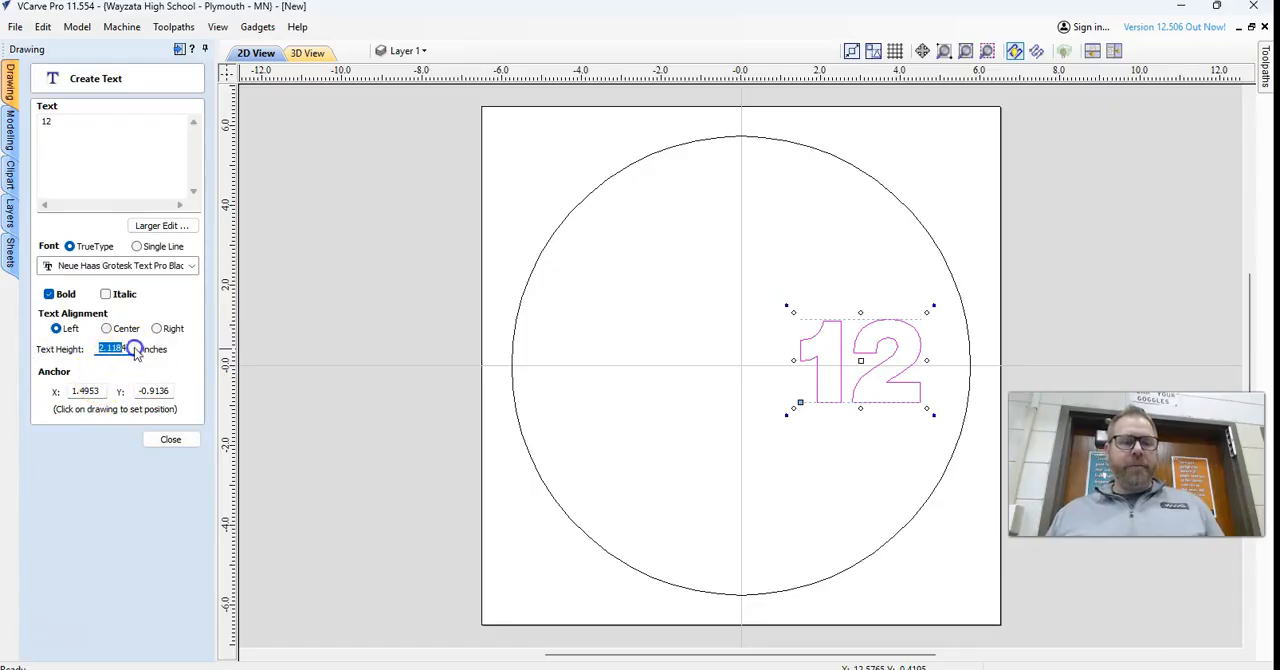
text(2)
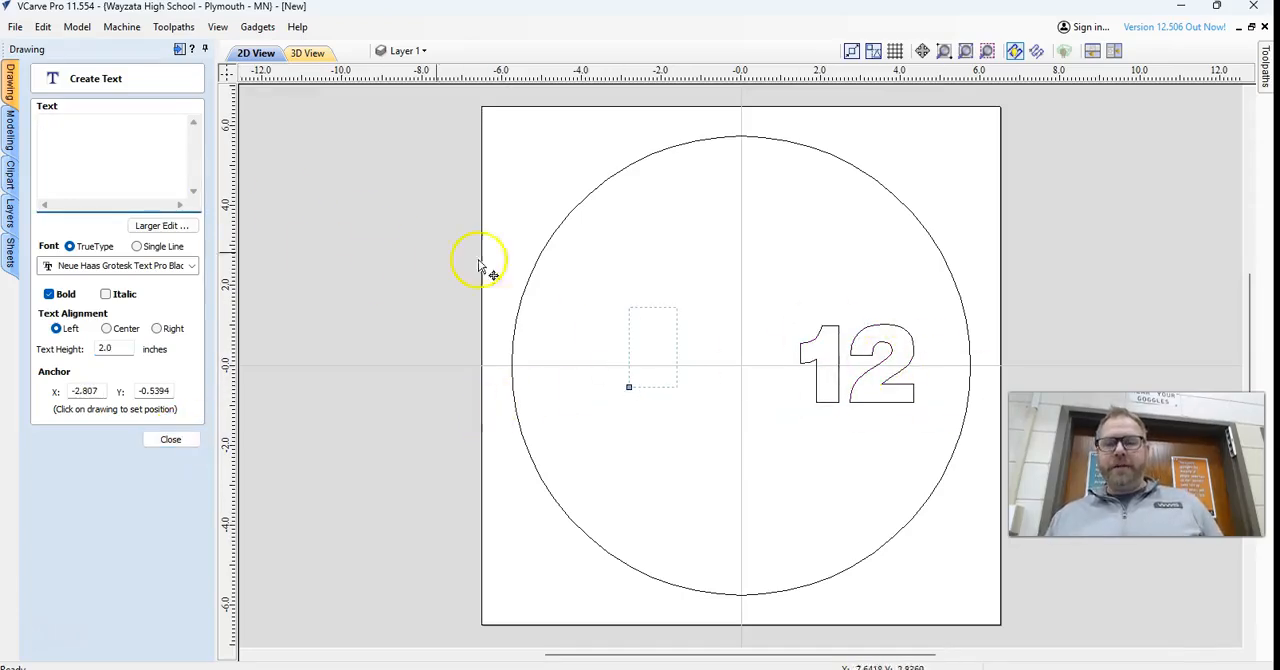
Add the numbers 3, 6 and 9 as separate text objects inside the circle with the same text settings.
text(3)
click(705, 231)
click(112, 137)
text(6)
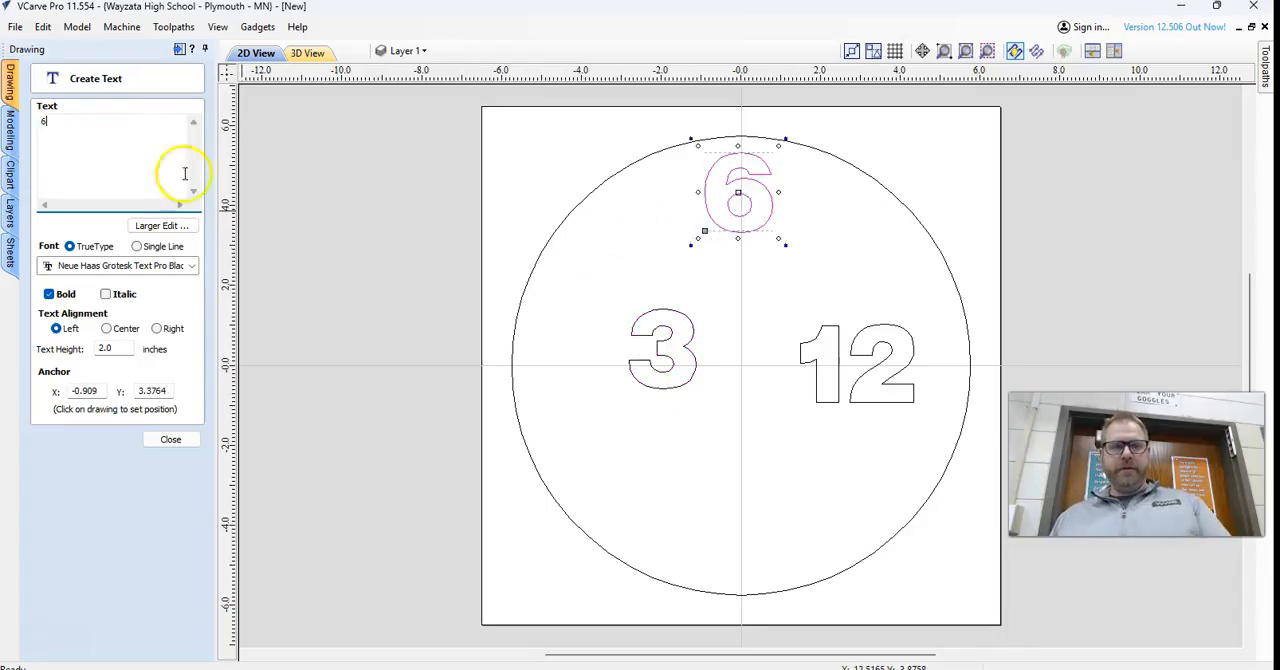
click(612, 262)
click(69, 137)
text(9)
click(644, 463)
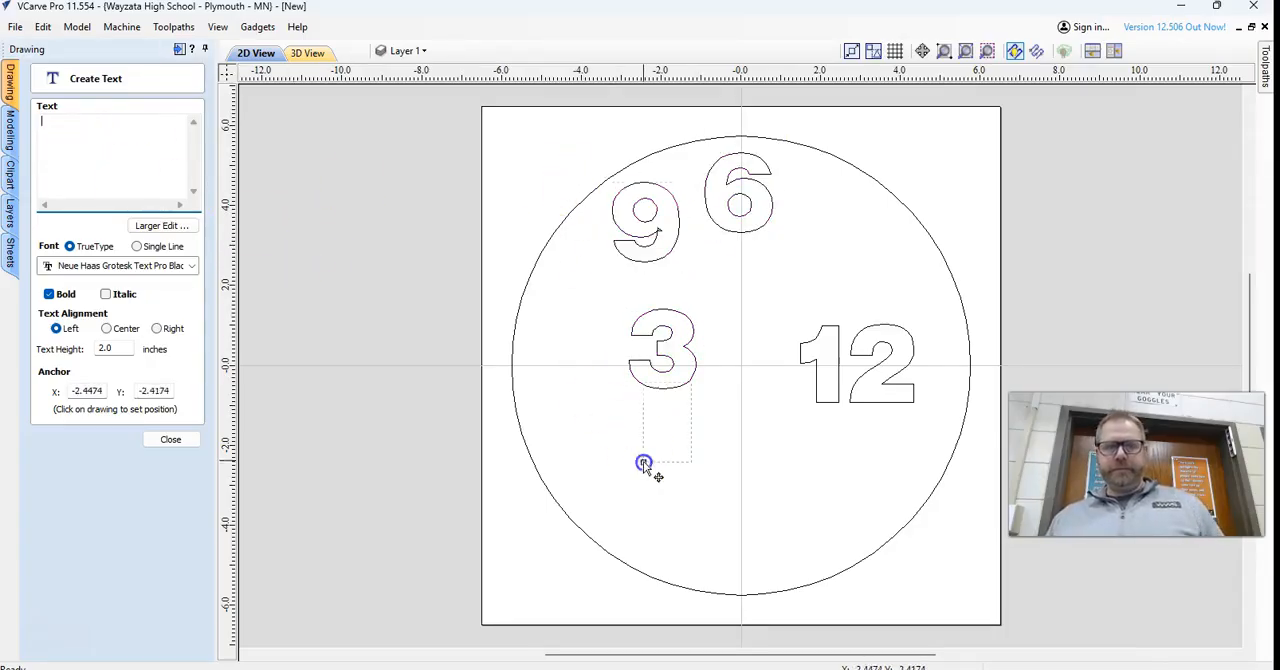
click(171, 443)
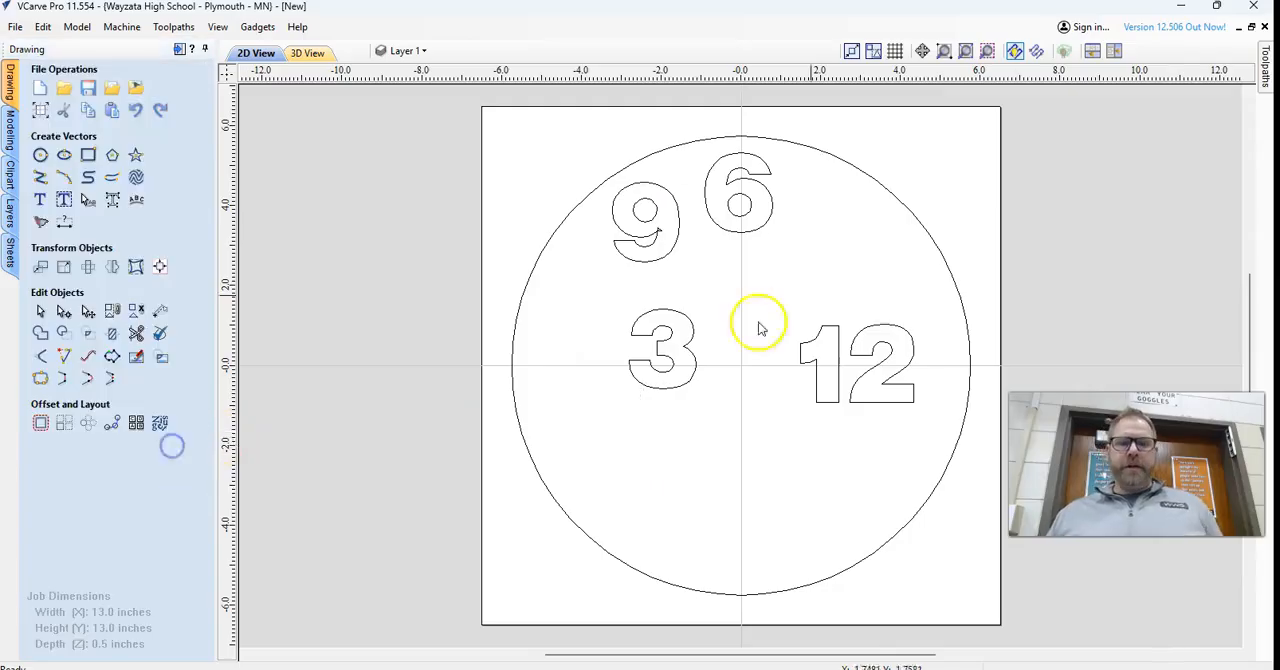
Nudge the 12 straight down until it sits below the horizontal centre line.
click(871, 331)
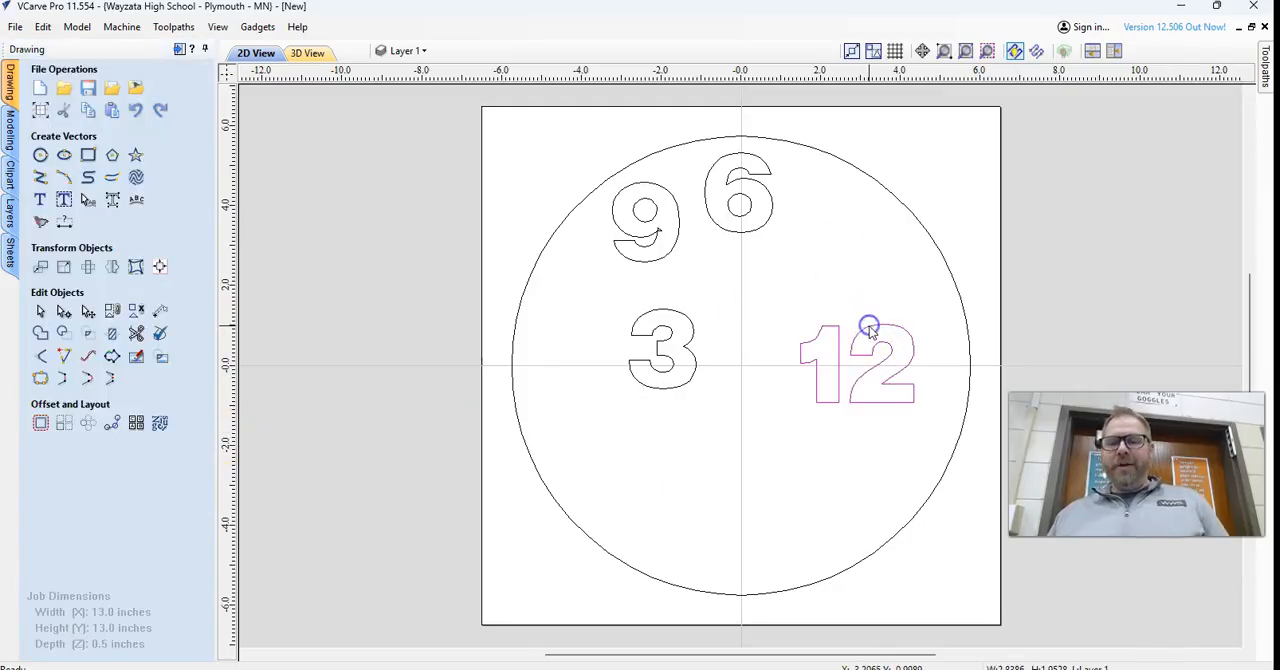
key(Down)
key(Down)
key(Down)
key(Down)
key(Down)
key(Down)
key(Down)
key(Down)
key(Down)
key(Down)
key(Down)
key(Down)
key(Down)
key(Down)
key(Down)
key(Down)
key(Down)
key(Down)
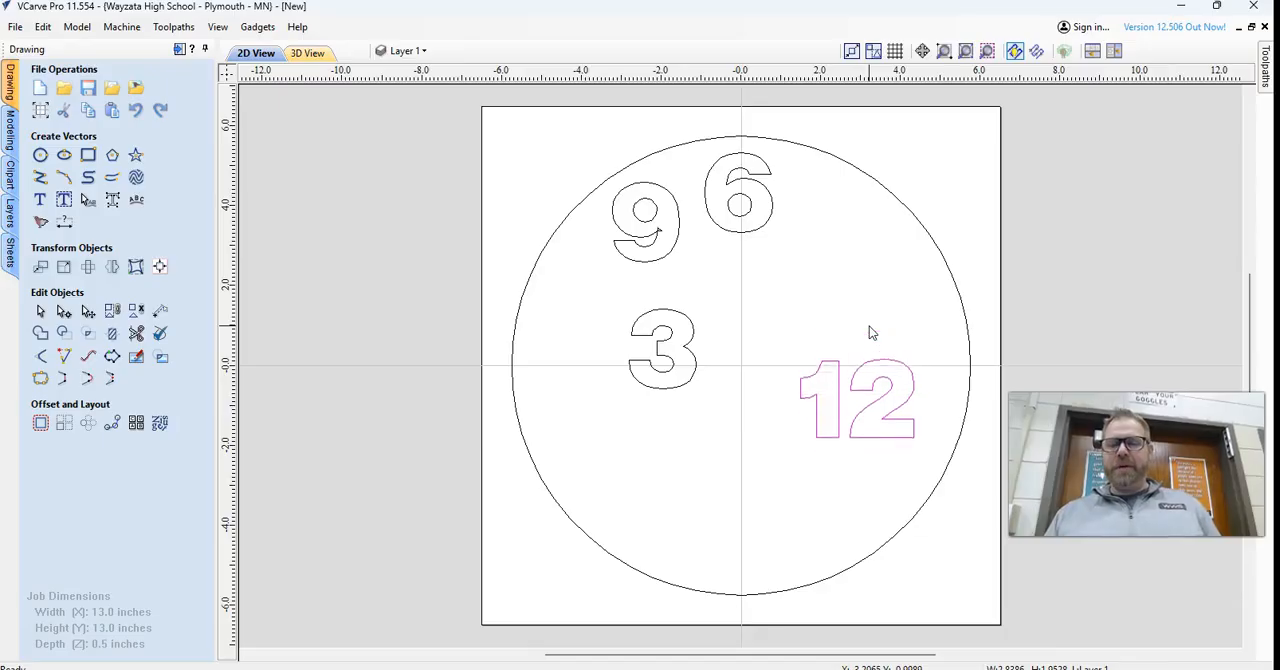
key(Down)
key(Down)
Nudge the 3 down and to the right, to just below the 12.
drag(591, 294, 727, 403)
key(Down)
key(Down)
key(Down)
key(Down)
key(Down)
key(Down)
key(Down)
key(Down)
key(Down)
key(Down)
key(Down)
key(Down)
key(Down)
key(Down)
key(Down)
key(Down)
key(Down)
key(Down)
key(Down)
key(Down)
key(Down)
key(Right)
key(Right)
key(Right)
key(Right)
key(Right)
key(Right)
key(Right)
key(Right)
key(Right)
key(Right)
key(Right)
key(Right)
key(Right)
key(Right)
key(Right)
key(Right)
key(Right)
key(Right)
key(Right)
key(Right)
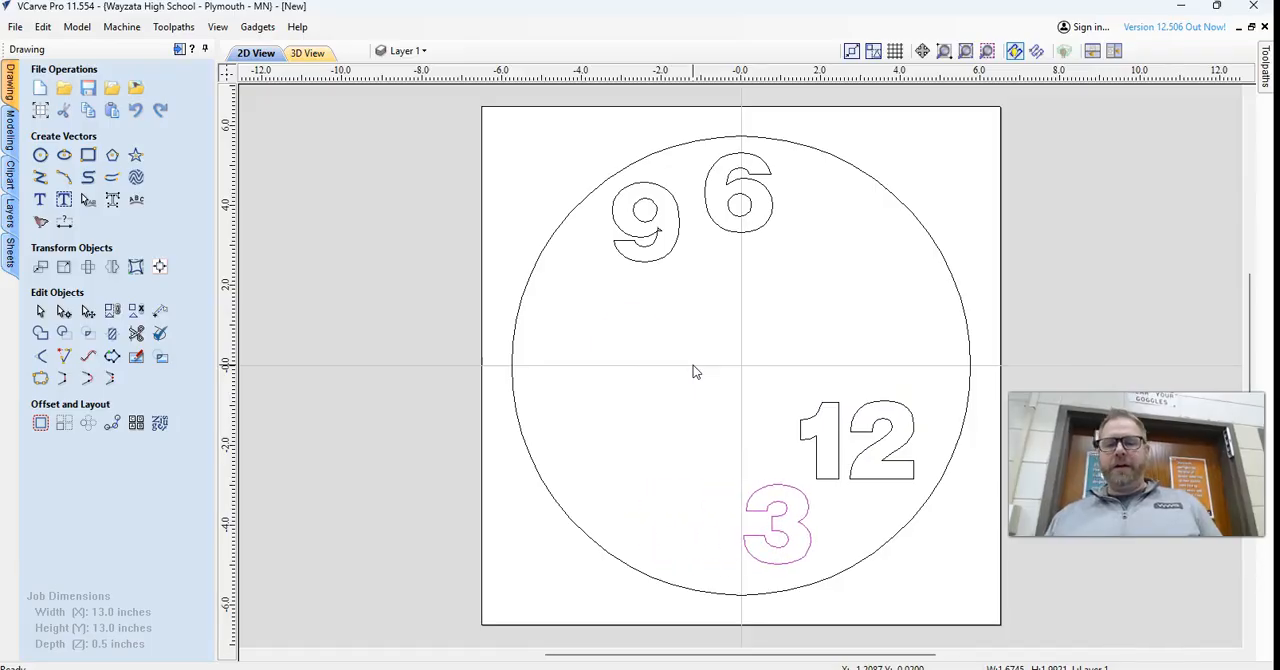
Nudge the 9 straight down into the lower left part of the circle.
click(642, 231)
key(Down)
key(Down)
key(Down)
key(Down)
key(Down)
key(Down)
key(Down)
key(Down)
key(Down)
key(Down)
key(Down)
key(Down)
key(Down)
key(Down)
key(Down)
key(Down)
key(Down)
key(Down)
key(Down)
key(Down)
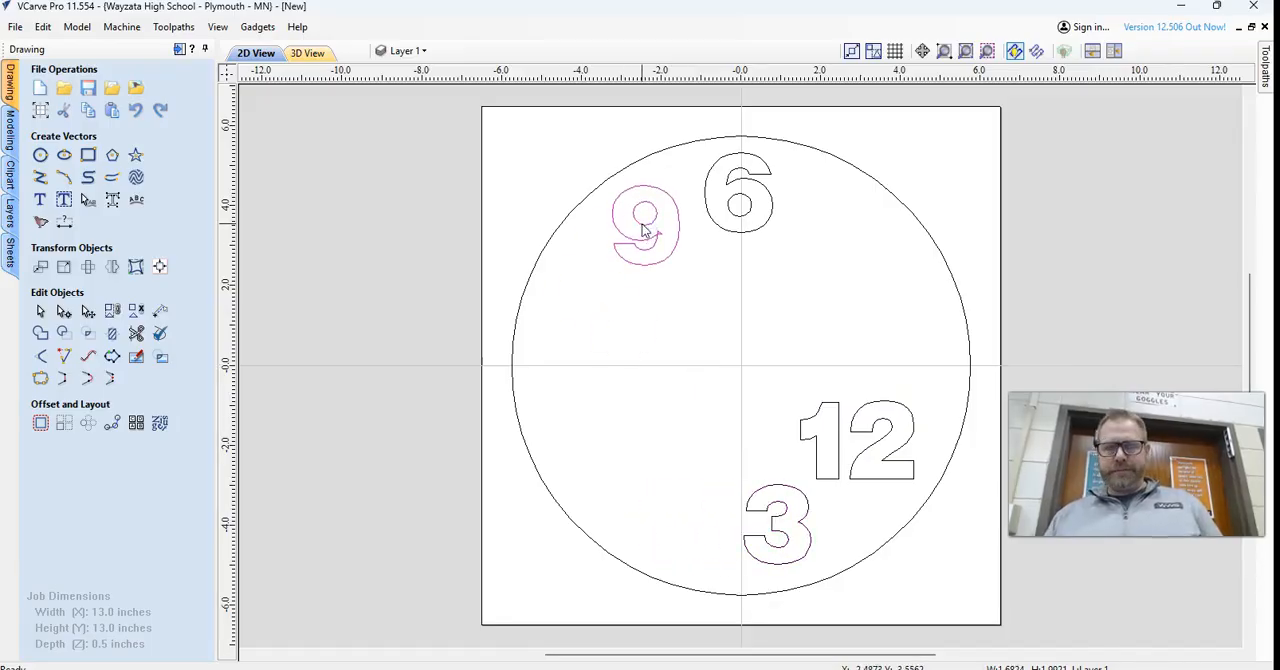
key(Down)
key(Down)
key(Down)
key(Down)
key(Down)
key(Down)
key(Down)
key(Down)
key(Down)
key(Down)
key(Down)
key(Down)
key(Down)
key(Down)
key(Down)
key(Down)
key(Down)
key(Down)
key(Down)
key(Down)
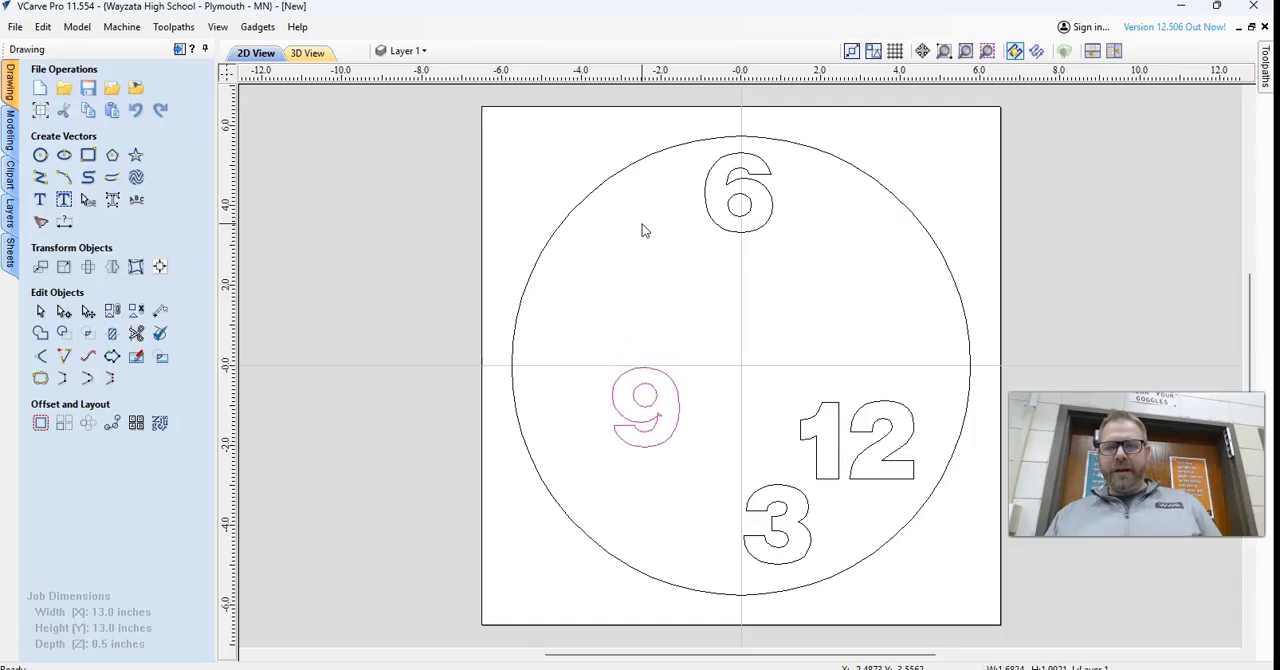
Nudge the 6 straight down to just below the circle's centre, between the 9 and the 12.
click(708, 202)
click(707, 210)
key(Down)
key(Down)
key(Down)
key(Down)
key(Down)
key(Down)
key(Down)
key(Down)
key(Down)
key(Down)
key(Down)
key(Down)
key(Down)
key(Down)
key(Down)
key(Down)
key(Down)
key(Down)
key(Down)
key(Down)
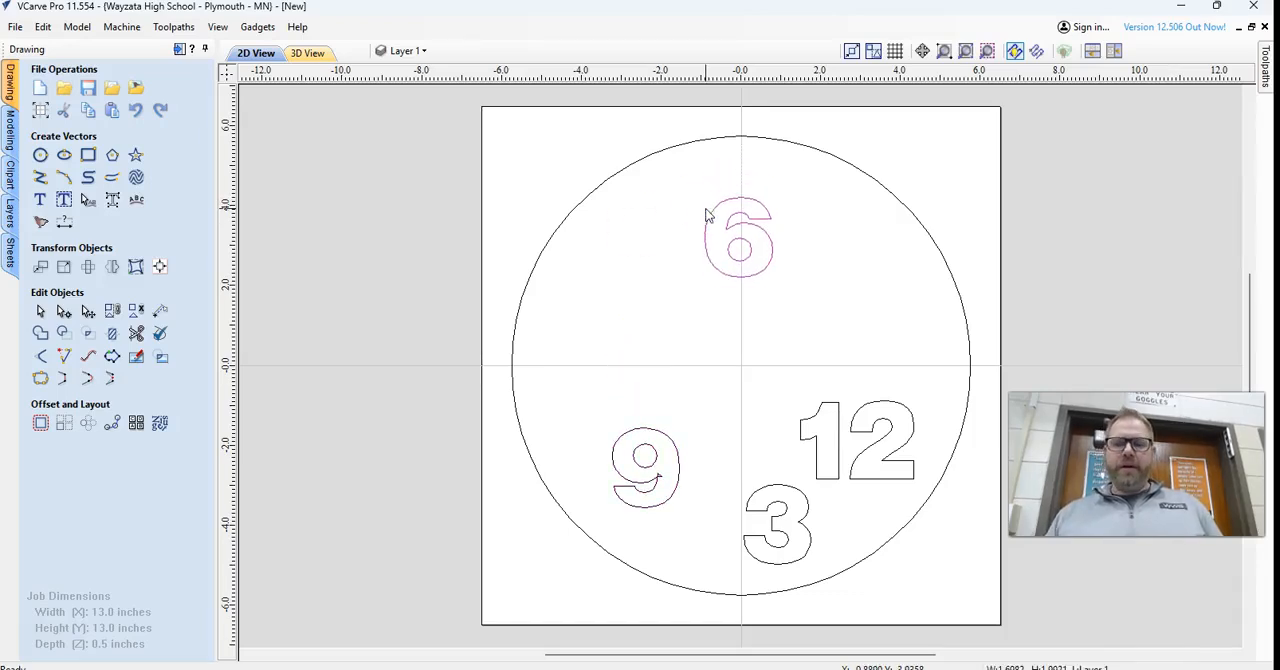
key(Down)
key(Down)
key(Down)
key(Down)
key(Down)
key(Down)
key(Down)
key(Down)
key(Down)
key(Down)
key(Down)
key(Down)
key(Down)
key(Down)
key(Down)
key(Down)
key(Down)
key(Down)
key(Down)
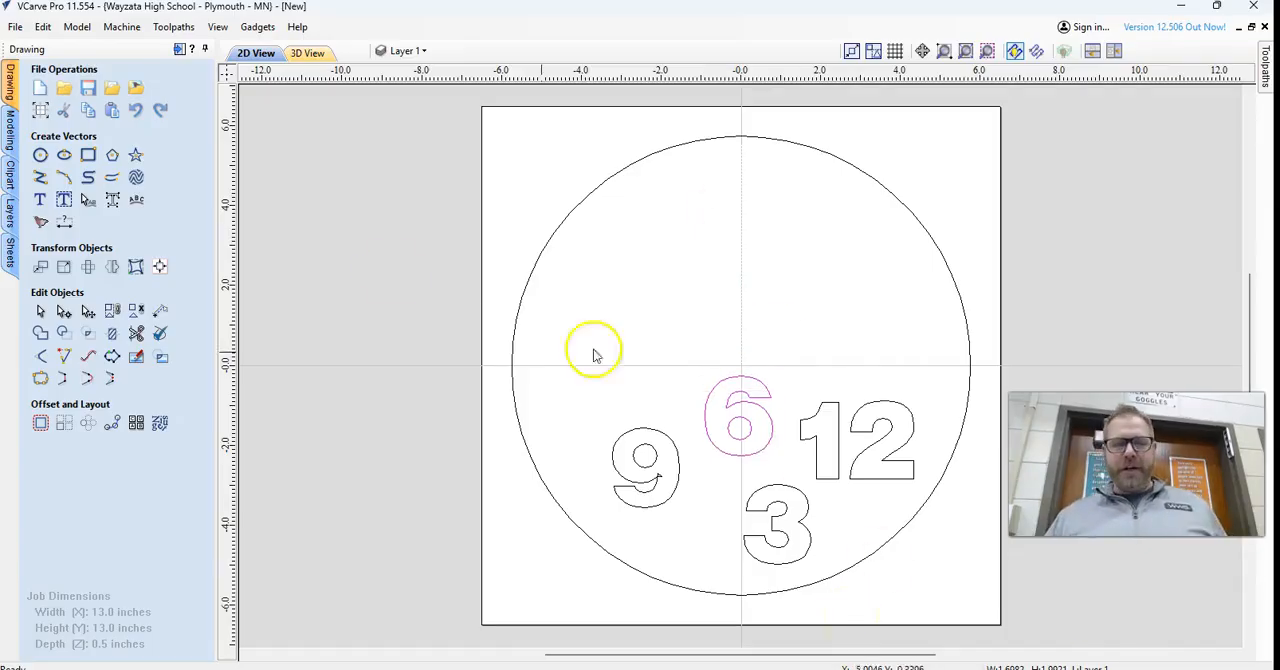
Try rotating the 6 clockwise about its centre, and undo the rotation.
click(88, 311)
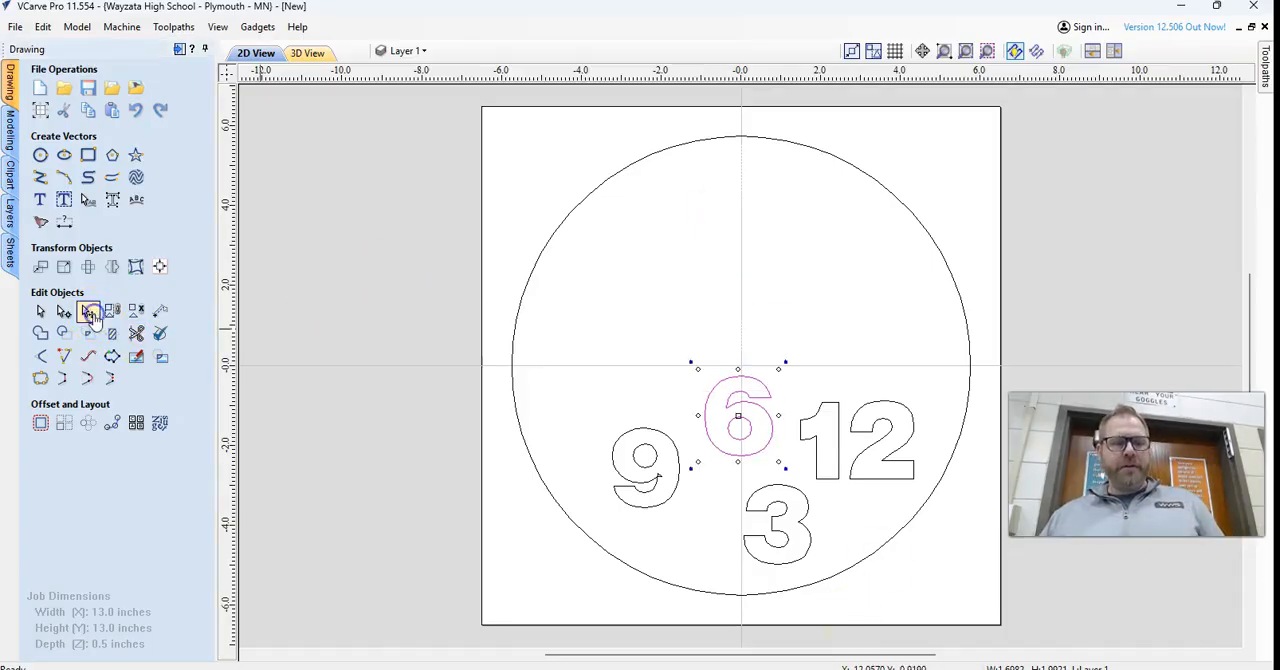
drag(787, 364, 808, 405)
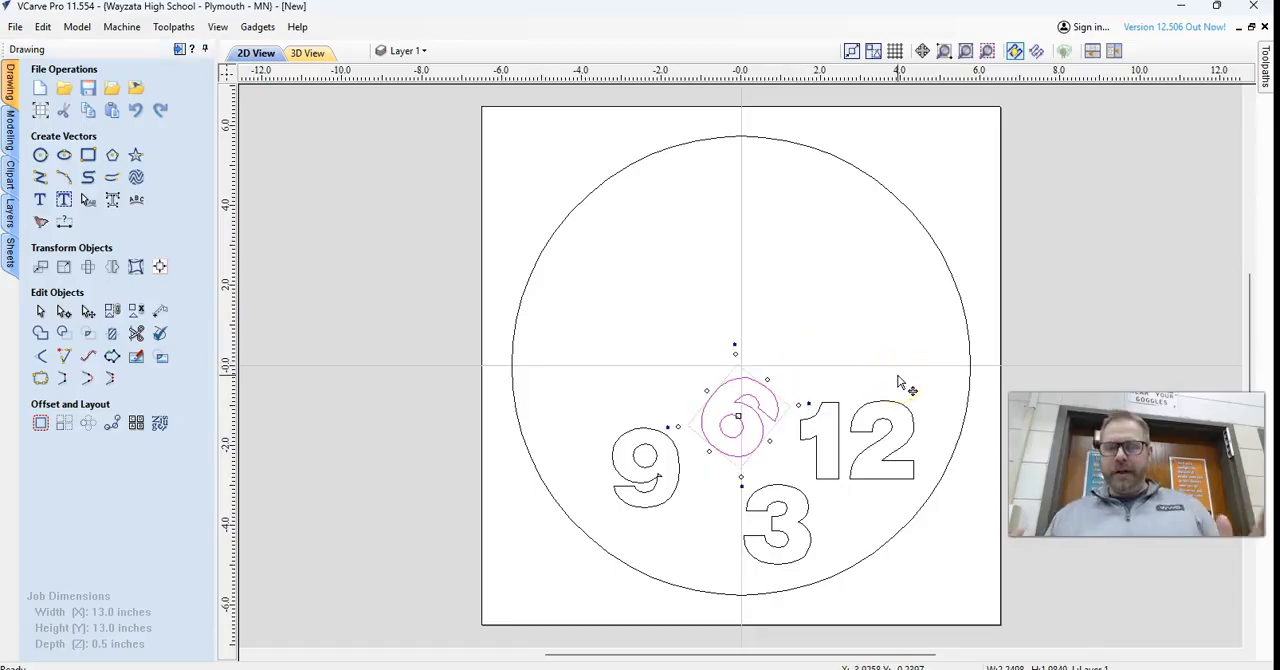
key(ctrl+z)
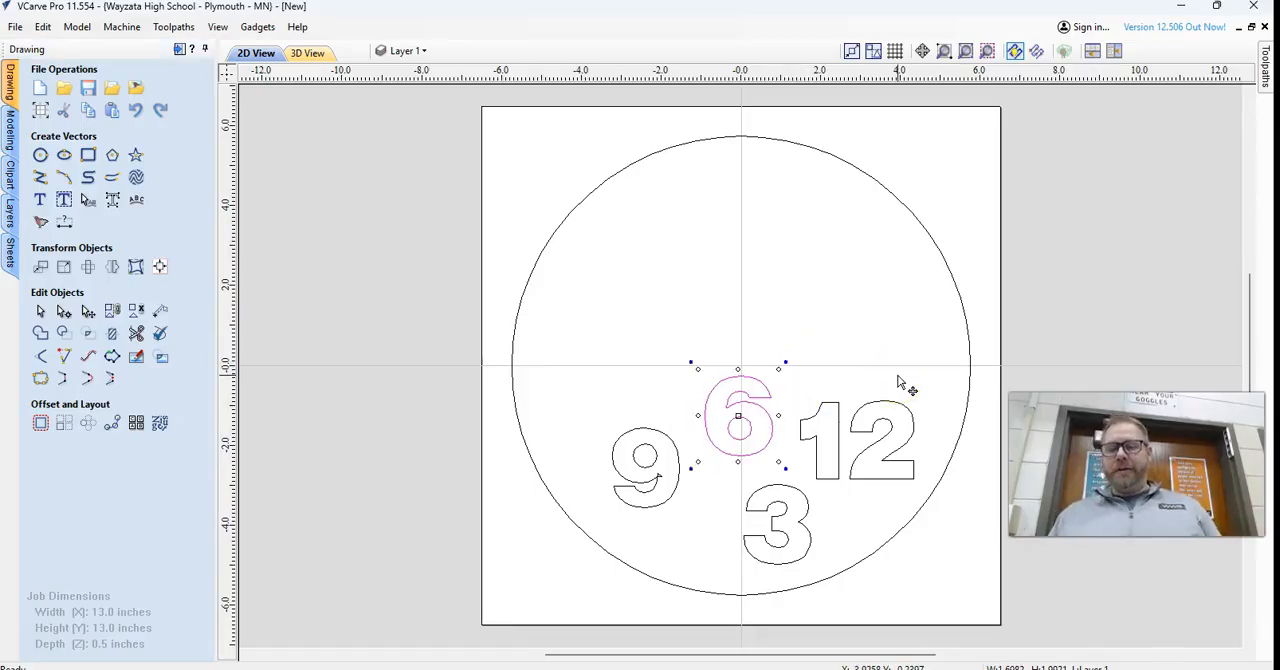
Move the 12 just inside the circle's upper edge and centre it horizontally with the alignment tools.
click(870, 405)
click(870, 404)
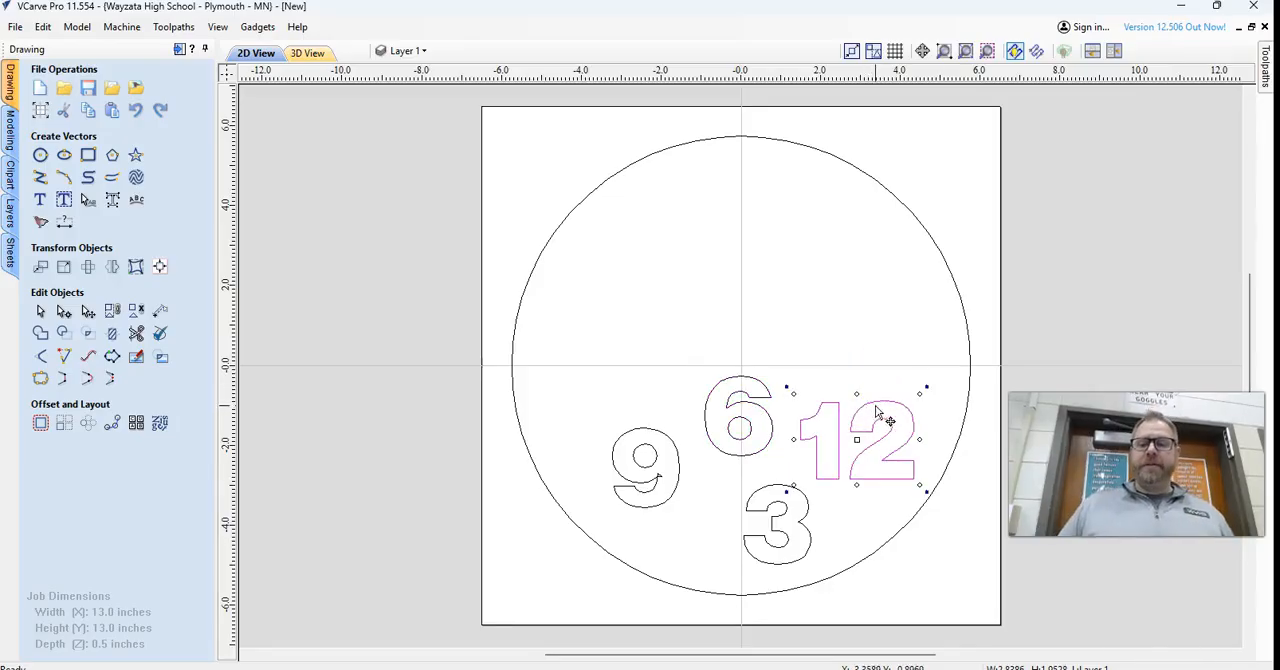
drag(876, 400, 760, 160)
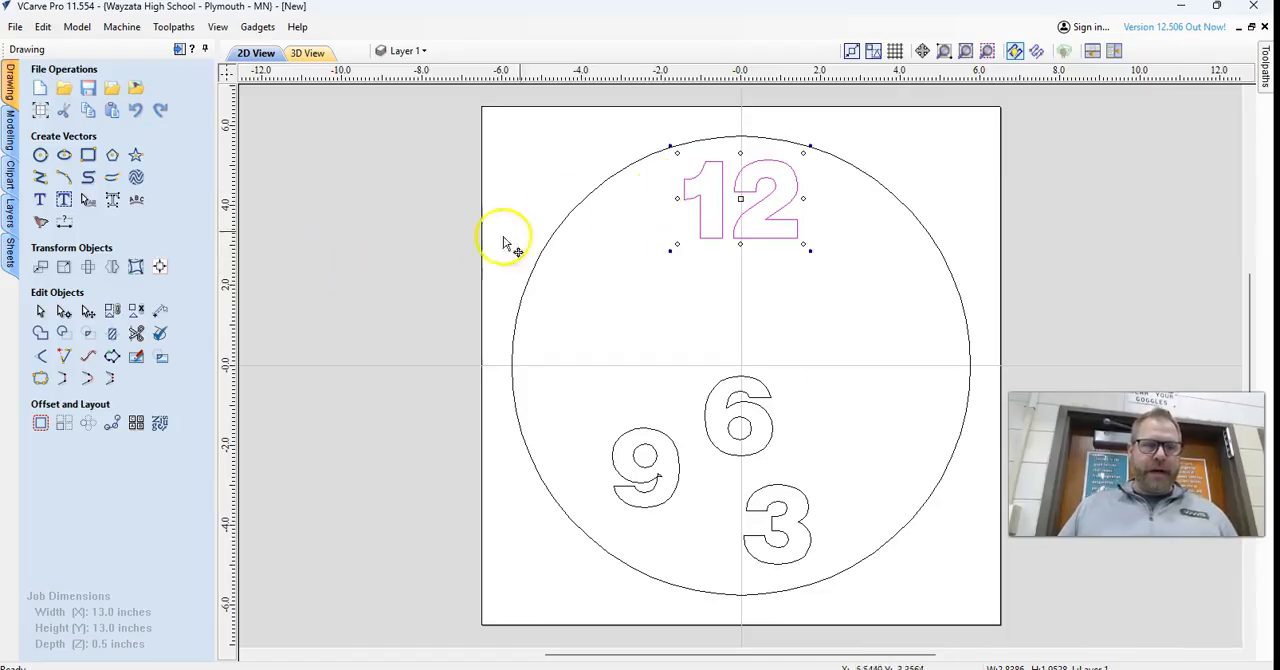
click(160, 267)
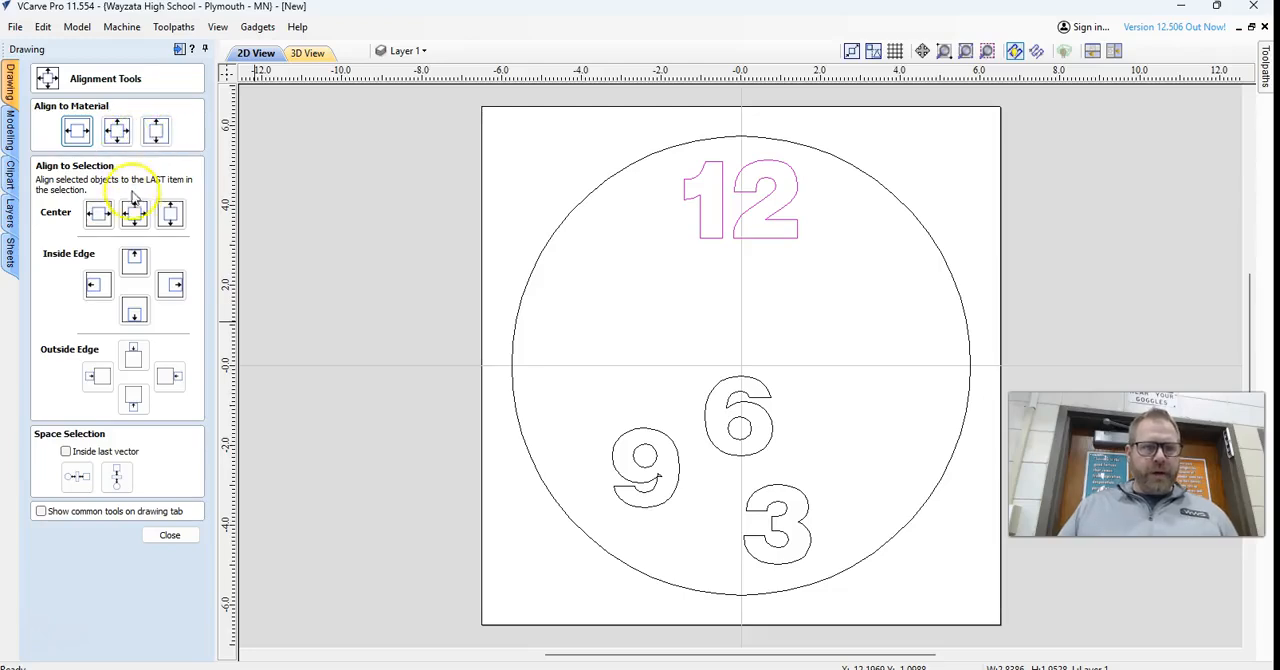
click(97, 216)
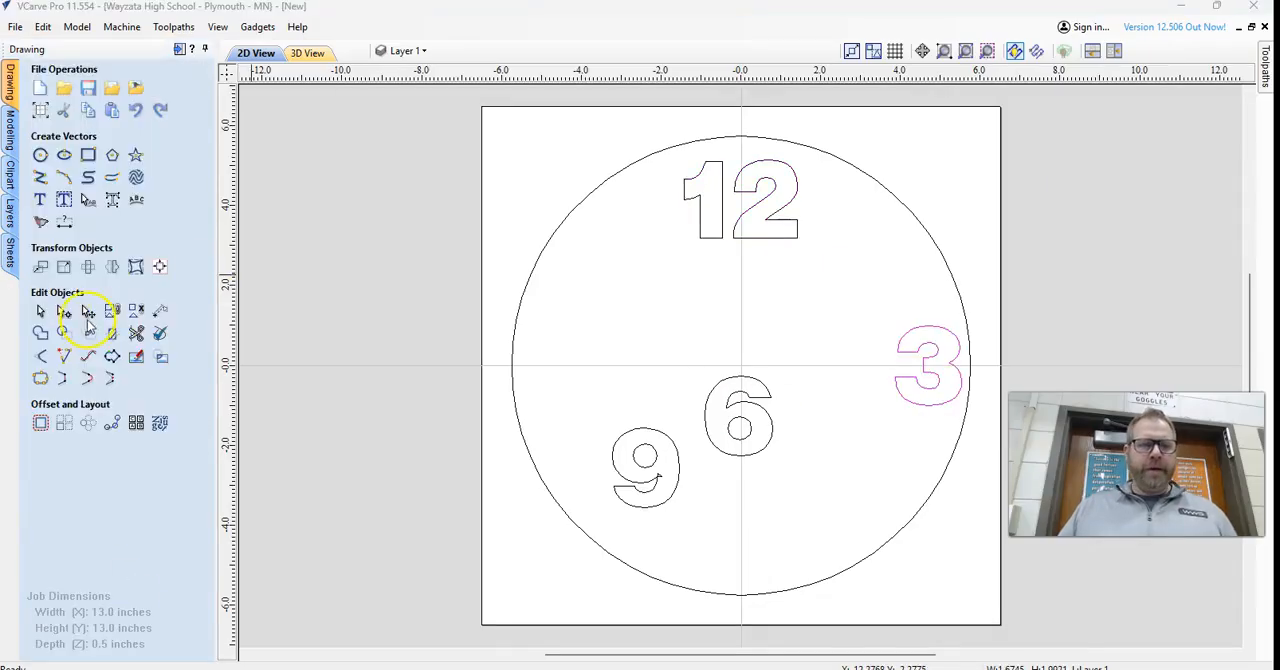
Move the 6 down to just inside the circle's lower edge and centre it horizontally on the material.
click(760, 379)
drag(759, 381, 765, 502)
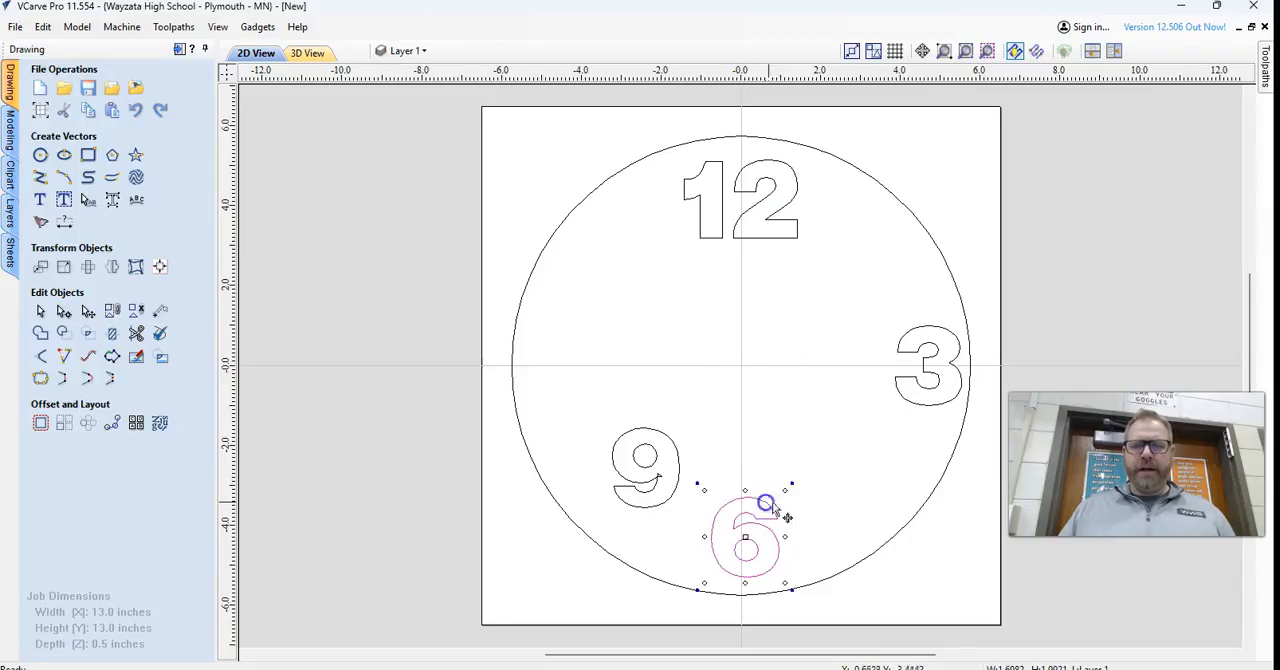
click(160, 267)
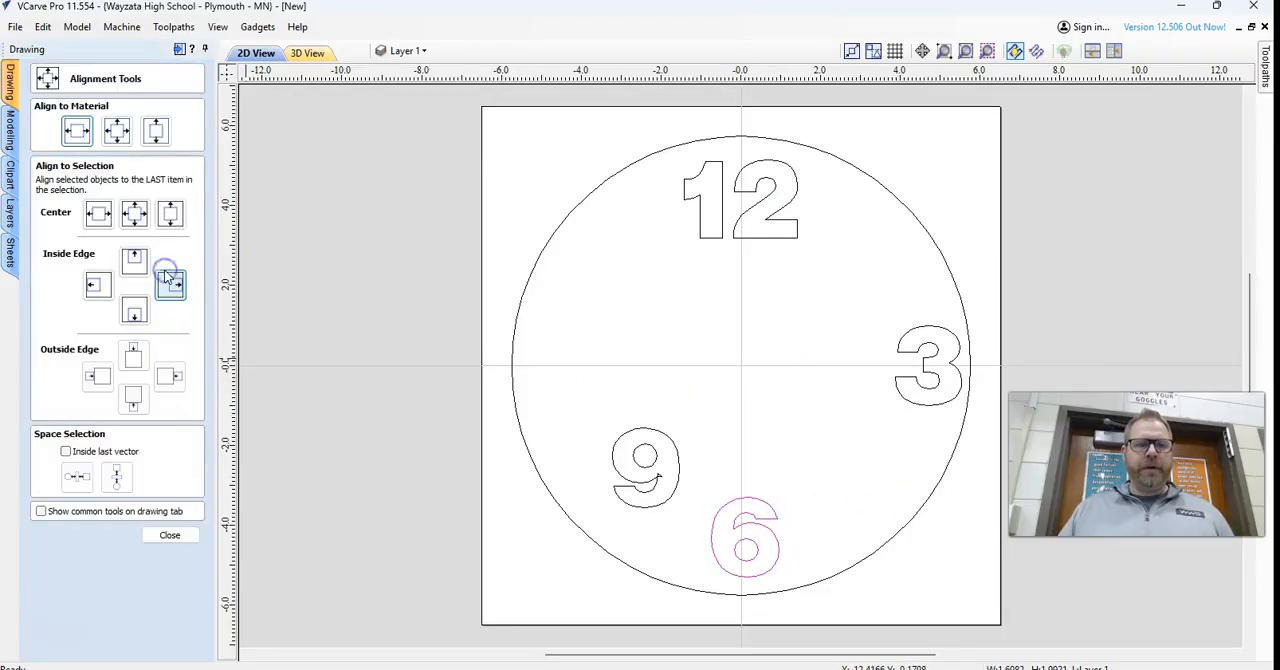
click(78, 133)
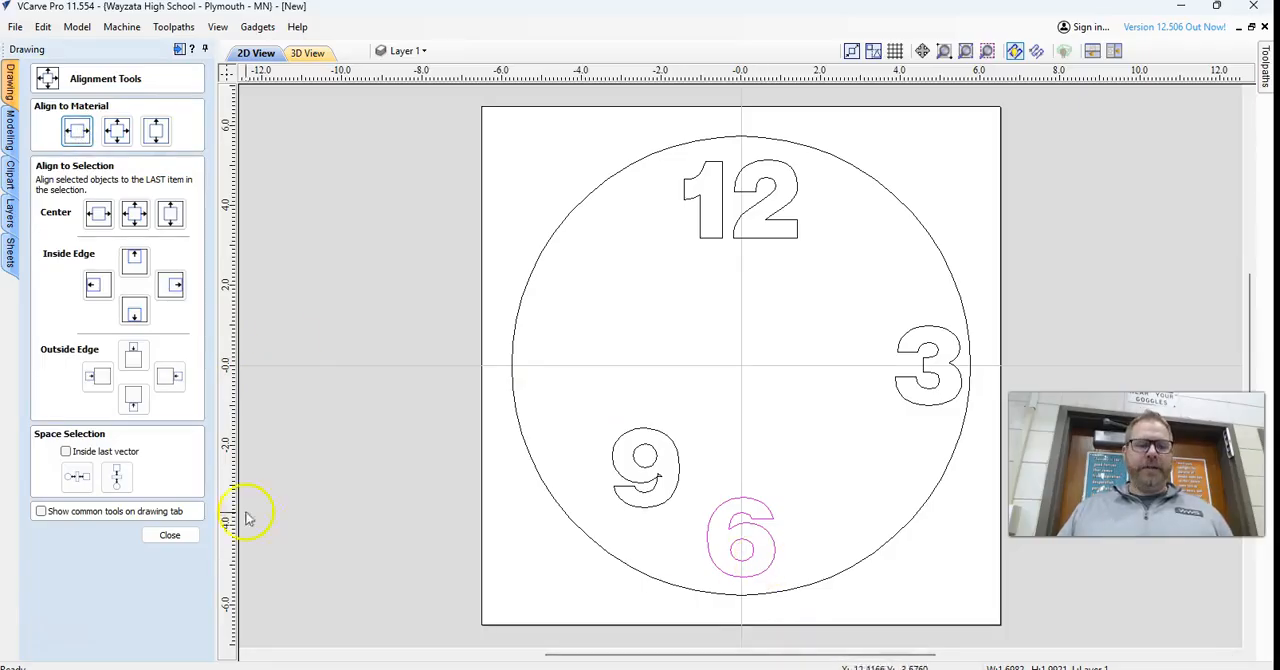
click(663, 435)
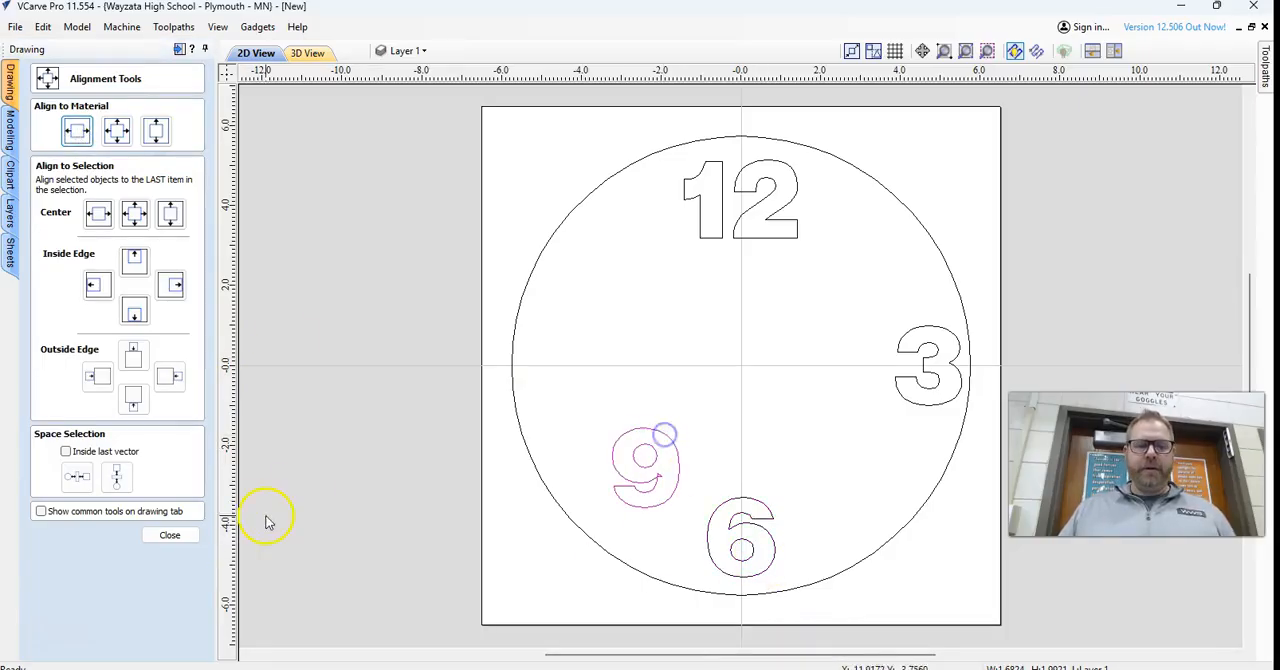
click(170, 536)
Examine the small triangular overlap in the outline of the 9 up close.
scroll(655, 482, up, 10)
click(685, 399)
right_click(686, 404)
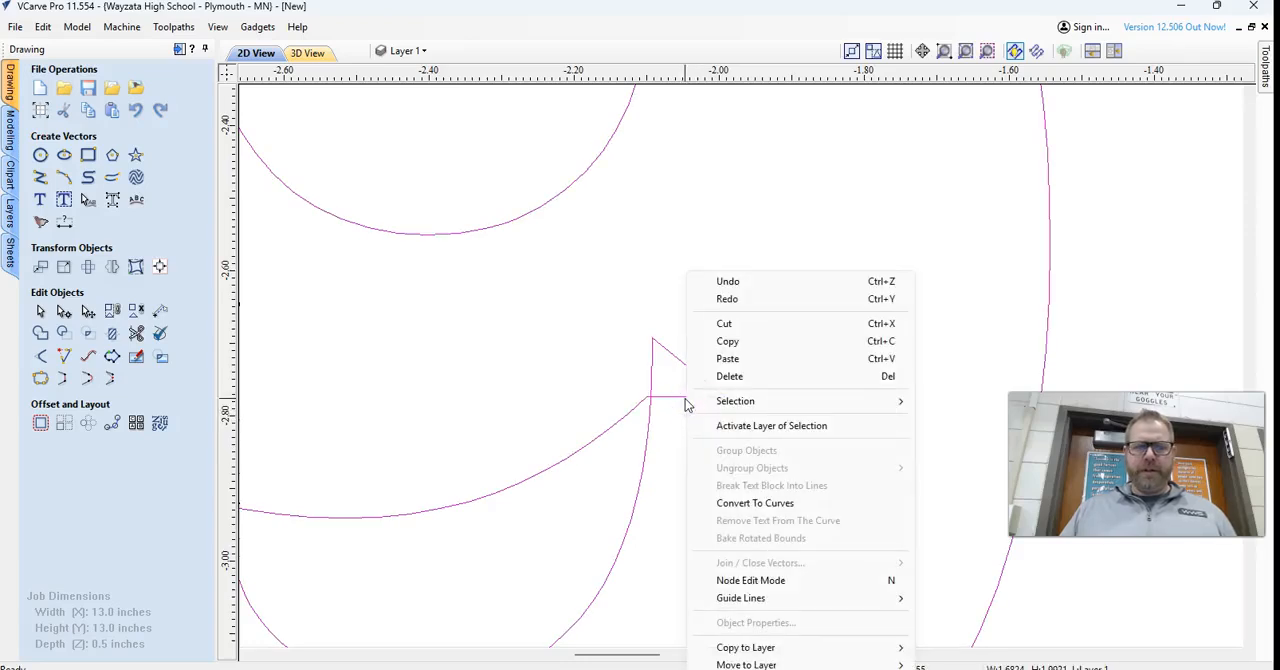
click(606, 357)
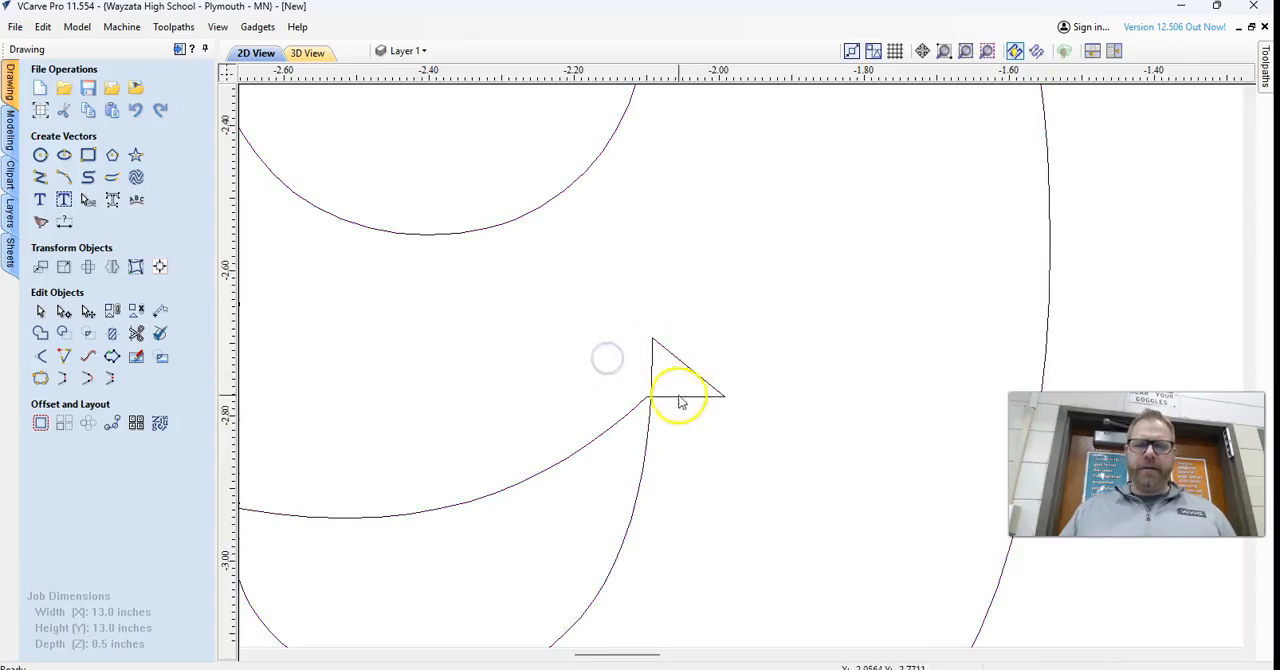
scroll(605, 432, down, 5)
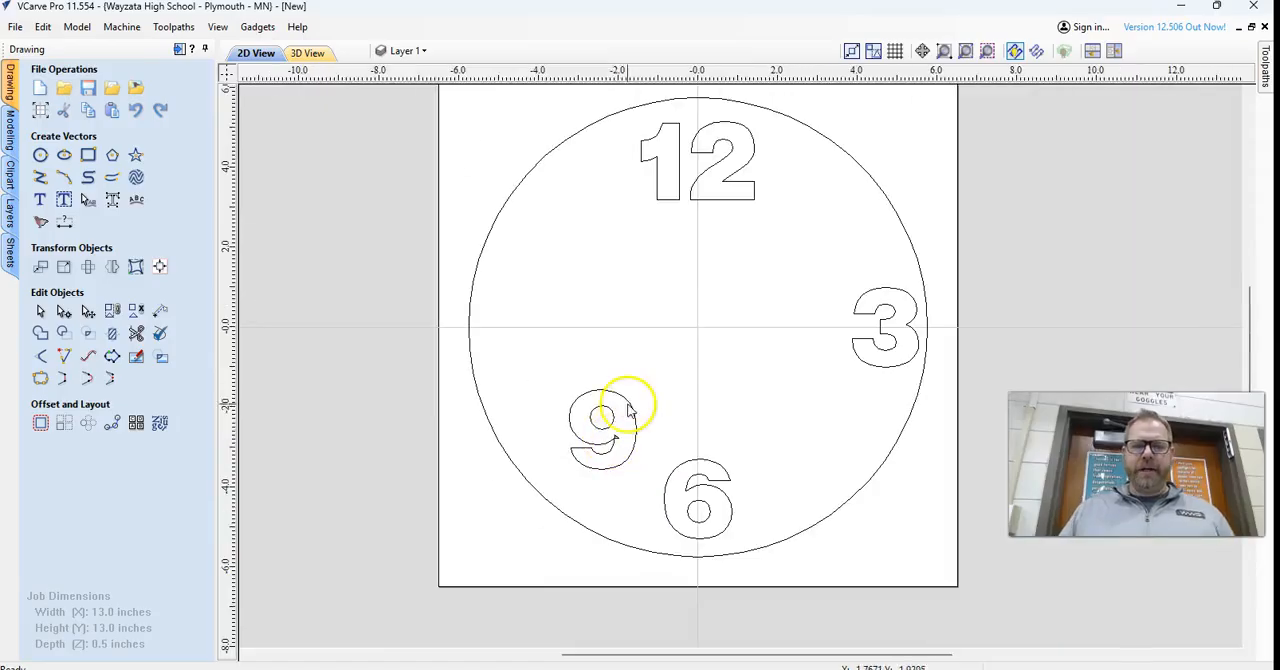
Move the 9 up to the left side of the circle and centre it vertically on the material.
click(627, 404)
click(88, 311)
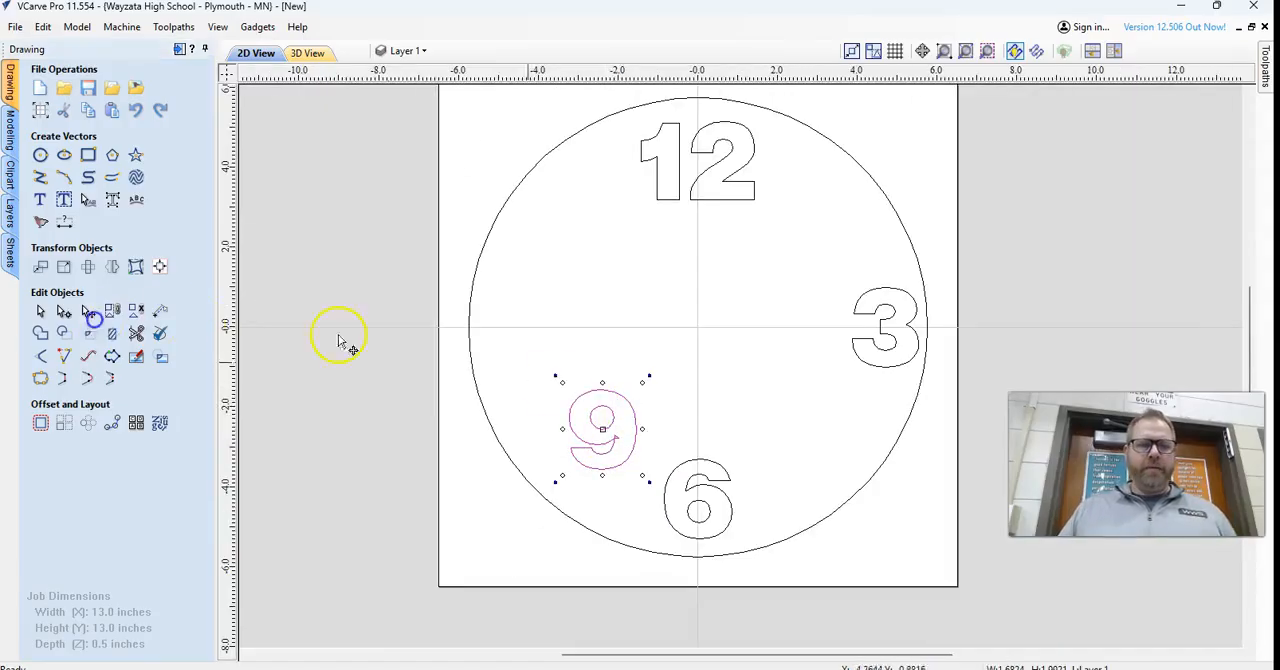
drag(645, 415, 572, 318)
click(158, 270)
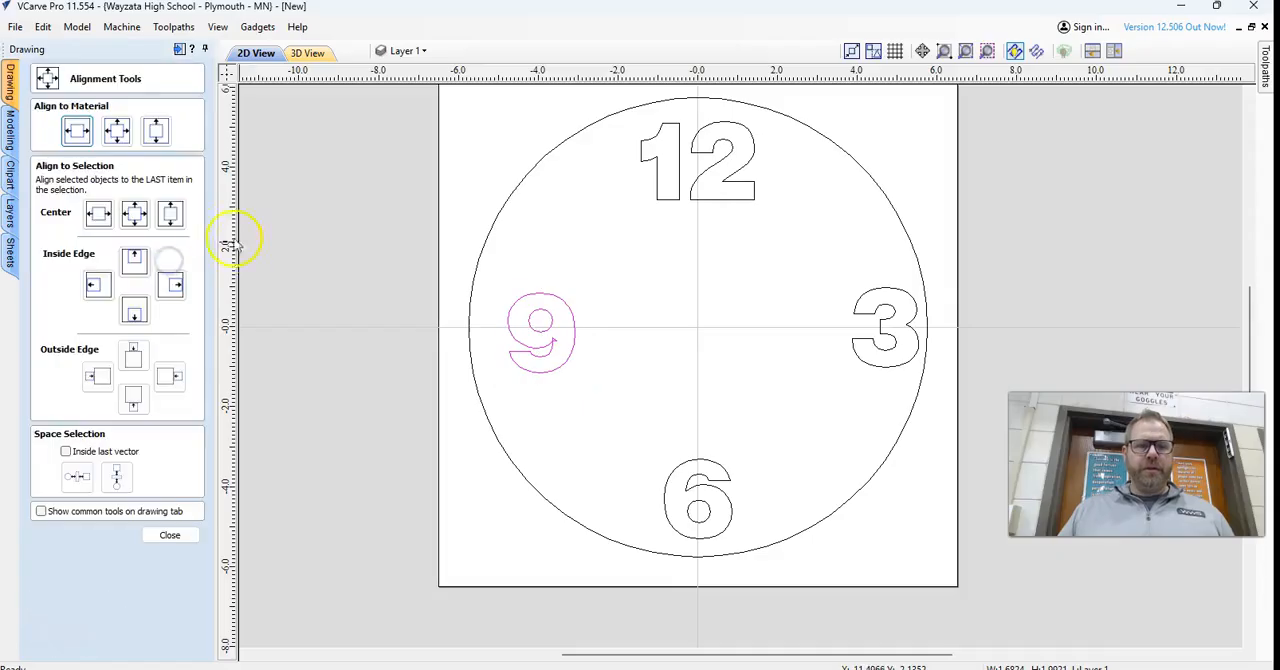
click(155, 134)
click(763, 432)
click(170, 535)
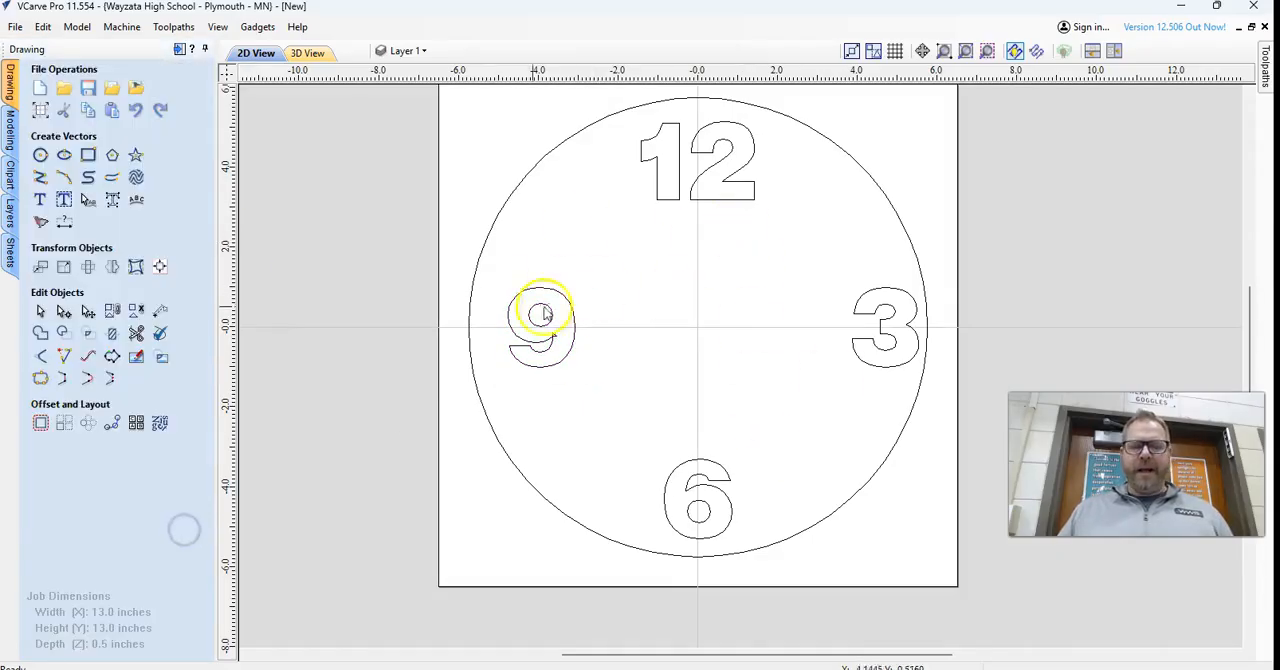
Nudge the 12 straight down and the 3 straight left, away from the circle's edge.
click(735, 173)
key(Down)
key(Down)
key(Down)
key(Down)
click(864, 303)
key(Left)
key(Left)
key(Left)
key(Left)
key(Left)
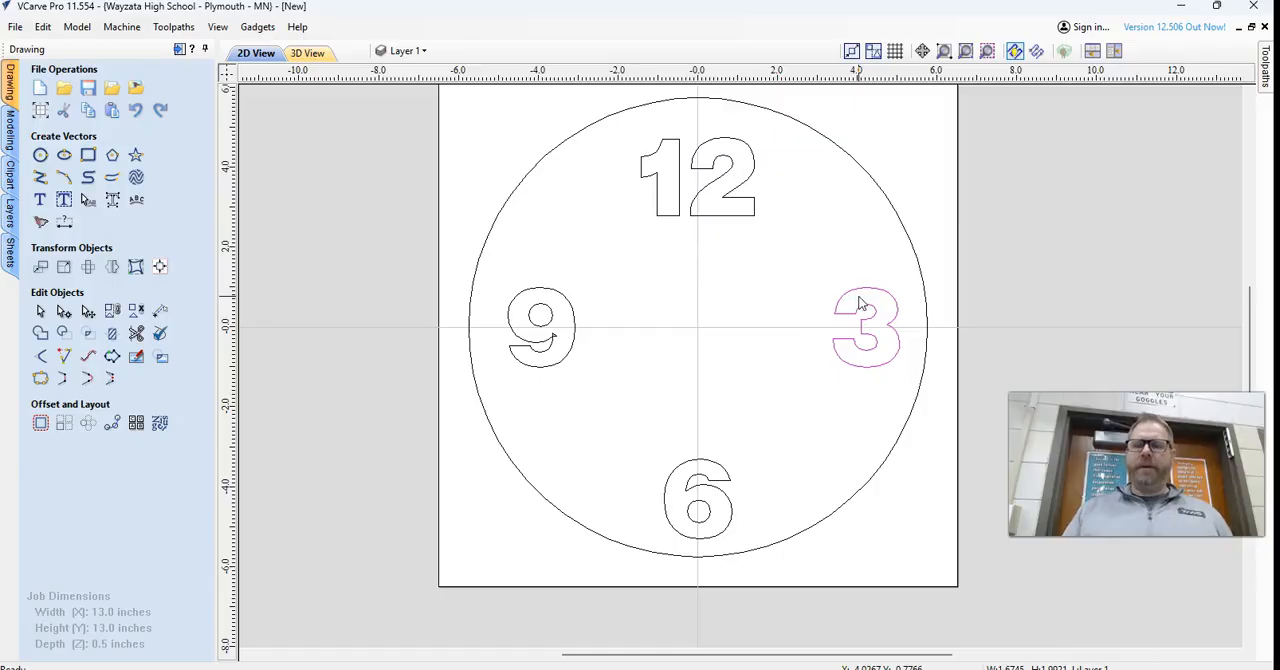
Nudge the 6 straight up, away from the circle's lower edge.
click(722, 472)
key(Up)
key(Up)
key(Up)
key(Up)
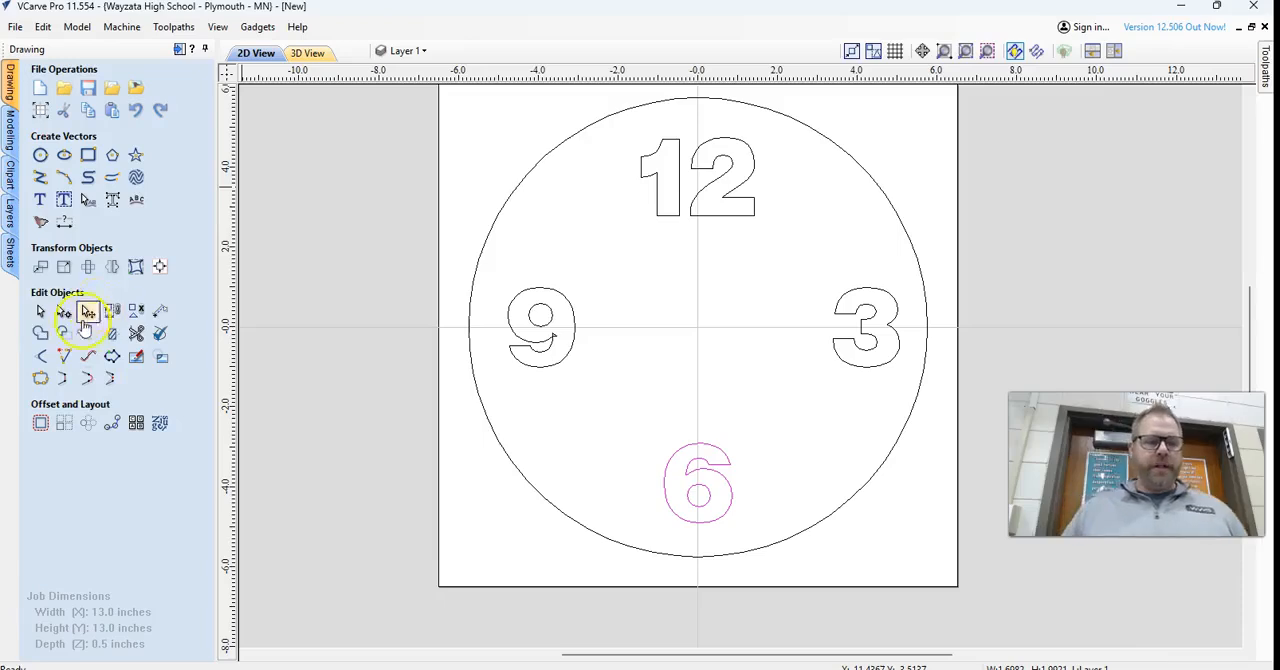
Offset the large circle inwards by 0.5 inches, keeping the original.
click(585, 128)
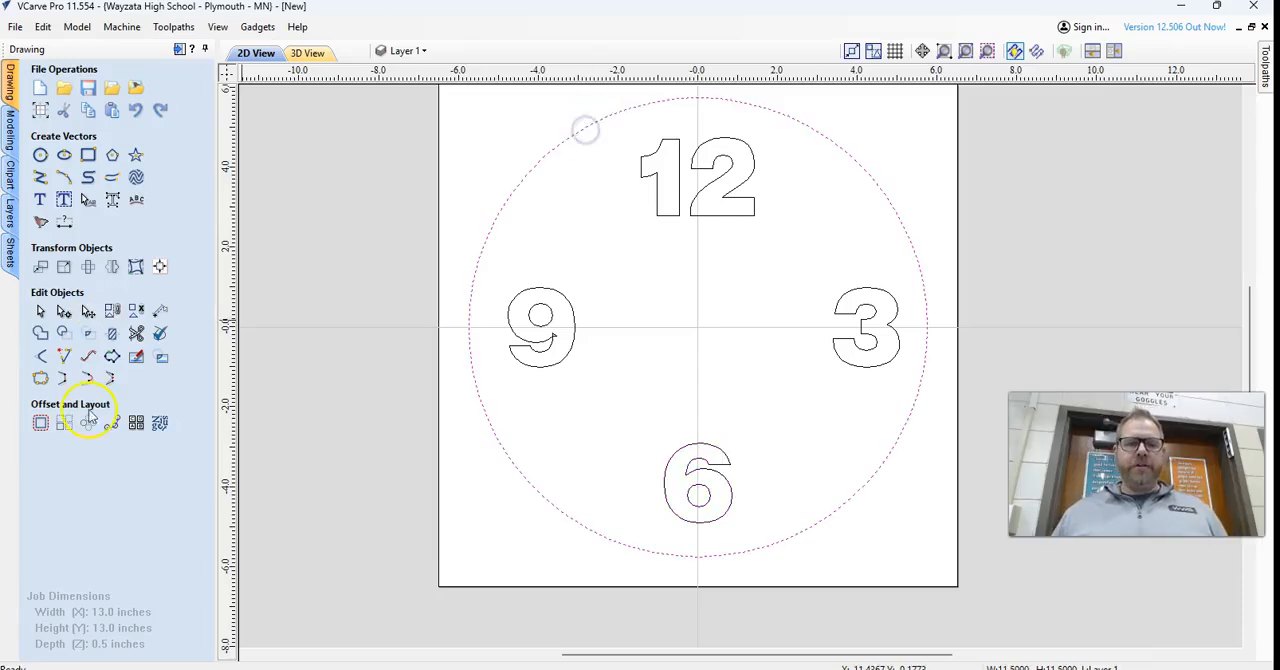
click(36, 428)
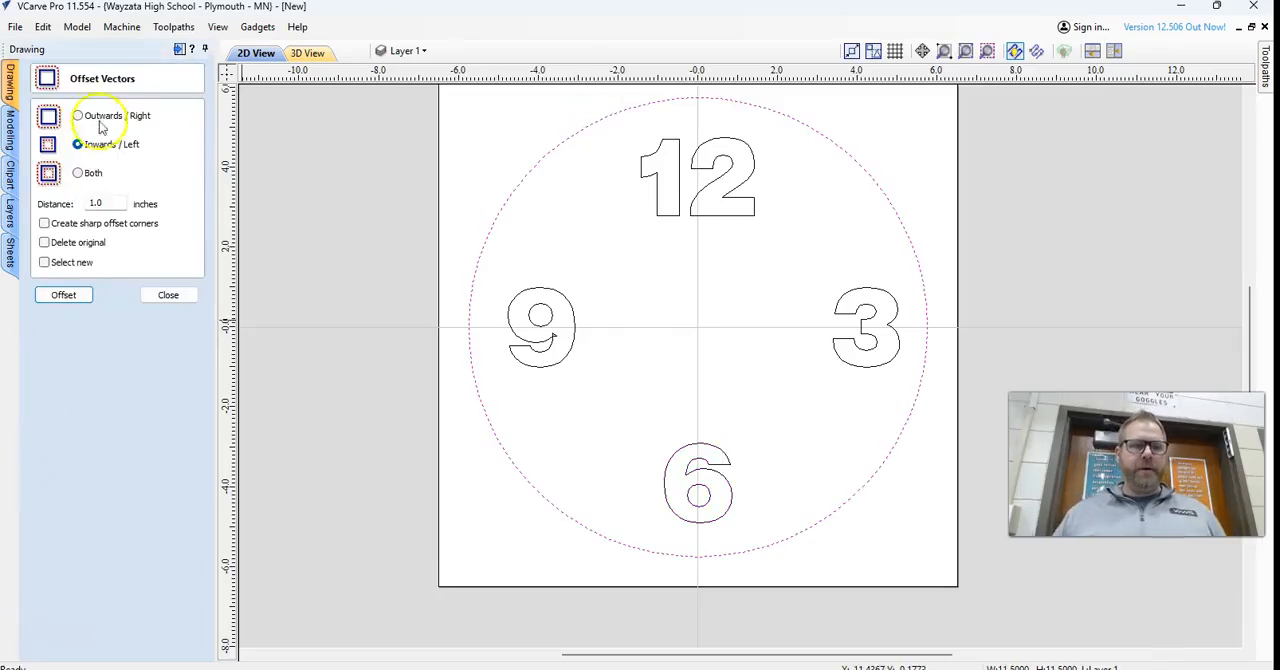
double_click(100, 203)
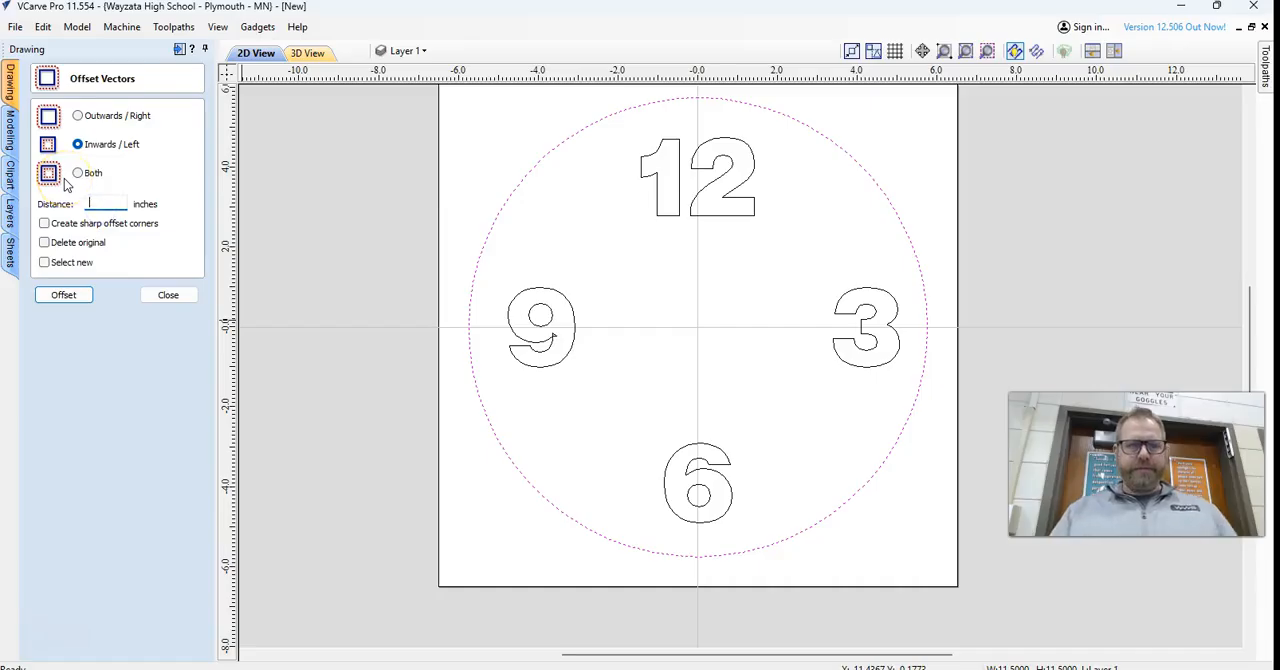
click(88, 298)
click(573, 247)
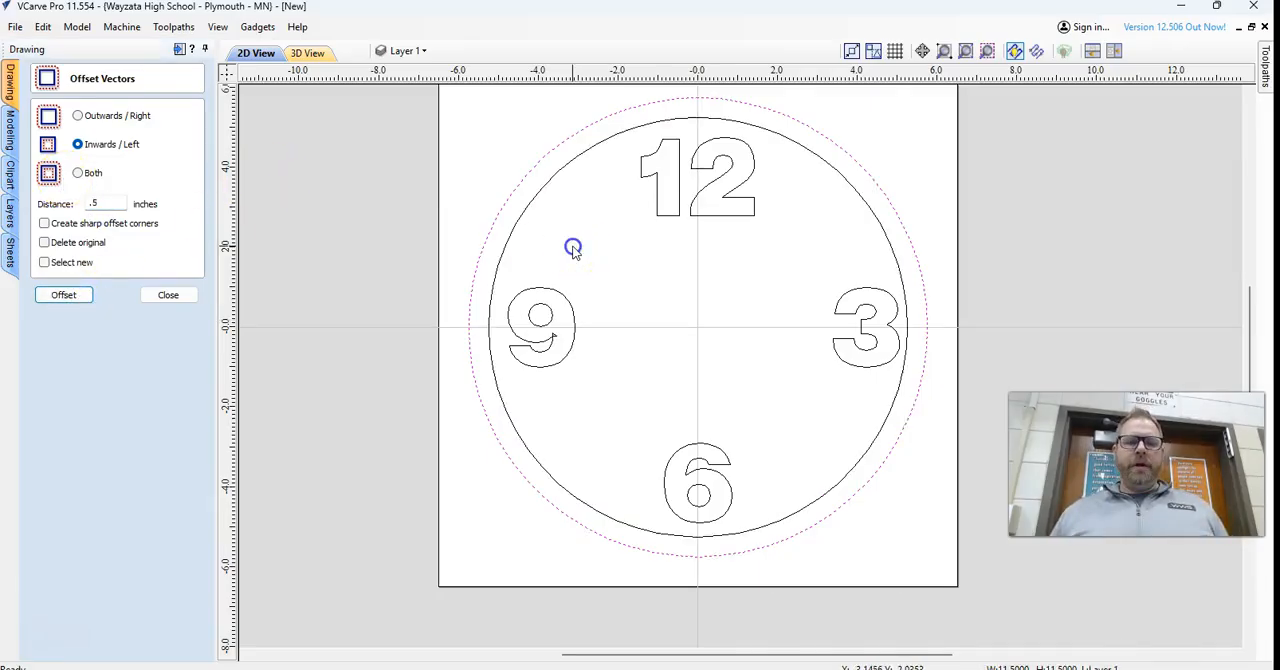
Try aligning all four numbers to the inside top edge of the inner circle, and undo the alignment.
click(656, 175)
shift+click(868, 293)
click(168, 295)
shift+click(724, 456)
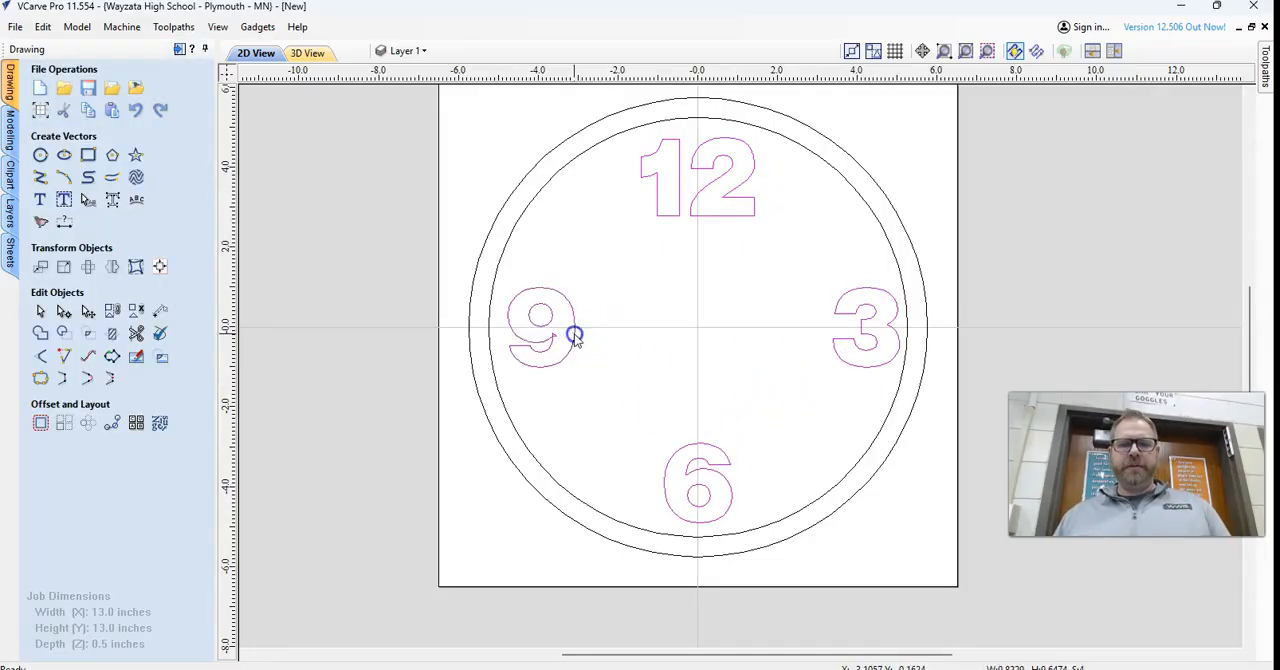
shift+click(489, 318)
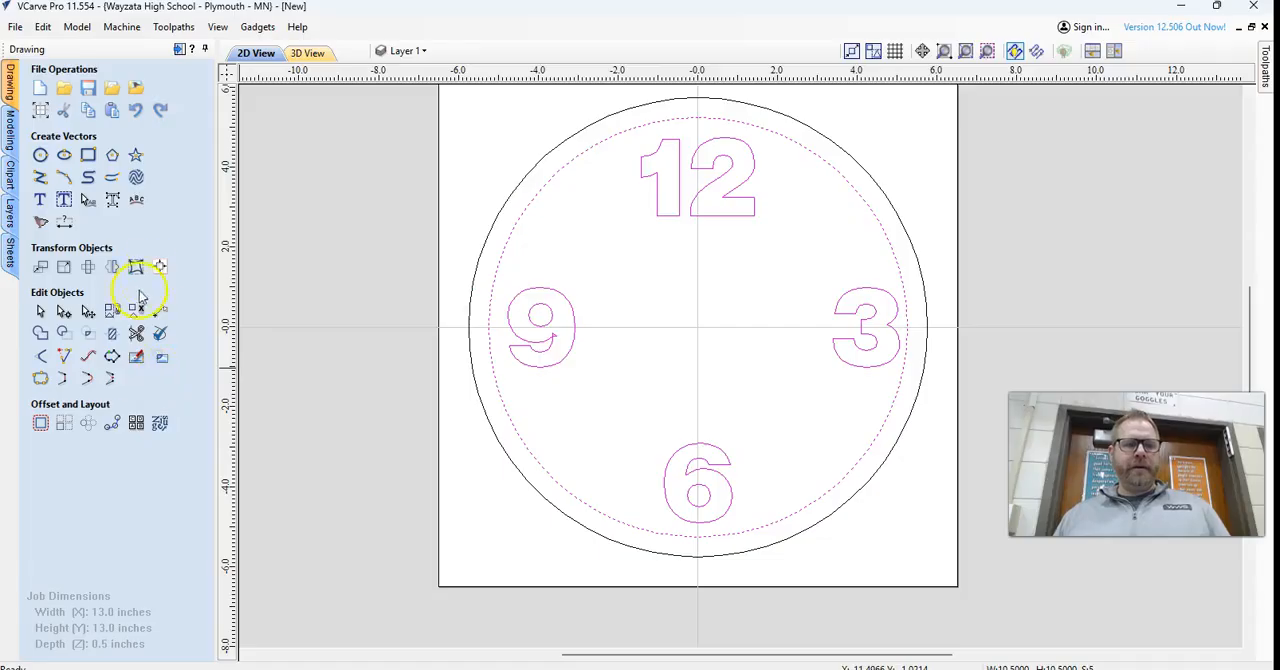
click(157, 265)
click(136, 260)
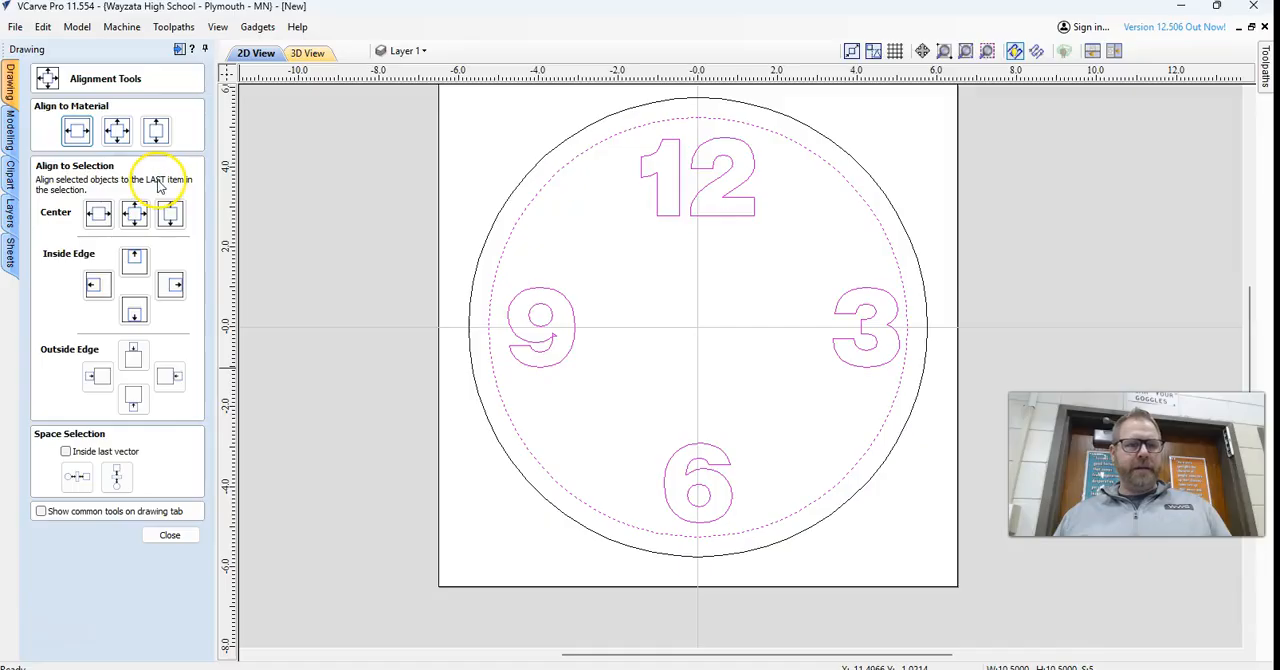
click(134, 261)
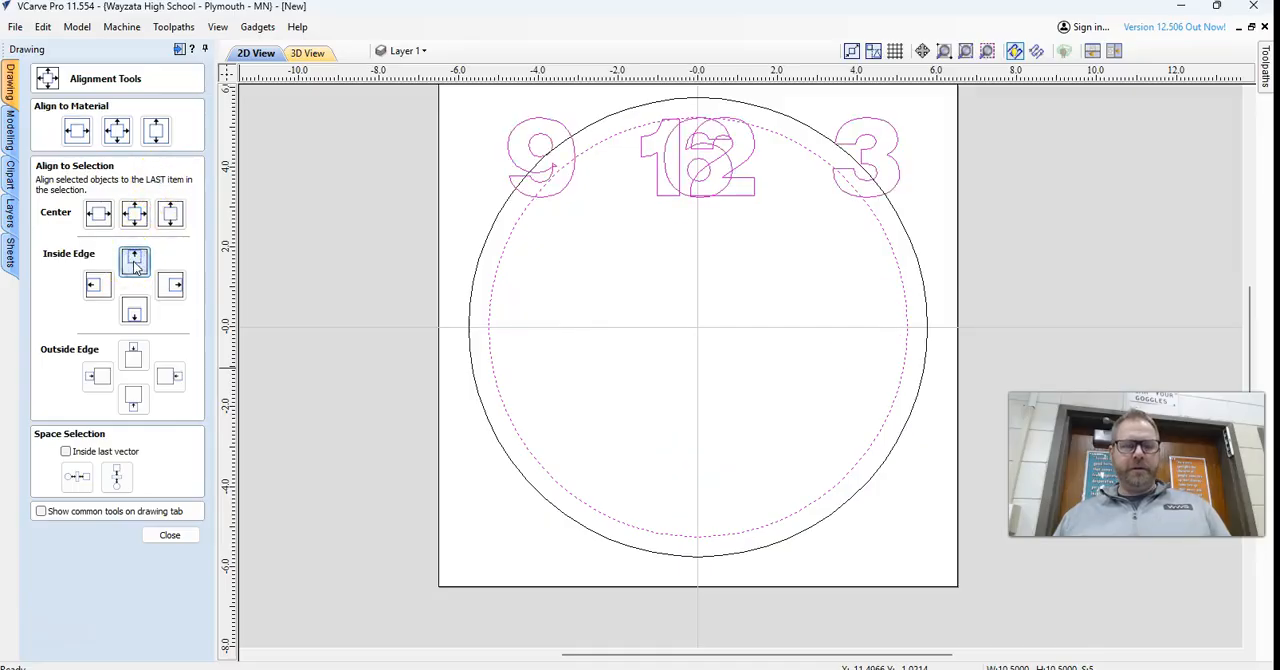
key(ctrl+z)
Try to align only the 12 to the inside top edge of the inner circle.
click(758, 269)
click(750, 165)
click(763, 130)
click(146, 265)
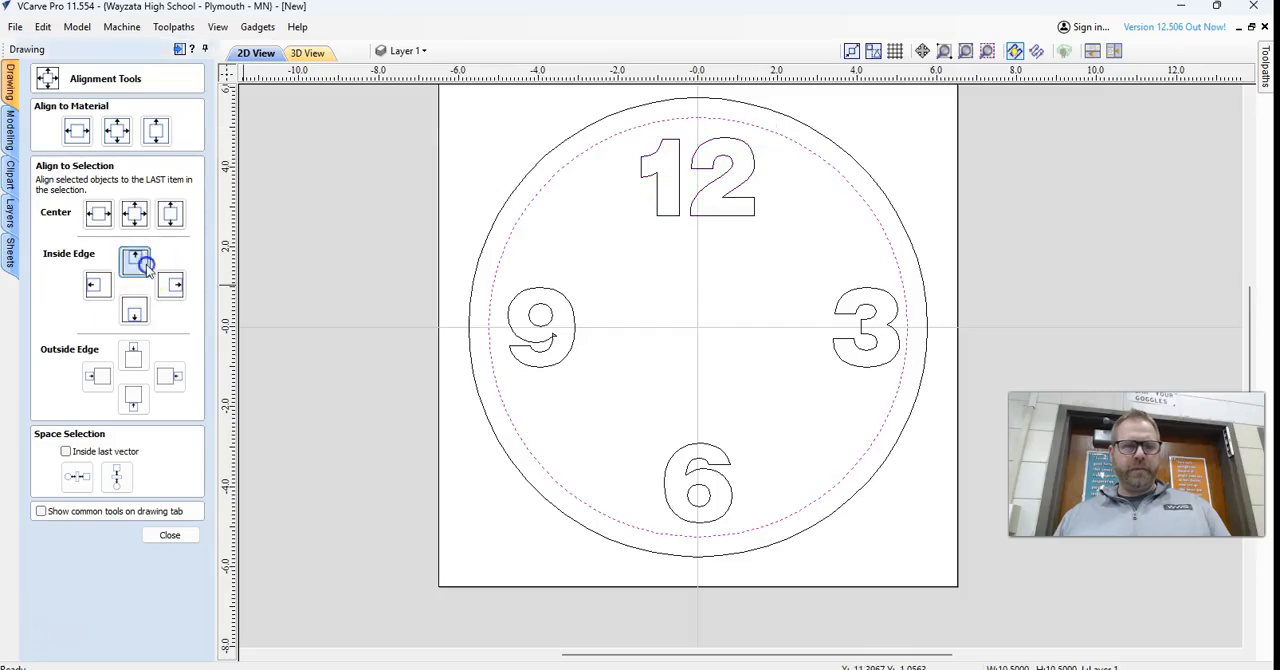
click(725, 165)
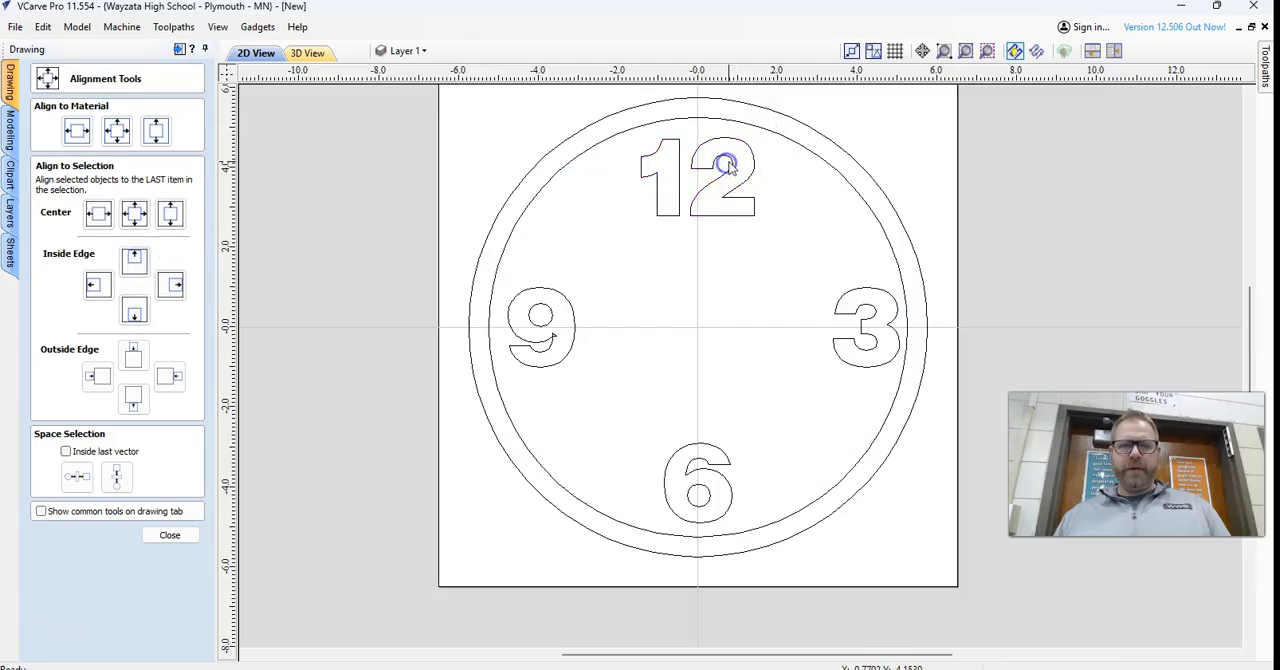
Nudge the 12 straight up until it sits just inside the inner circle's upper edge.
click(731, 163)
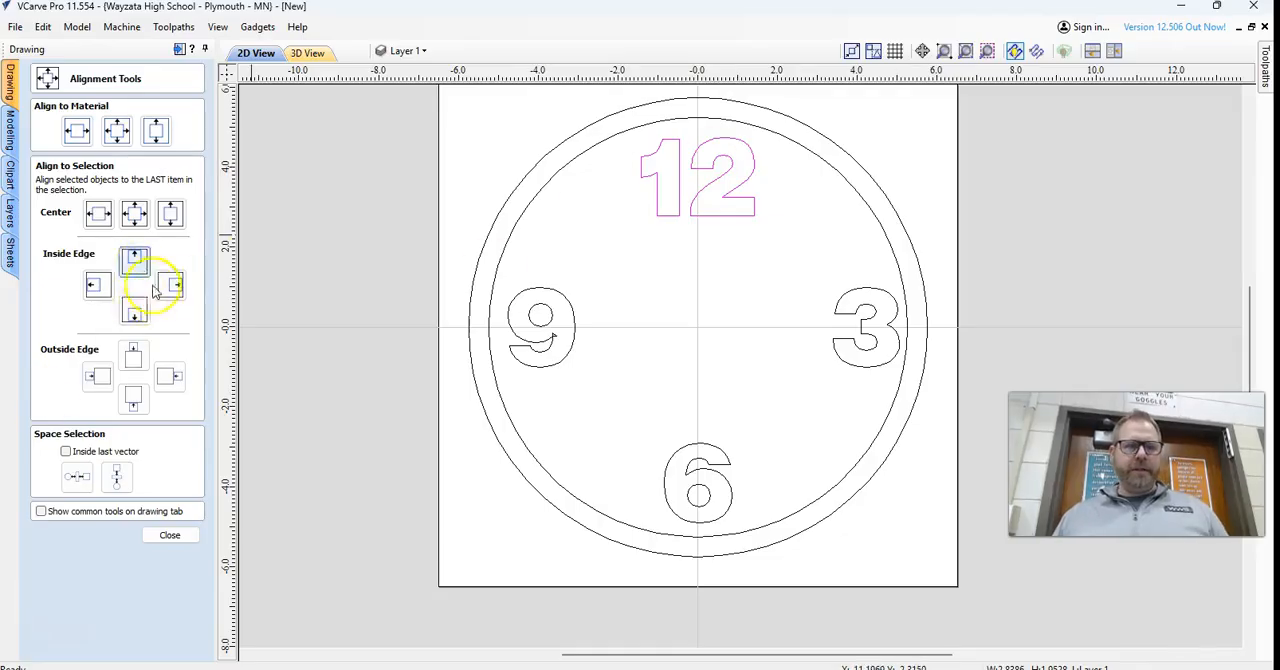
click(170, 537)
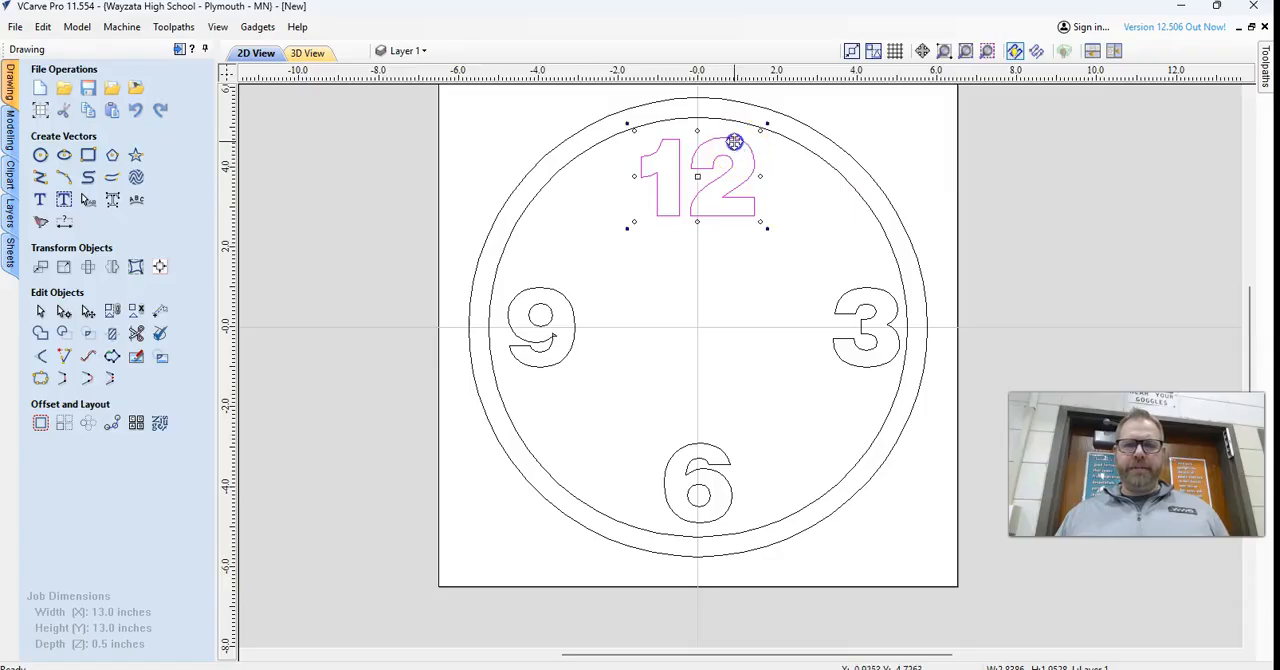
key(Up)
key(Up)
key(Up)
key(Up)
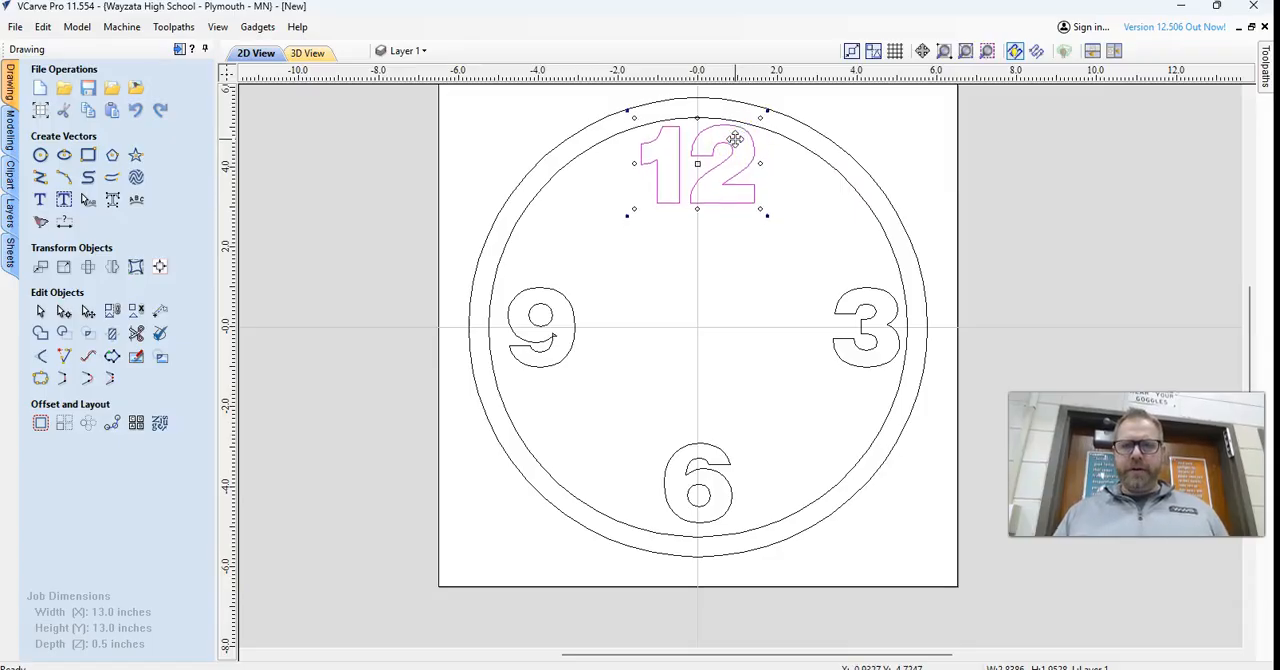
Nudge the 3 straight right and the 6 straight down until each meets the inner circle.
click(838, 298)
key(Right)
key(Right)
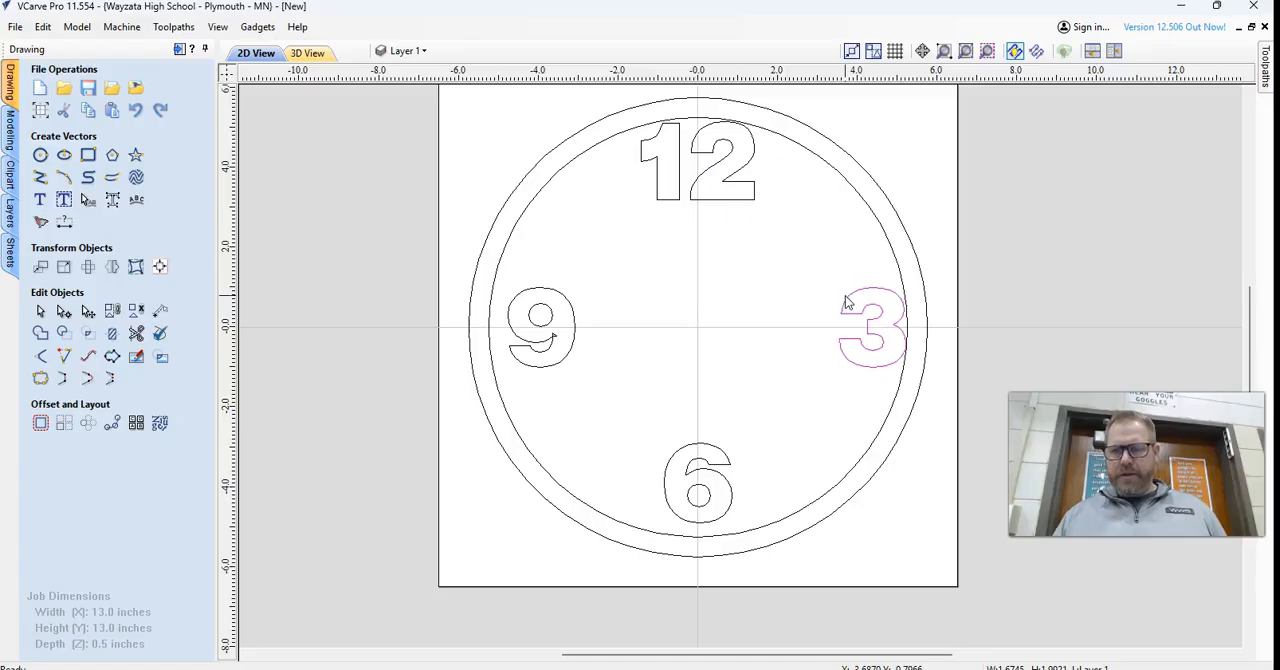
click(730, 500)
key(Down)
key(Down)
key(Down)
key(Down)
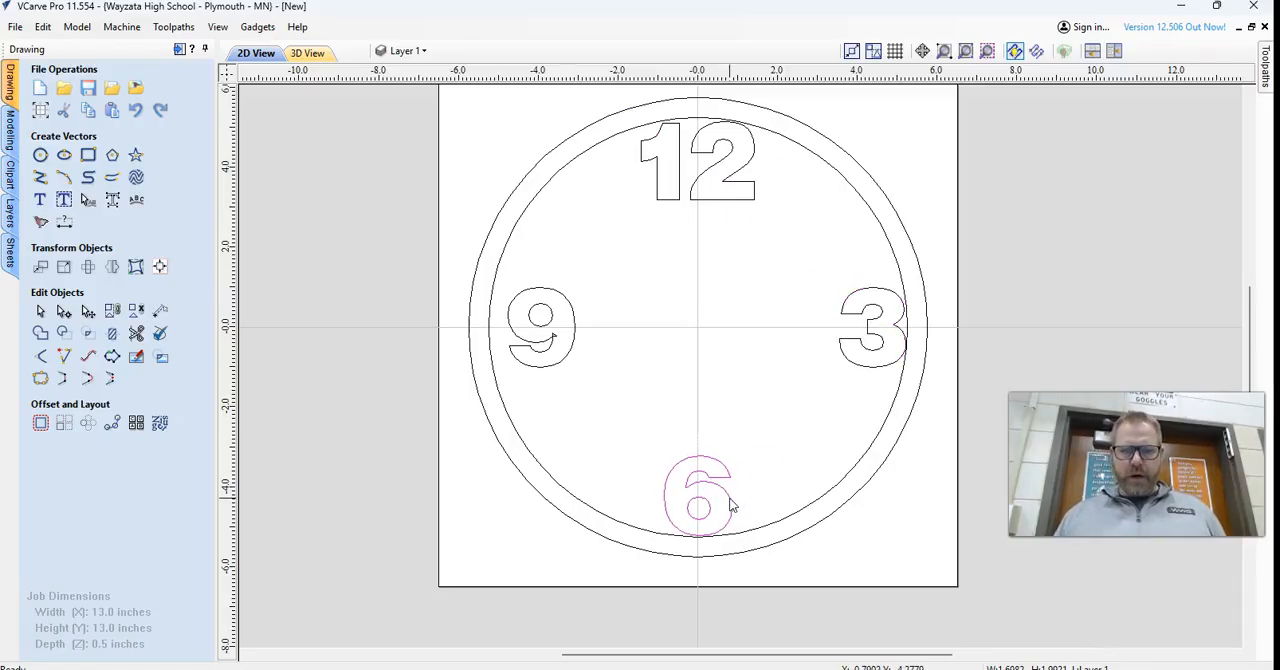
Nudge the 9 straight left to the inner circle and delete the inner circle.
click(567, 298)
key(Left)
key(Left)
key(Left)
key(Left)
click(580, 312)
click(507, 243)
key(Delete)
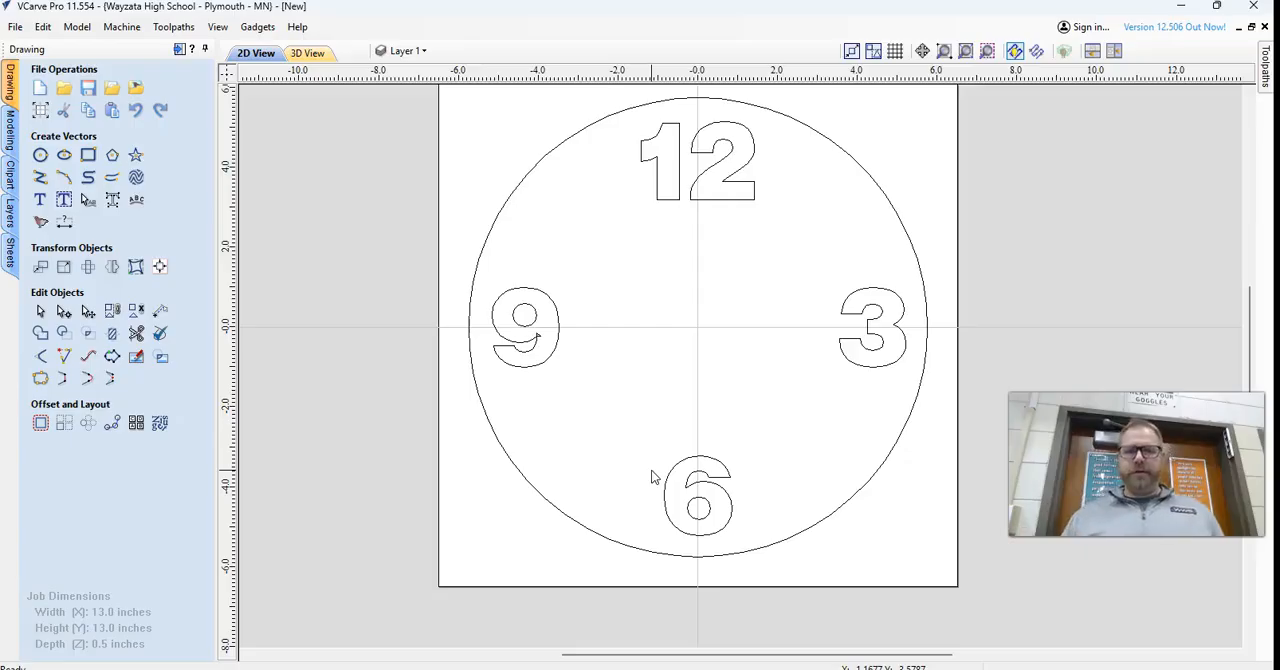
Switch to Google Chrome and search Google for "mn twins logo" in a new tab.
mouse_move(761, 669)
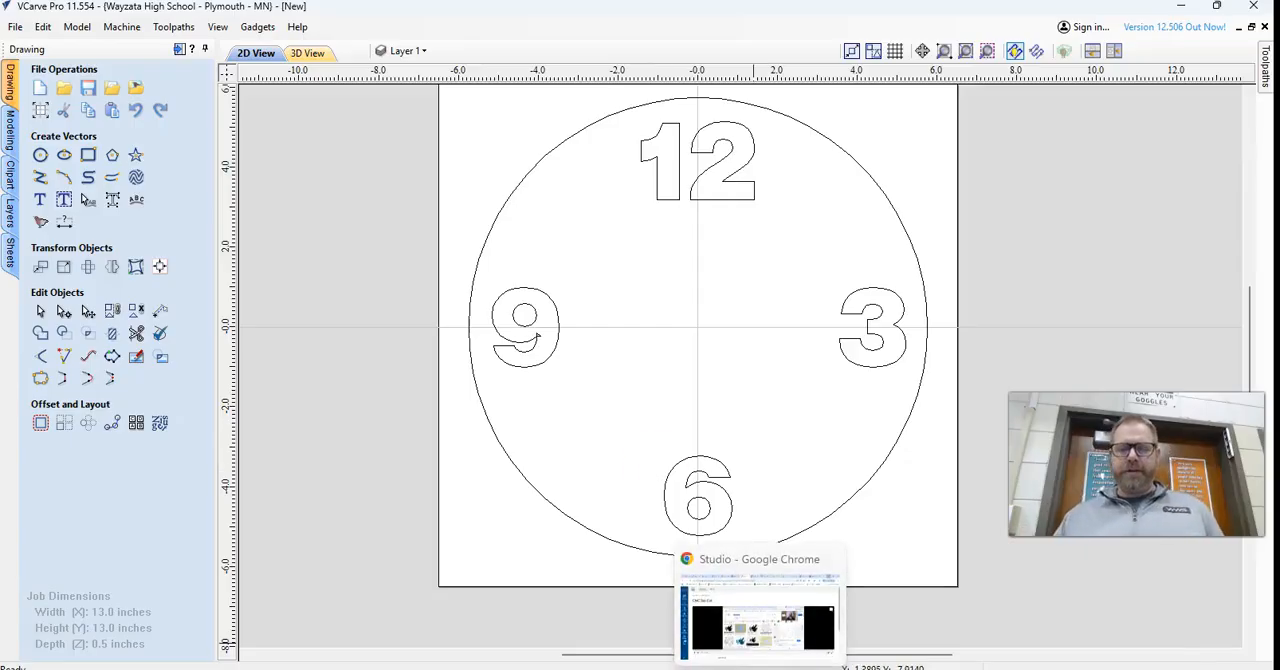
click(761, 620)
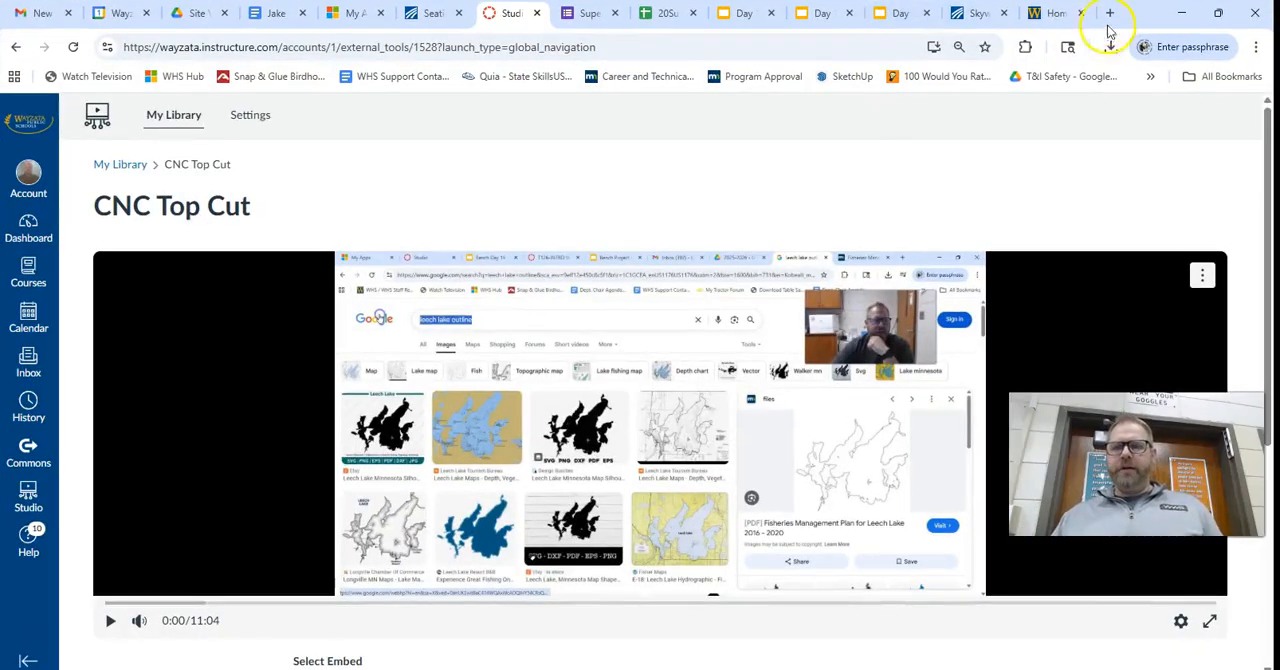
click(1107, 14)
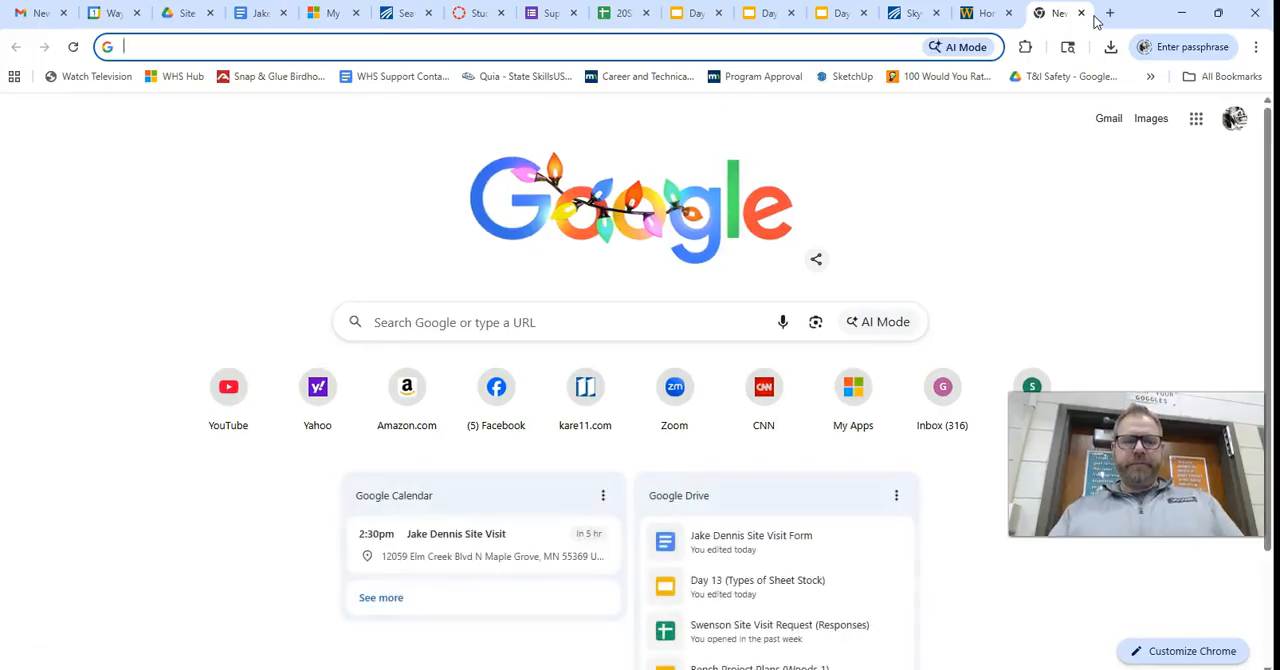
text(mn twins logo)
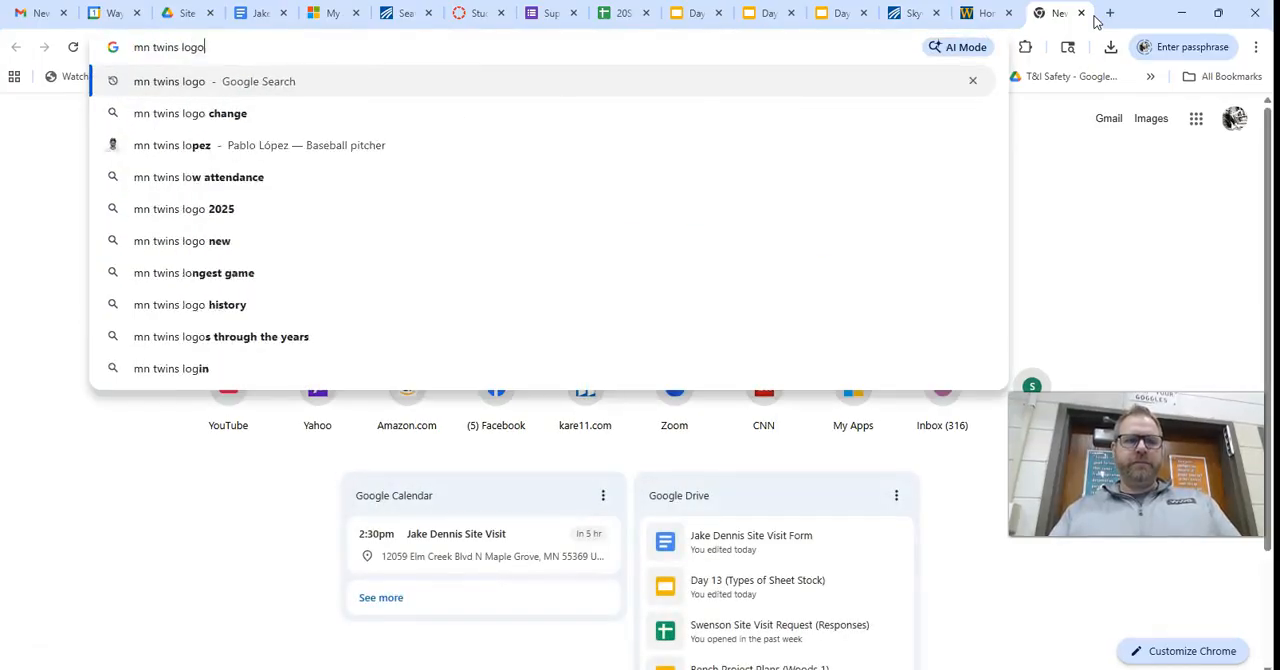
key(Return)
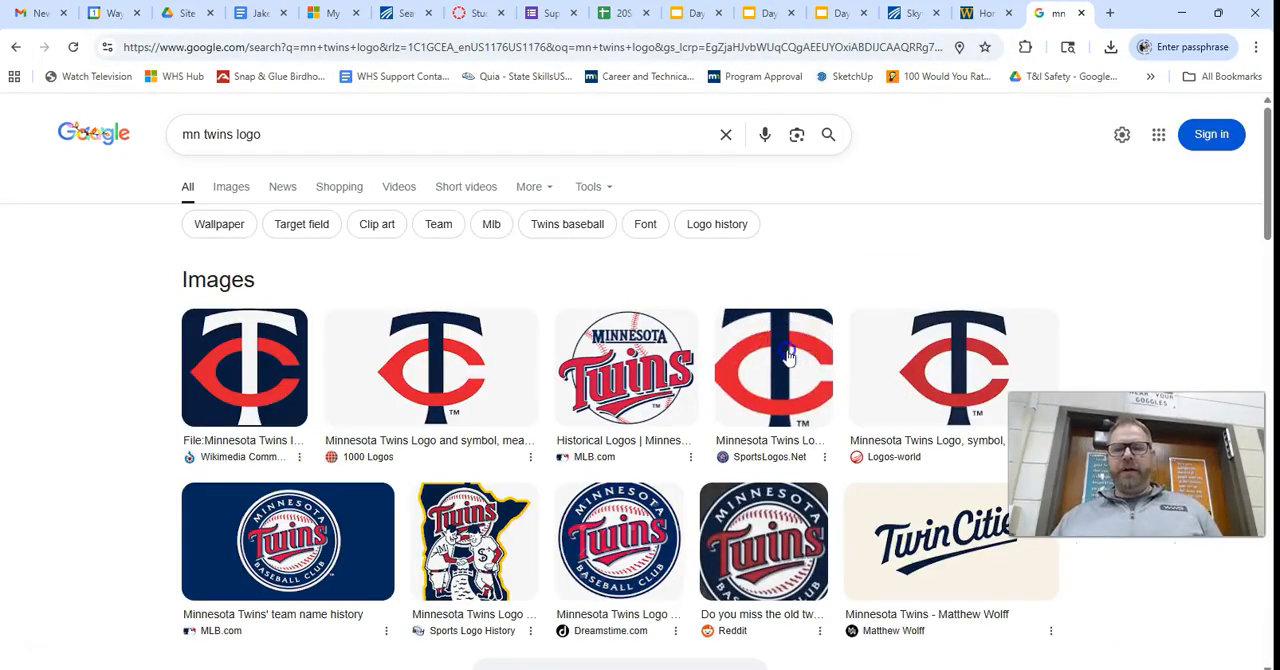
Save the Minnesota Twins logo image from the 1000 Logos result to Downloads as the PNG file Minnesota-Twins-Logo.
click(790, 345)
click(490, 347)
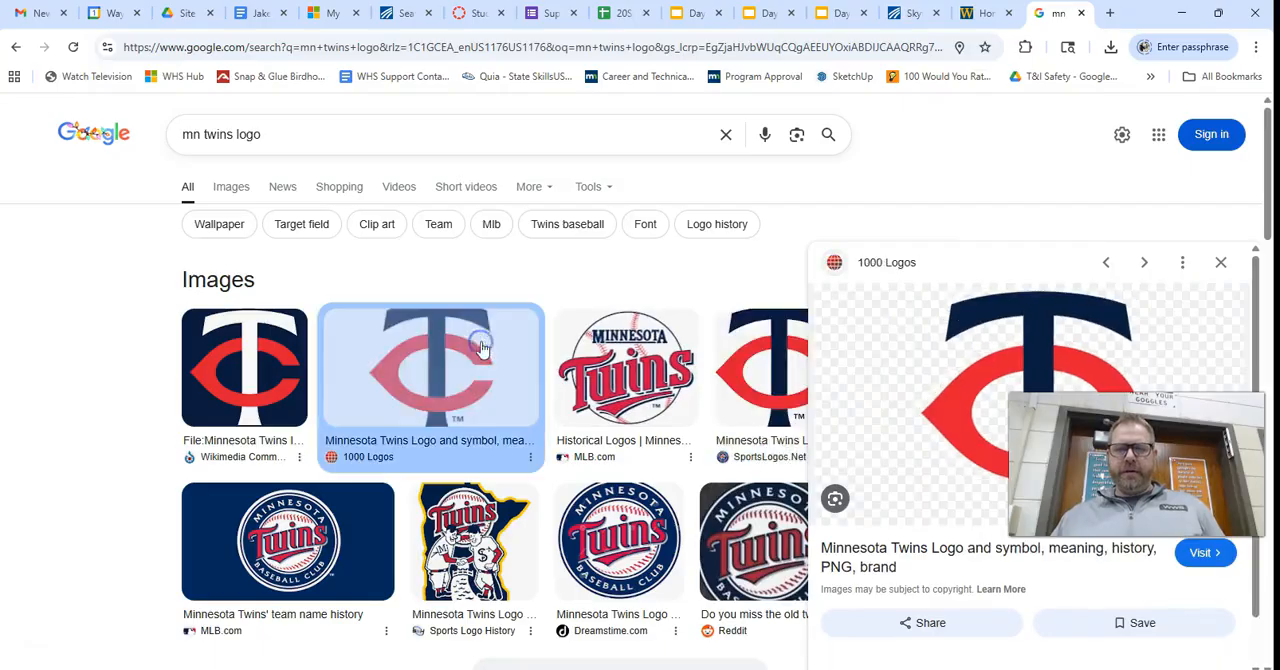
right_click(1032, 344)
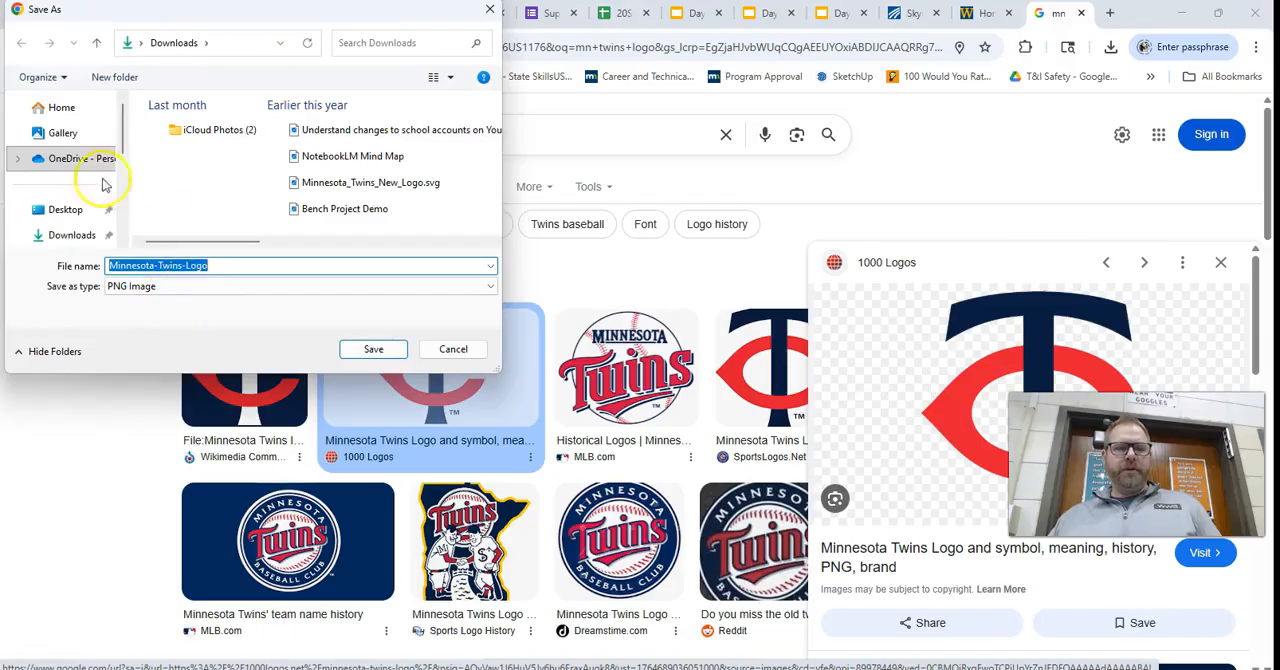
click(85, 234)
click(389, 352)
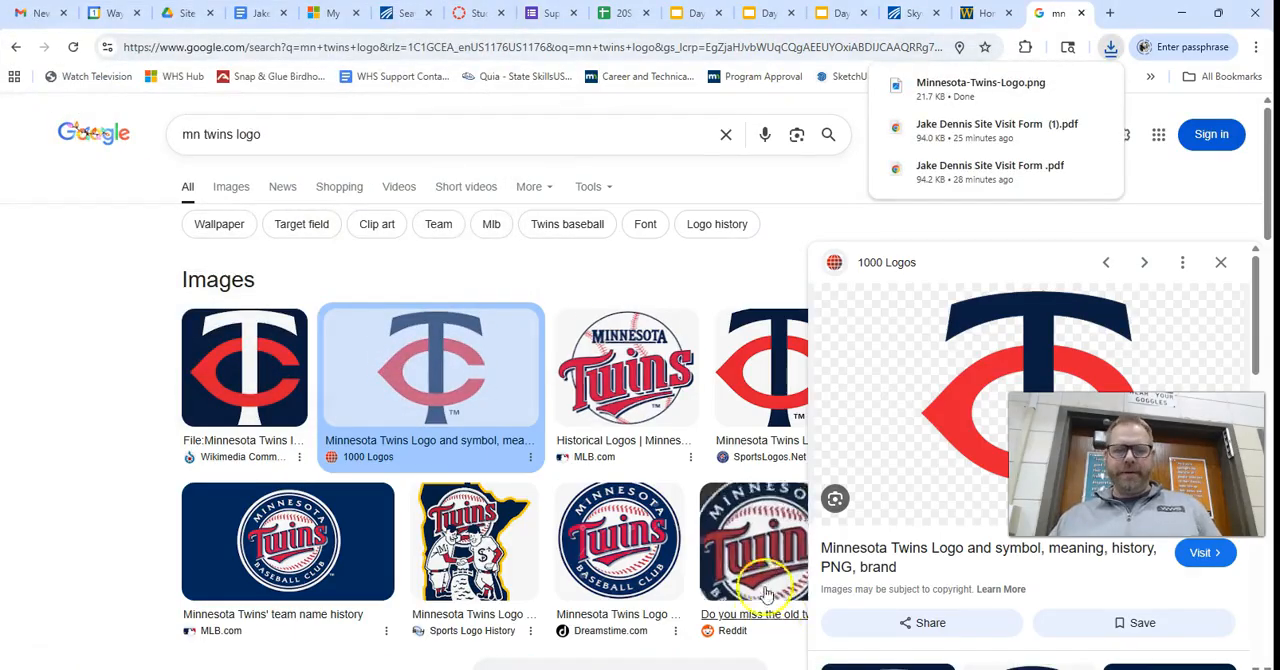
Switch to VCarve Pro and import the Twins Logo image from the Desktop into the clock drawing.
key(alt+Tab)
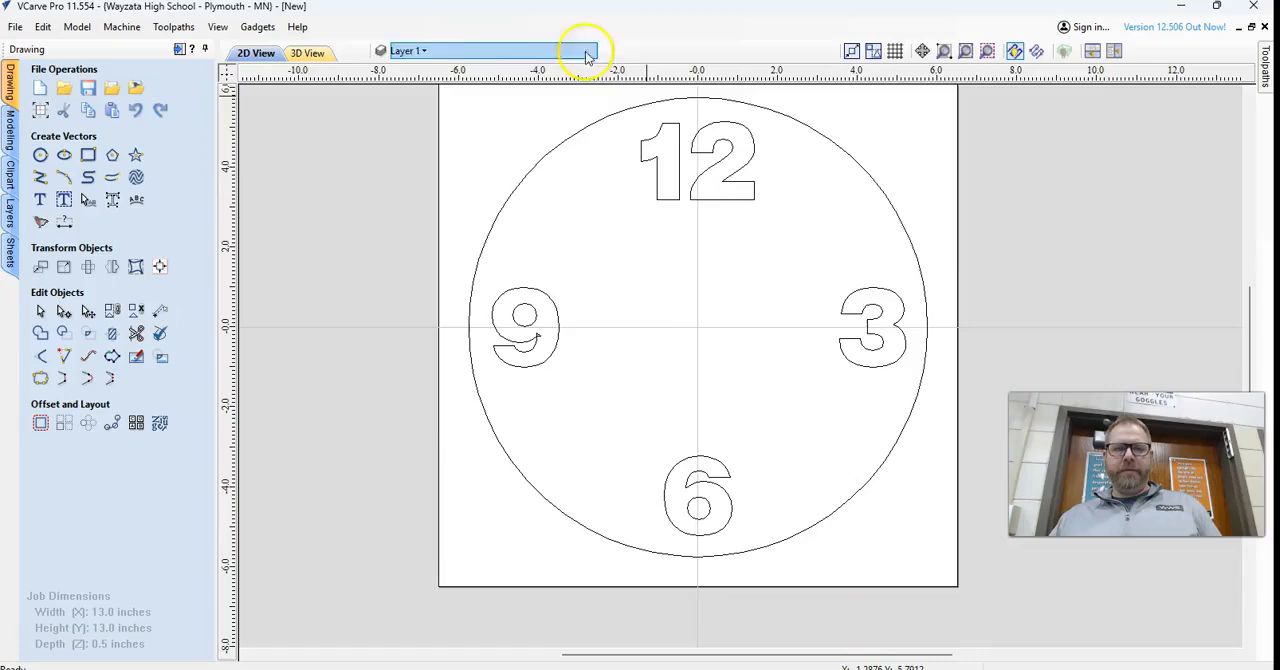
click(137, 88)
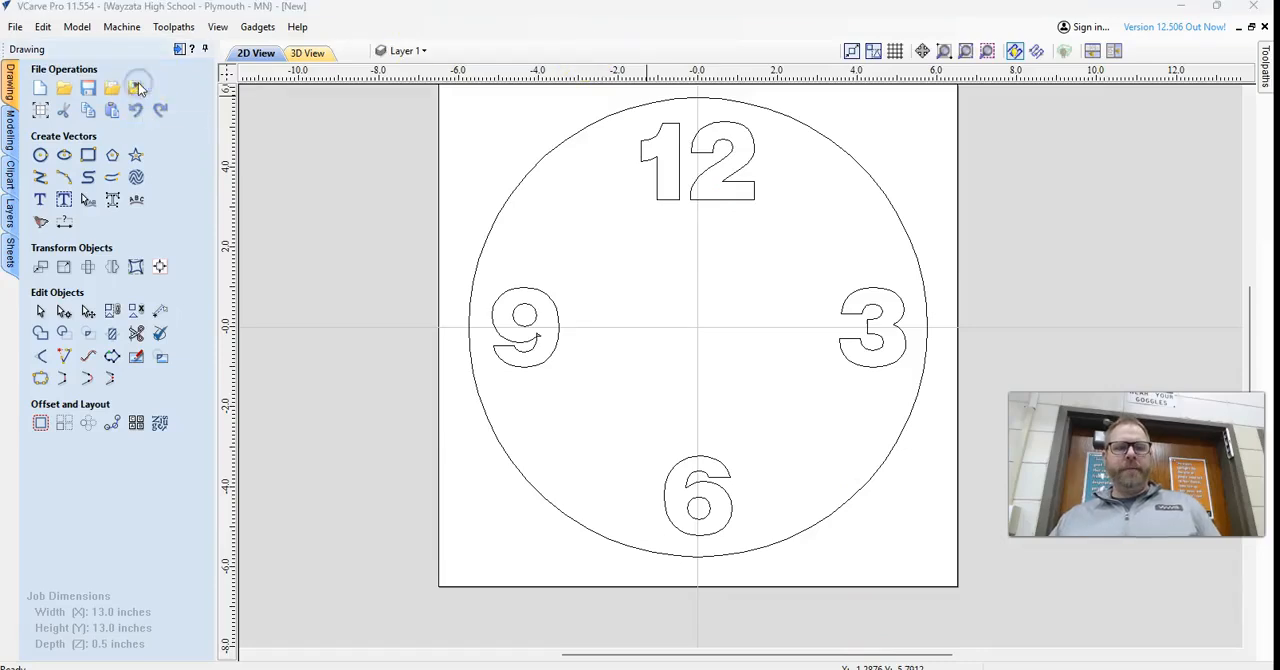
click(152, 342)
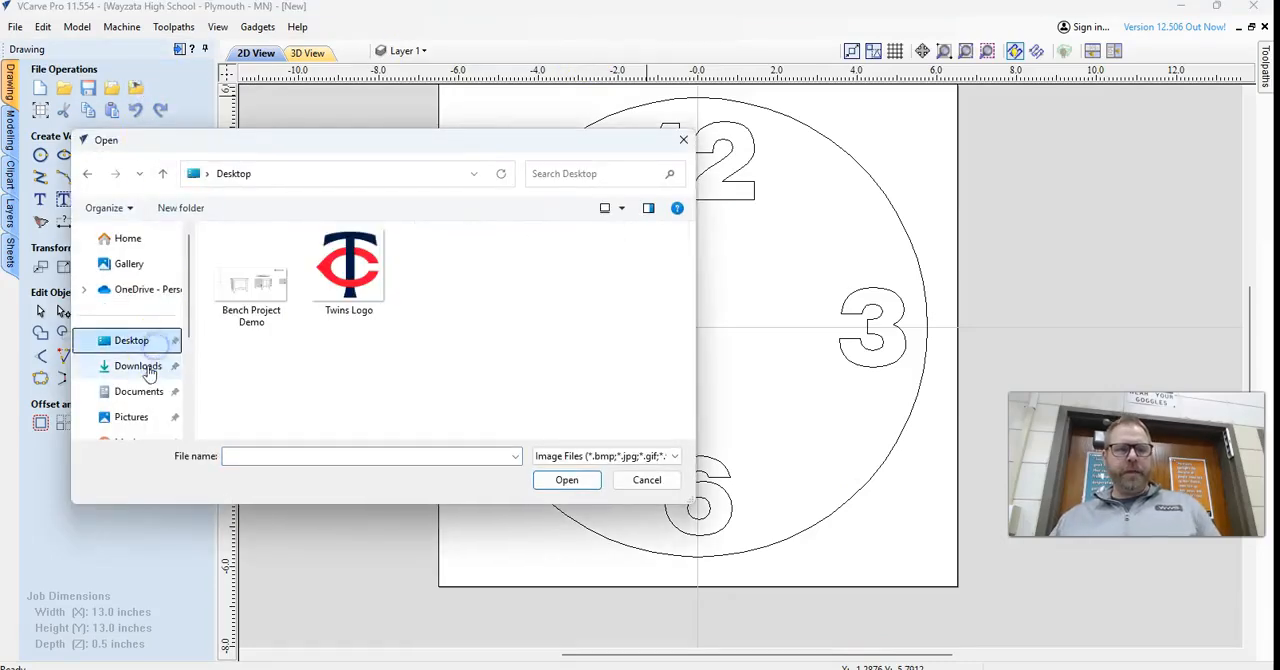
click(358, 264)
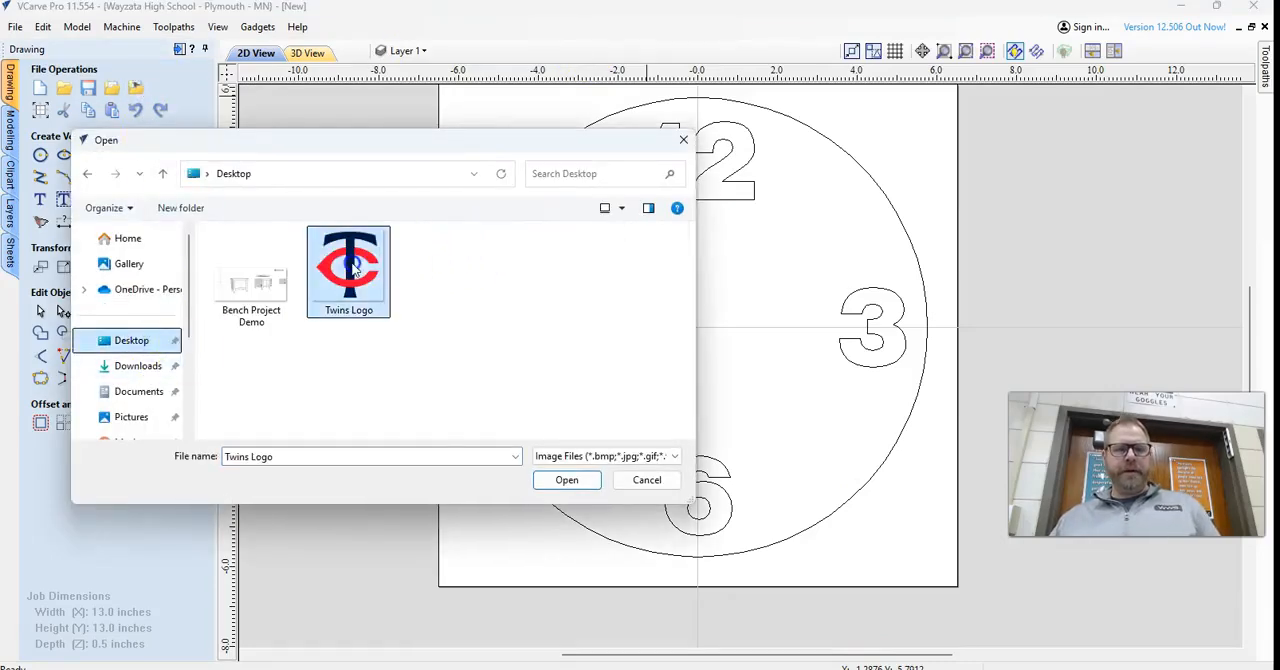
click(566, 481)
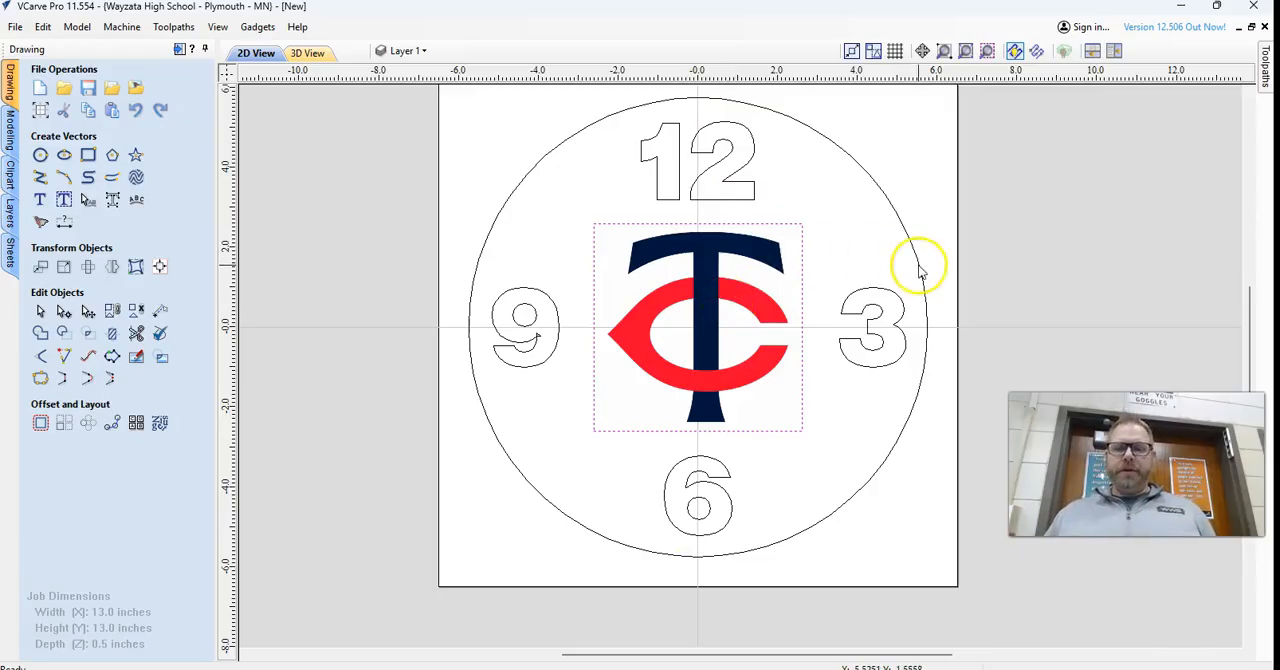
Set up a color bitmap trace of the Twins logo with 2 colors, fitting vectors to both navy and red.
click(841, 267)
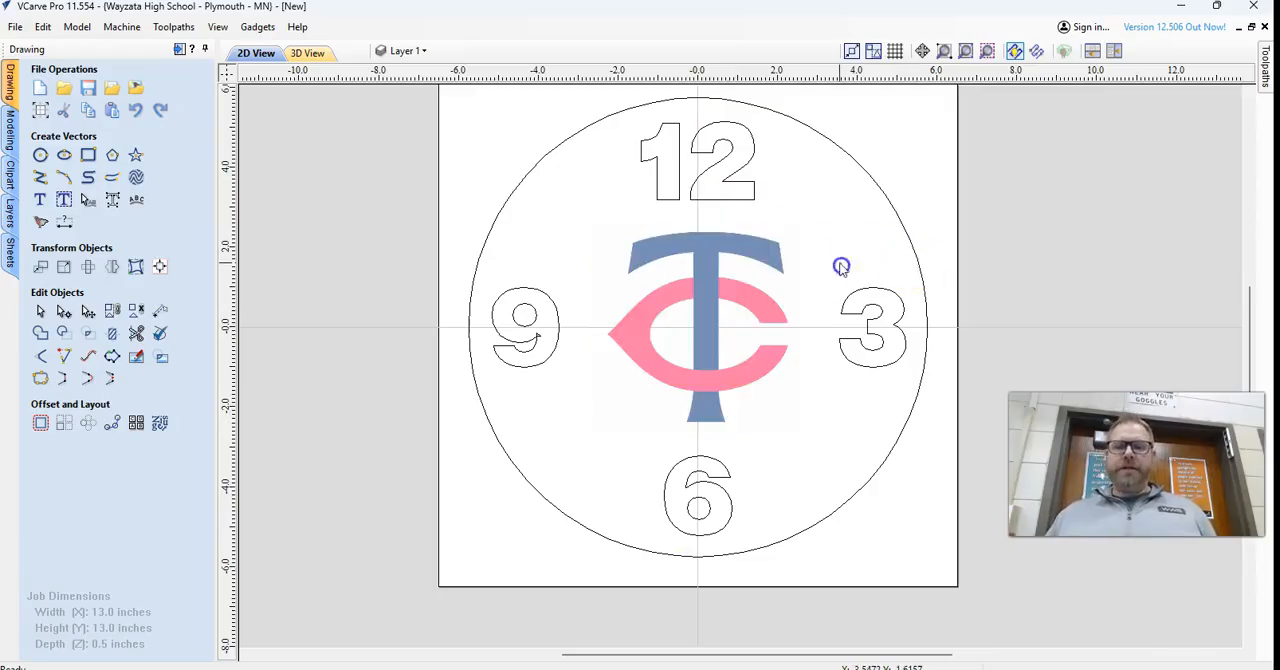
click(774, 313)
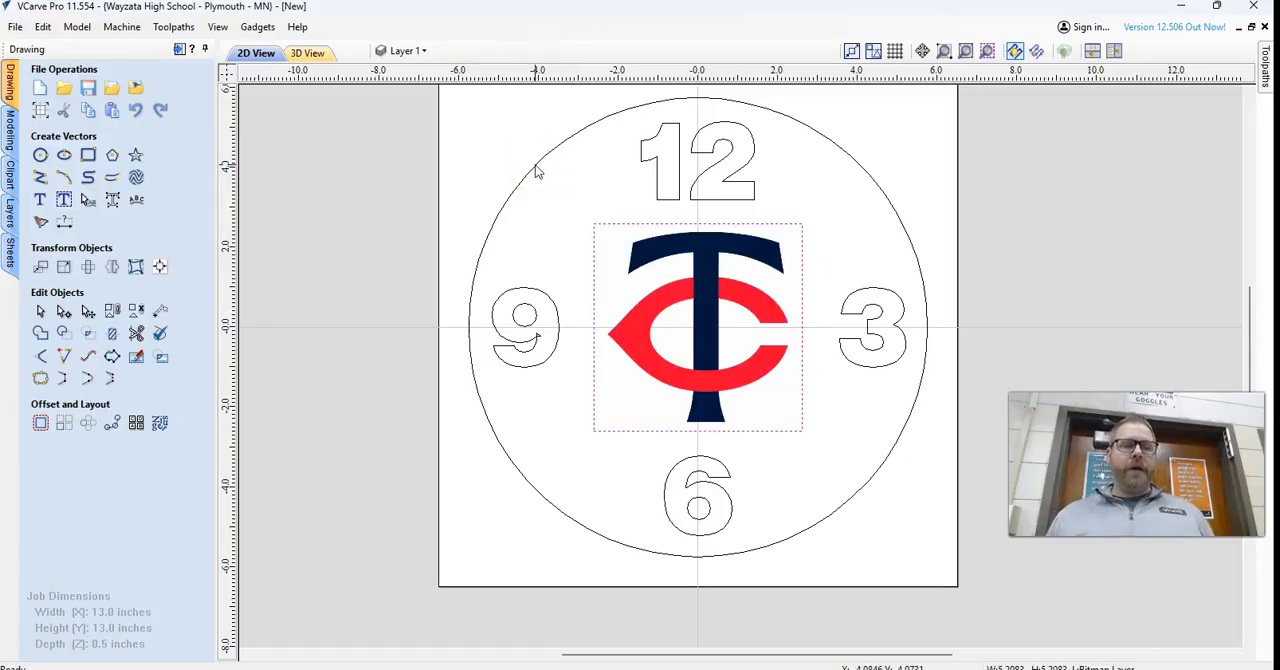
click(40, 224)
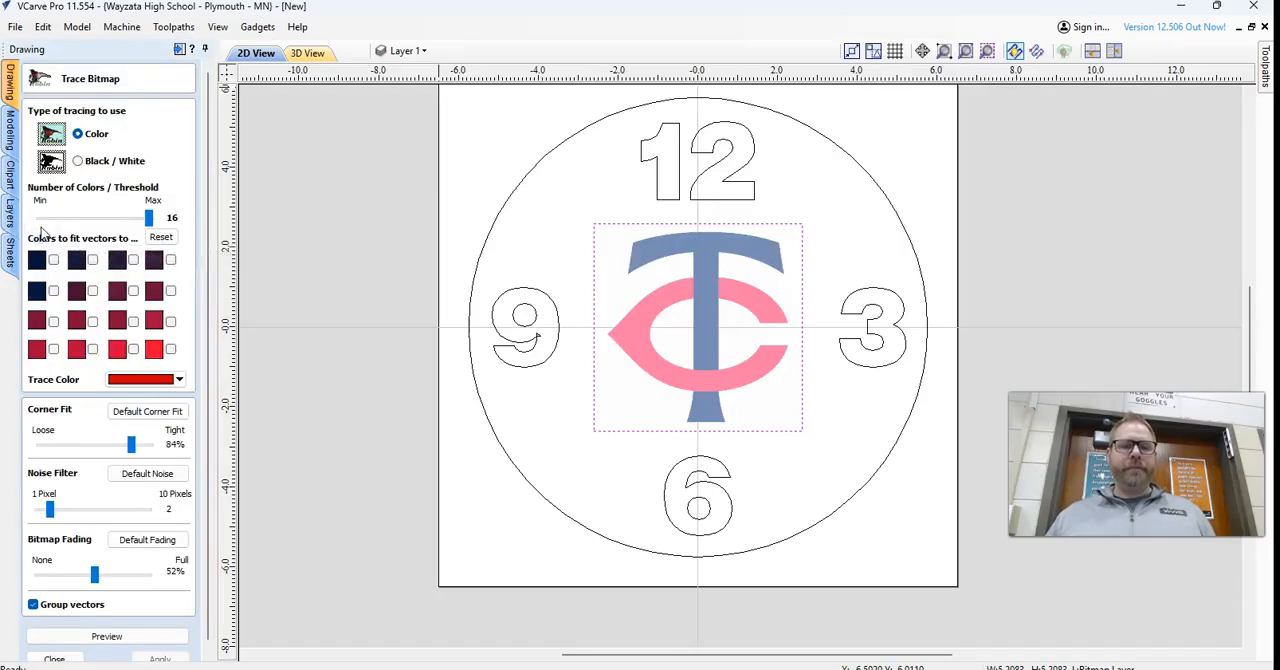
drag(137, 220, 50, 224)
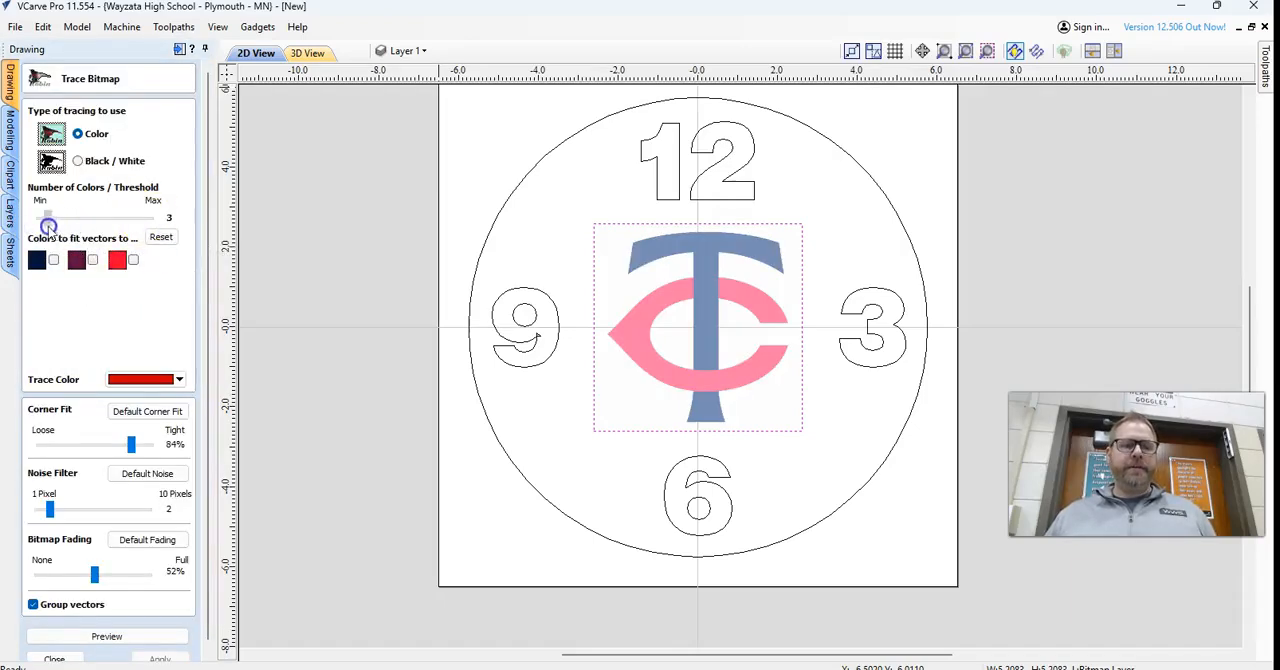
click(54, 260)
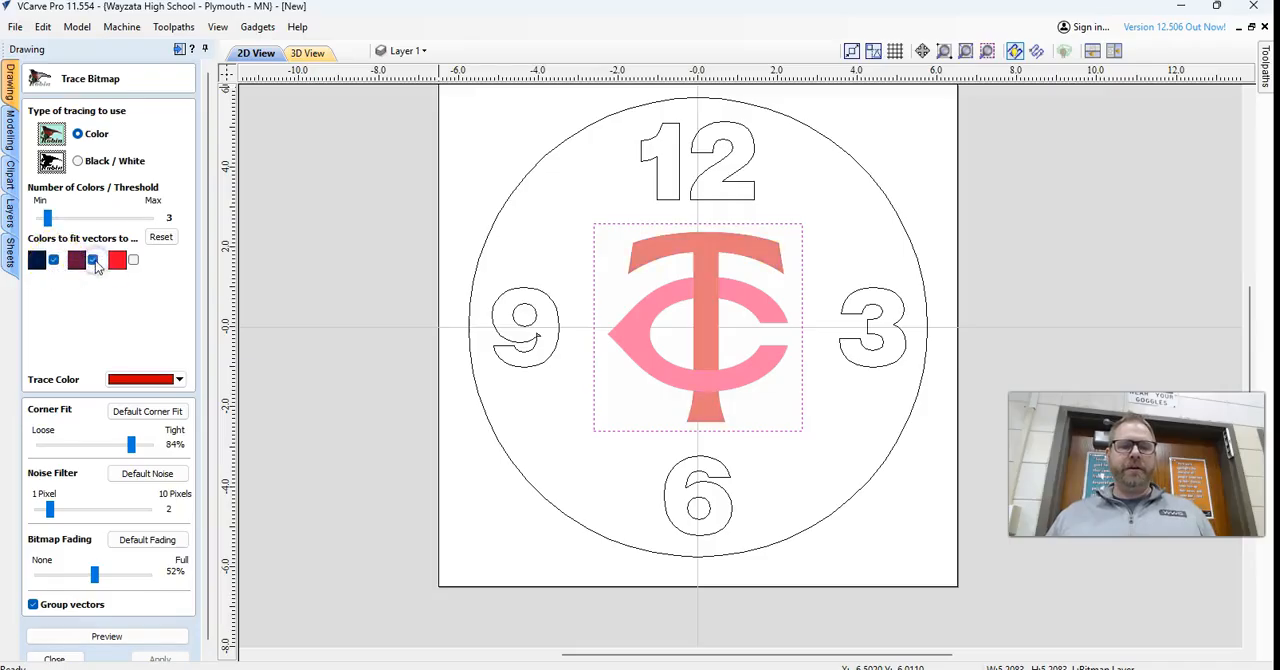
drag(58, 227, 40, 220)
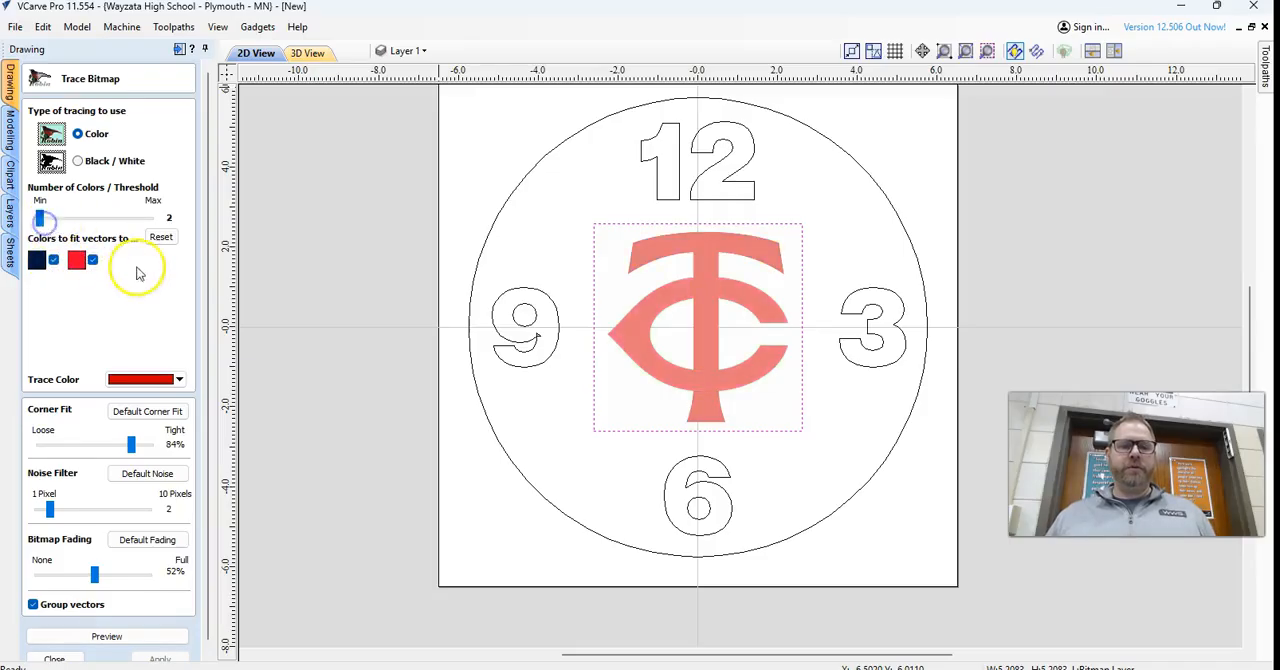
scroll(145, 395, down, 1)
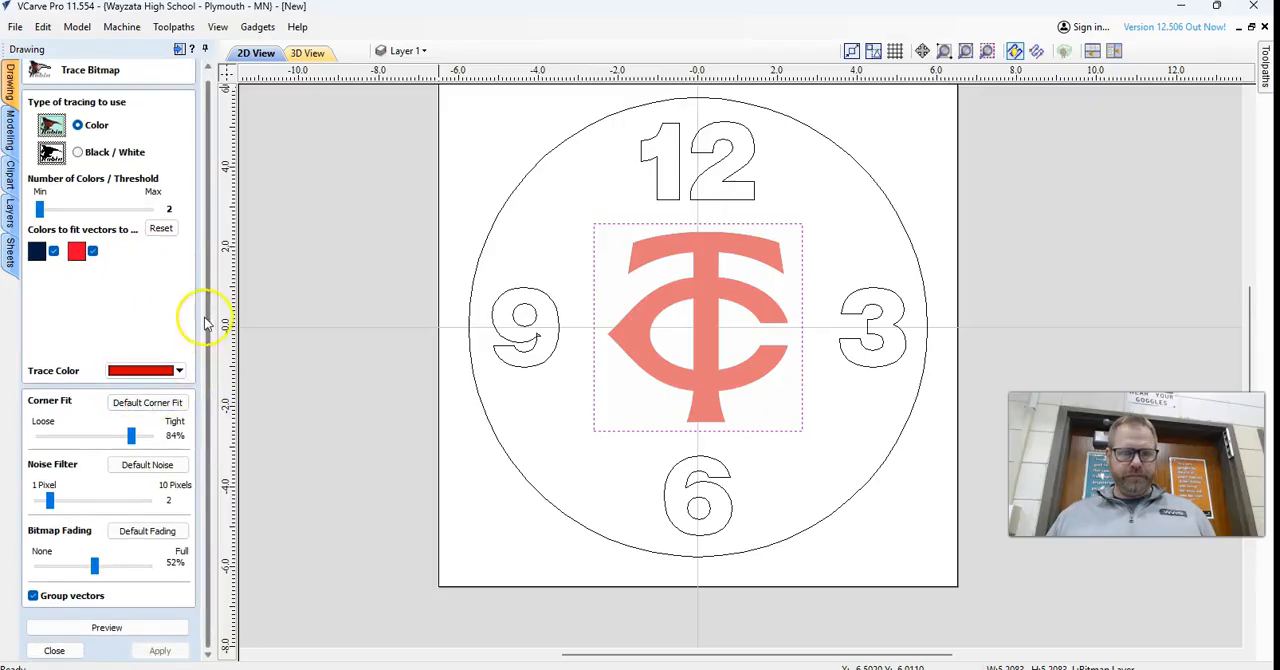
Preview and apply the logo trace with grouped vectors, and close the Trace Bitmap tool.
click(106, 627)
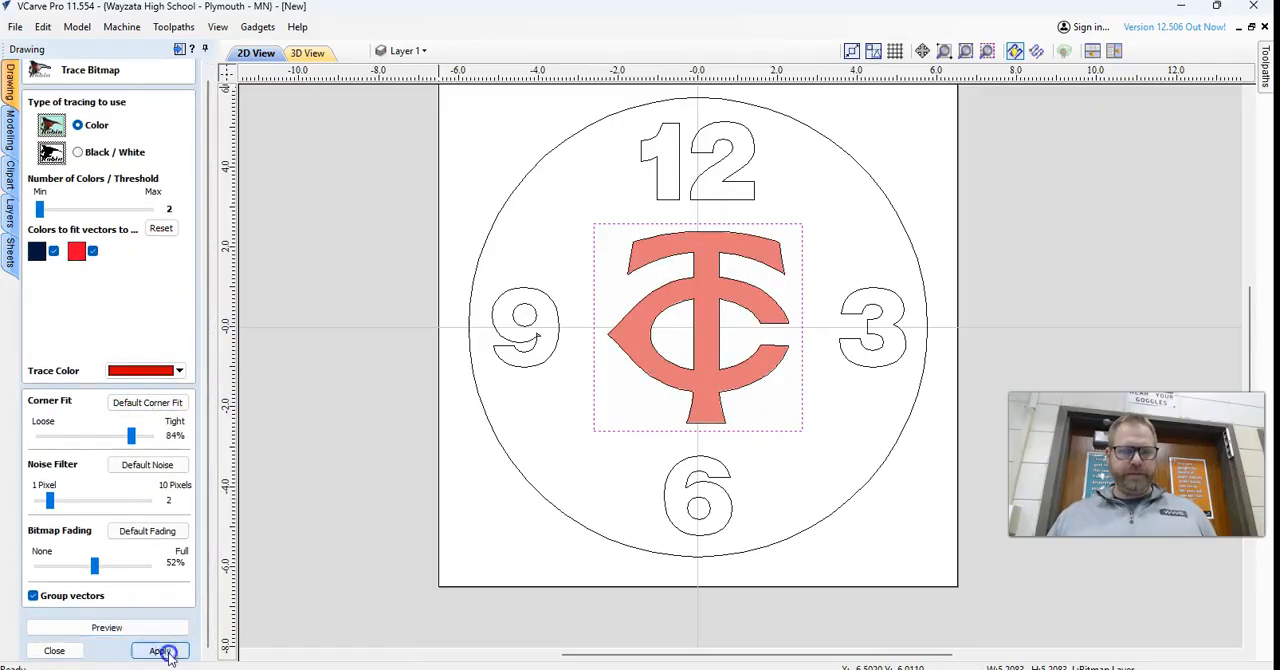
click(160, 650)
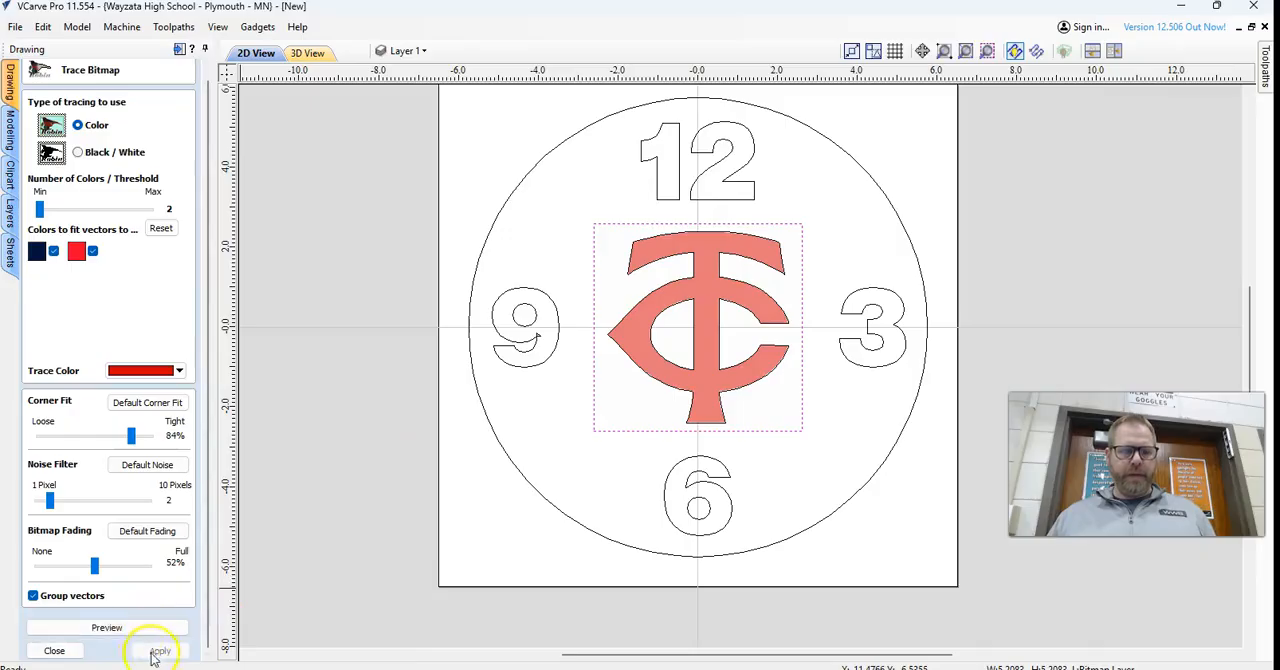
click(58, 651)
Nudge the original Twins logo bitmap left off its traced outline and delete the bitmap.
click(620, 341)
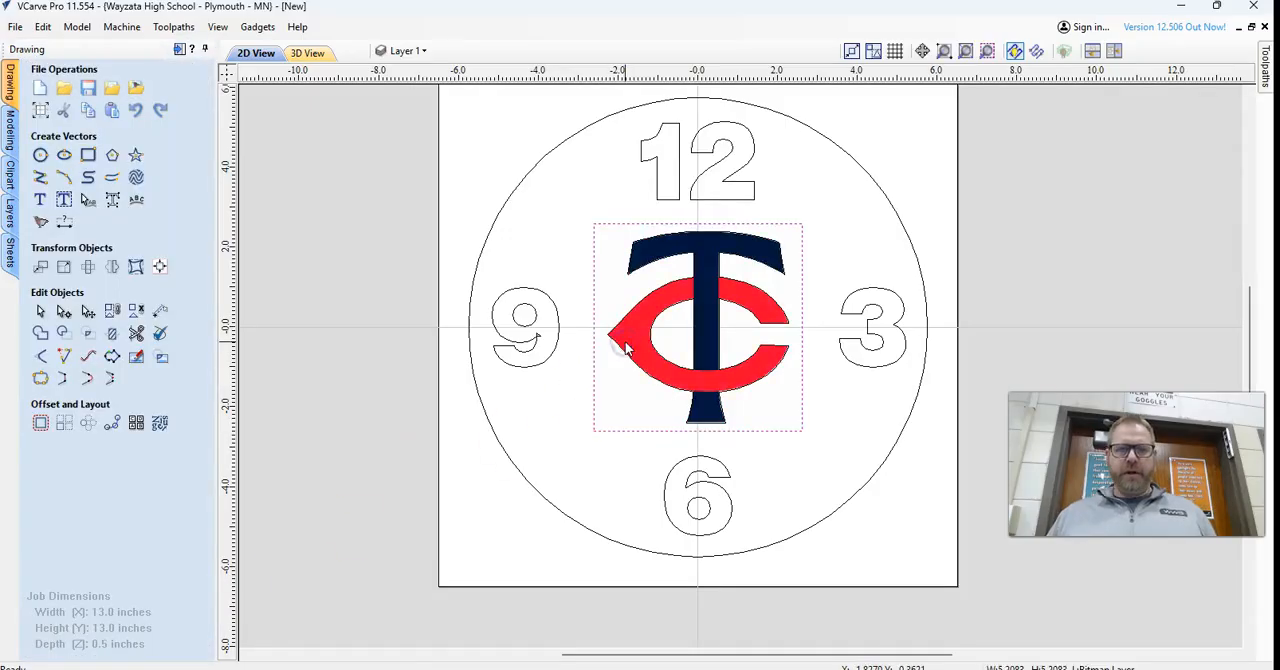
key(Left)
key(Left)
key(Left)
key(Left)
key(Left)
key(Left)
key(Left)
key(Left)
key(Delete)
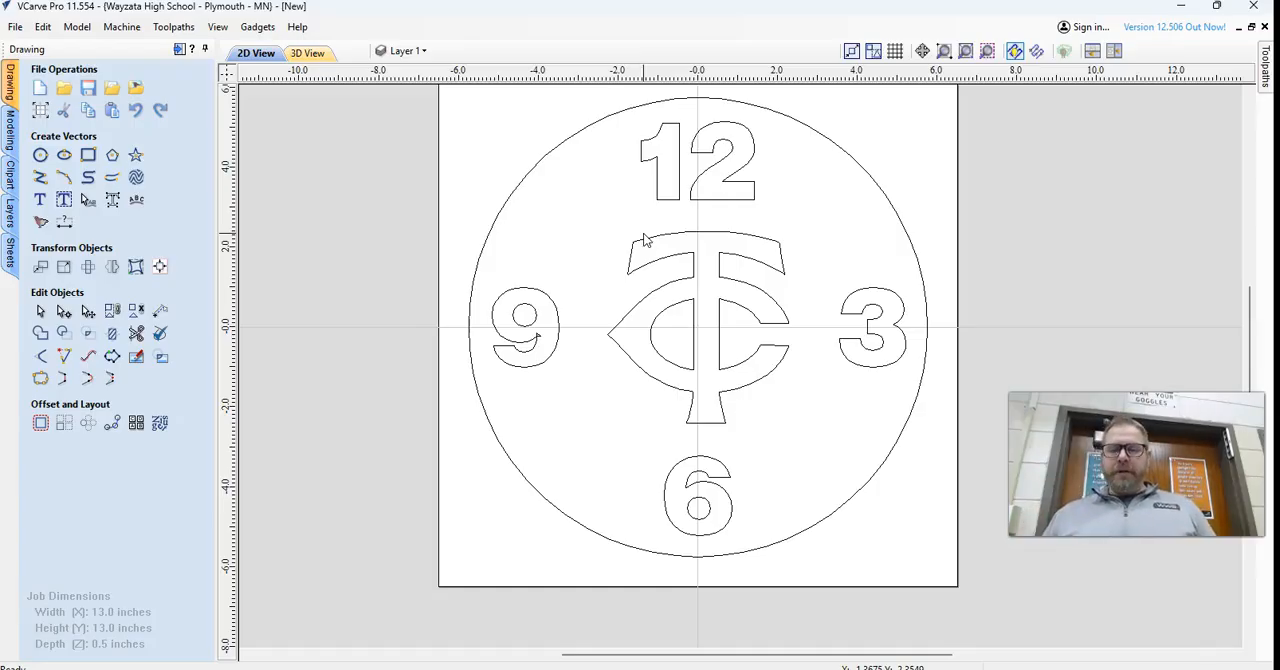
Move the traced Twins logo outline straight right until it sits completely outside the job area.
click(670, 260)
key(Right)
key(Right)
key(Right)
key(Right)
key(Right)
key(Right)
key(Right)
key(Right)
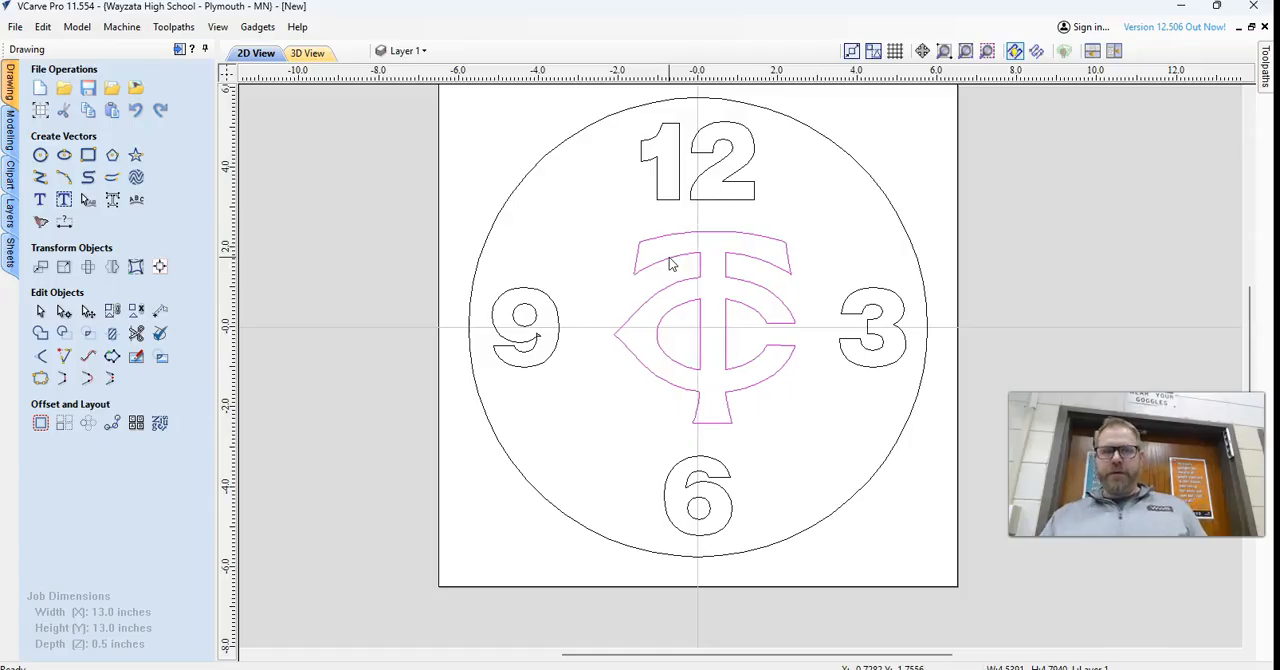
key(Right)
key(Right)
key(Right)
key(Right)
key(Right)
key(Right)
key(Right)
key(Right)
key(Right)
key(Right)
key(Right)
key(Right)
key(Right)
key(Right)
key(Right)
key(Right)
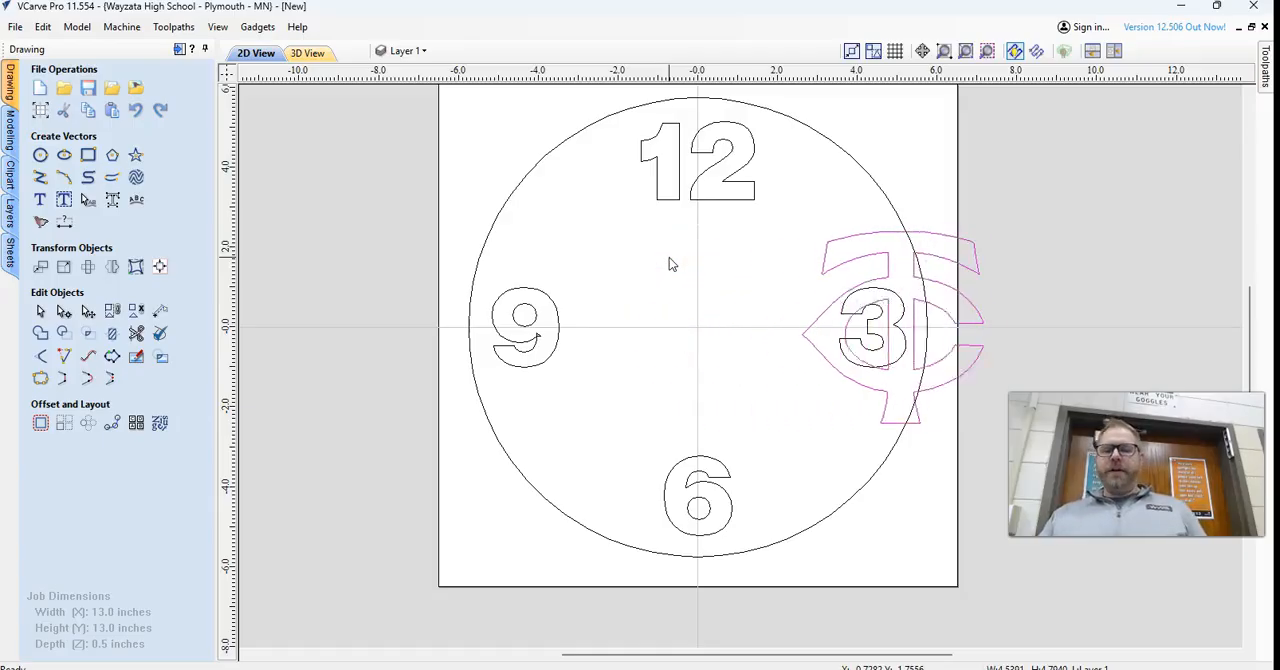
key(Right)
key(Right)
key(Right)
key(Right)
key(Right)
key(Right)
key(Right)
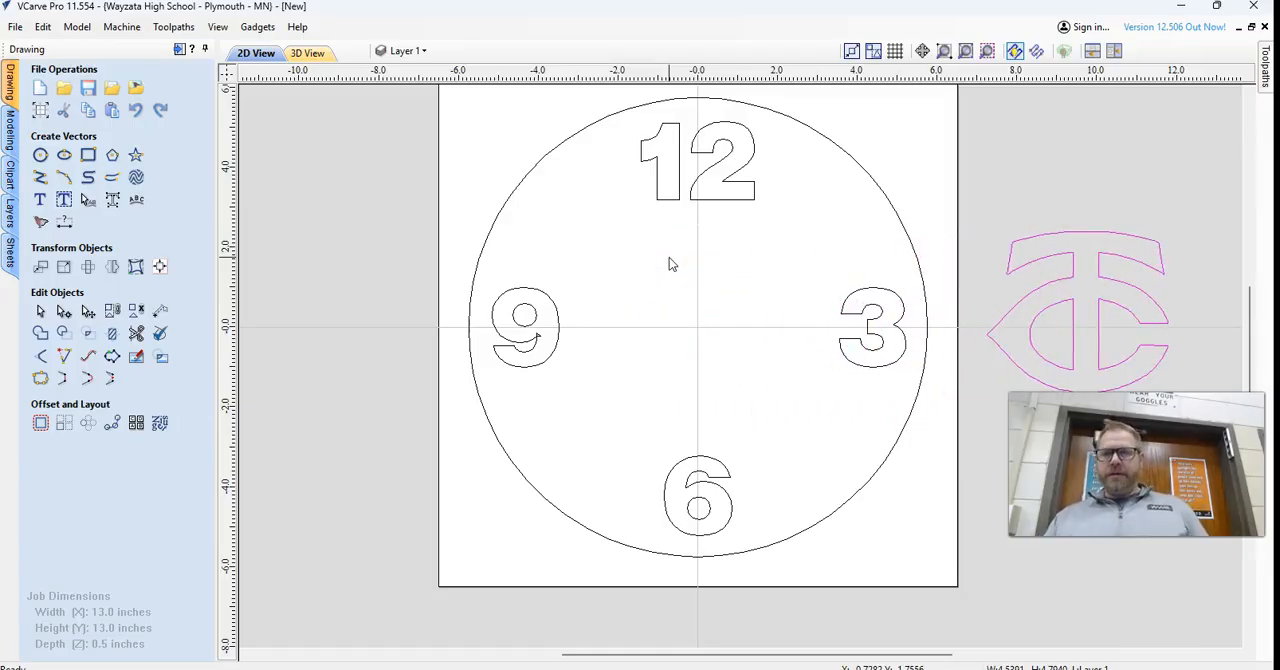
Create a two-line text with the shop owner's surname in possessive form above the word "Woodshop".
click(40, 200)
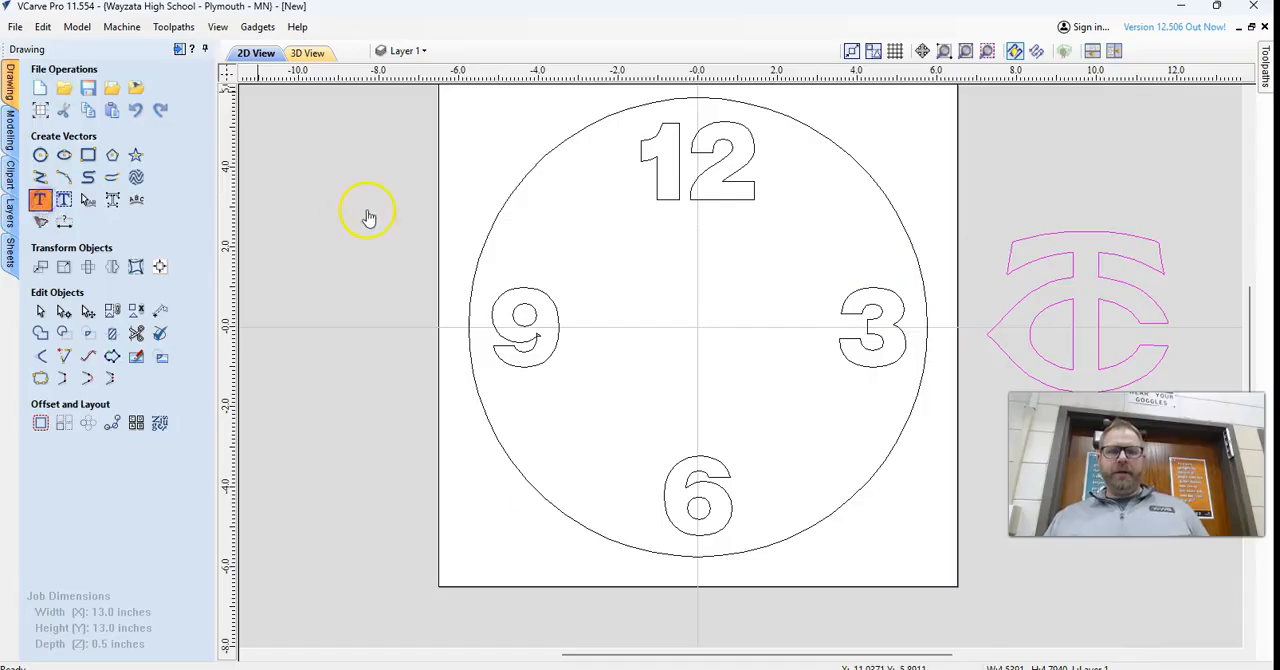
click(93, 172)
text(Swenson)
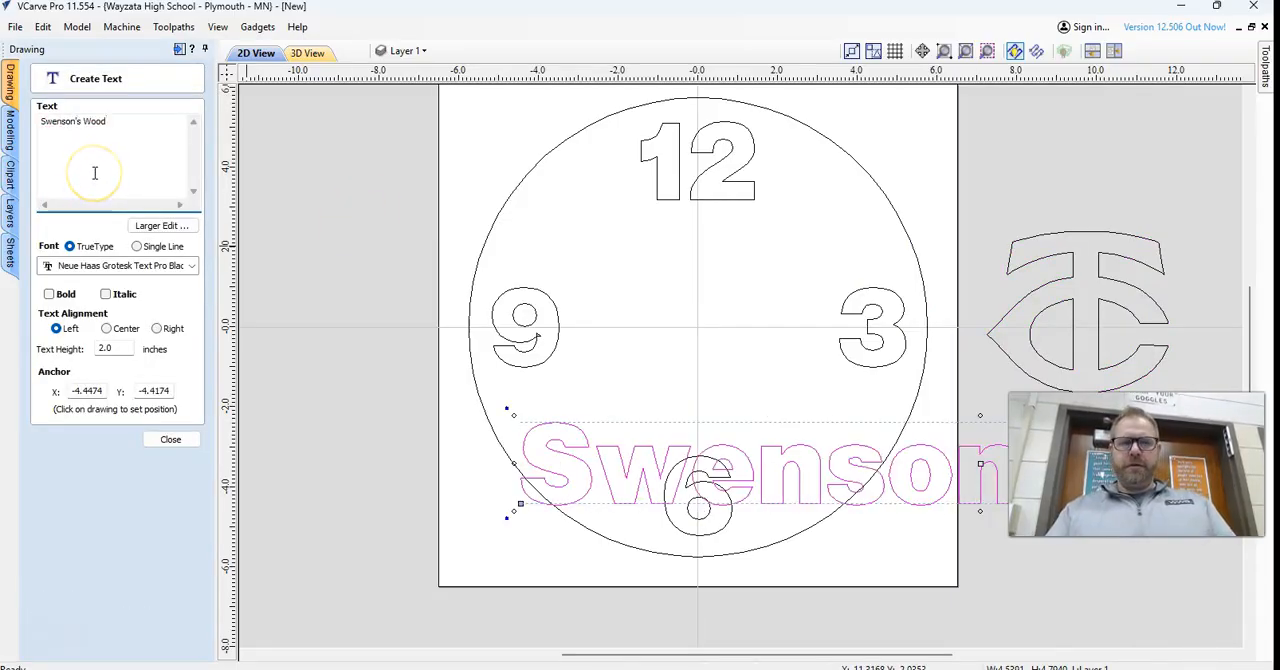
text('s)
key(Return)
text(S)
key(BackSpace)
text(Woodship)
key(BackSpace)
key(BackSpace)
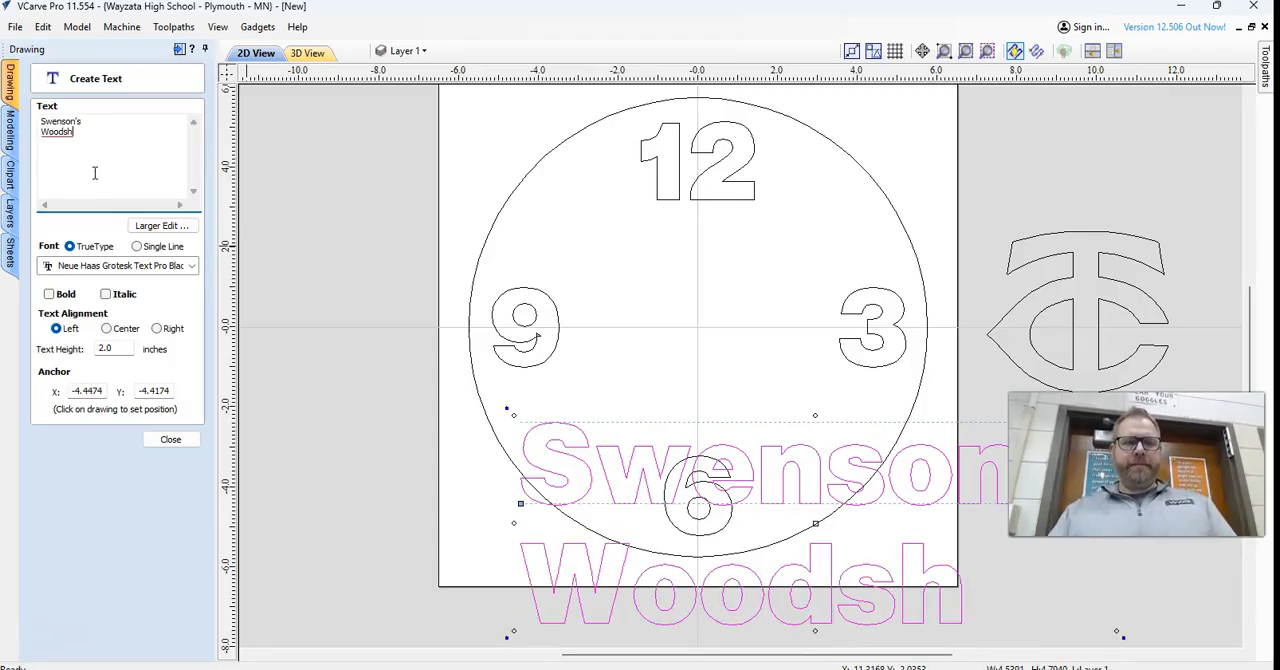
Set the two-line shop text's height to 1 inch and finish the text.
double_click(104, 348)
text(1)
click(101, 347)
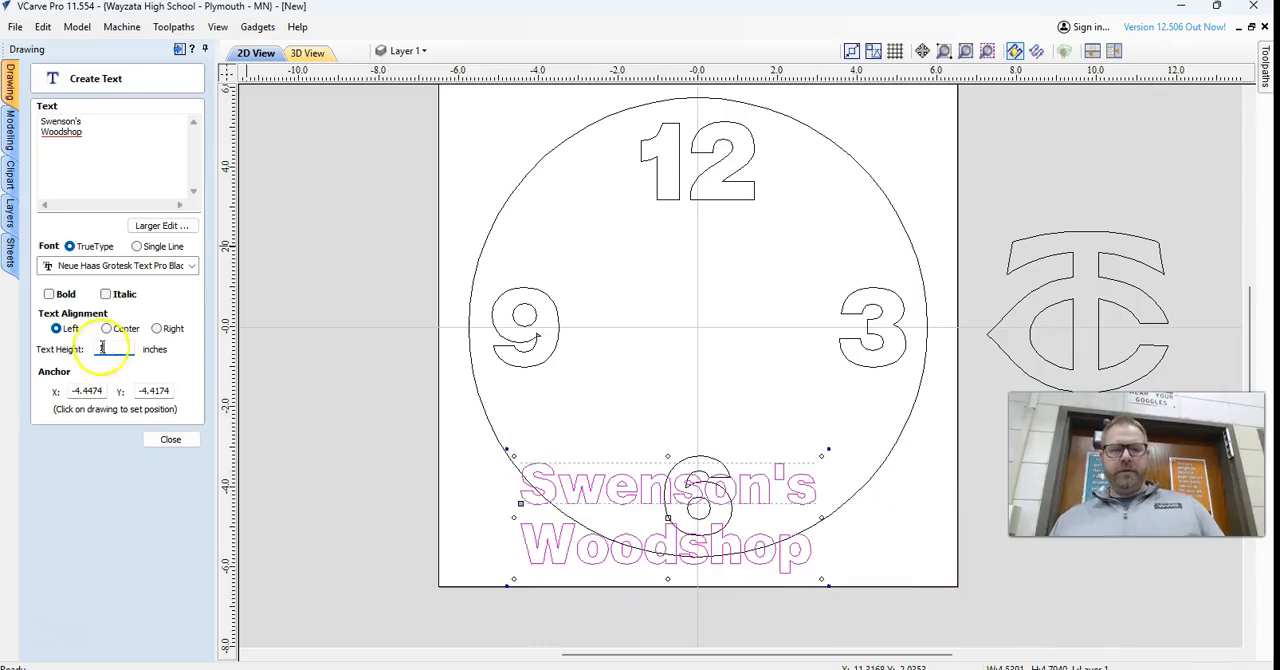
click(172, 441)
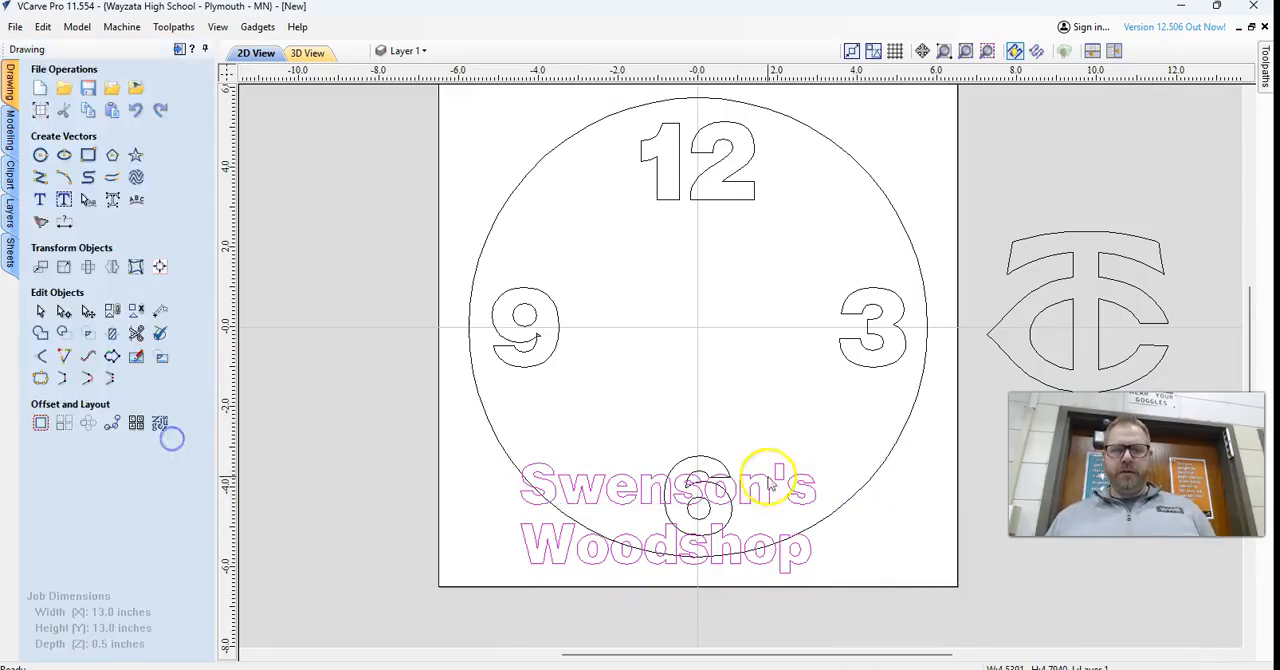
Nudge the shop text up and right into the middle of the clock face, and delete it.
key(Up)
key(Up)
key(Up)
key(Up)
key(Up)
key(Up)
key(Up)
key(Up)
key(Up)
key(Up)
key(Up)
key(Up)
key(Up)
key(Up)
key(Up)
key(Up)
key(Up)
key(Up)
key(Up)
key(Up)
key(Up)
key(Up)
key(Up)
key(Up)
key(Up)
key(Up)
key(Up)
key(Up)
key(Up)
key(Up)
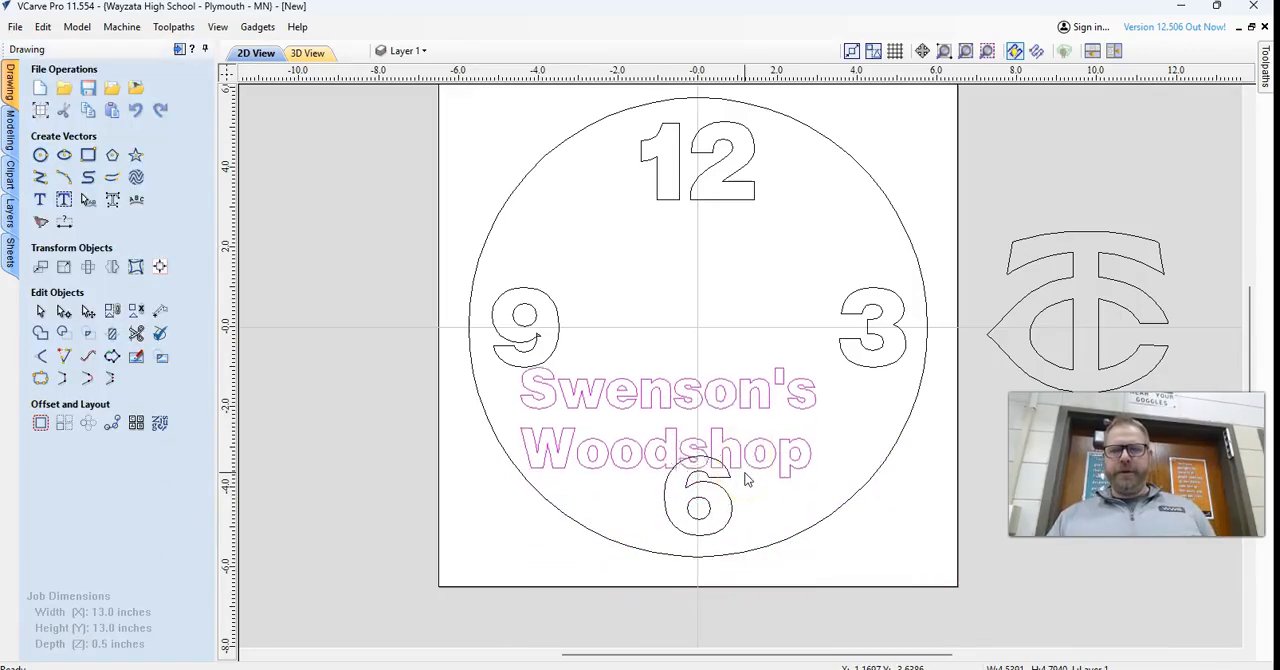
key(Right)
key(Right)
key(Right)
key(Right)
key(Right)
key(Right)
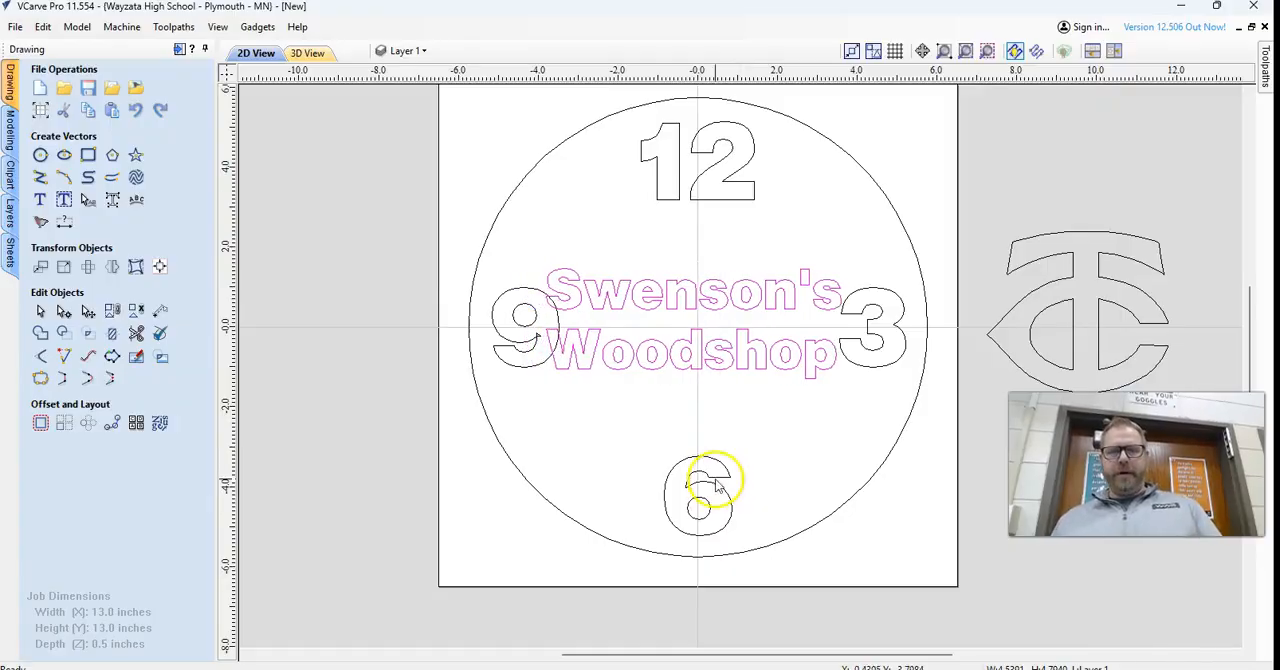
key(Delete)
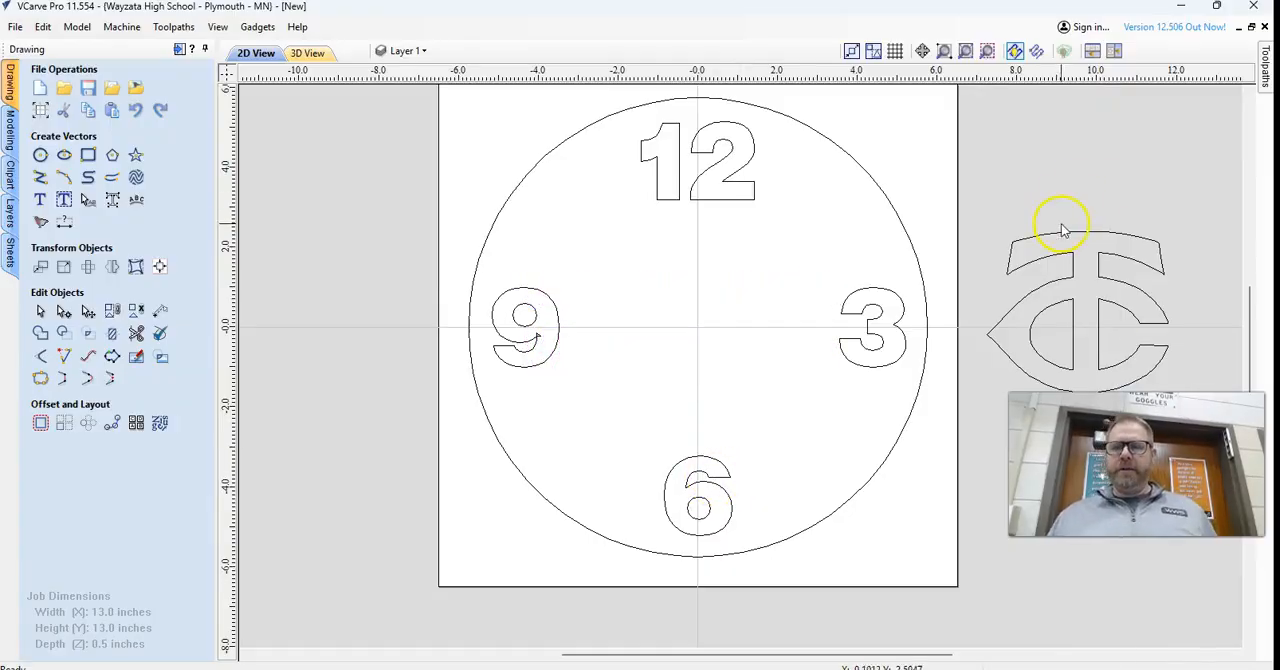
Switch to Google Chrome and replace the logo search with a Google search for "red lake outline".
click(760, 669)
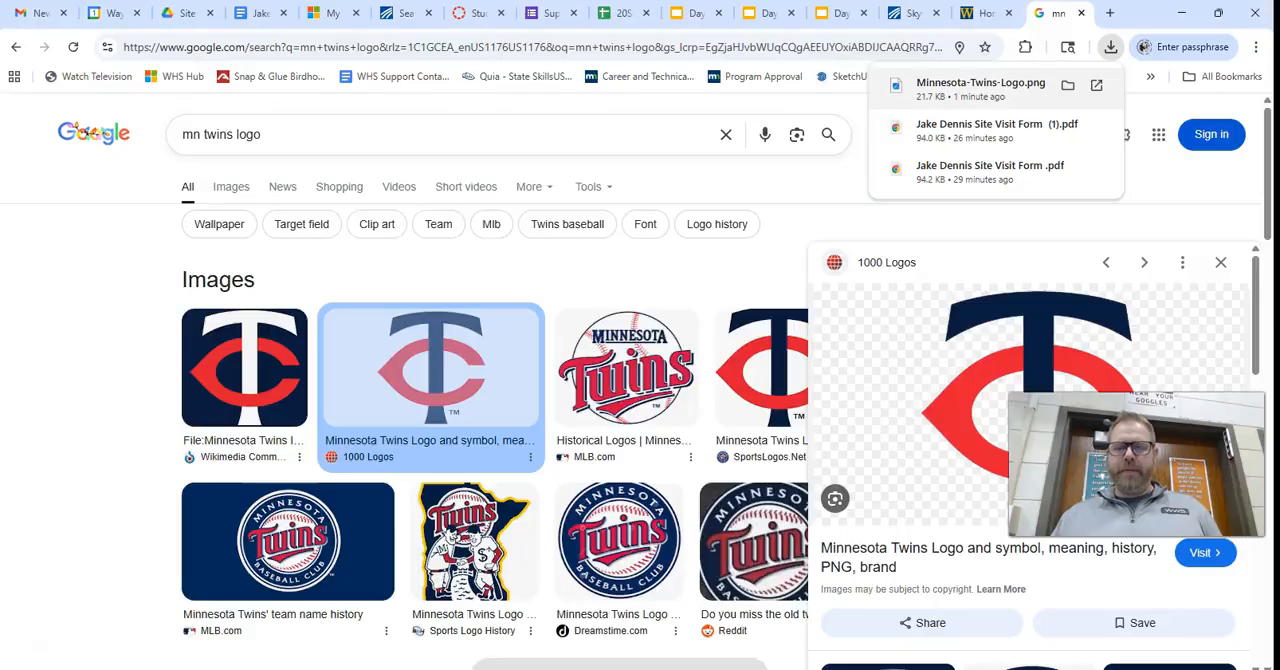
drag(296, 139, 128, 140)
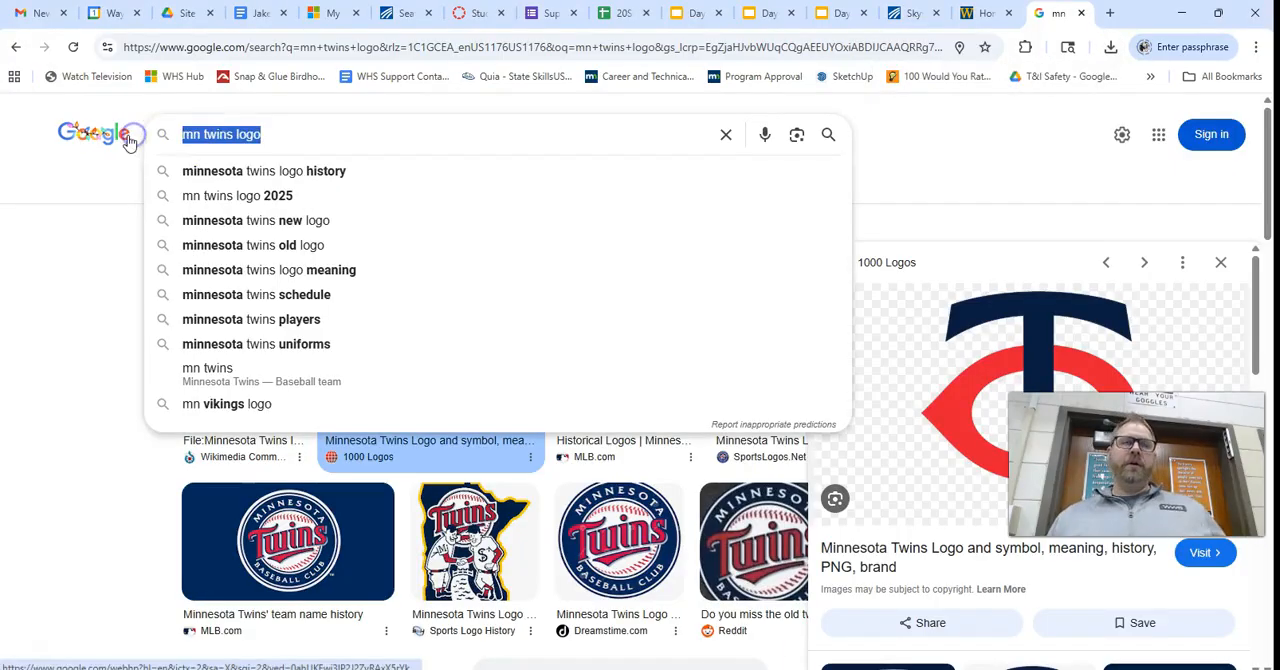
text(re)
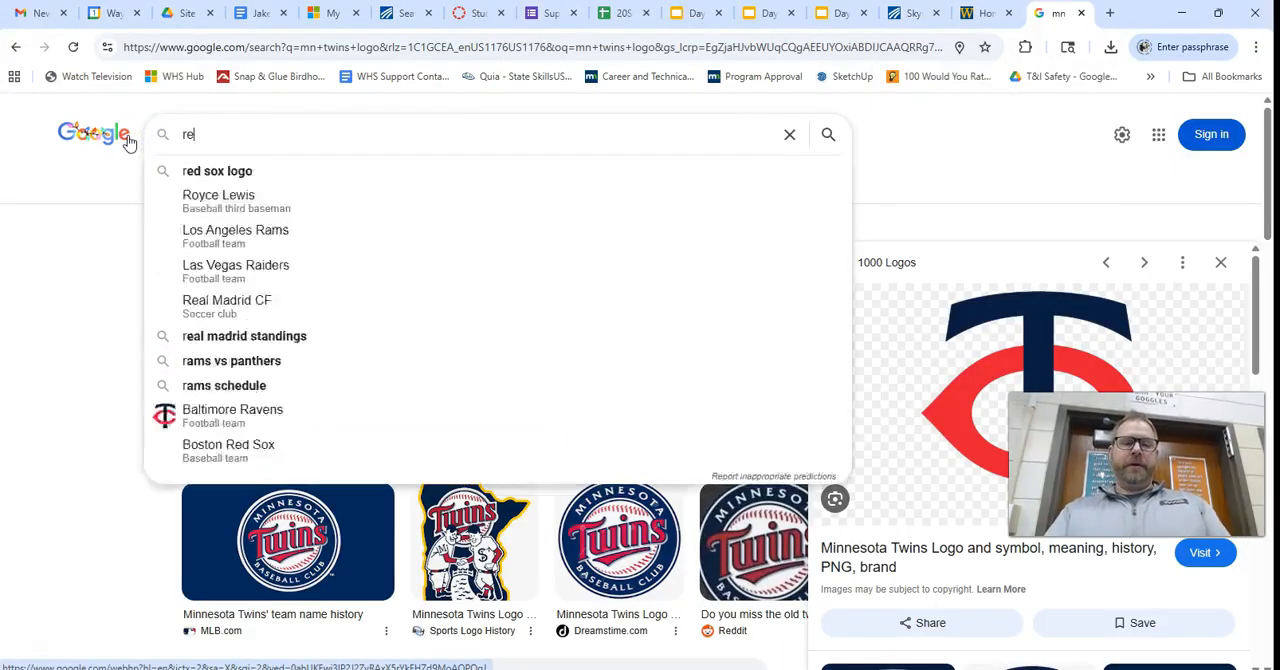
text(d lake outline)
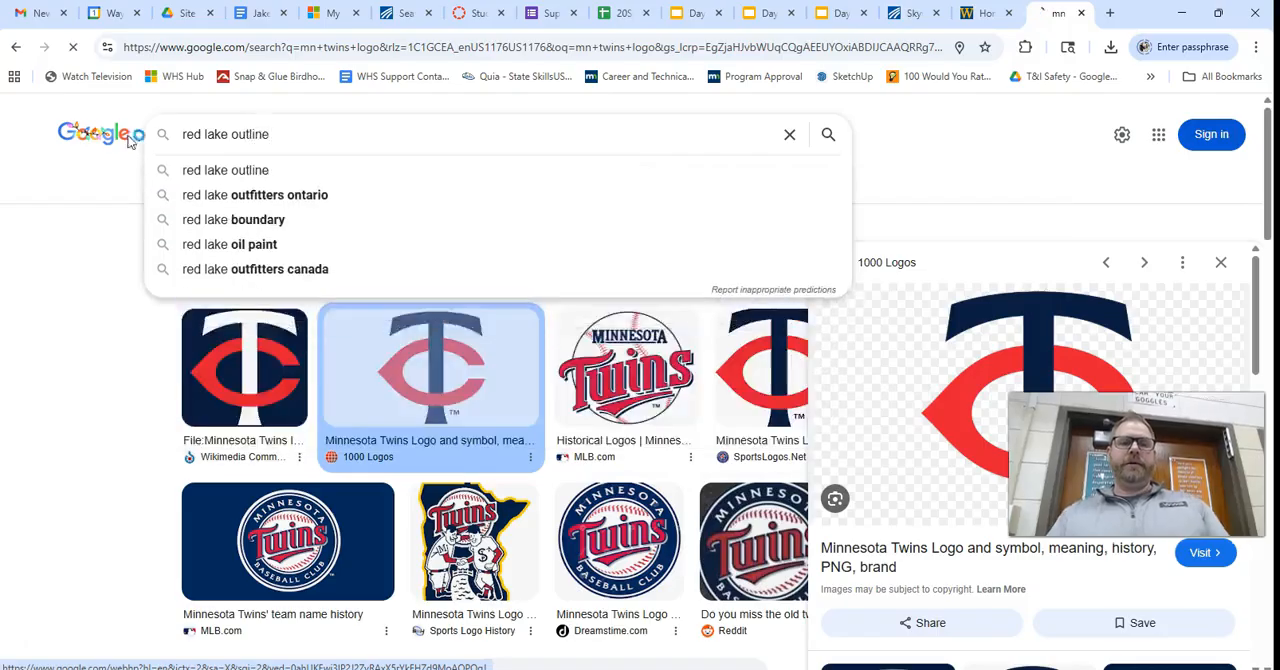
key(Return)
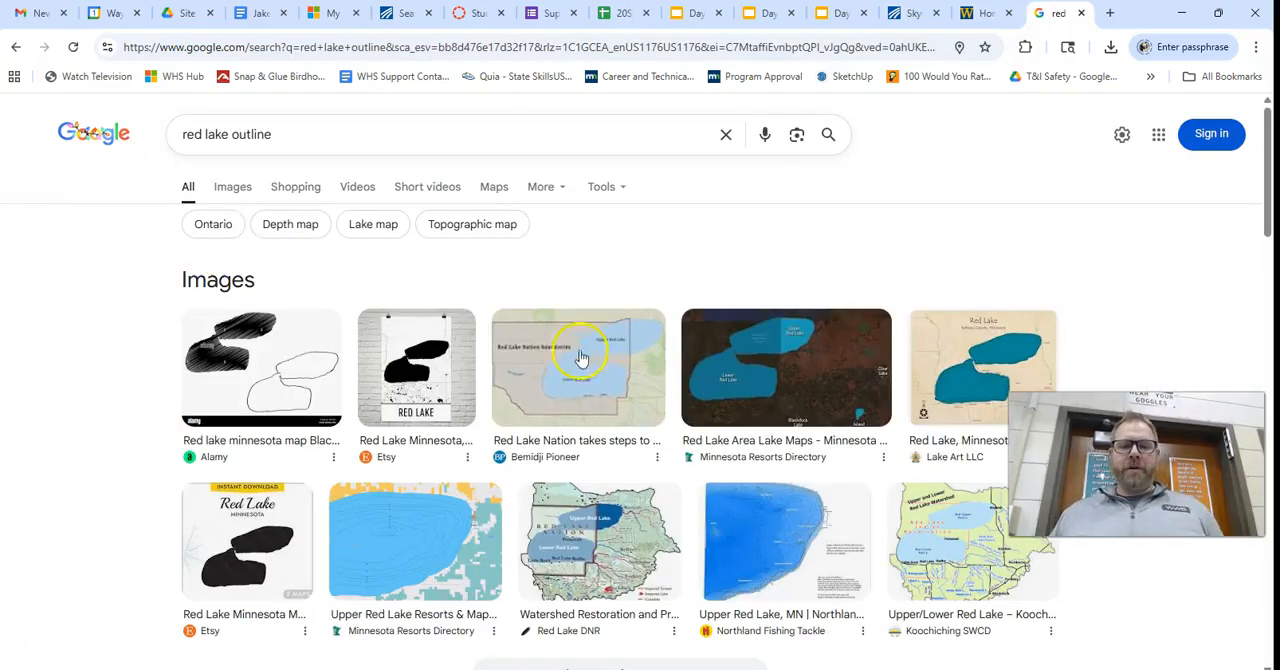
Dismiss the Intel Connectivity Performance Suite prompt and window, and show the image results for the red lake outline search.
scroll(443, 528, down, 2)
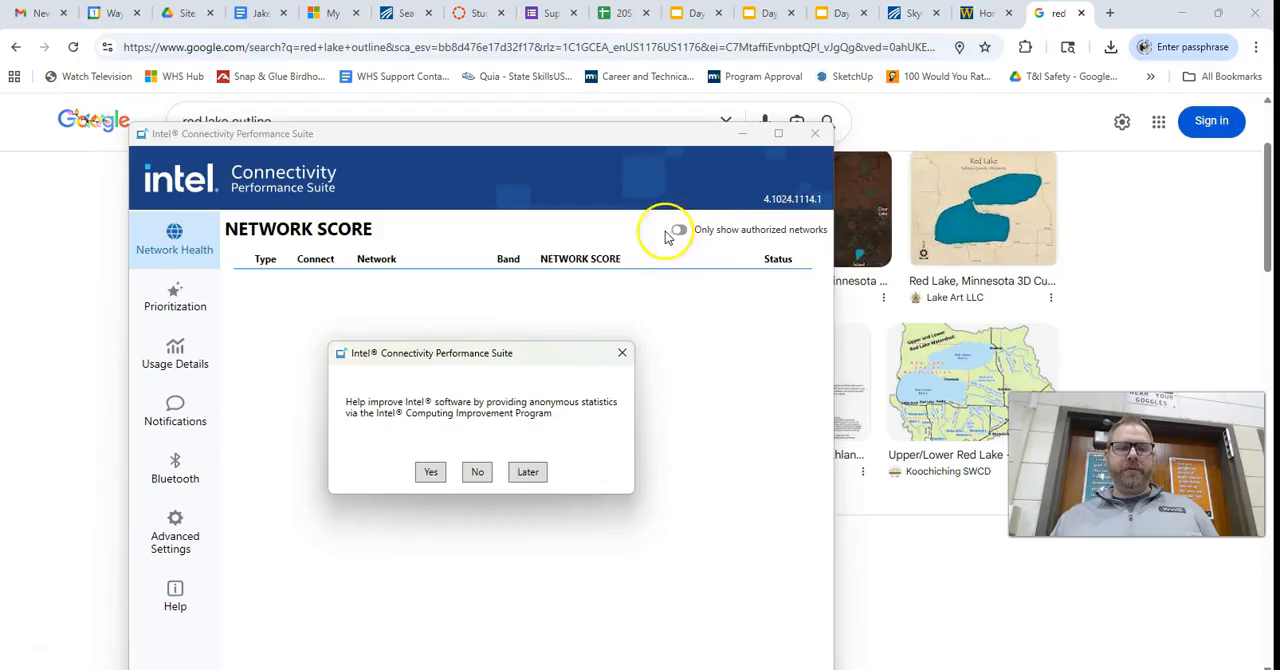
click(816, 134)
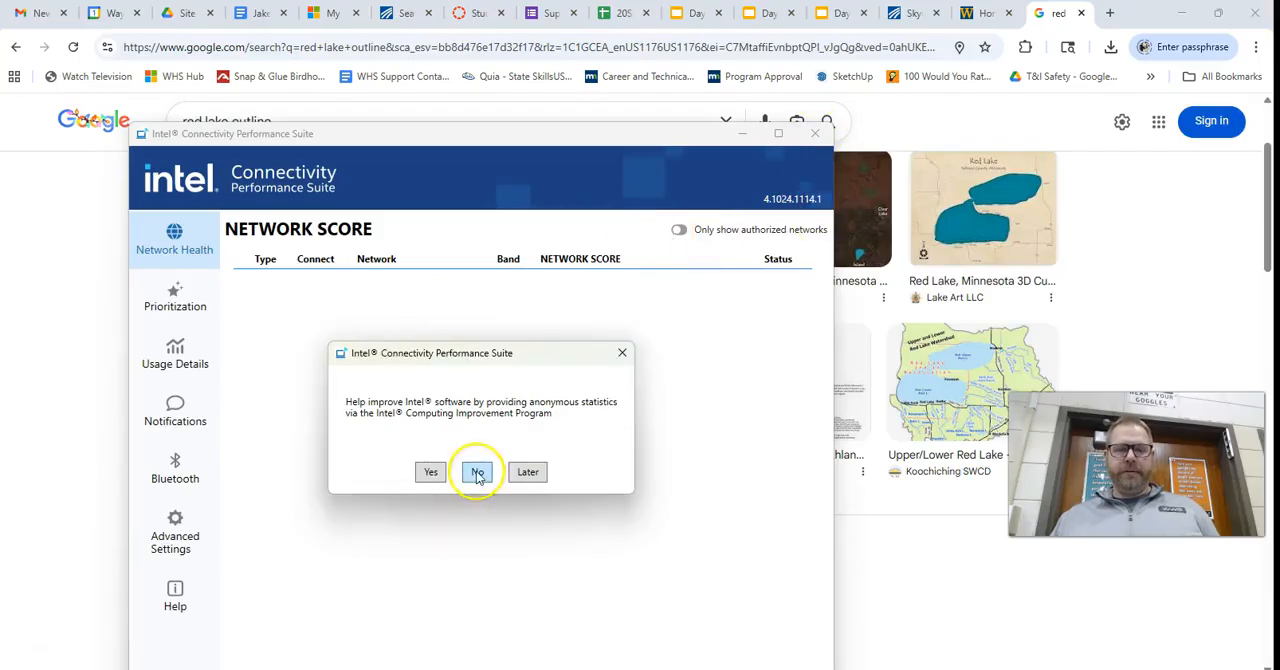
click(528, 471)
click(816, 134)
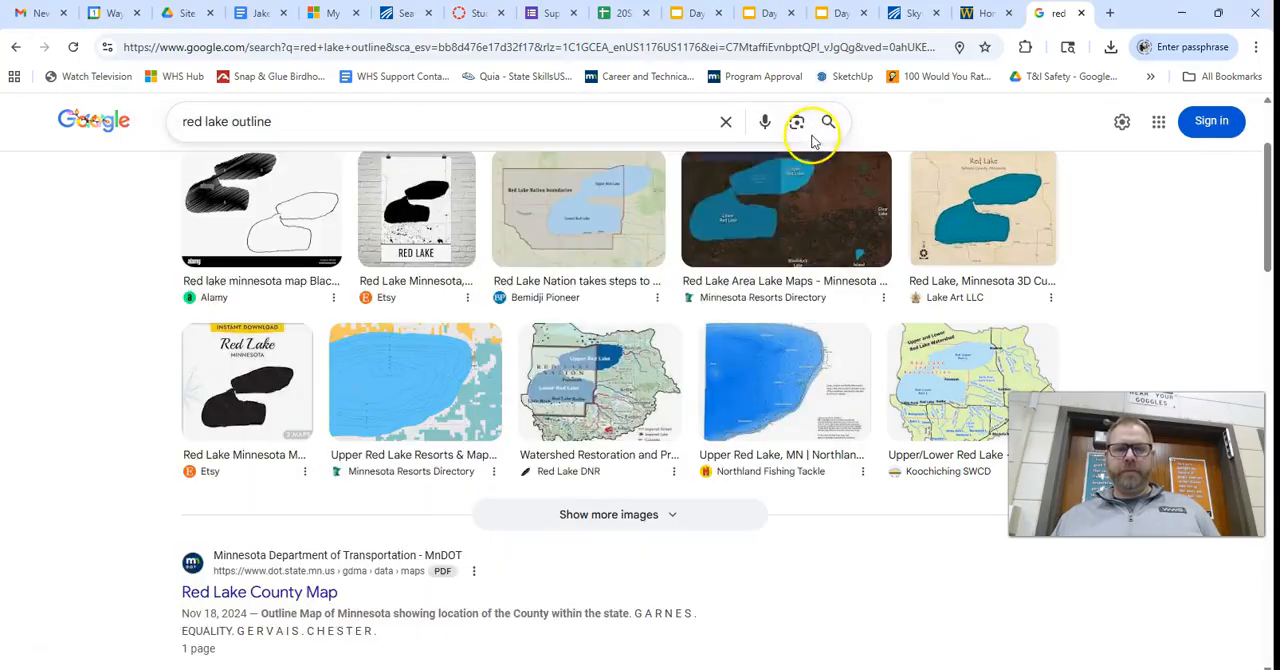
scroll(560, 310, up, 2)
scroll(240, 190, down, 1)
scroll(246, 206, up, 2)
click(236, 188)
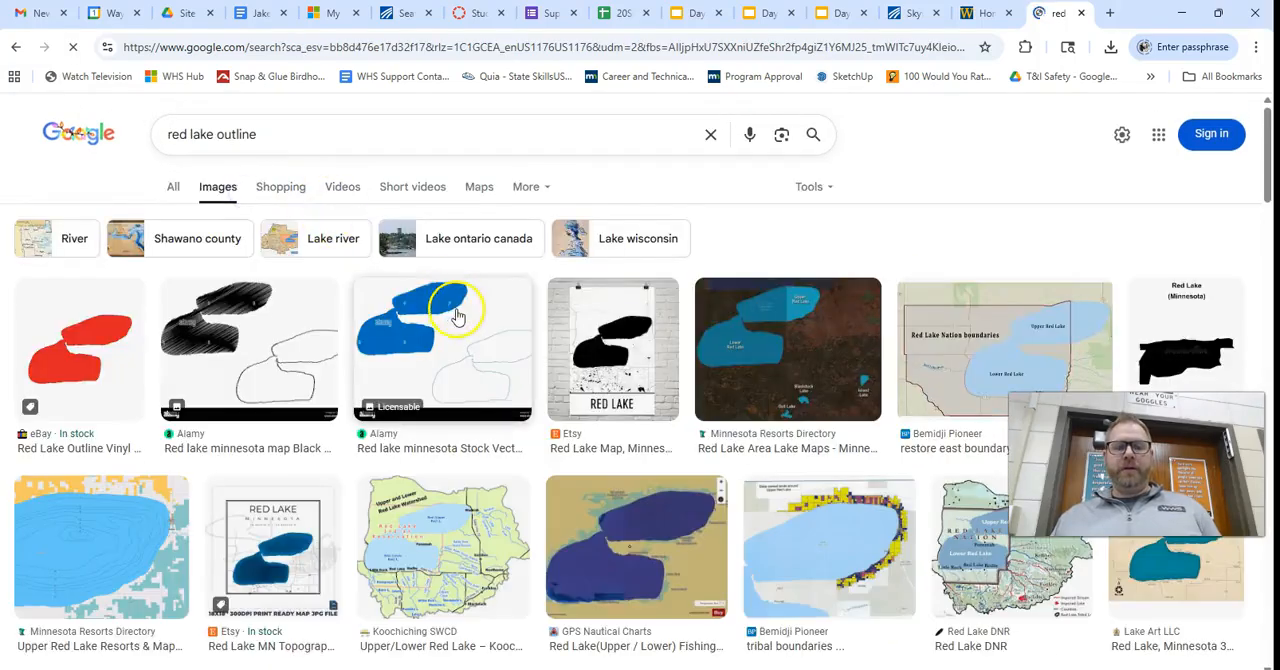
Replace the image search with one for "deer silhouette".
triple_click(245, 134)
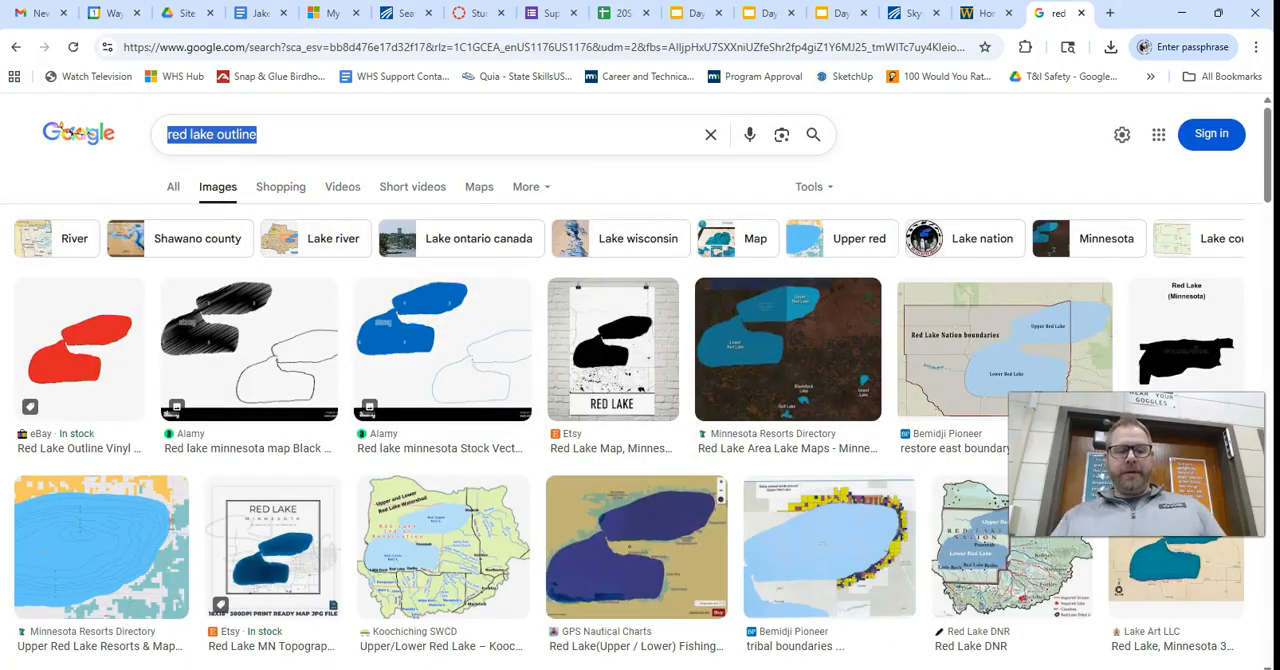
text(deer si)
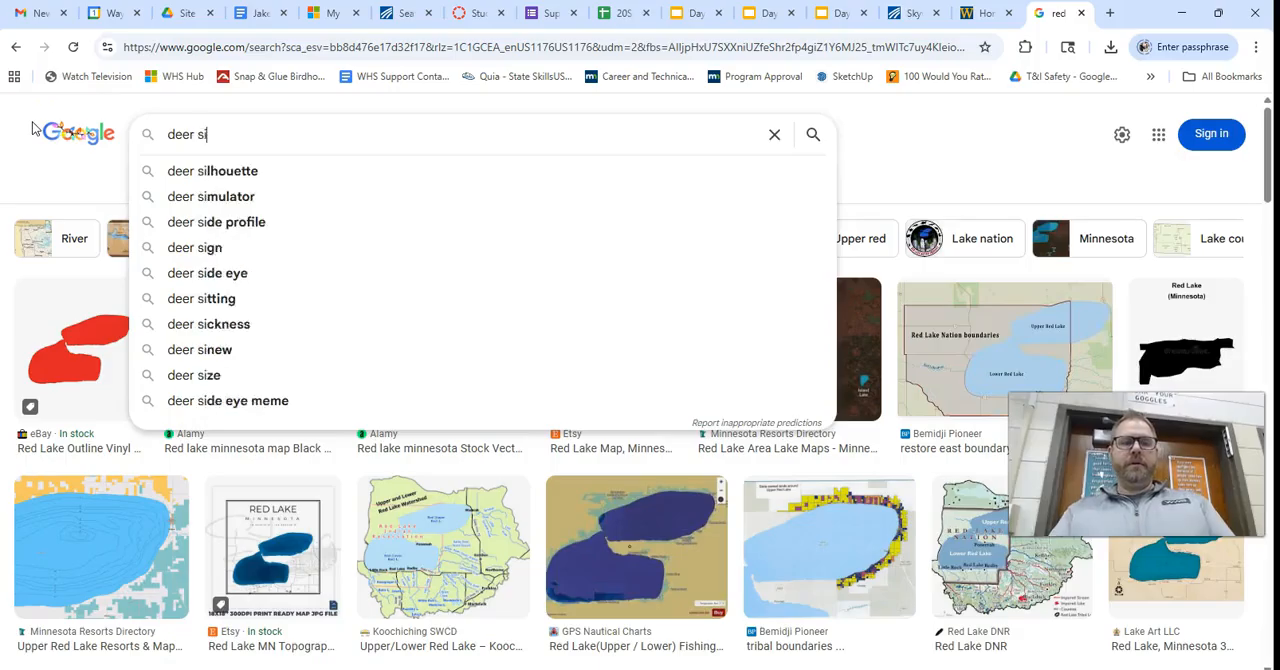
text(l)
click(185, 172)
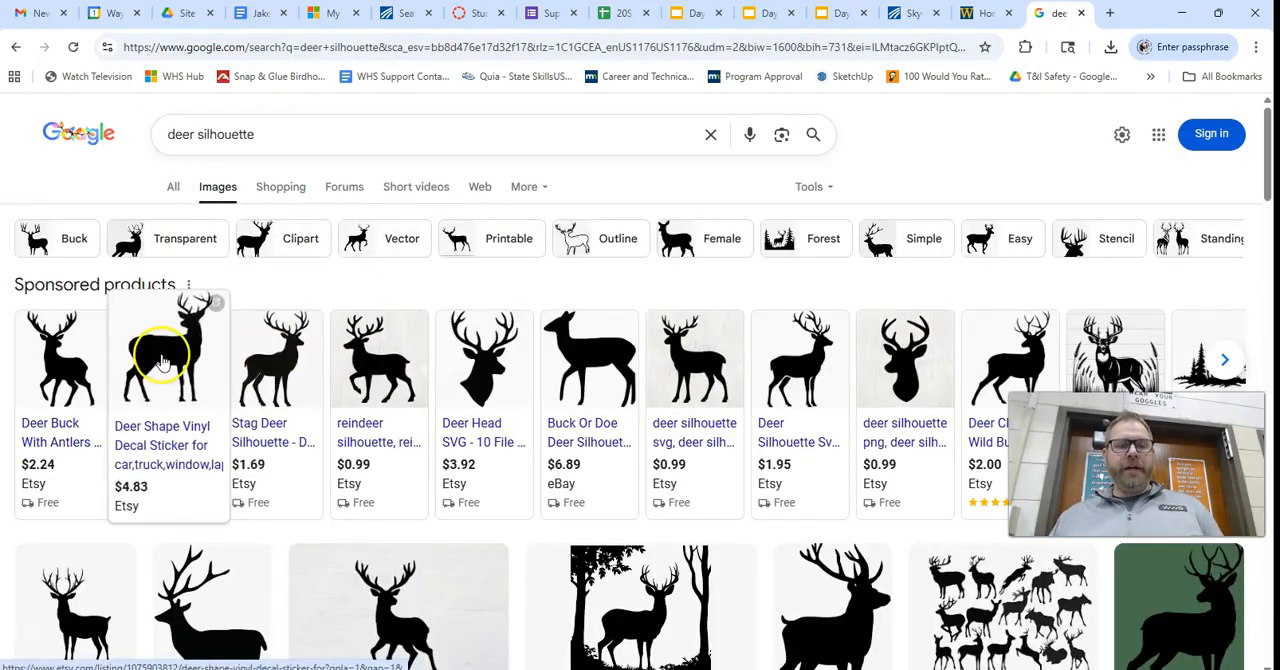
Replace the image search with "fish coloring page" and browse the results for simple line drawings.
drag(258, 134, 166, 134)
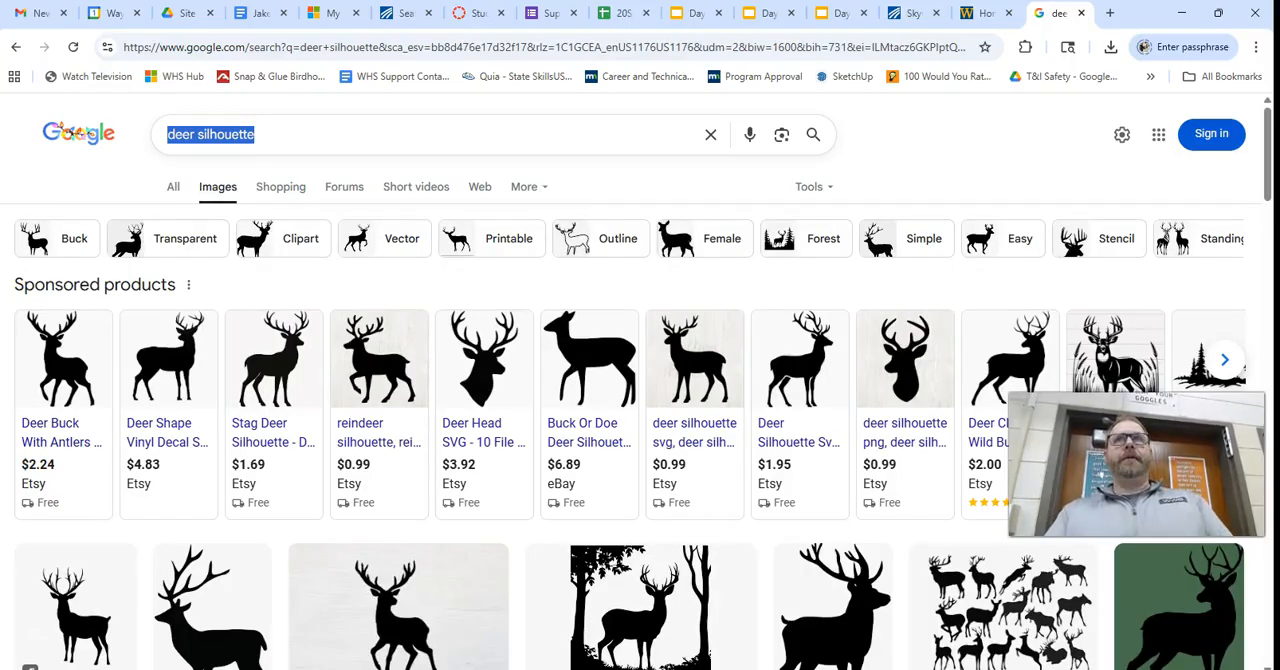
text(fish ba)
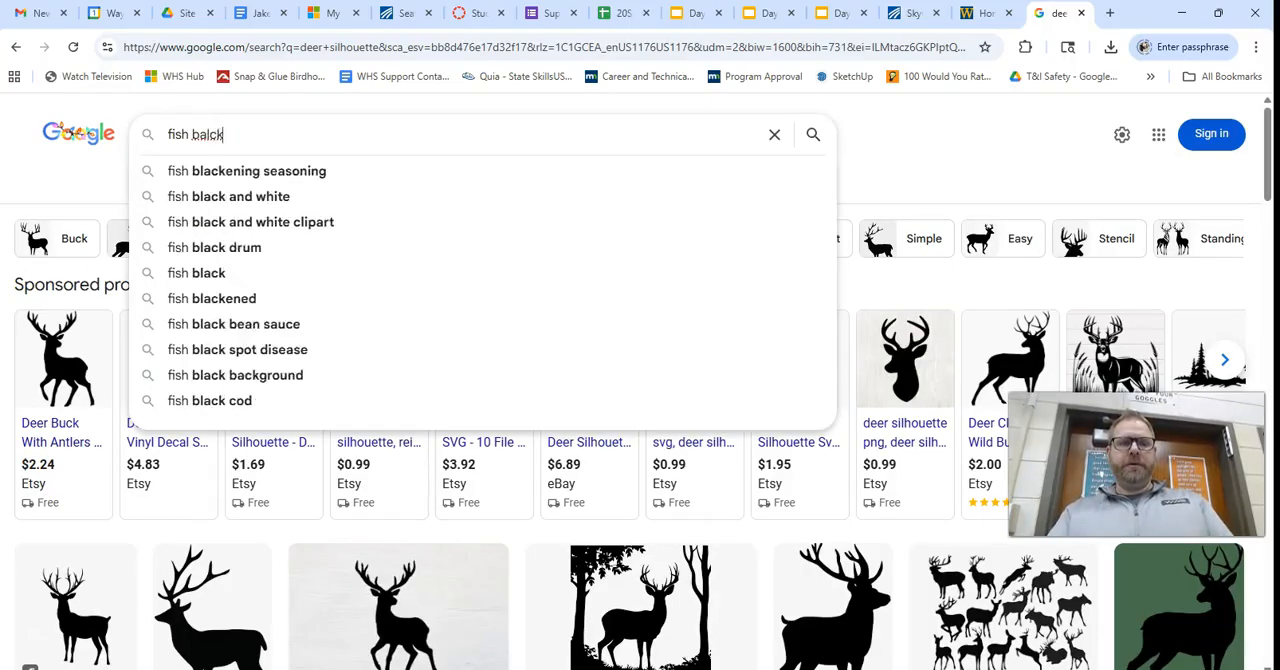
key(BackSpace)
text(l)
key(BackSpace)
key(BackSpace)
text(coloring page)
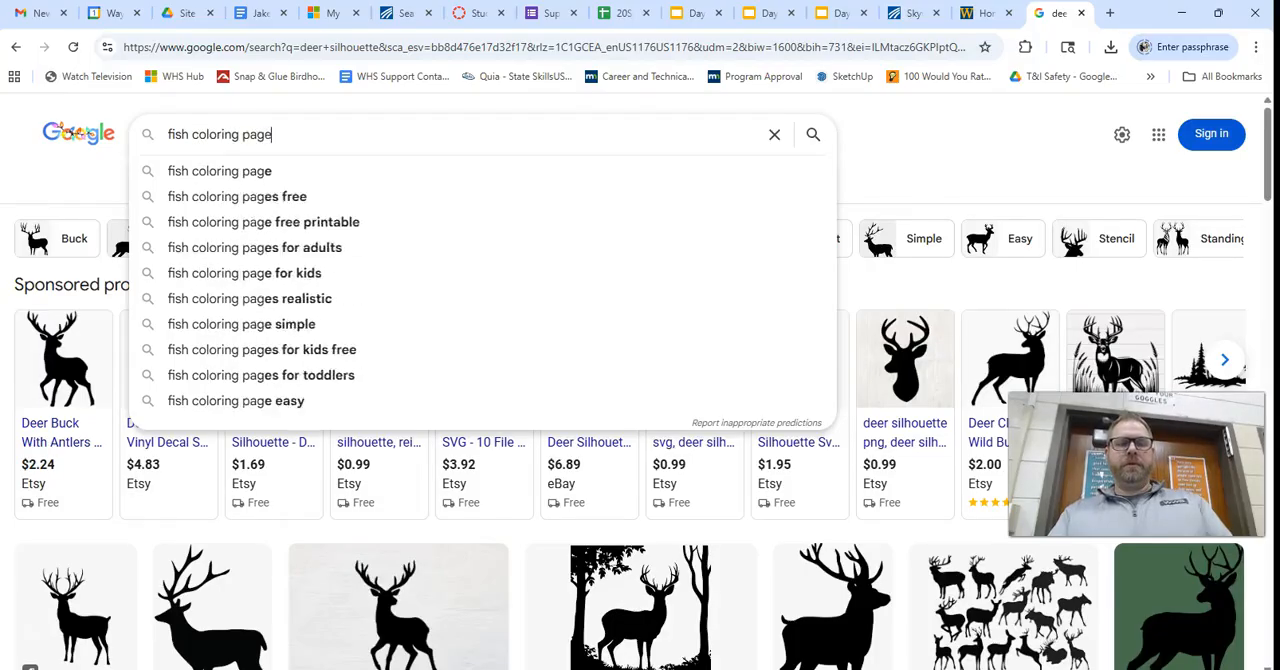
key(Return)
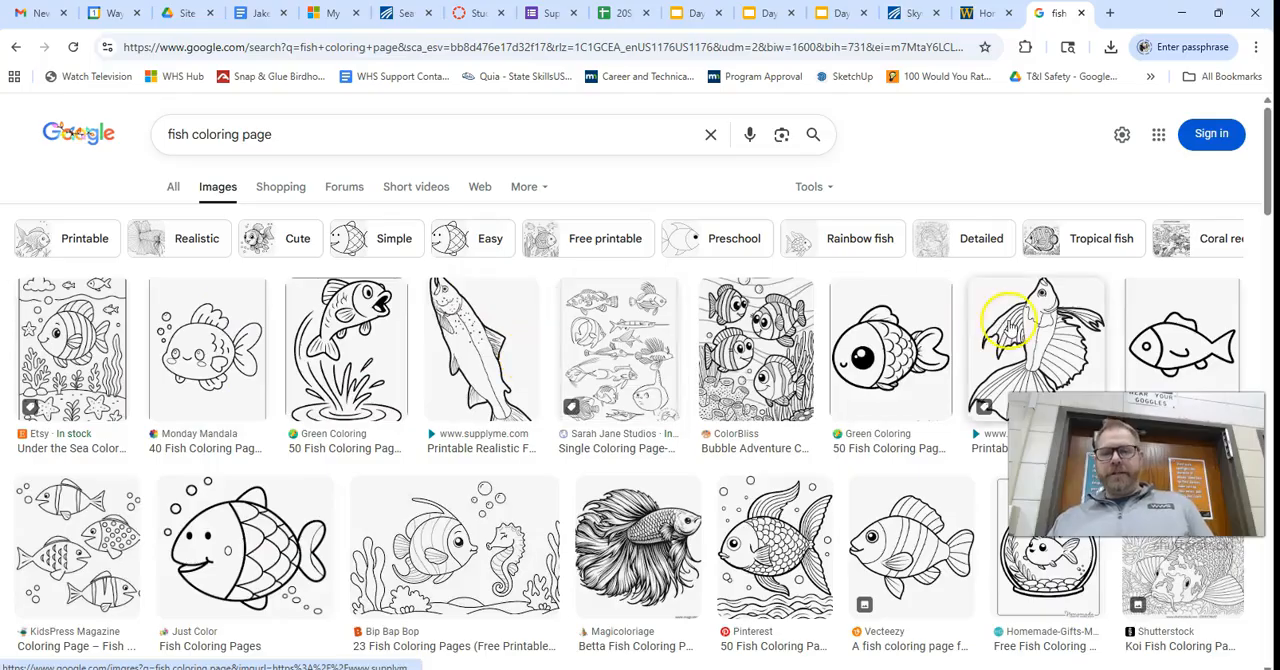
scroll(560, 449, down, 5)
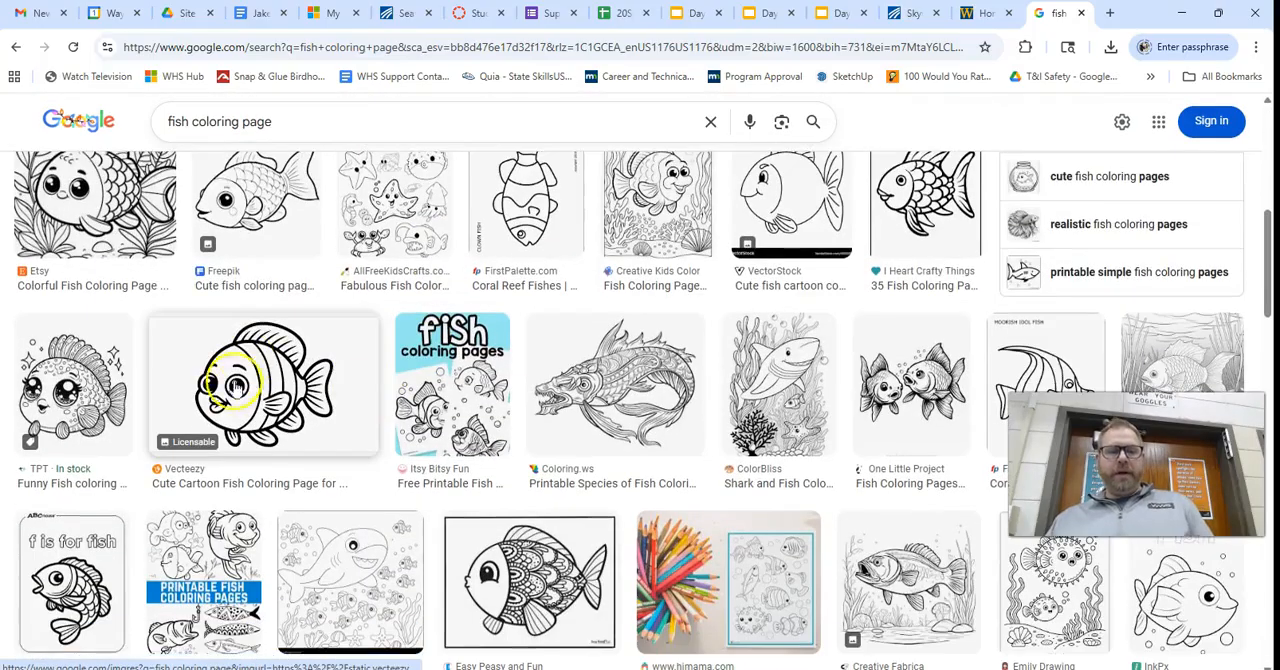
scroll(571, 395, down, 5)
scroll(650, 420, down, 1)
scroll(731, 437, down, 8)
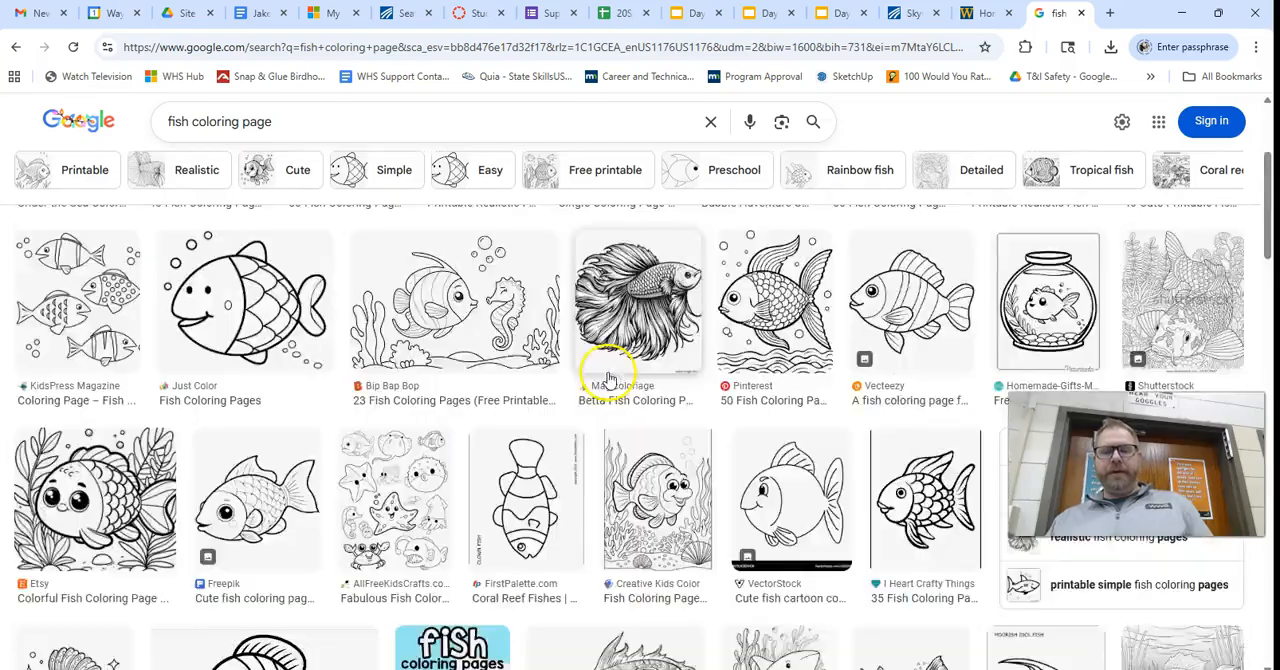
scroll(607, 378, up, 3)
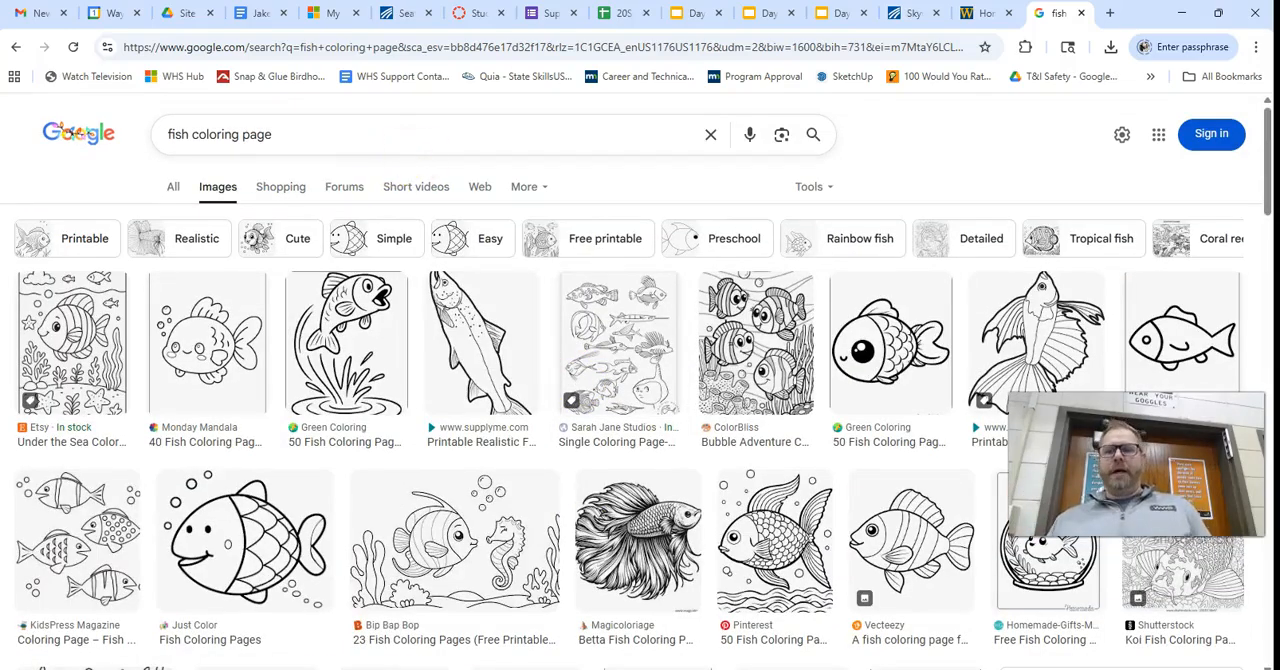
Close the image search, open brandsoftheworld.com in a new tab, and search its vector logo library for "minnesota vikings".
click(1081, 13)
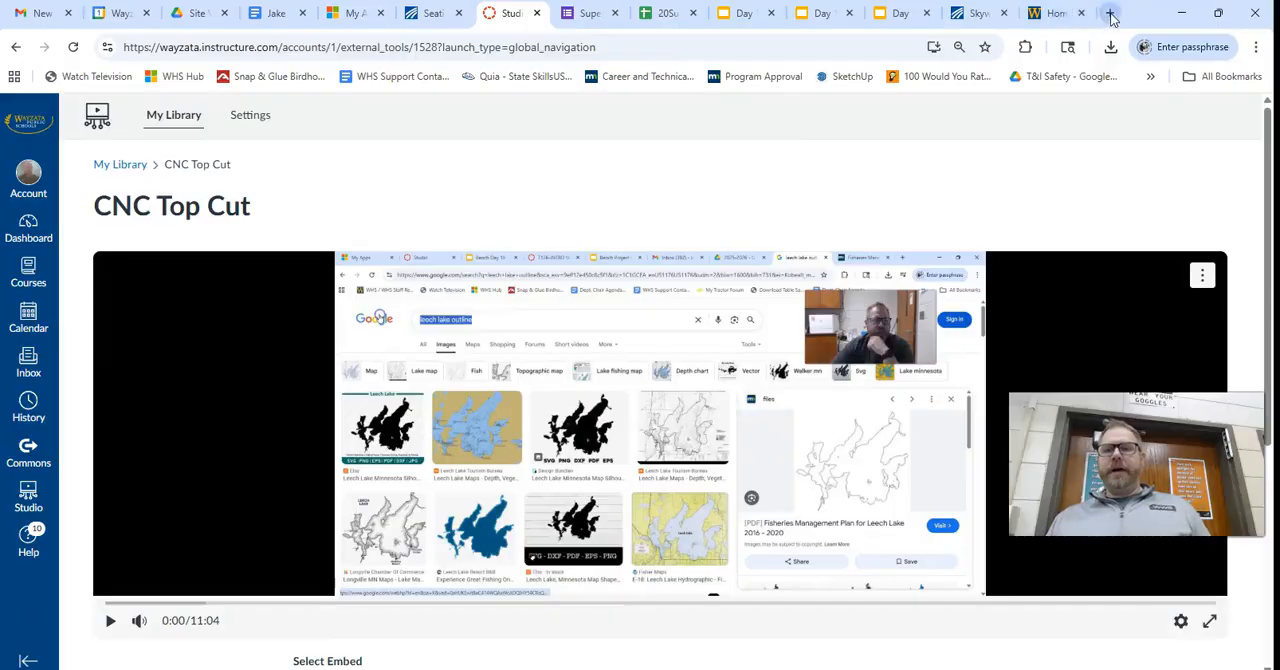
click(1109, 13)
text(bran)
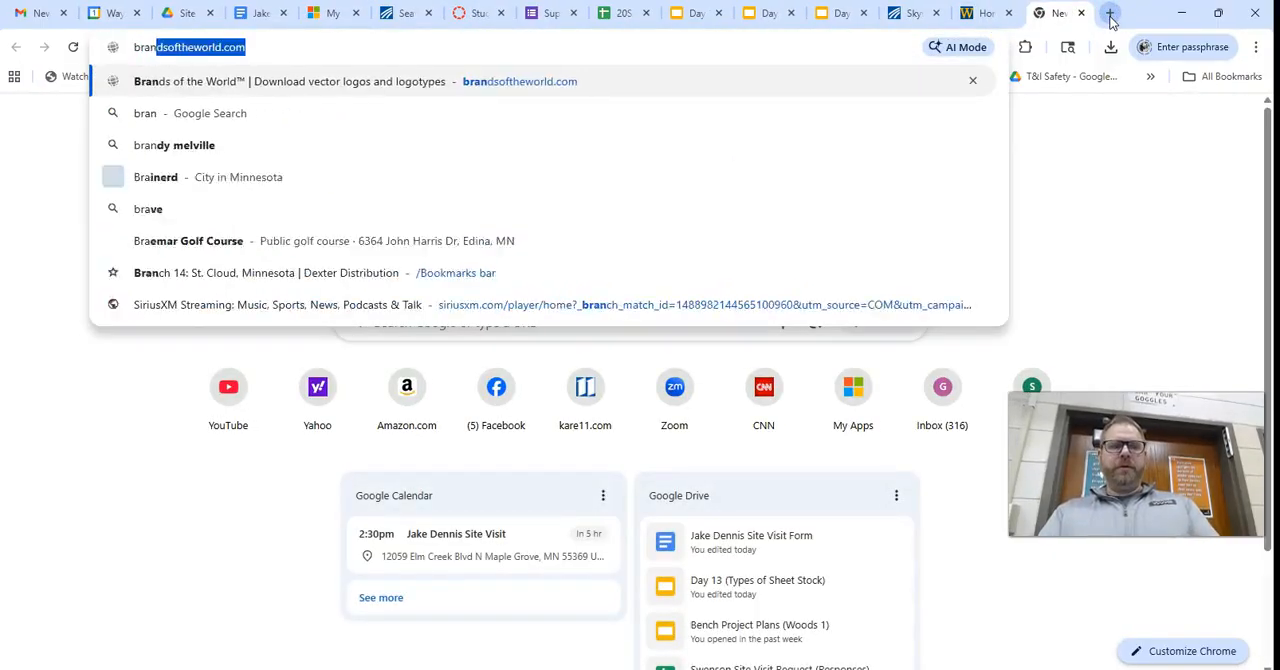
key(Return)
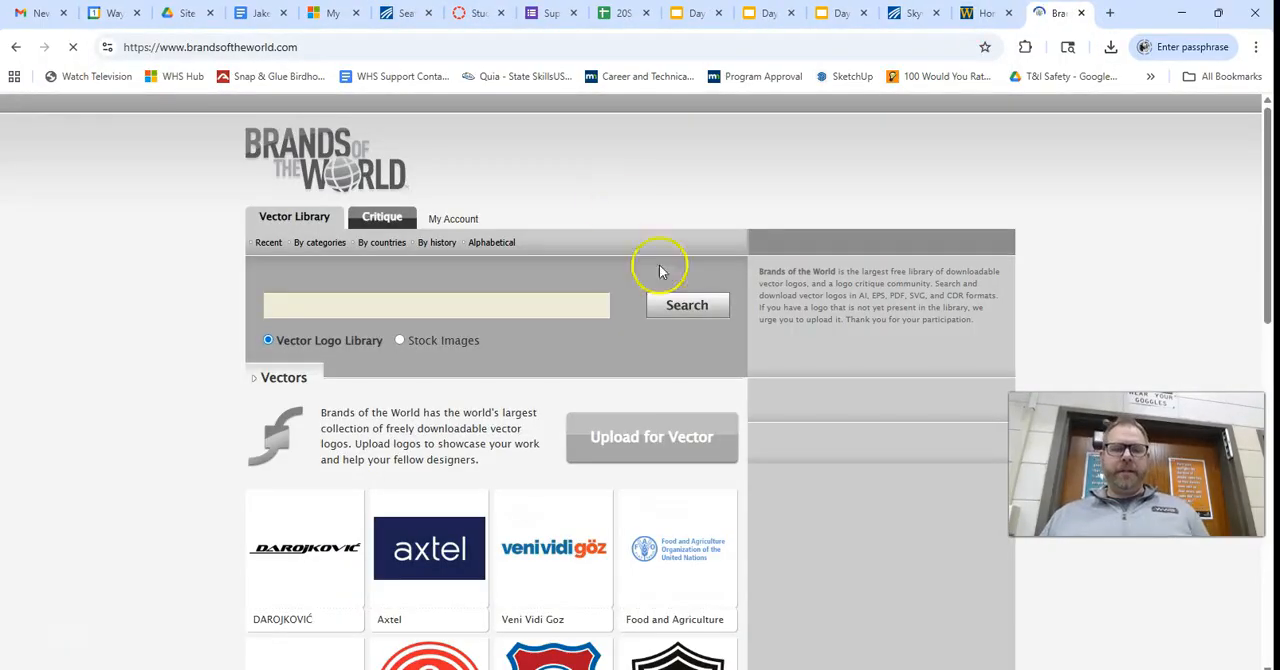
click(563, 308)
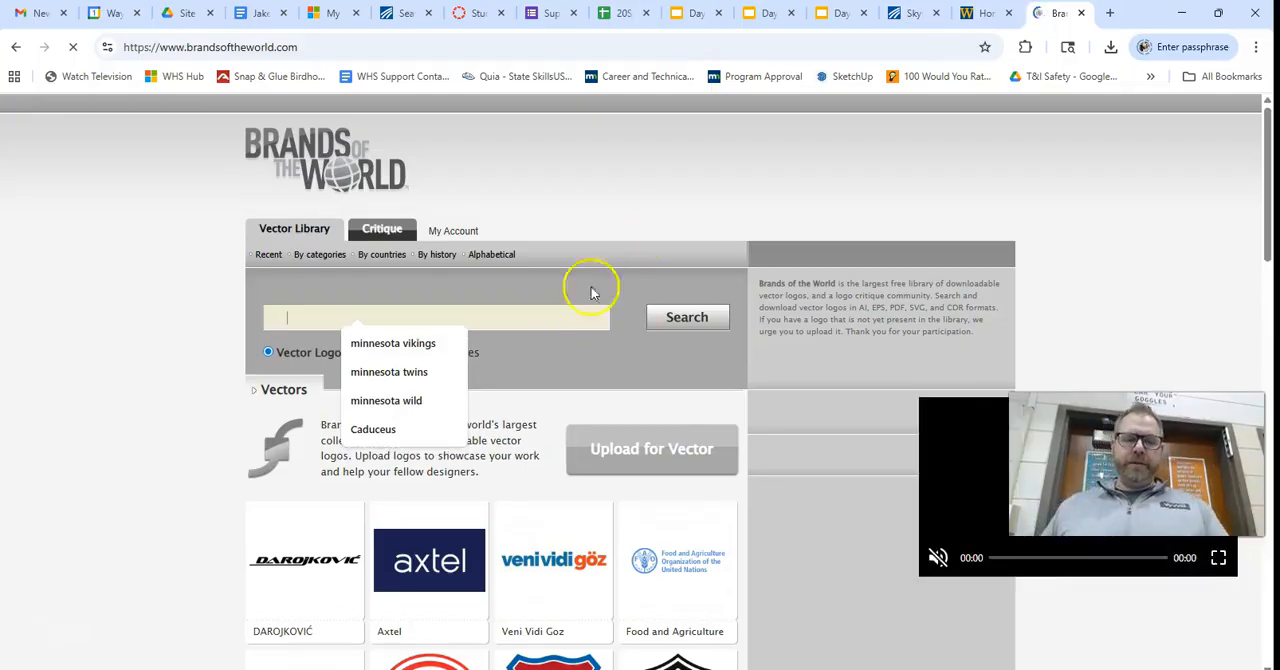
click(393, 343)
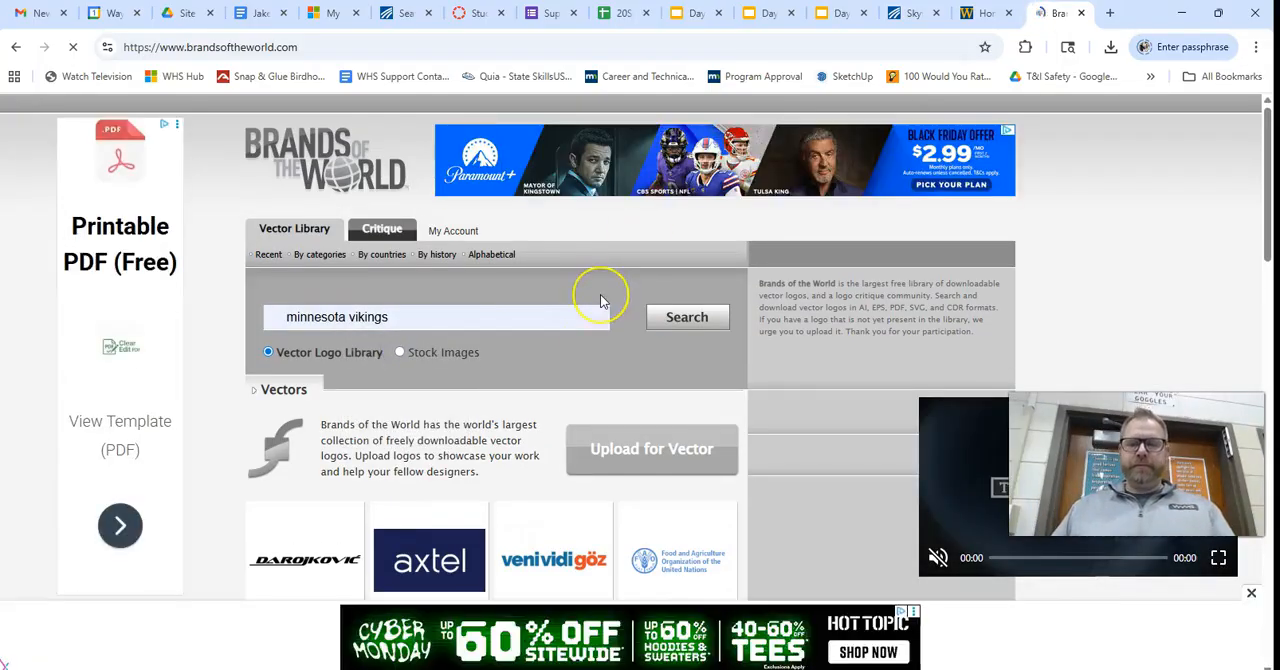
click(688, 320)
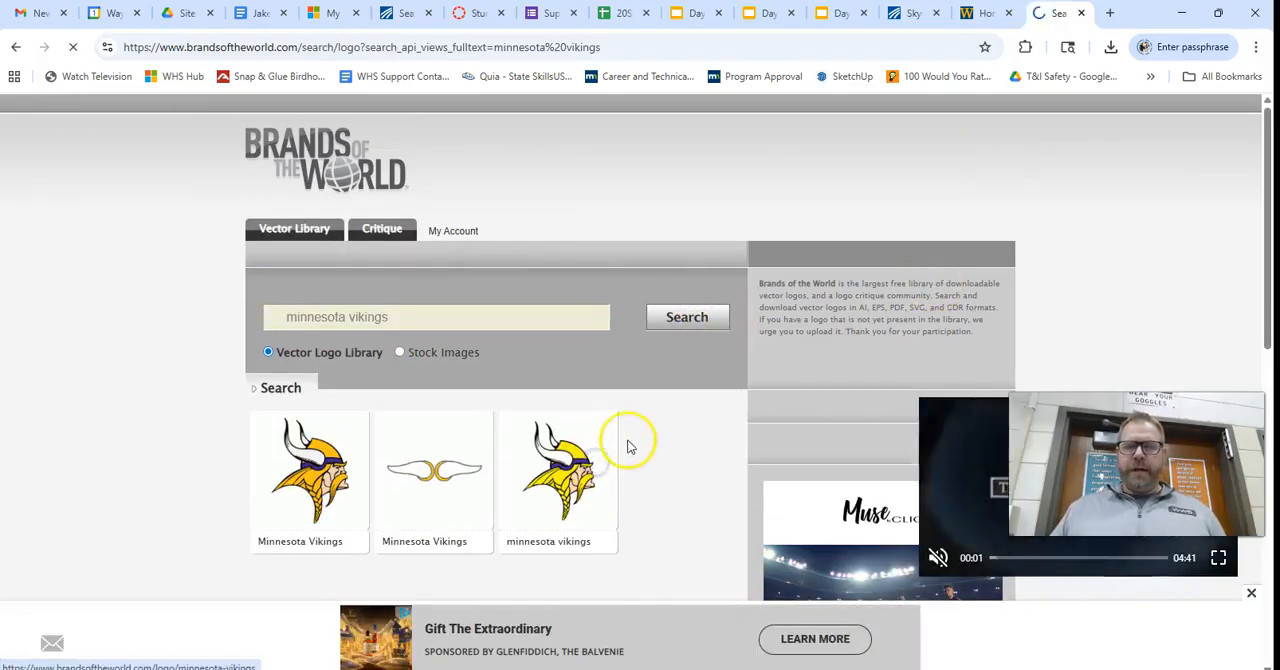
Open the yellow Minnesota Vikings logo, agree to the artwork terms, and download its vector file.
click(628, 447)
scroll(500, 440, down, 4)
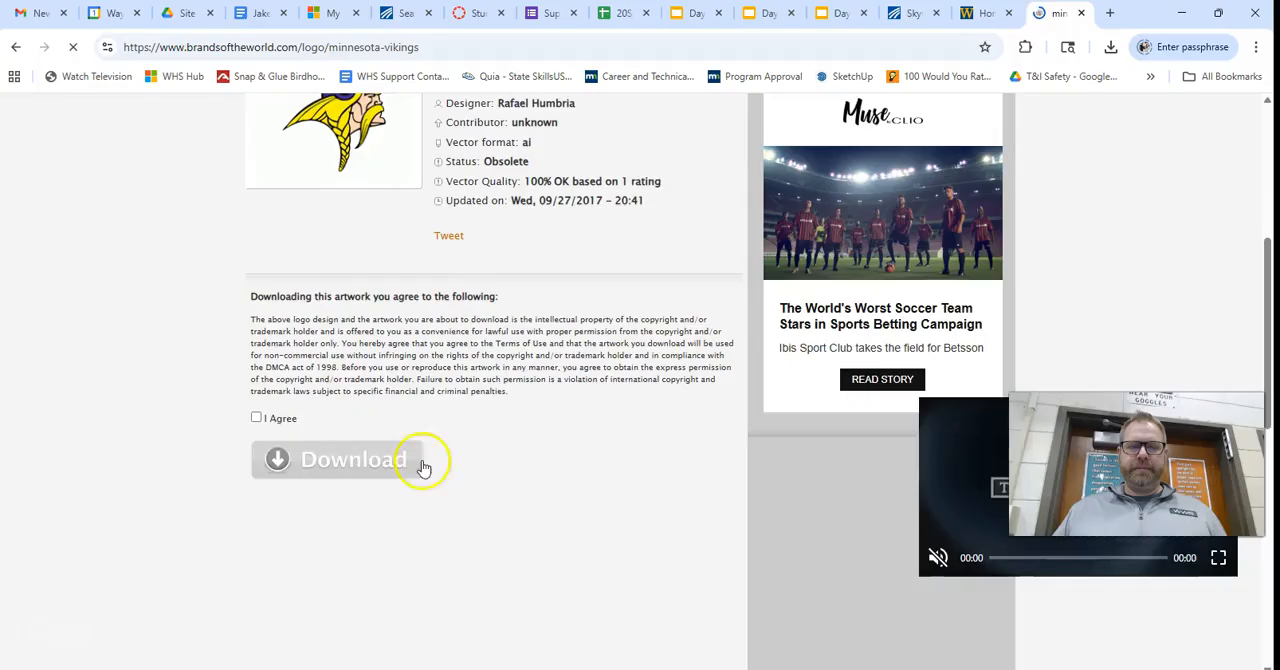
click(257, 419)
click(290, 459)
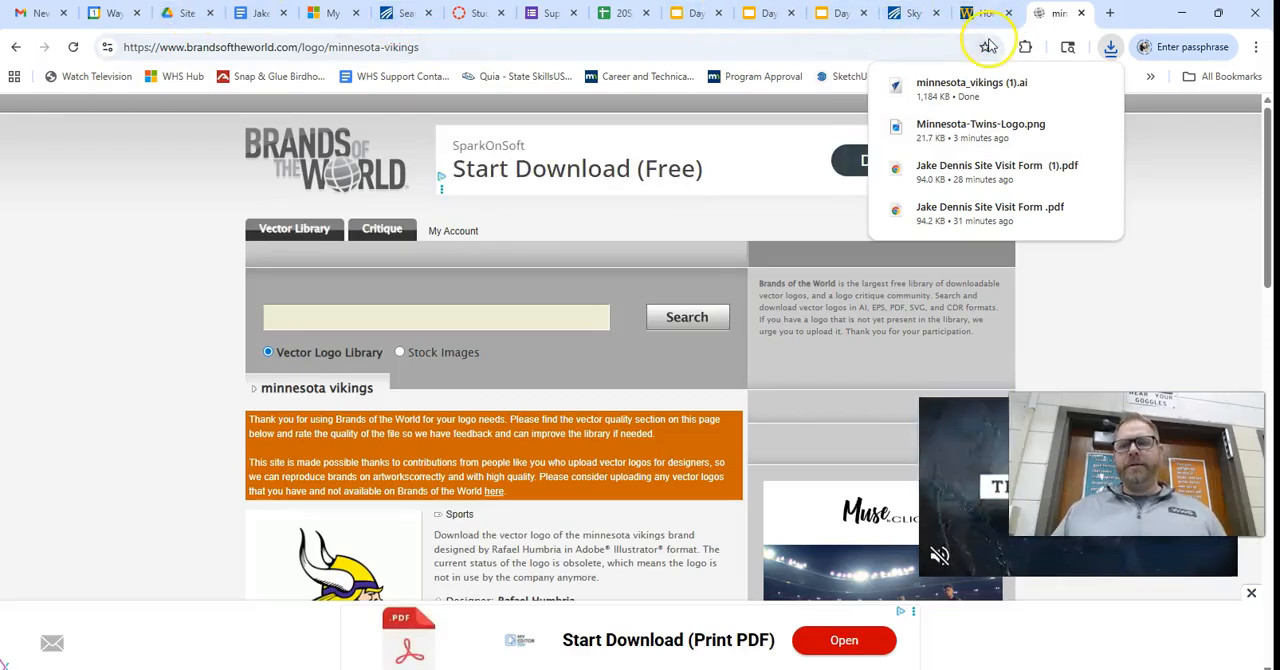
Switch to VCarve Pro and import the vector file minnesota_vikings (1) from the Downloads folder.
key(alt+Tab)
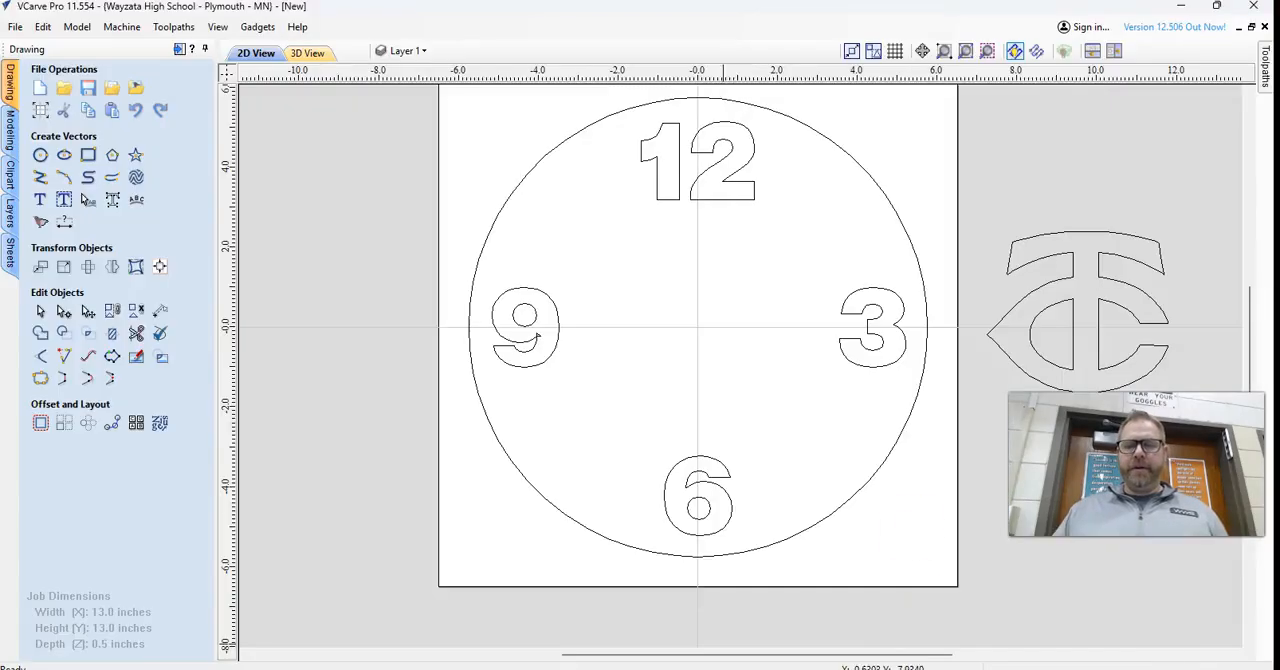
click(145, 92)
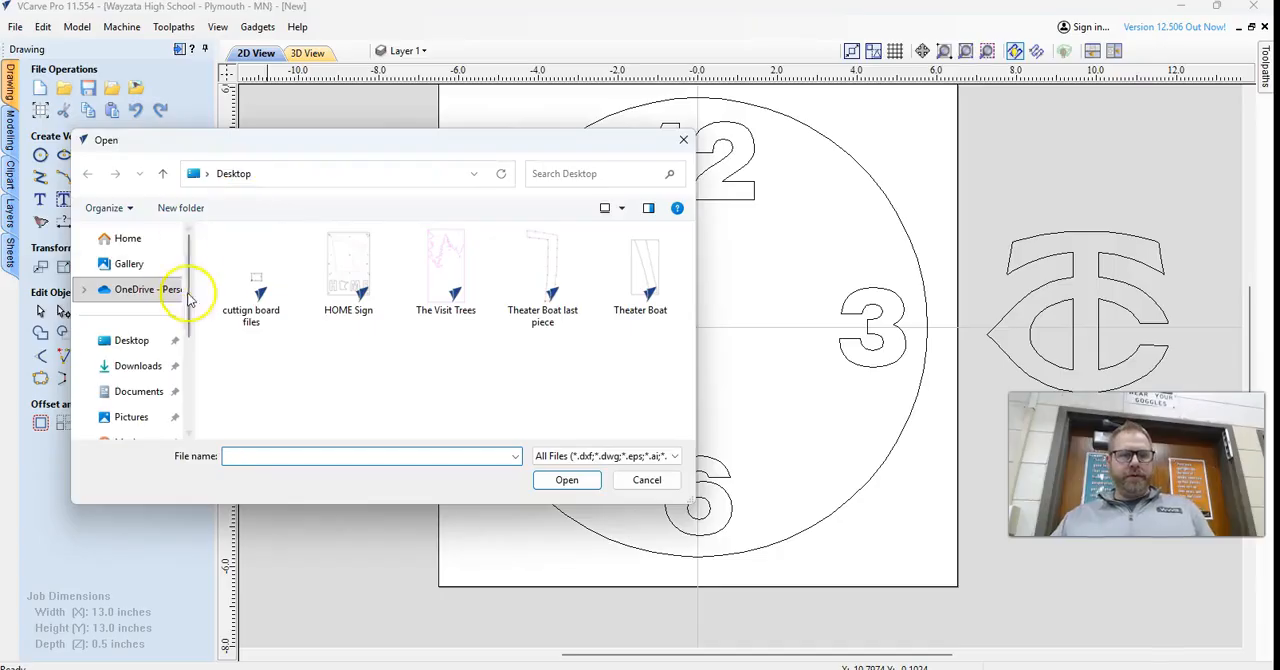
click(133, 340)
click(138, 366)
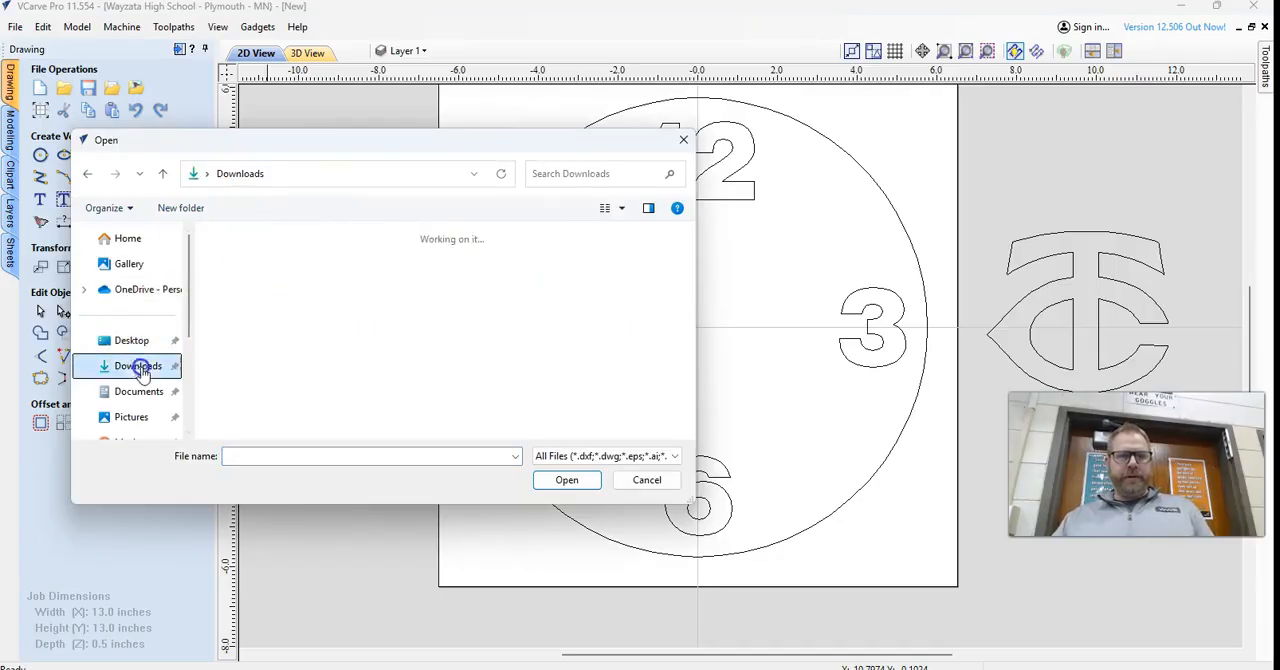
click(322, 261)
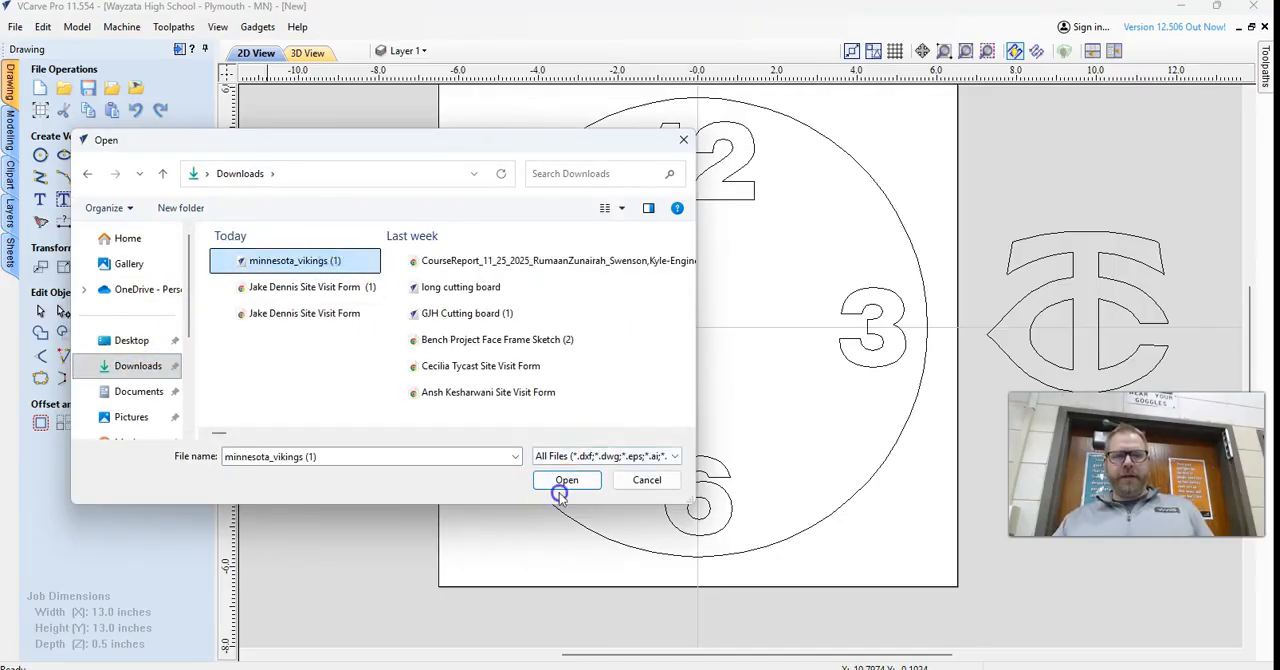
click(562, 481)
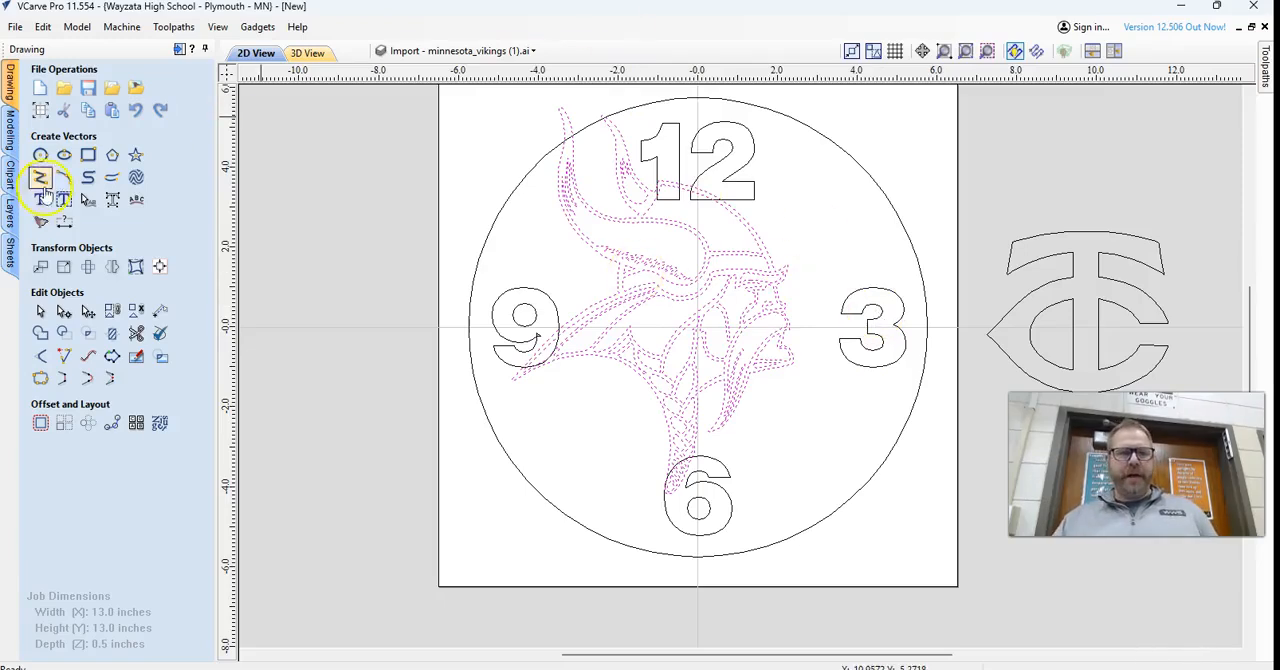
Fit the imported Vikings logo between the clock numbers at about 4.4 x 6.0 inches, and delete it.
click(159, 266)
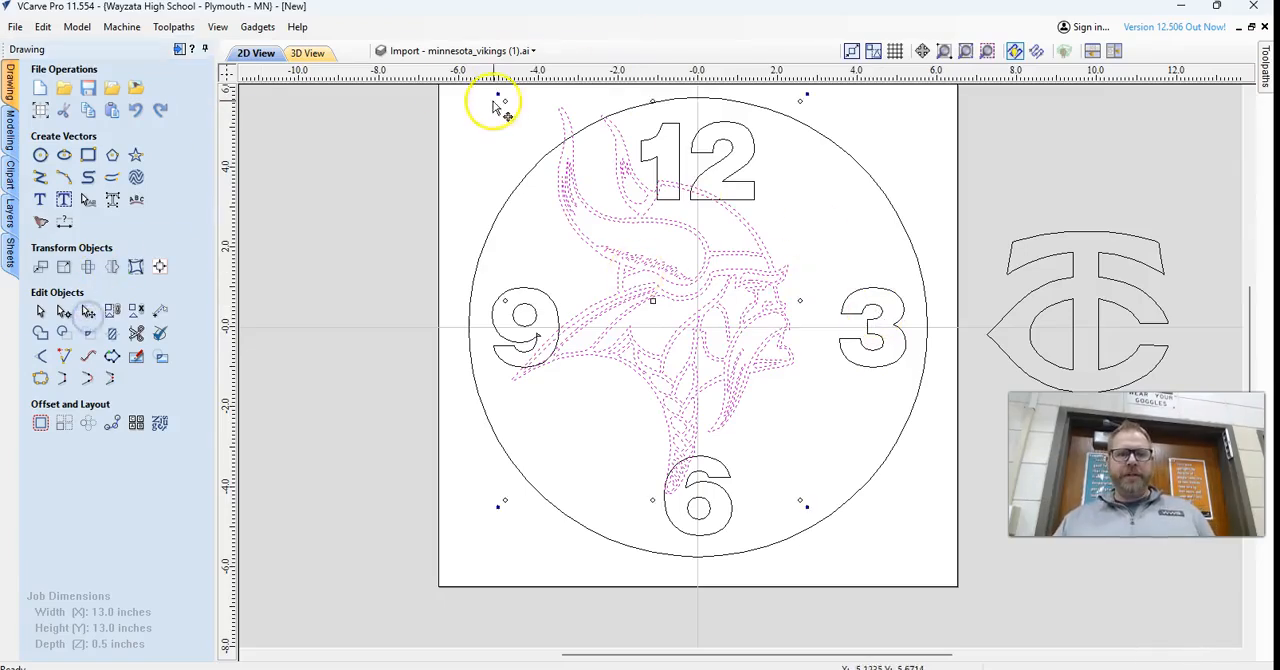
drag(509, 101, 618, 210)
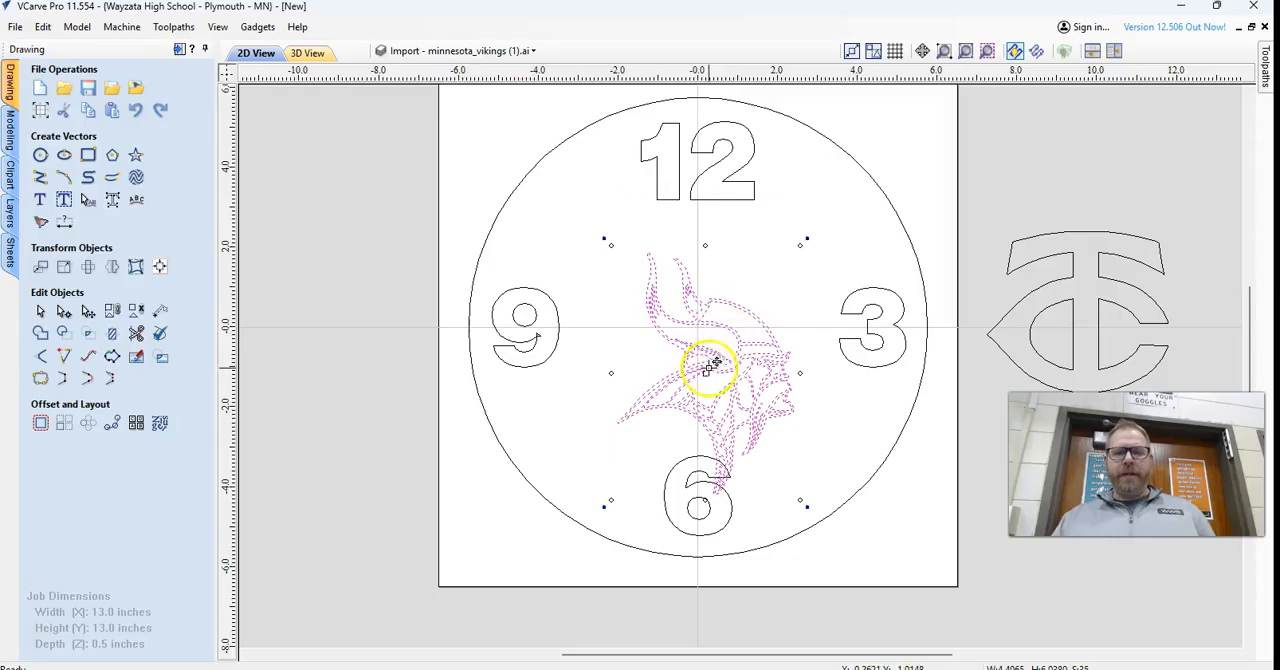
drag(710, 374, 723, 303)
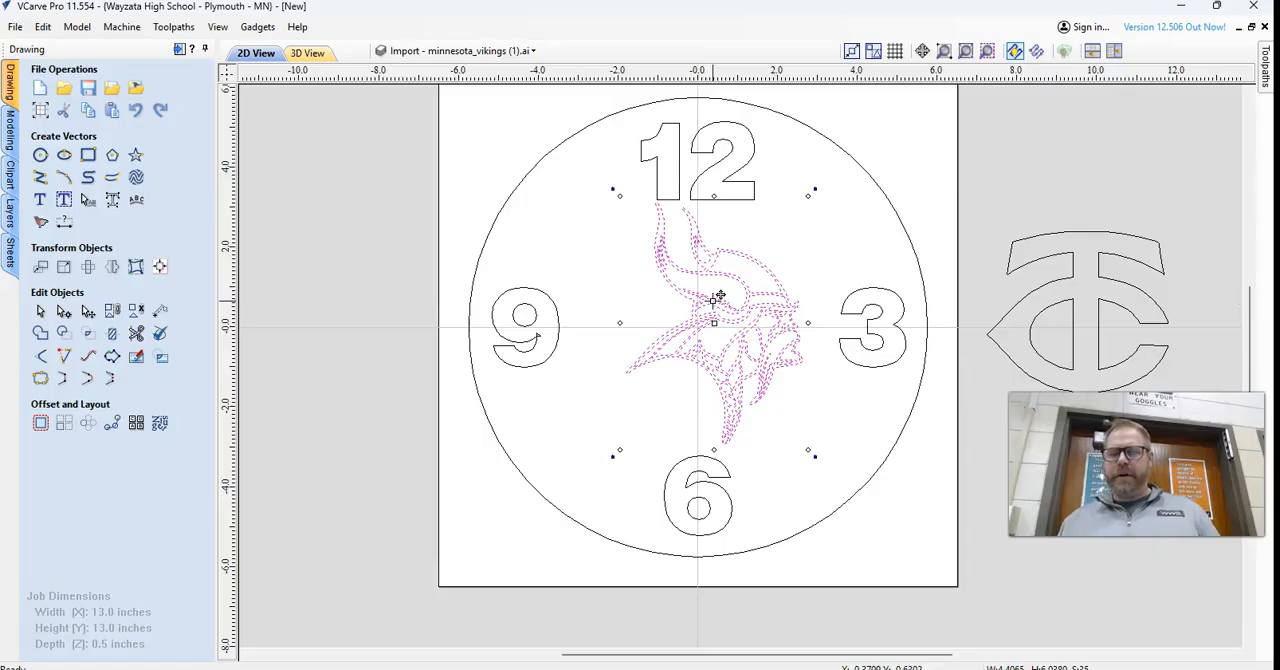
key(Delete)
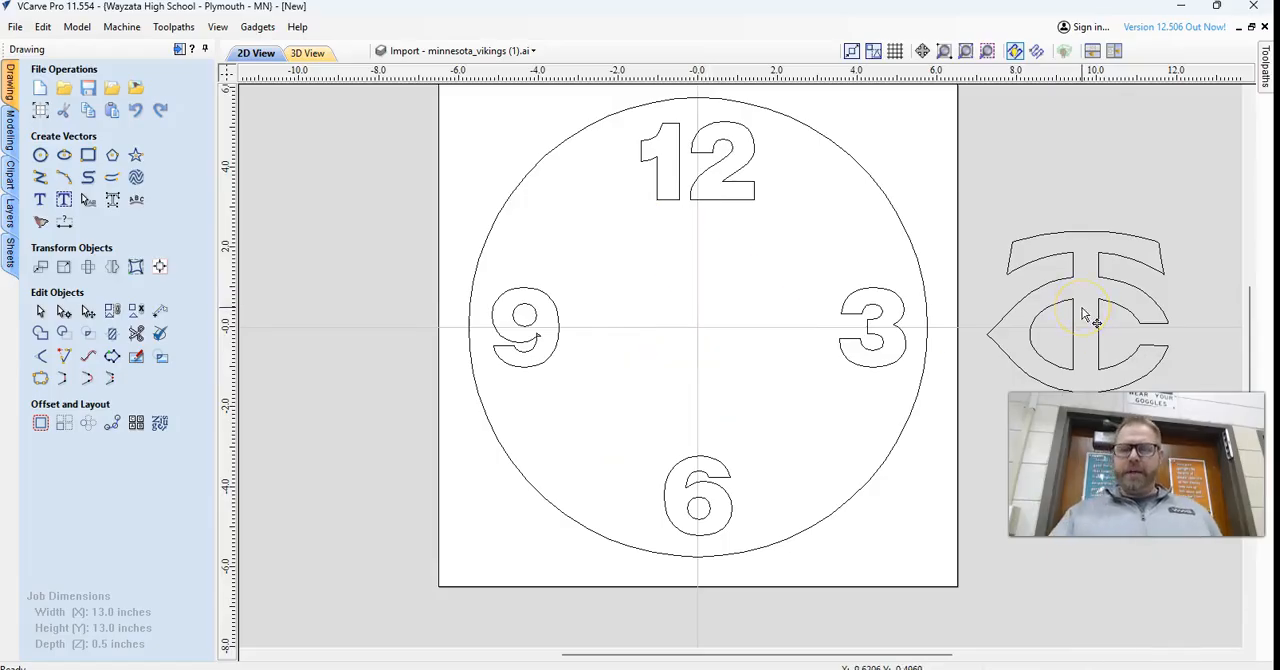
Move the traced TC logo left onto the clock face and center it in the material.
click(1065, 280)
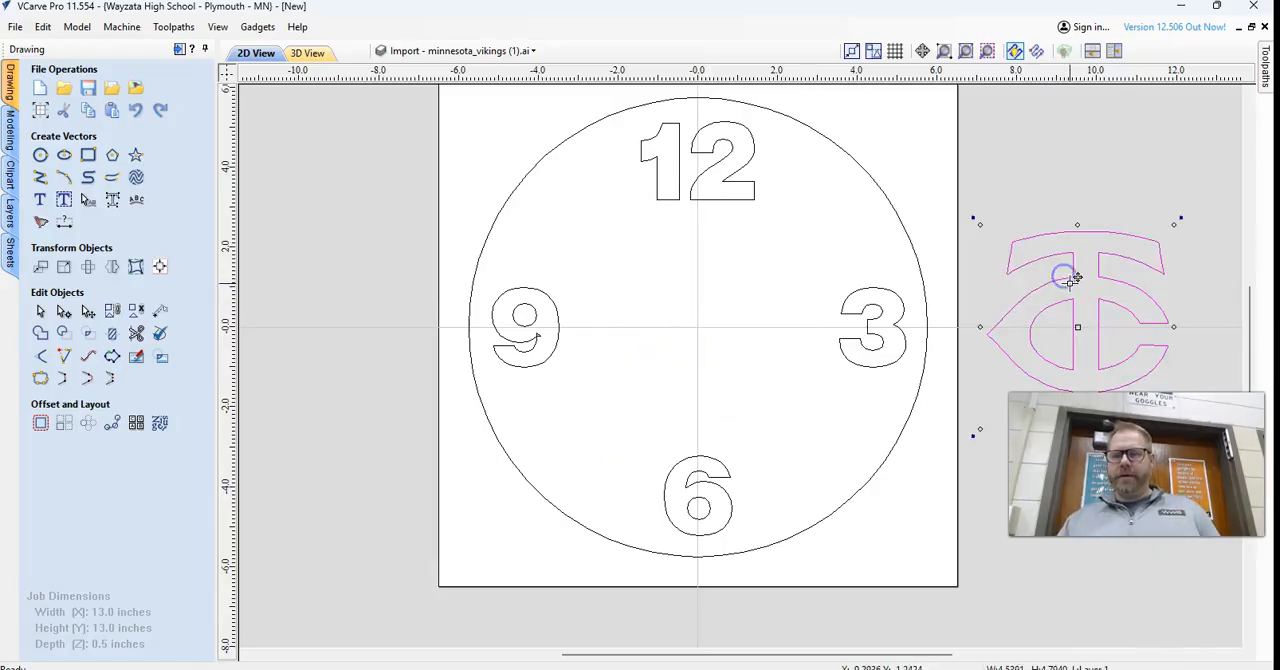
key(Left)
key(Left)
key(Left)
key(Left)
key(Left)
key(Left)
key(Left)
key(Left)
key(Left)
key(Left)
key(Left)
key(Left)
key(Left)
key(Left)
key(Left)
key(Left)
key(Left)
key(Left)
key(Left)
key(Left)
key(Left)
key(Left)
key(Left)
key(Left)
key(Left)
key(Left)
key(Left)
key(Left)
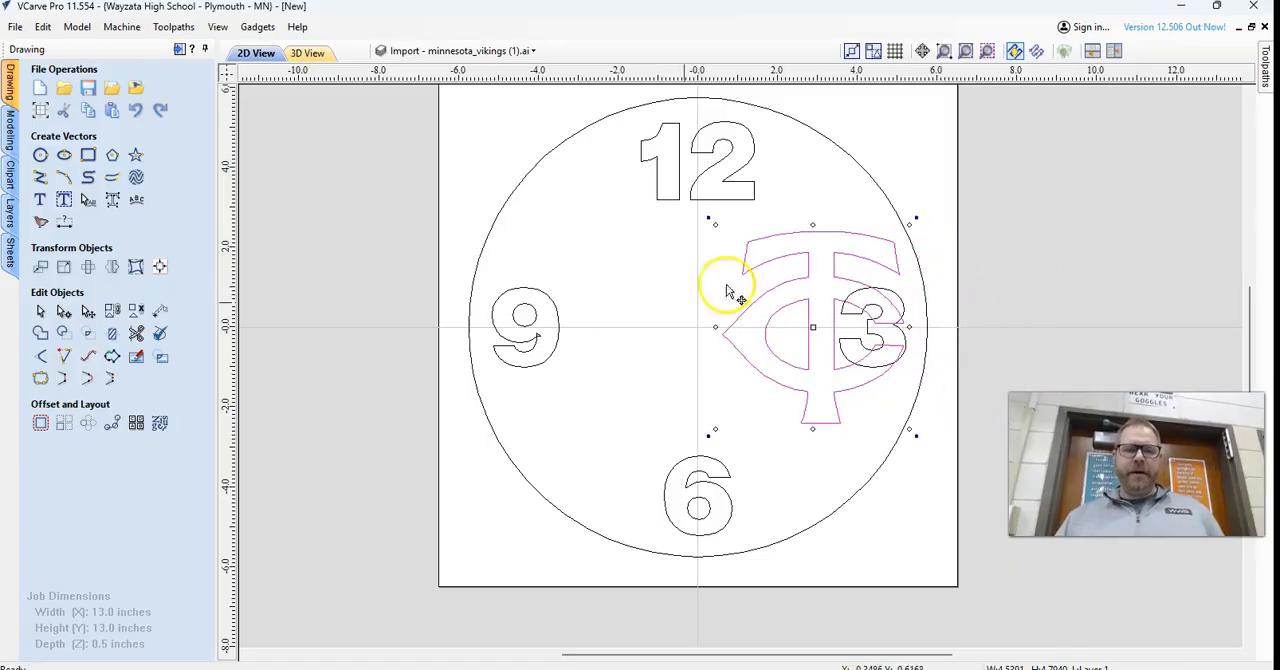
click(160, 268)
click(116, 130)
click(172, 535)
click(782, 196)
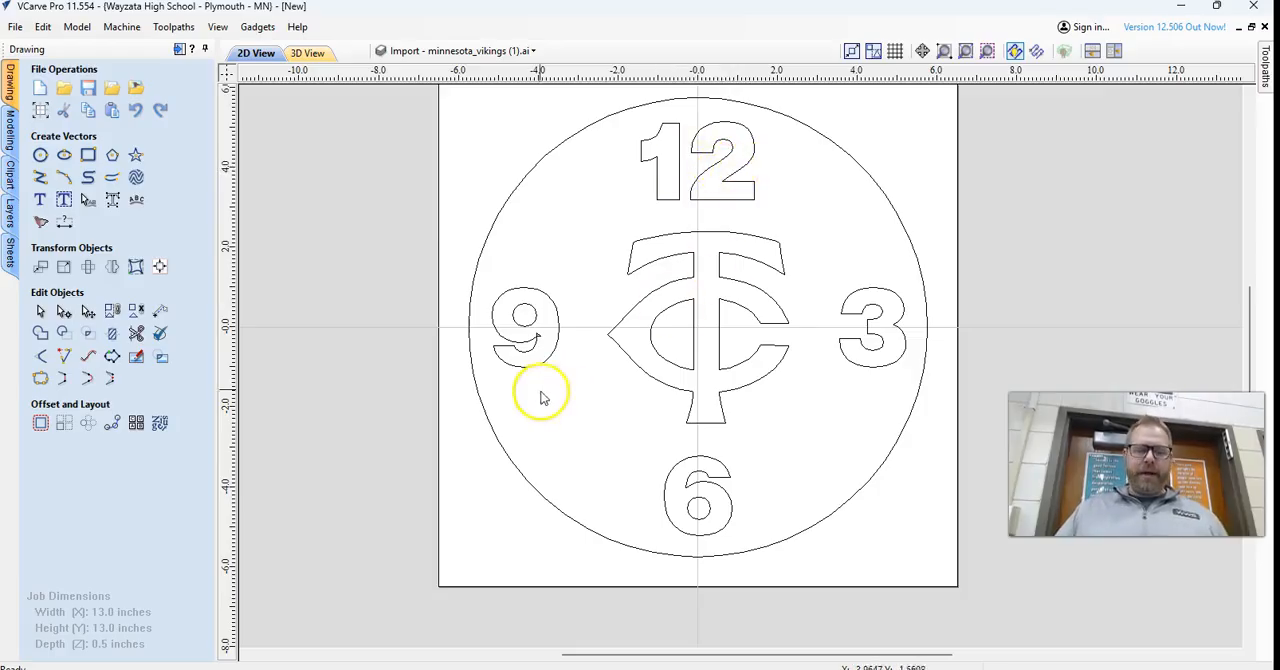
Convert the number 9 on the clock face from text to curves.
scroll(503, 378, up, 8)
click(581, 262)
right_click(581, 262)
click(548, 260)
right_click(553, 260)
click(561, 259)
right_click(556, 268)
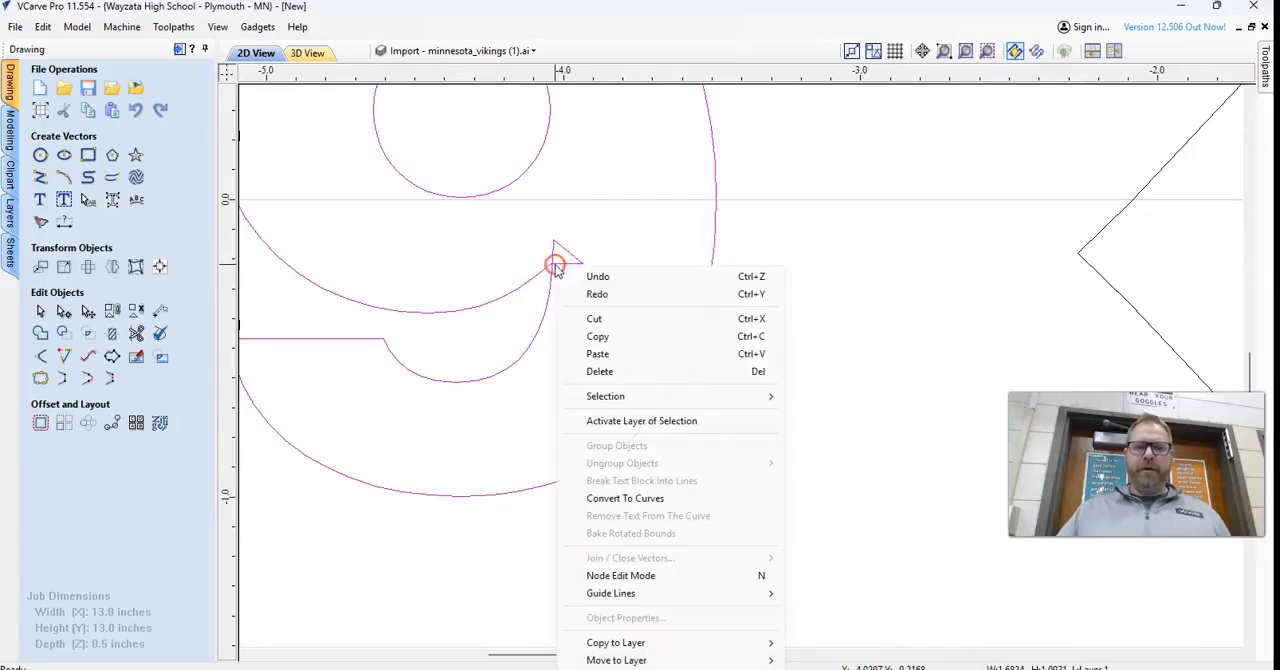
click(625, 498)
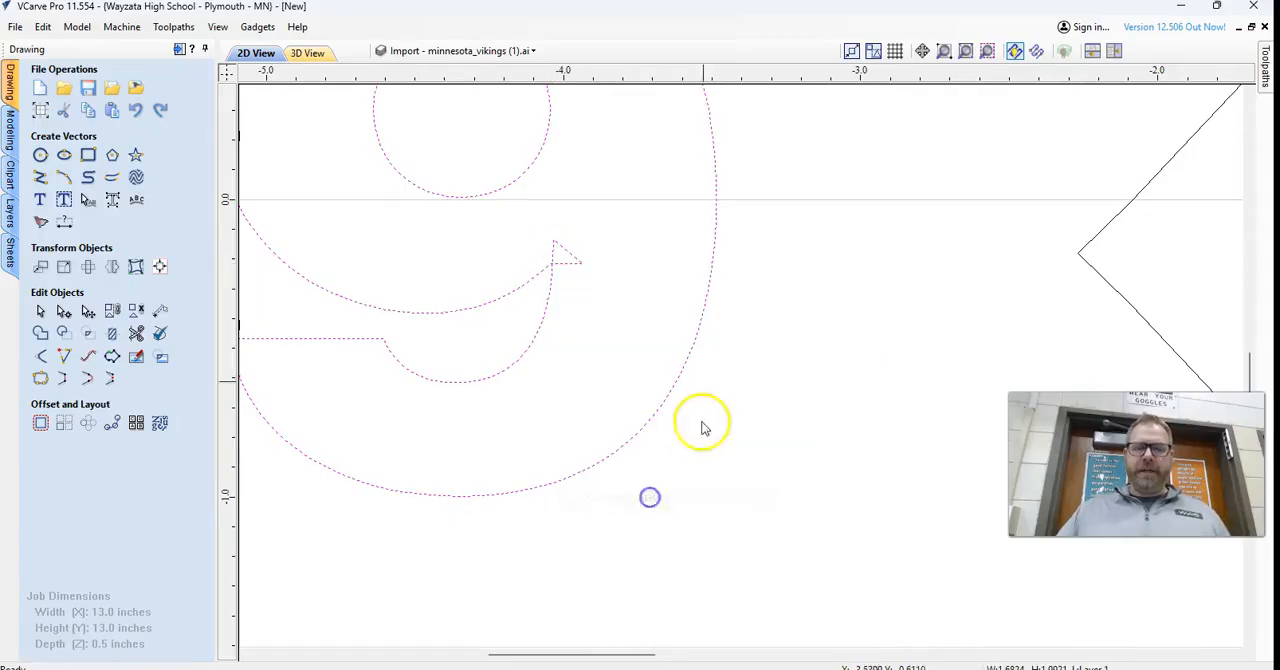
Trim away the stray overlapping triangle at the inner tip of the 9 with Interactive Vector Trim.
click(138, 333)
click(572, 257)
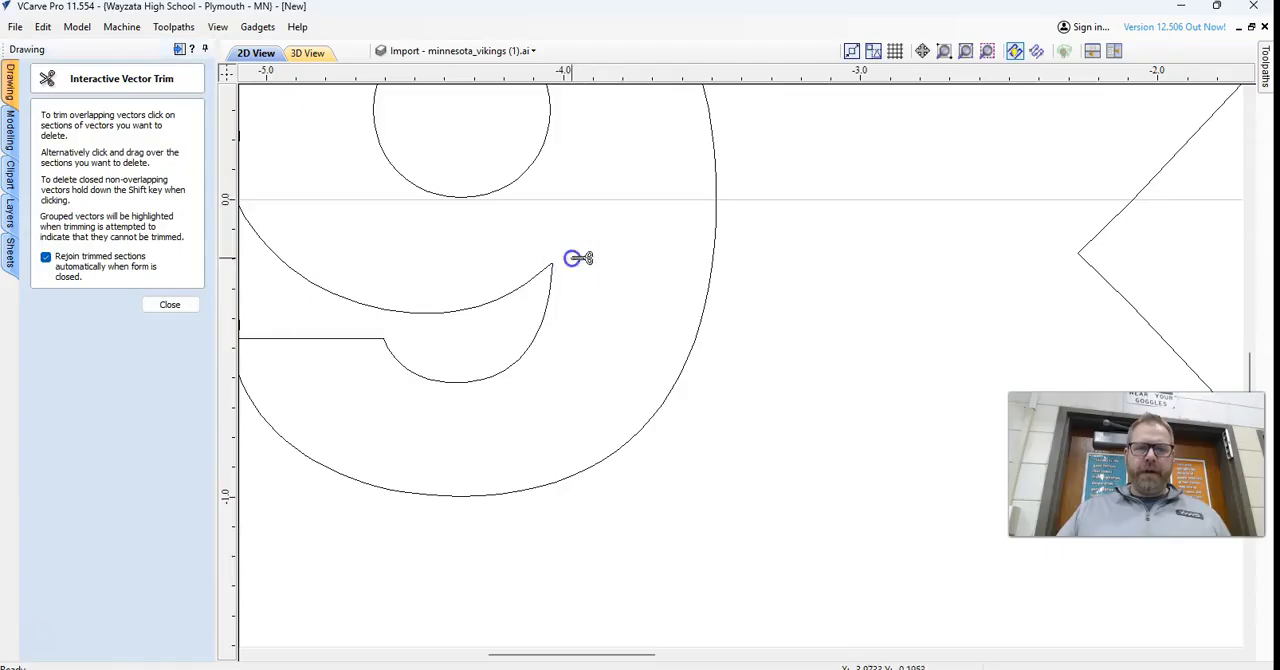
click(188, 310)
scroll(591, 366, down, 5)
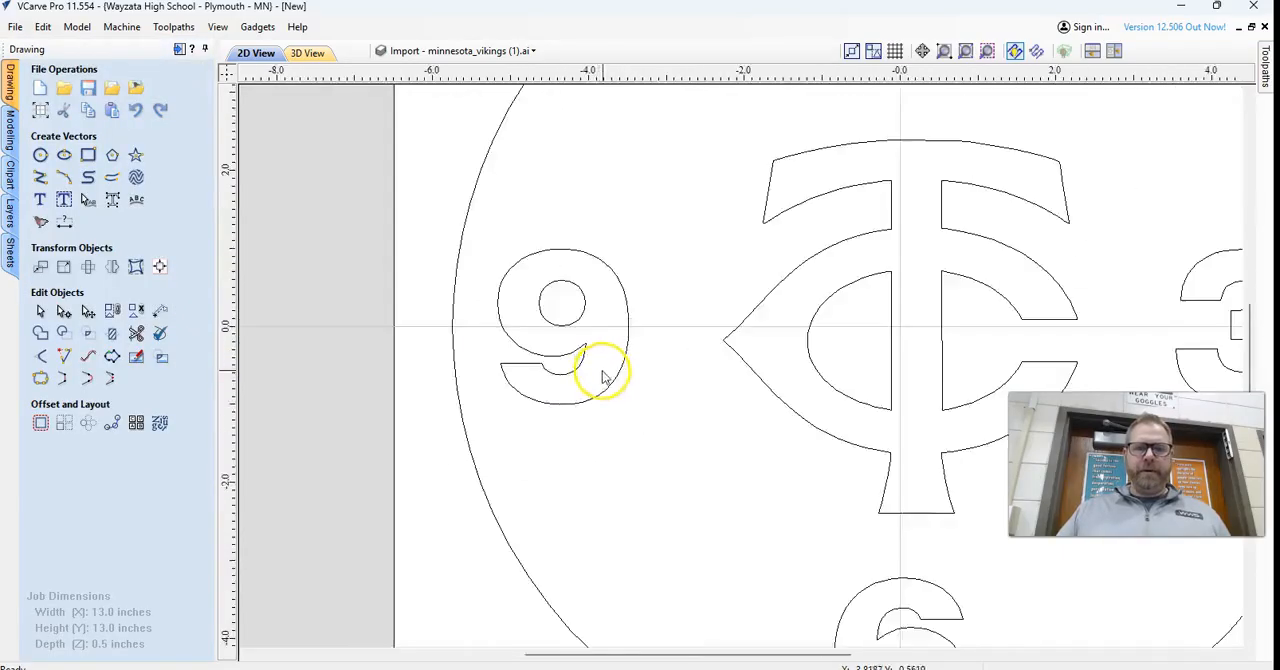
middle_drag(697, 397, 717, 397)
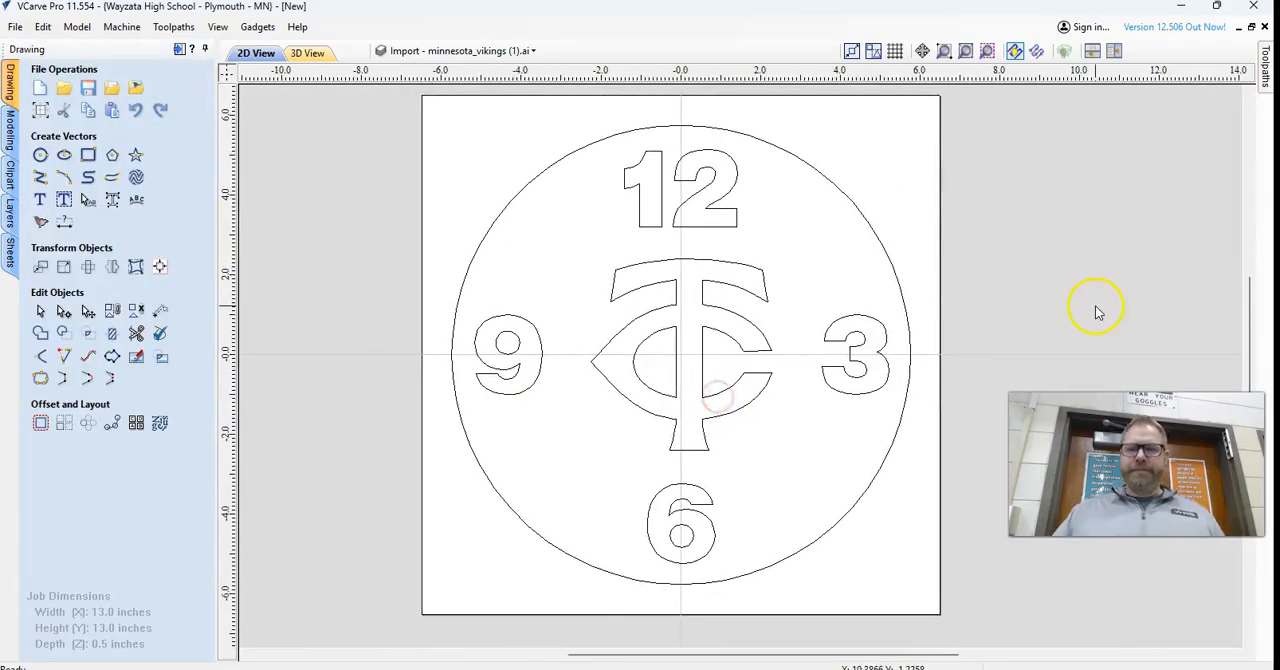
Select the numbers 12, 3, 6 and 9 together with the TC logo, leaving out the outer circle.
click(1270, 88)
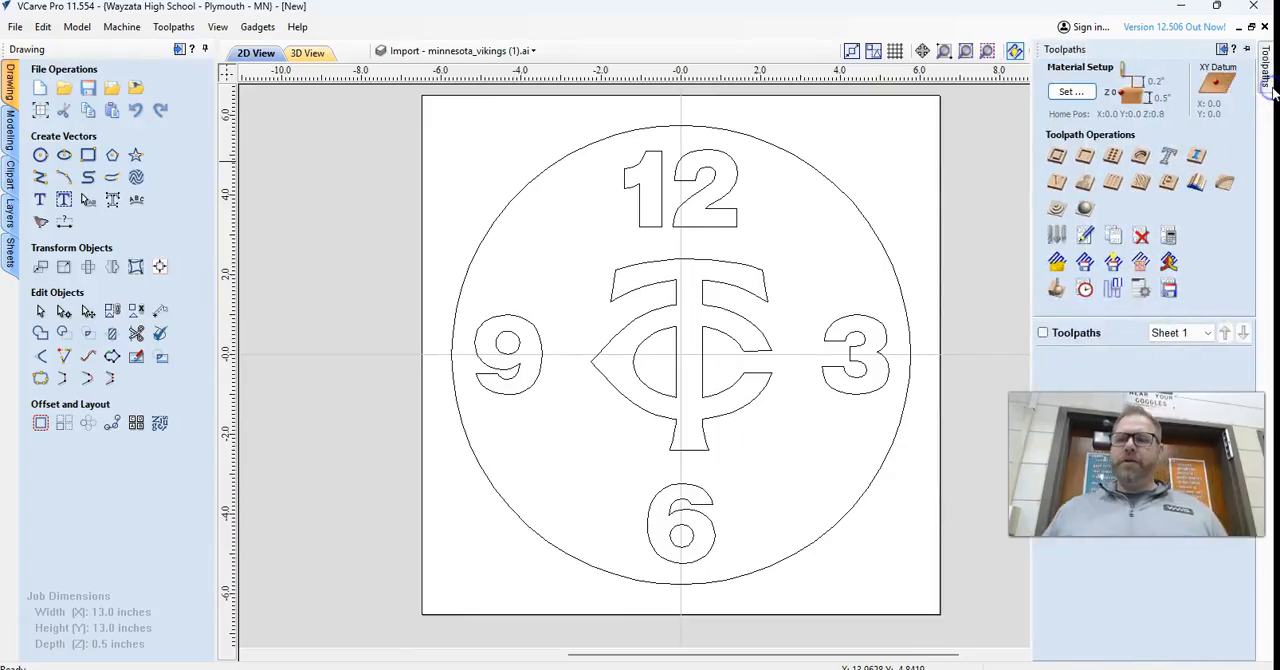
click(826, 233)
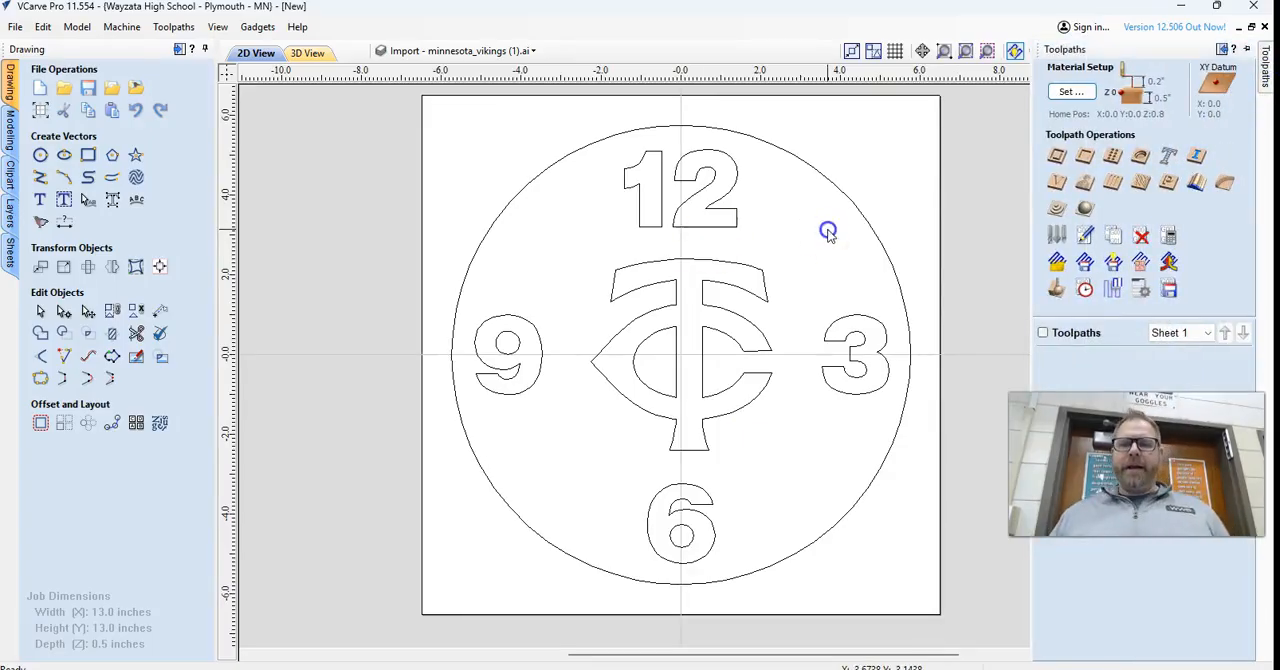
click(716, 214)
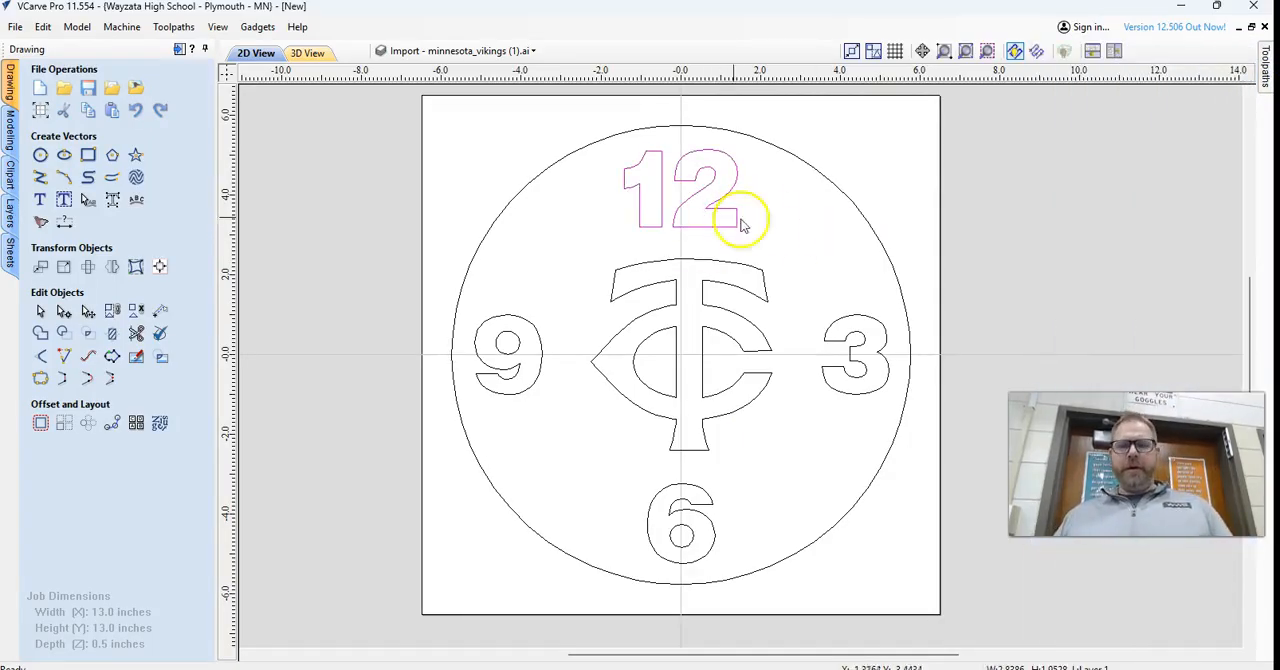
shift+click(860, 318)
shift+click(697, 495)
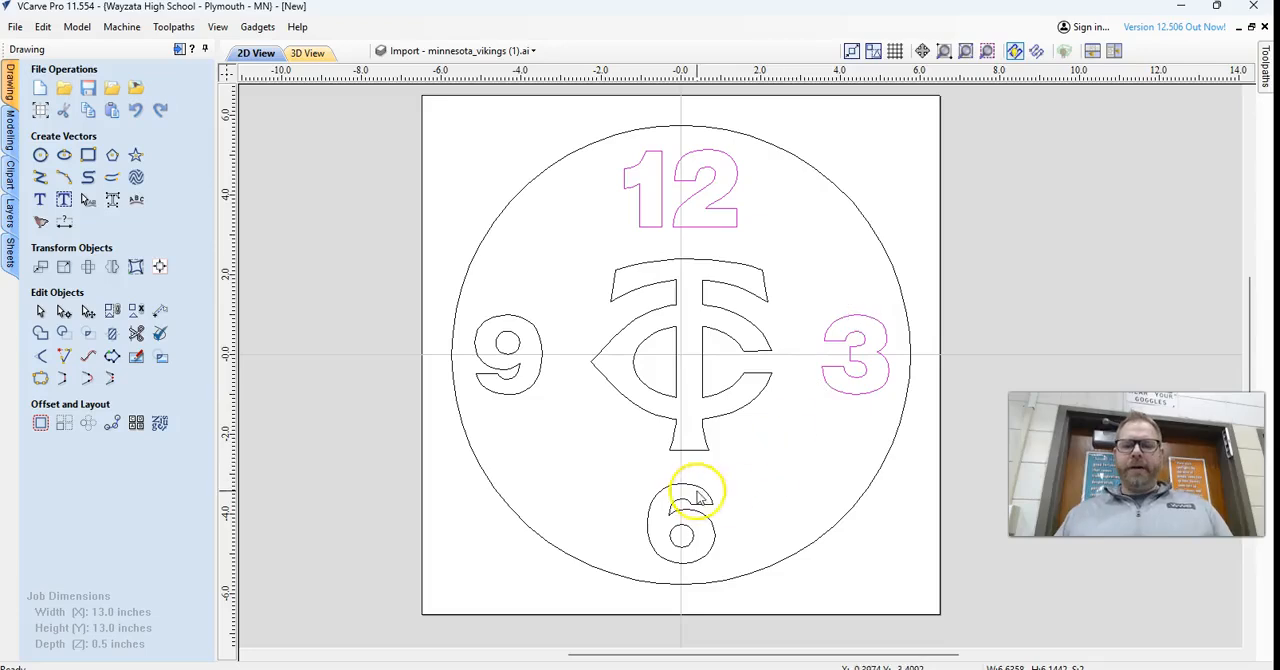
shift+click(540, 380)
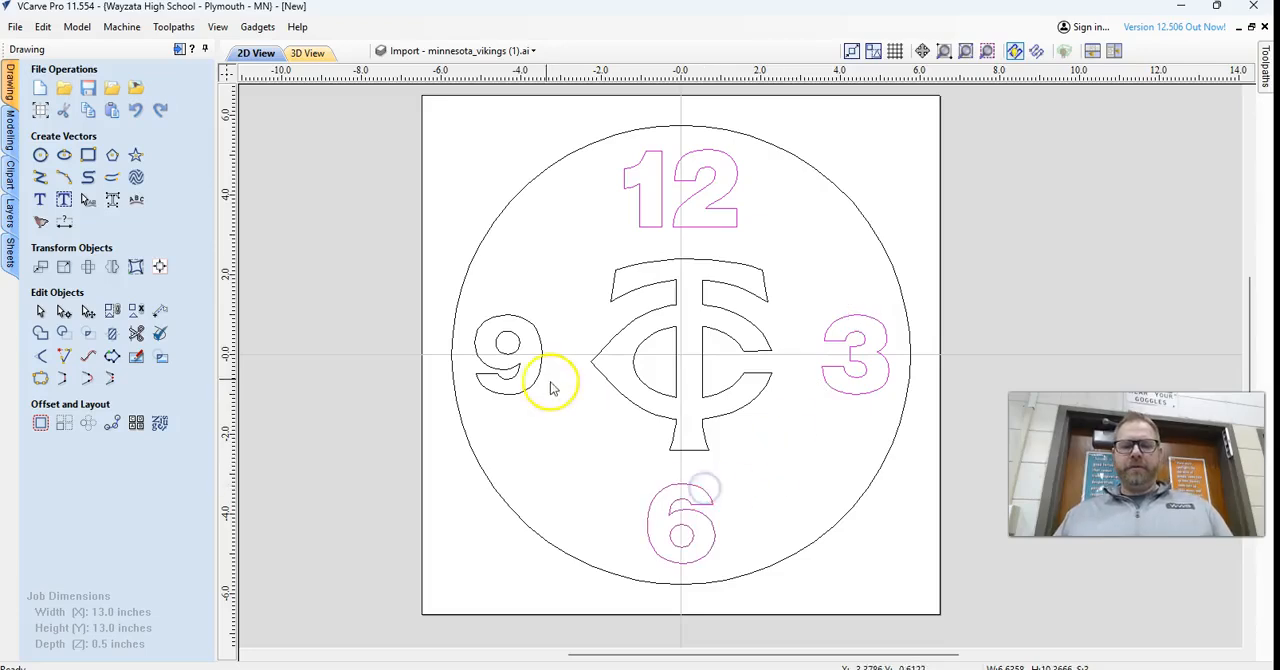
shift+click(521, 353)
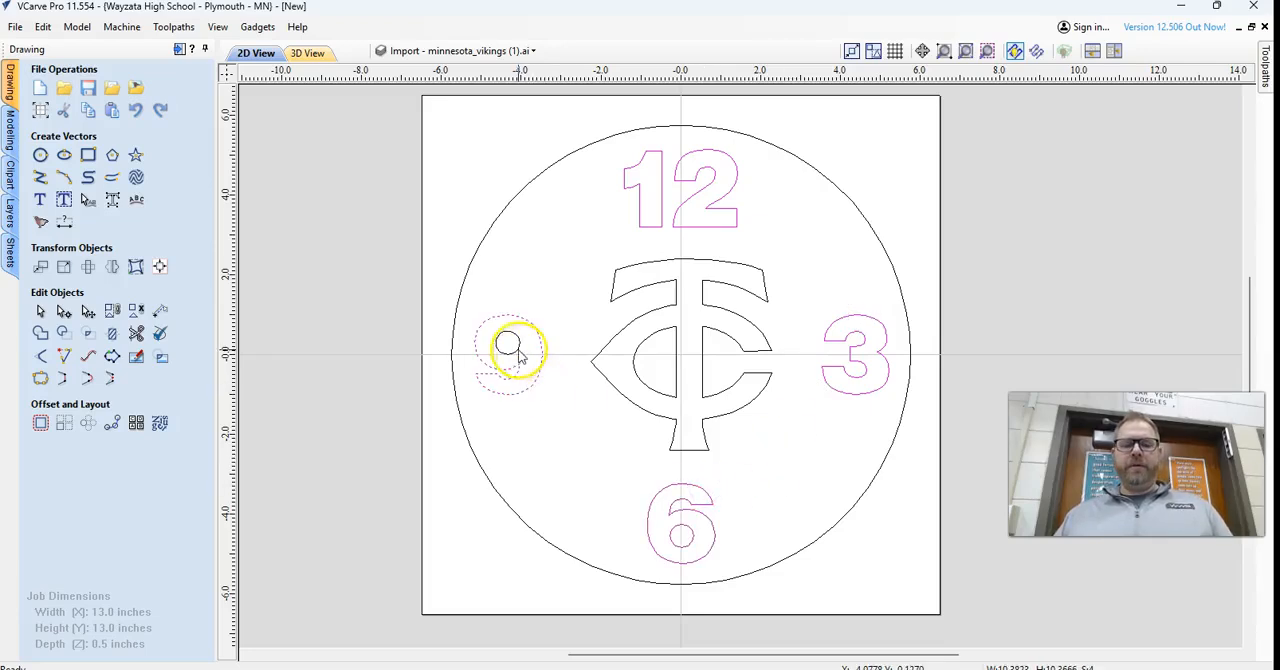
shift+click(648, 318)
Start a pocket toolpath for the selected numbers and logo with a cut depth of 0.125 inches.
click(1265, 70)
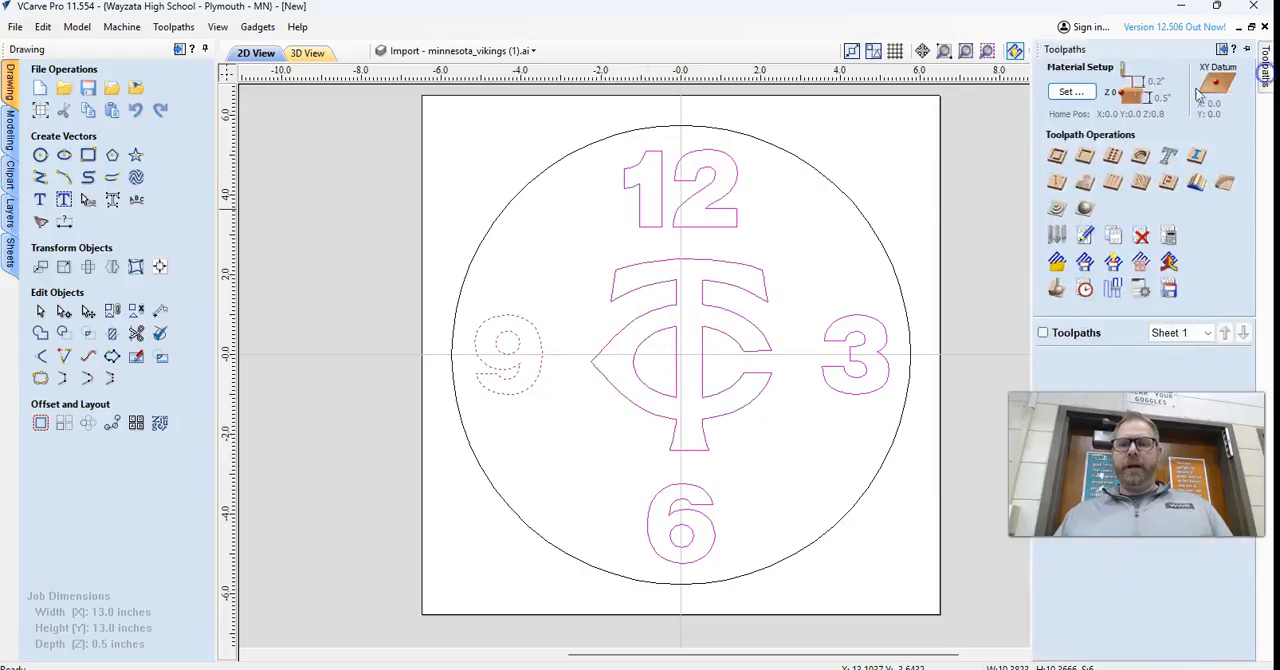
click(1083, 157)
click(1176, 124)
key(Tab)
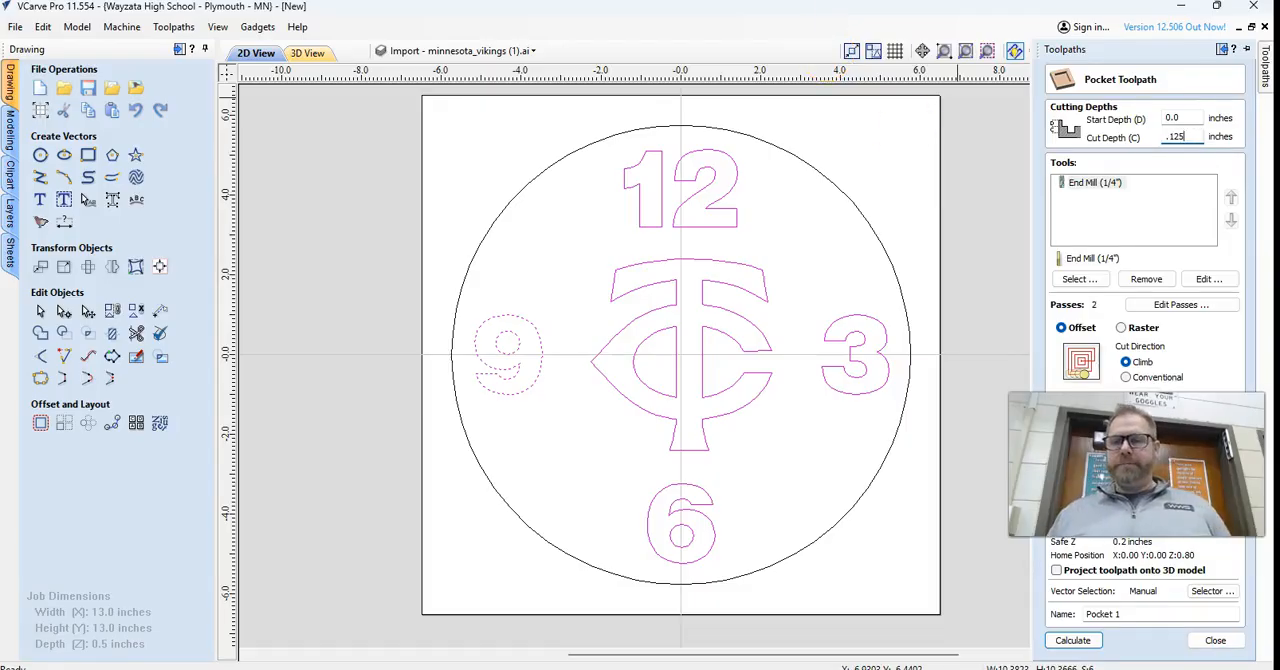
Reselect the End Mill (1/4") from the tool database for the pocket, with its feed rate set to 150 inches/min.
click(1146, 279)
click(1080, 279)
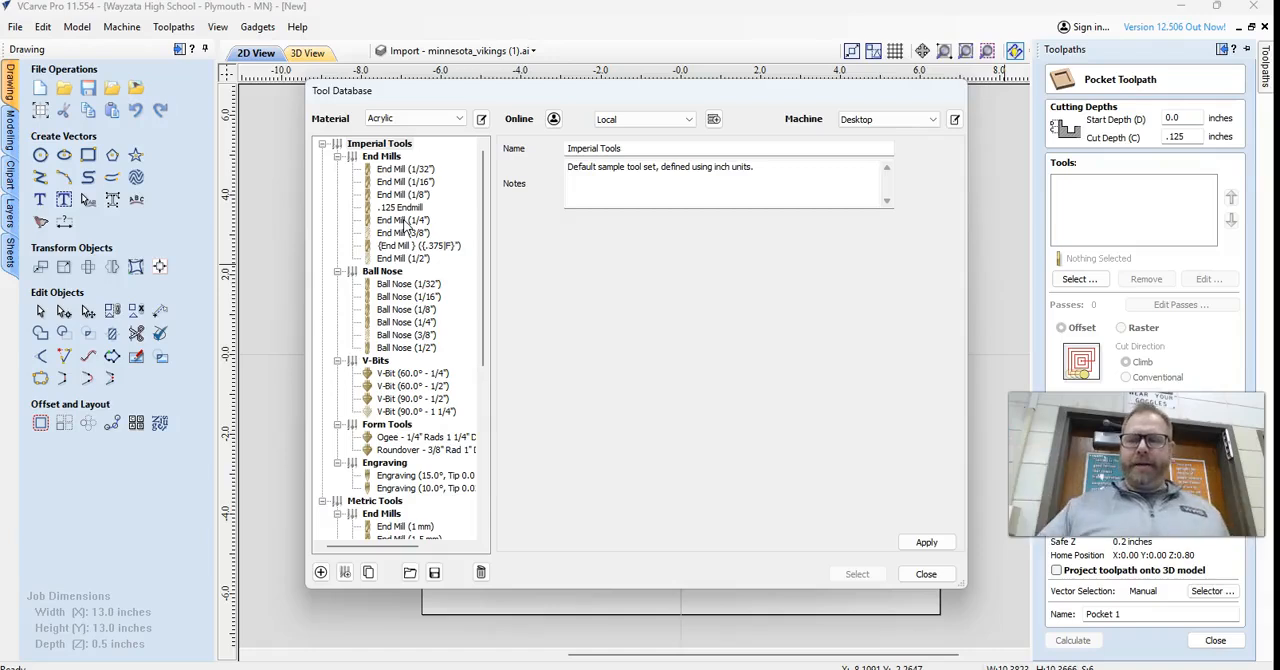
click(405, 221)
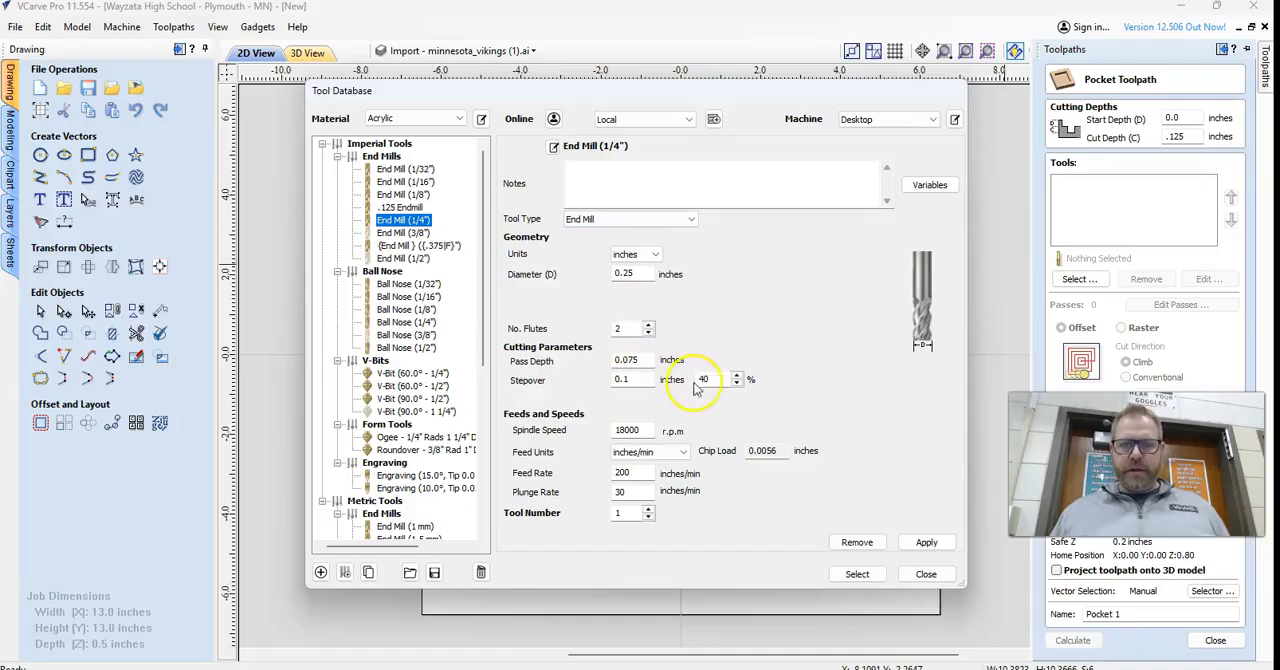
double_click(630, 474)
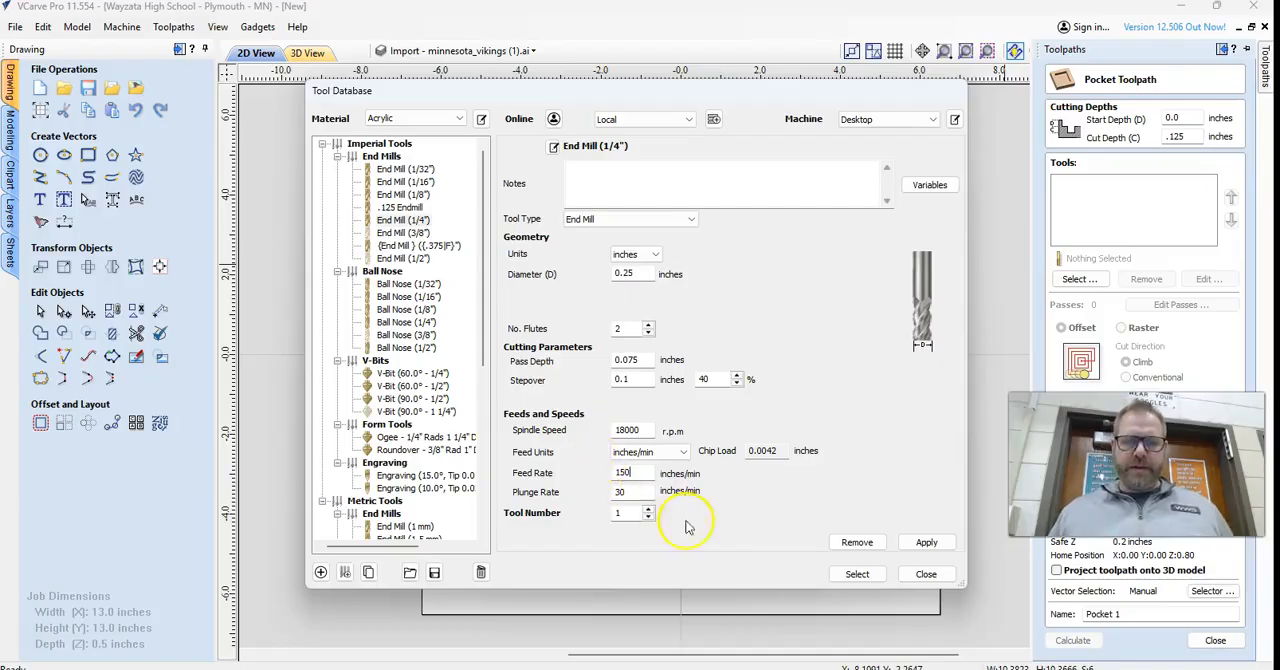
click(926, 542)
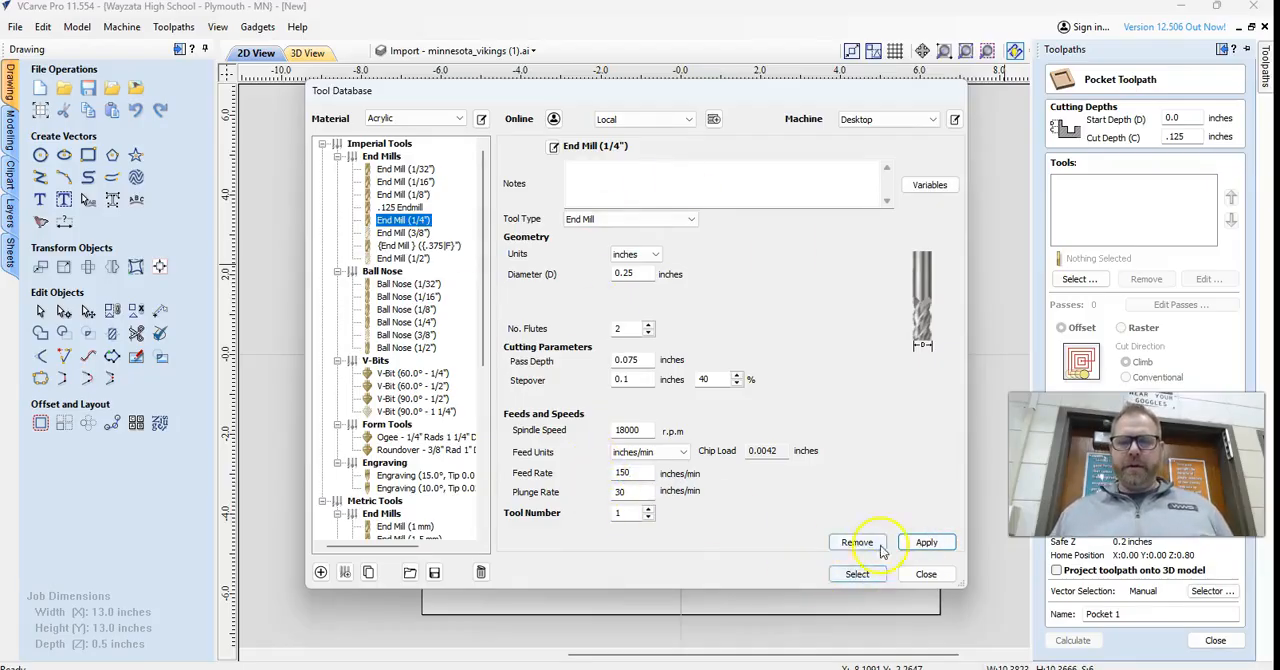
click(857, 574)
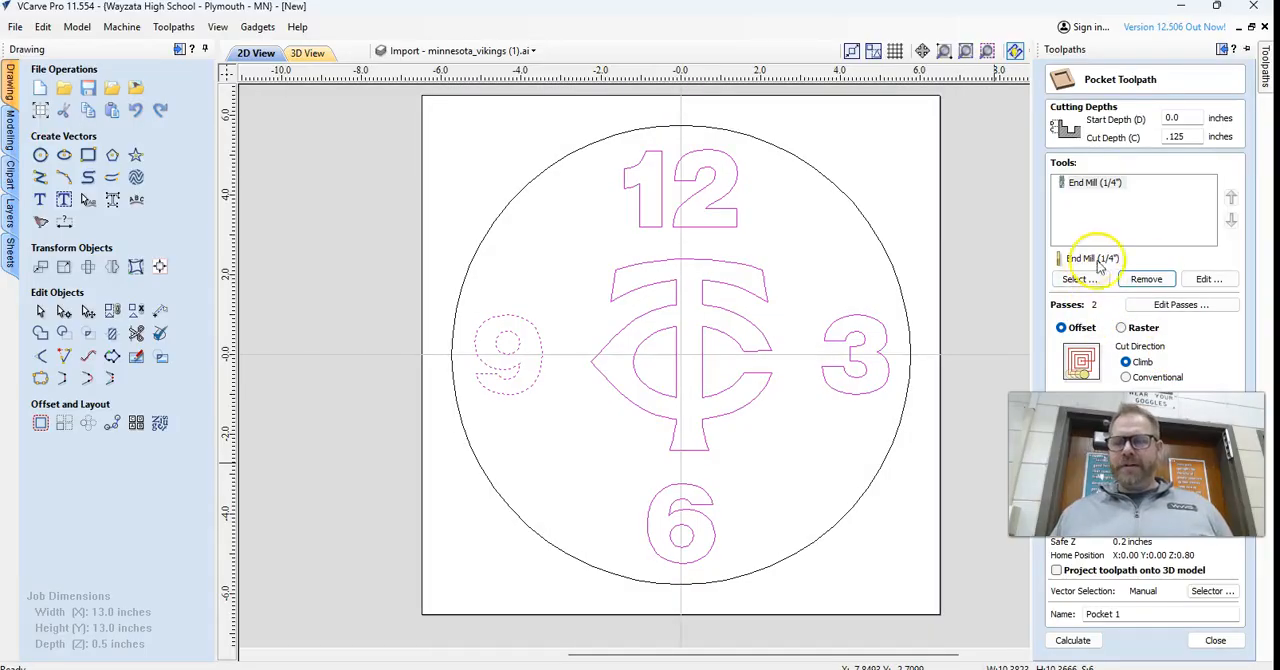
Reduce the pocket toolpath to a single pass.
click(1170, 305)
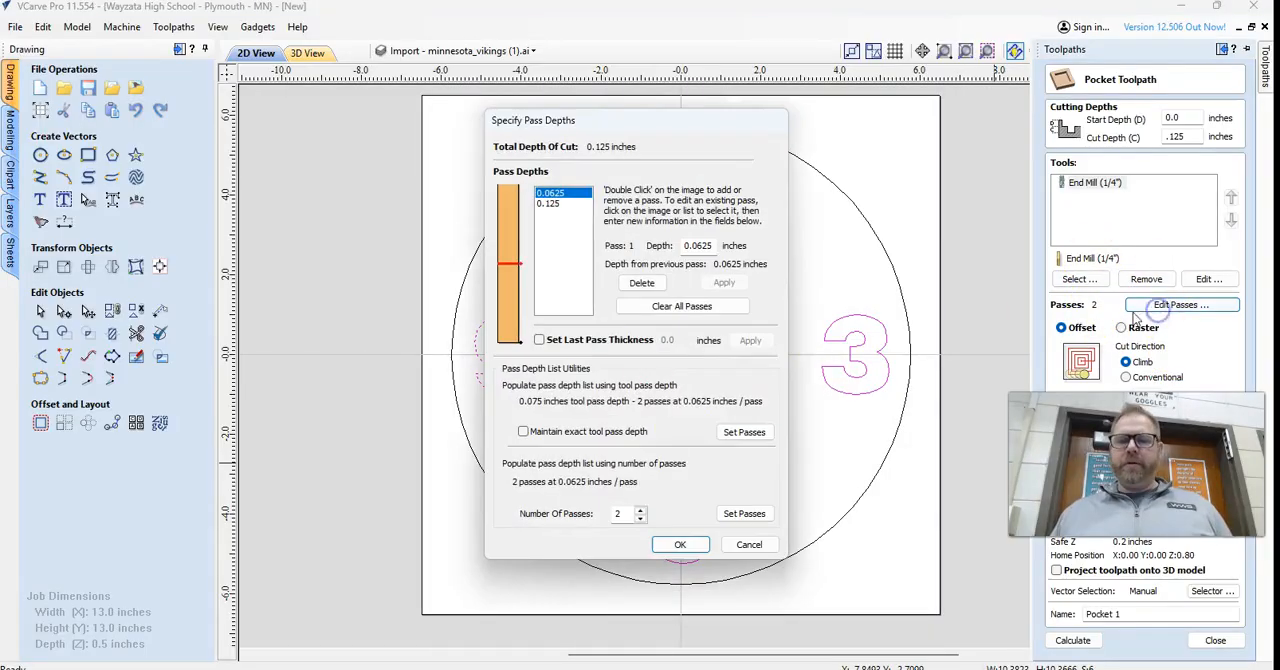
click(645, 519)
click(680, 544)
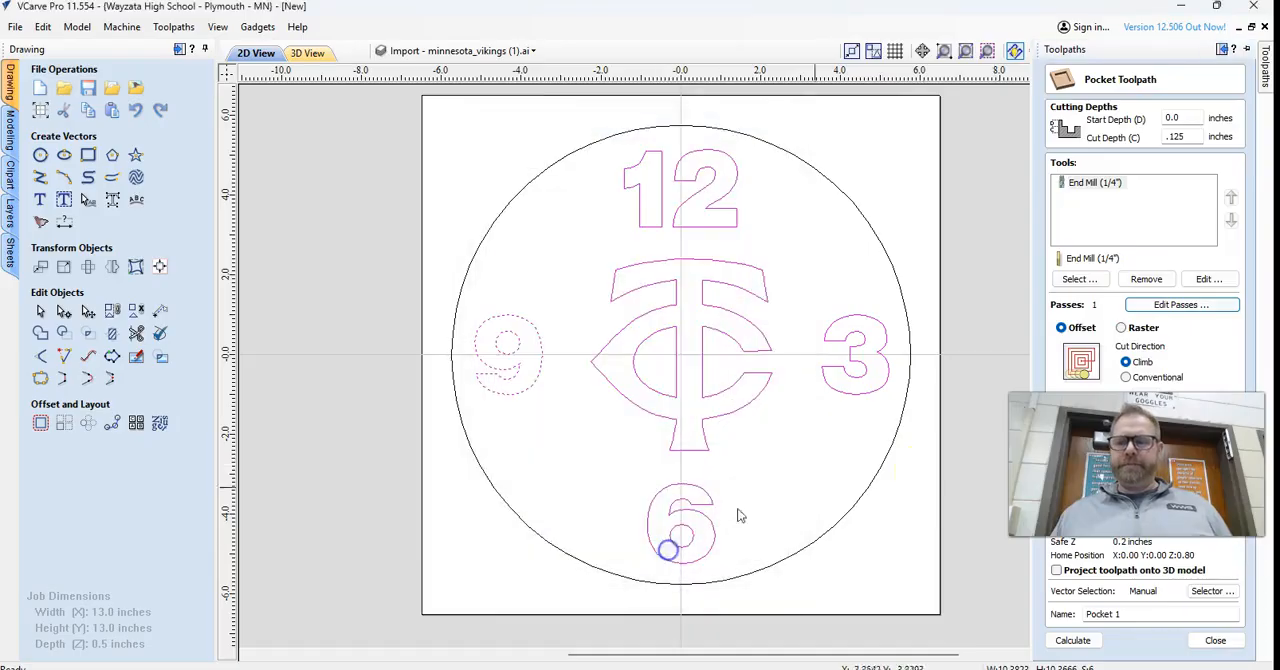
Enable ramp plunge moves for the pocket with a distance of 1 inch.
drag(1101, 476, 331, 174)
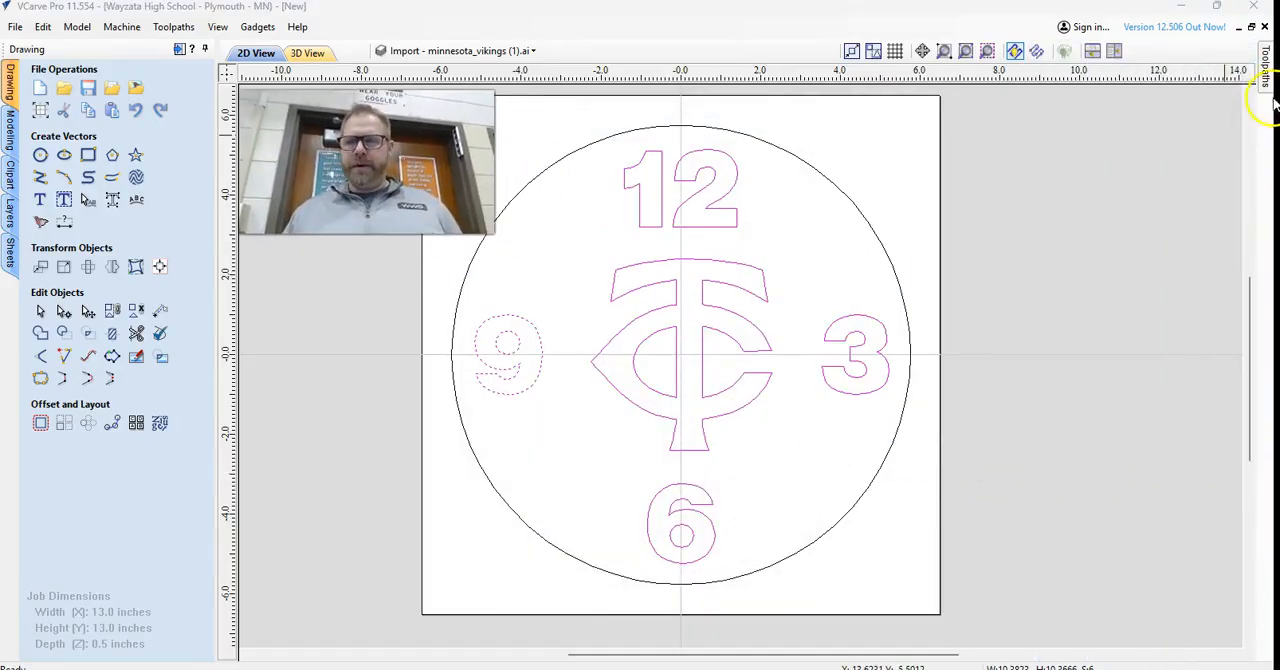
click(1266, 92)
click(1085, 444)
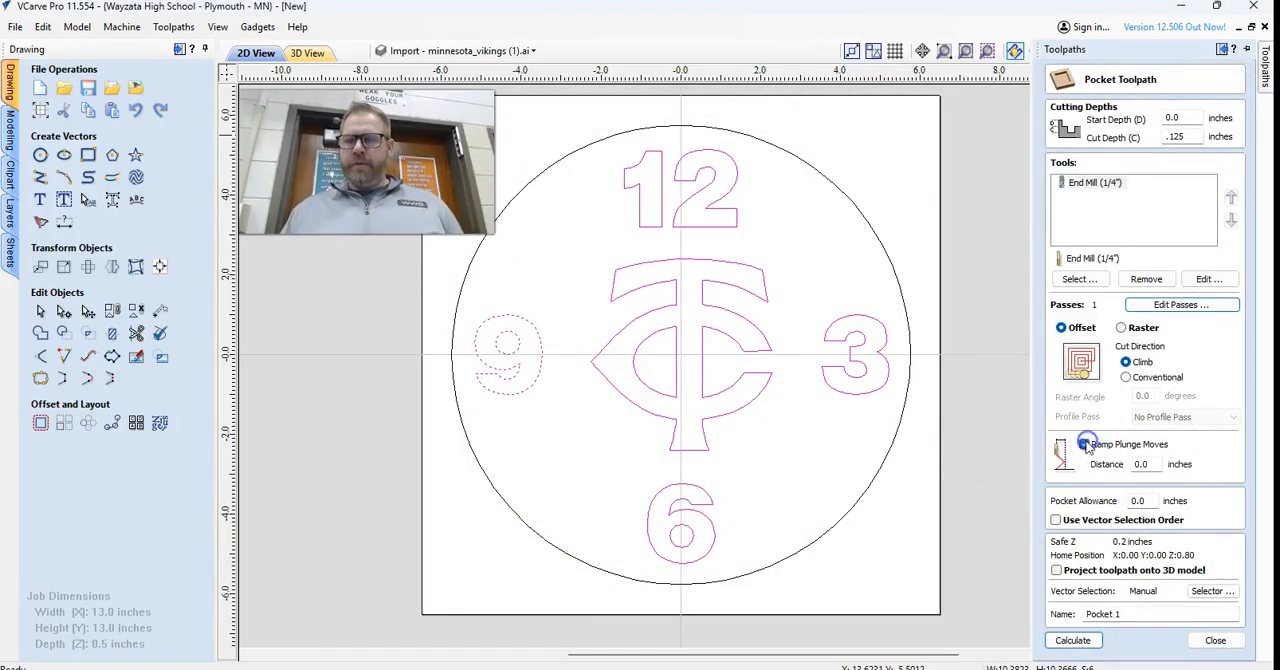
click(1086, 445)
click(1086, 445)
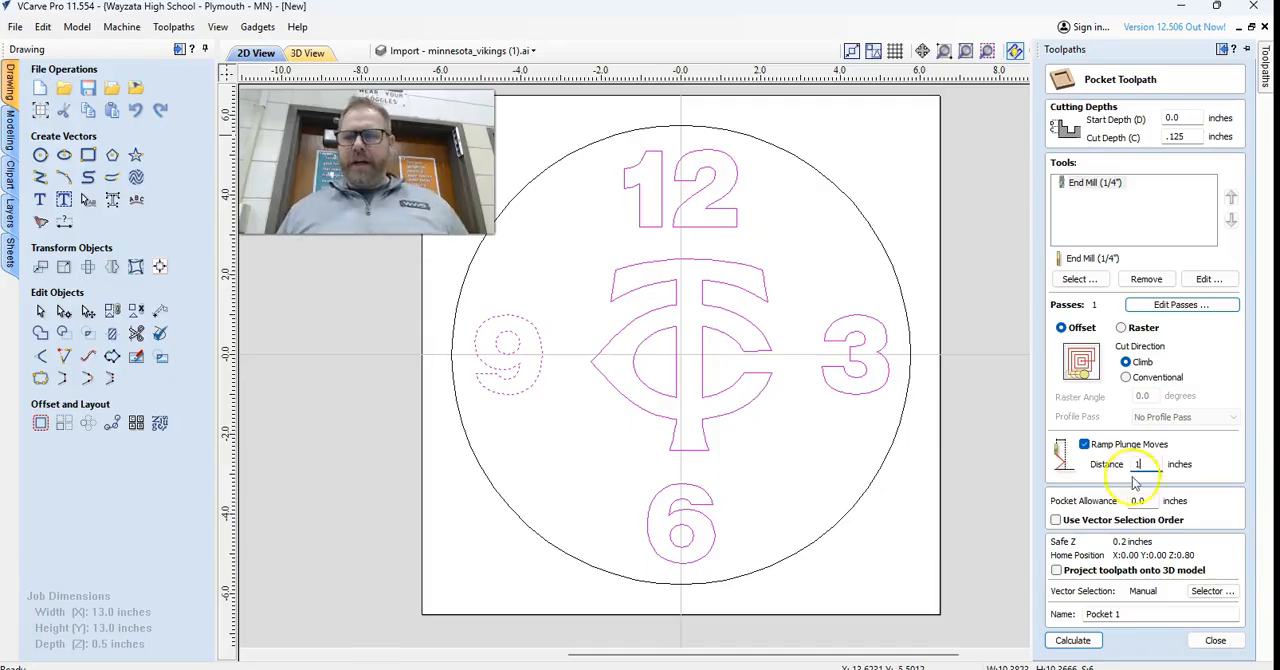
Calculate the pocket toolpath under the name numbers and preview the visible toolpaths in 3D.
drag(1165, 614, 1052, 626)
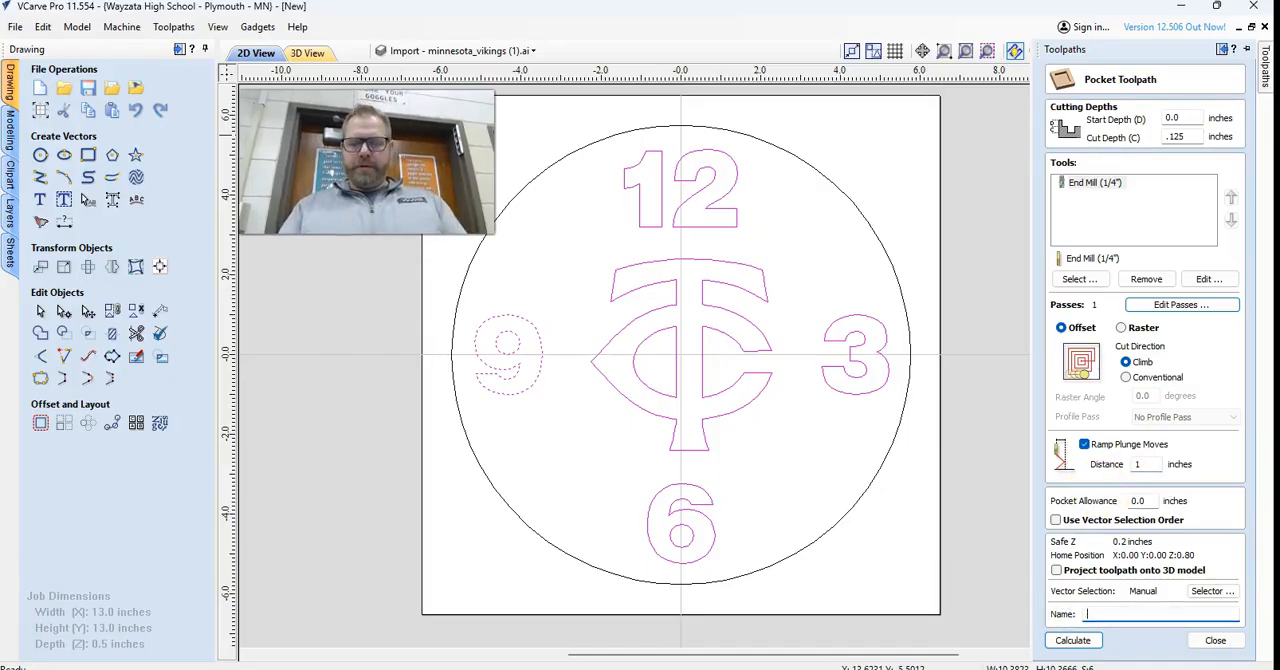
click(1072, 640)
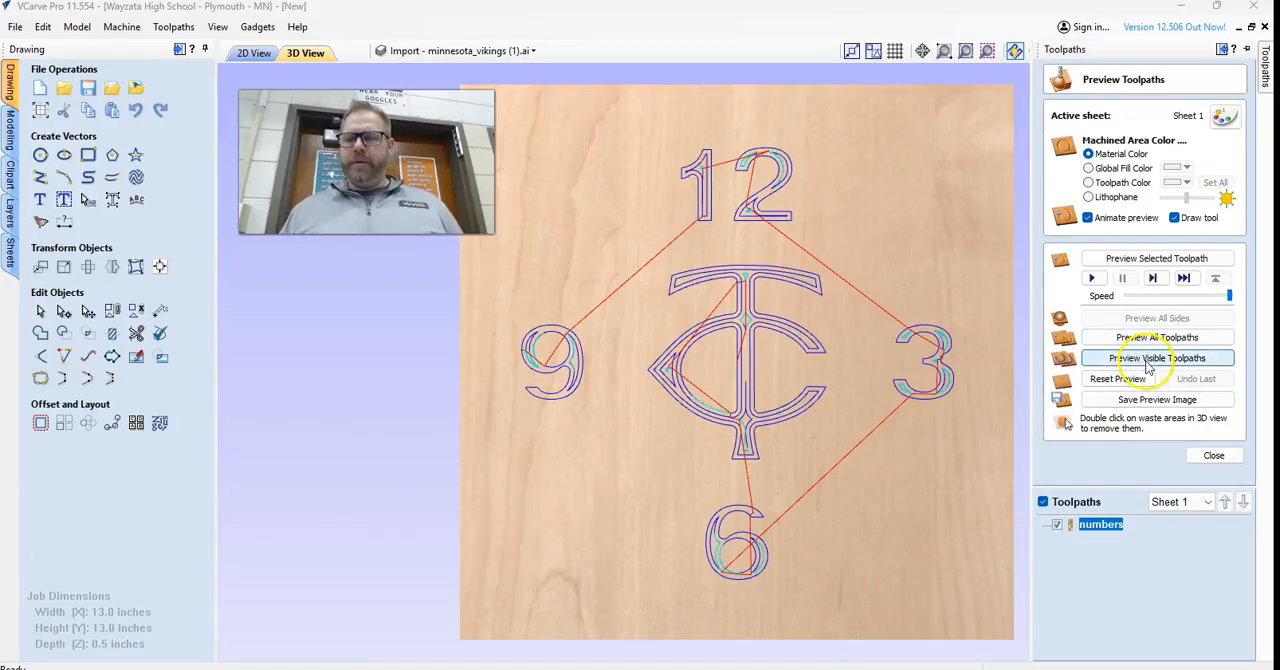
click(1148, 368)
drag(877, 419, 825, 408)
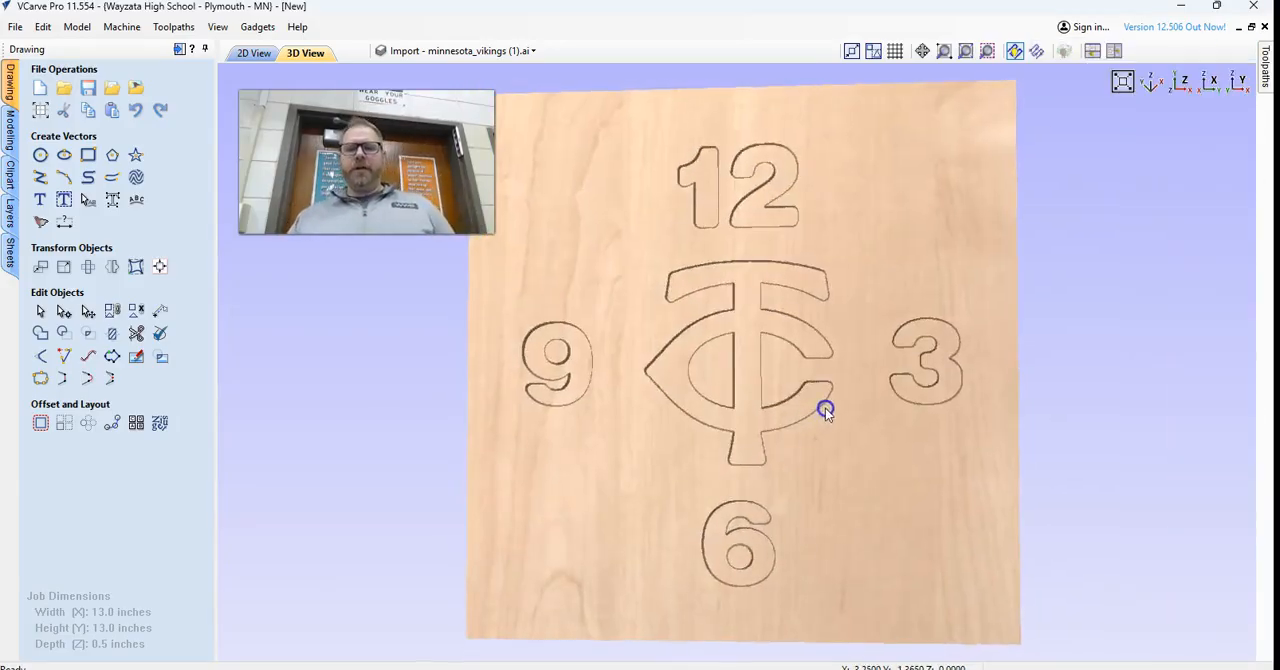
mouse_move(1266, 74)
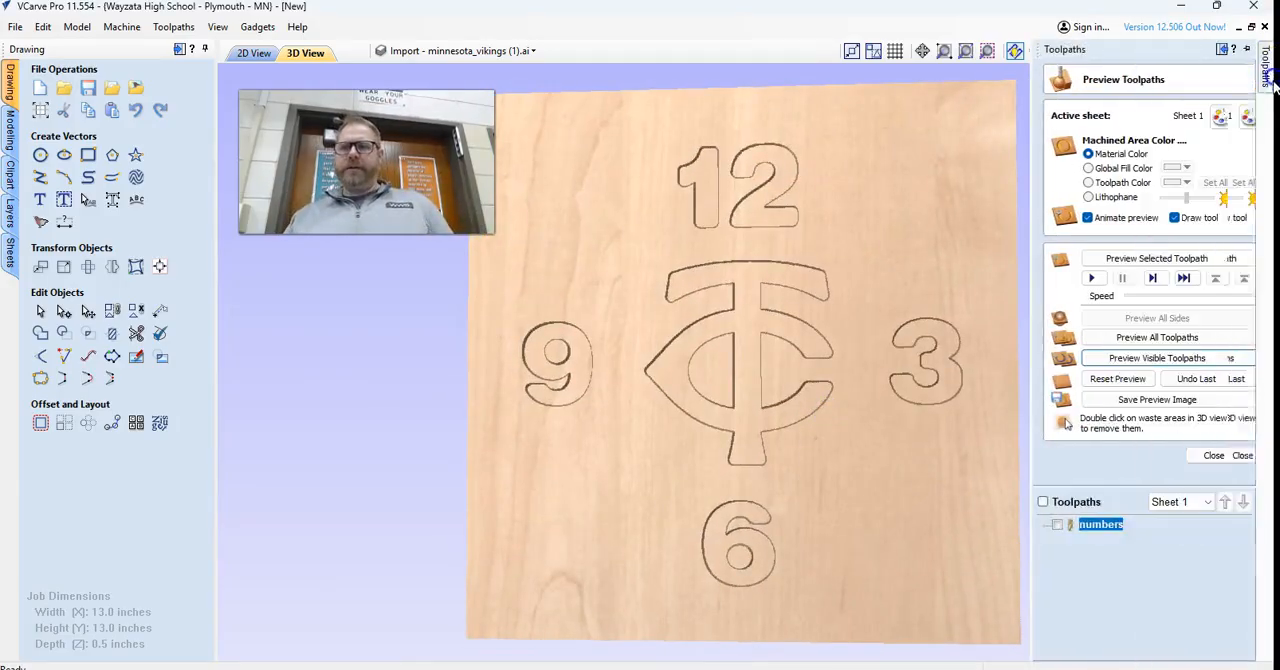
click(1213, 455)
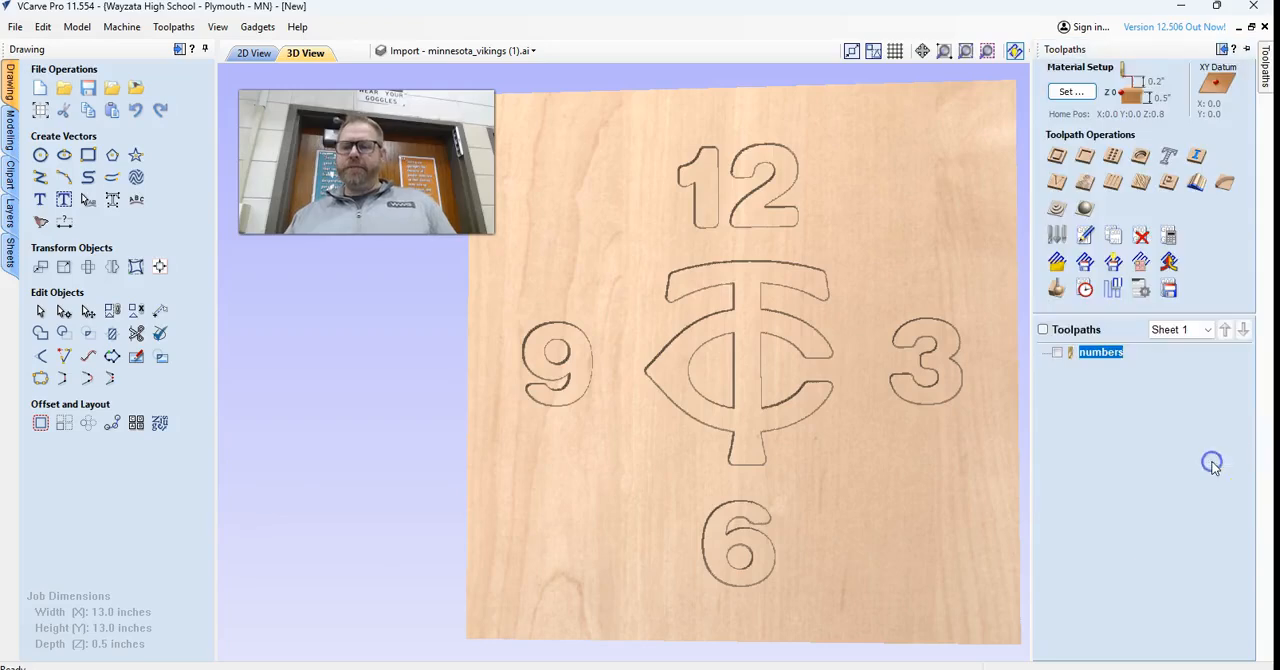
Back in the 2D view, create the text 4 at 1.0 inch height and place it between the 12 and the 3.
click(253, 53)
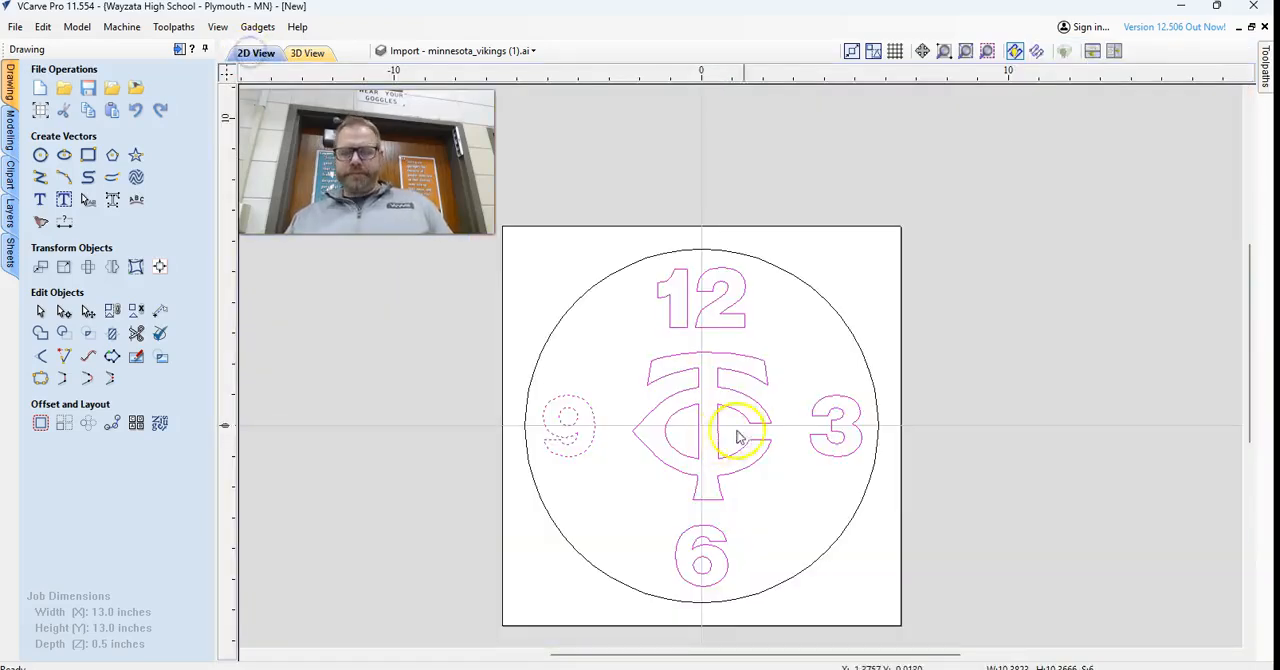
click(40, 200)
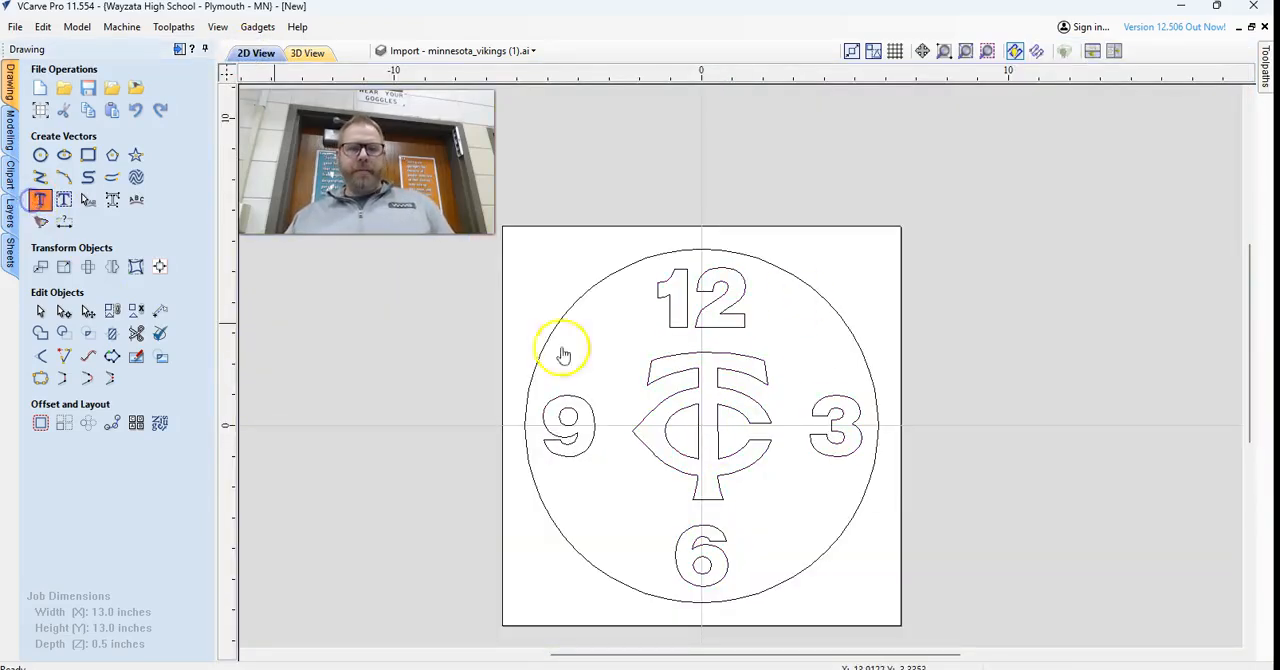
click(124, 163)
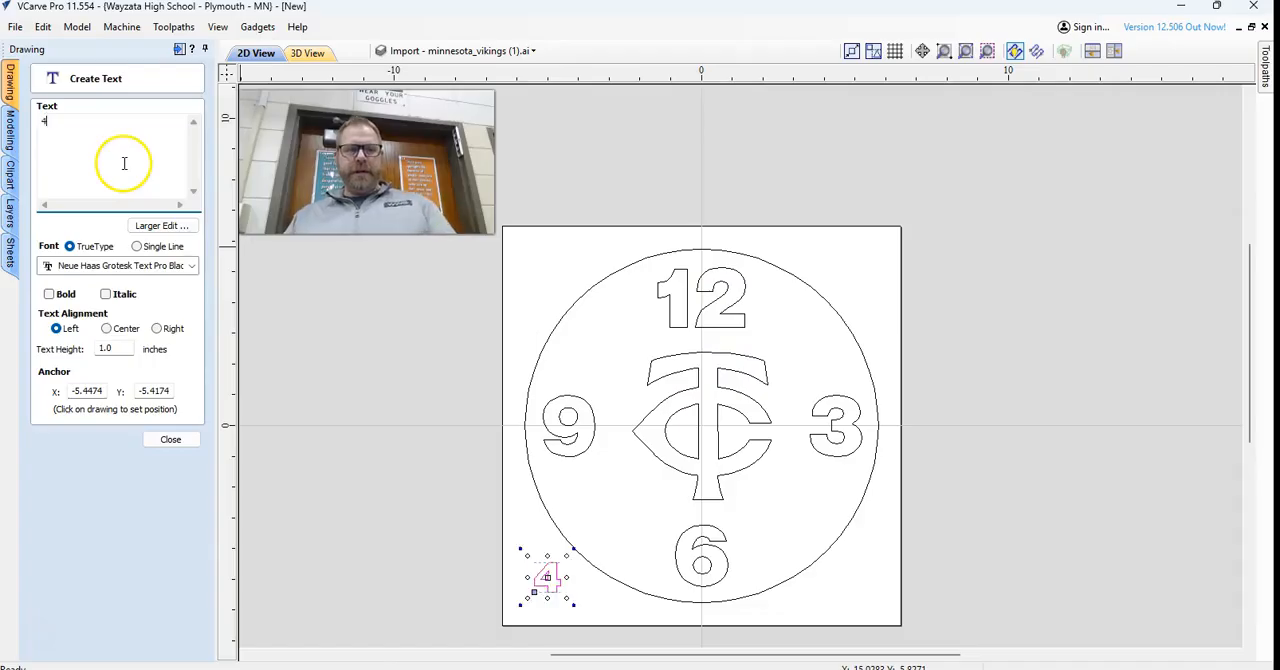
mouse_move(541, 576)
mouse_down()
mouse_move(723, 348)
mouse_move(795, 330)
mouse_up()
click(170, 439)
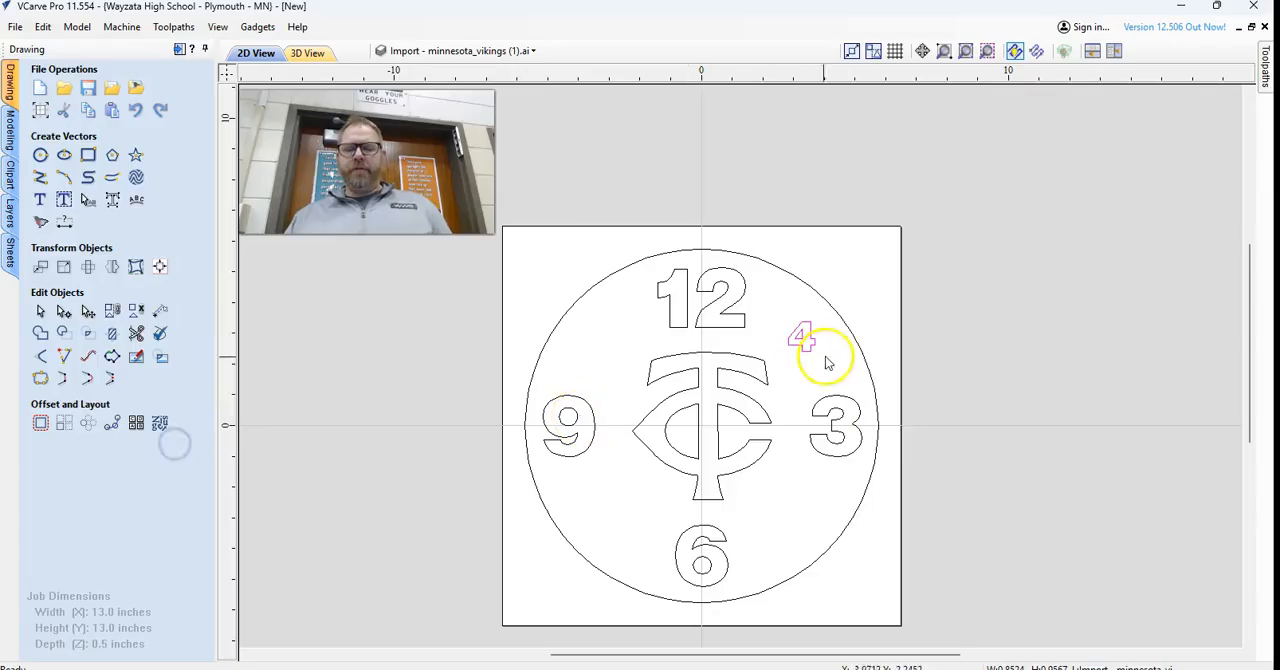
Calculate a pocket toolpath for the small 4 at 0.125 inches deep with the 1/4" end mill.
click(1266, 70)
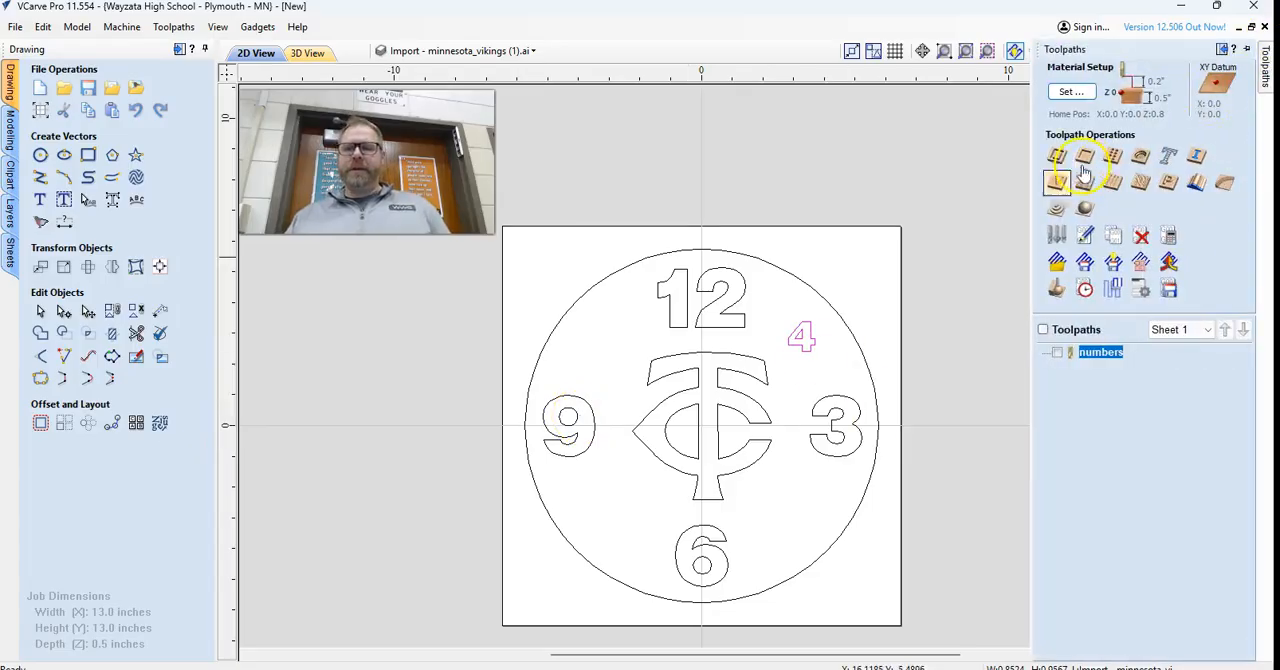
click(1086, 157)
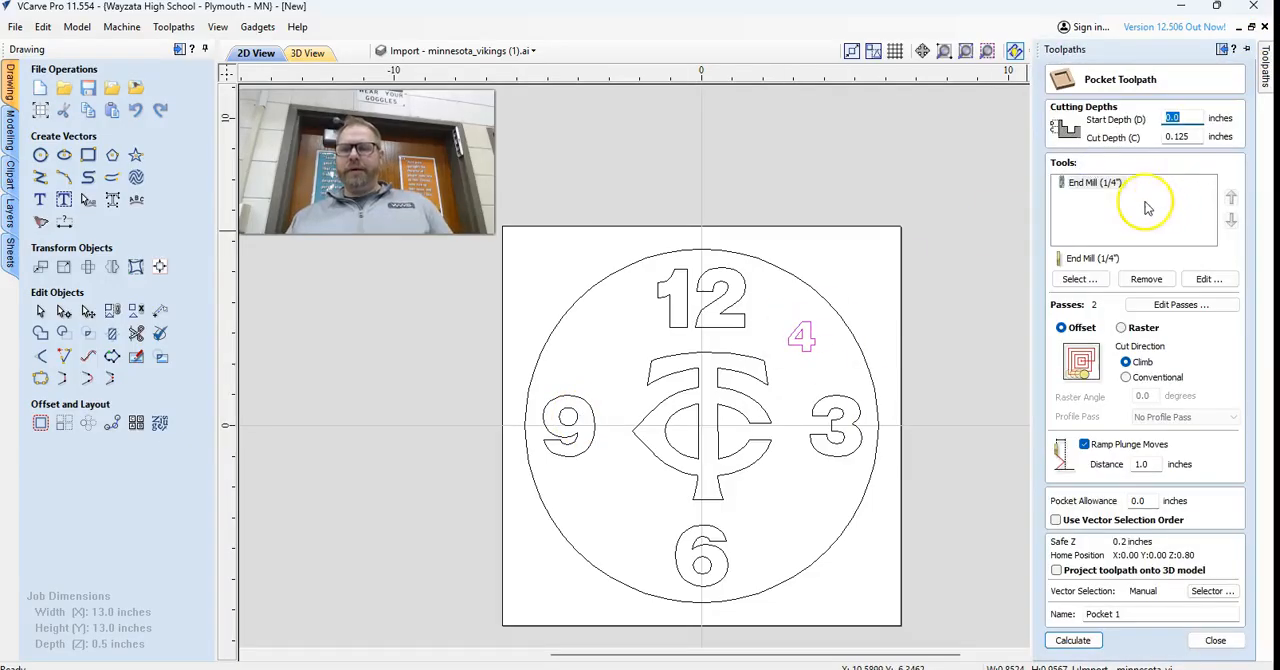
click(1070, 641)
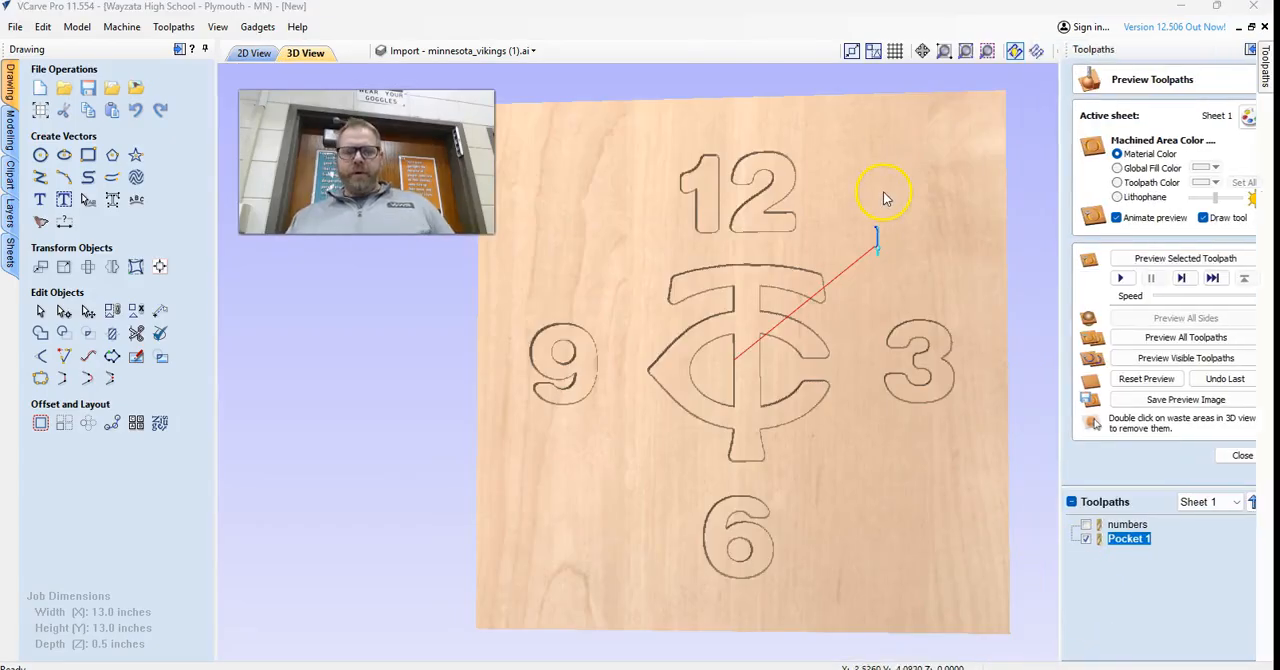
Preview all toolpaths in 3D, including the pocket for the small 4.
scroll(891, 203, up, 4)
scroll(934, 246, down, 3)
scroll(979, 179, up, 2)
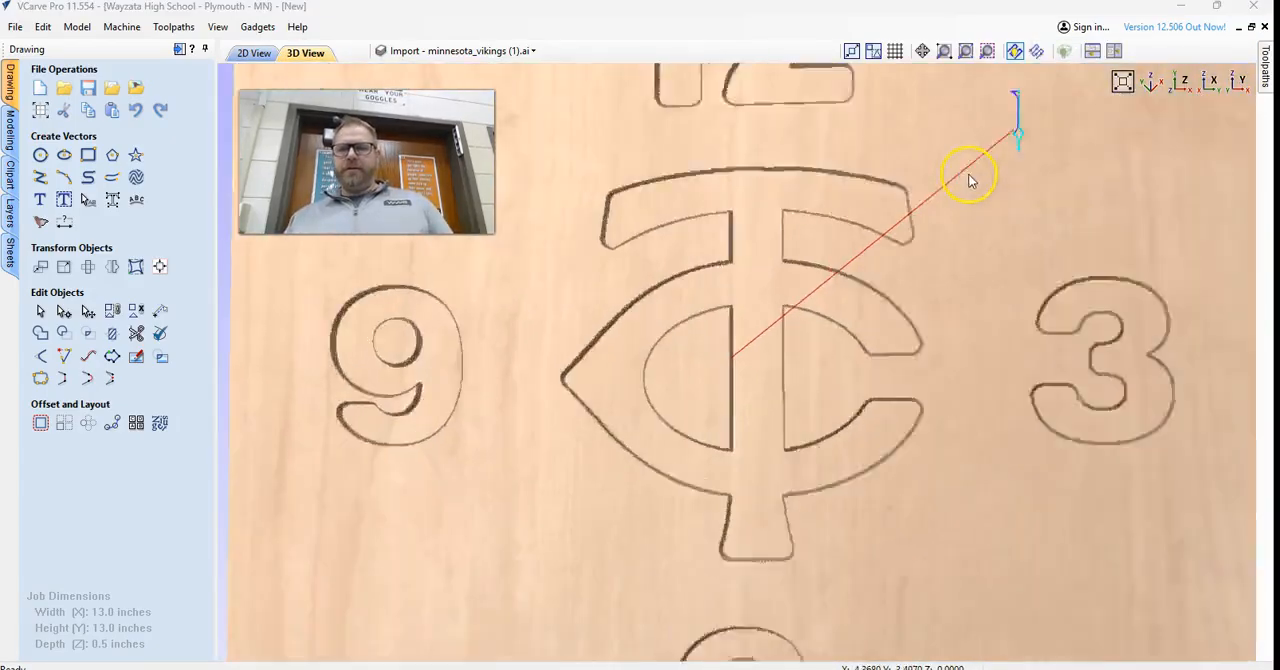
scroll(970, 180, down, 2)
mouse_move(1268, 85)
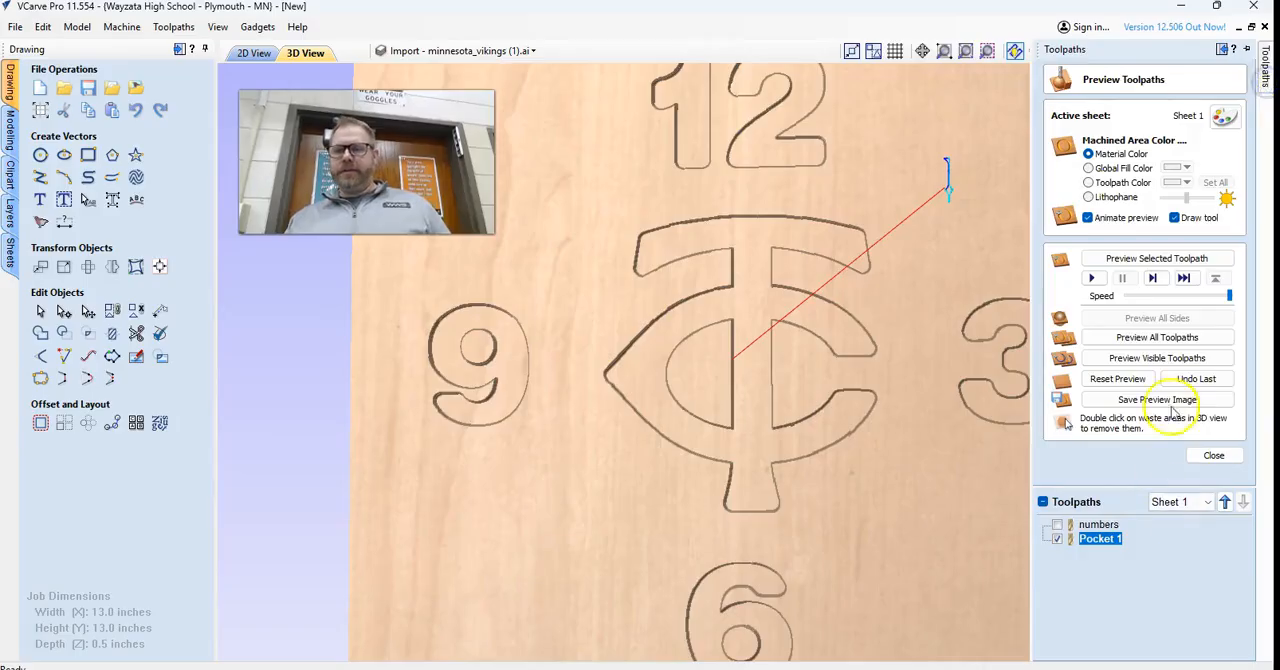
click(1157, 337)
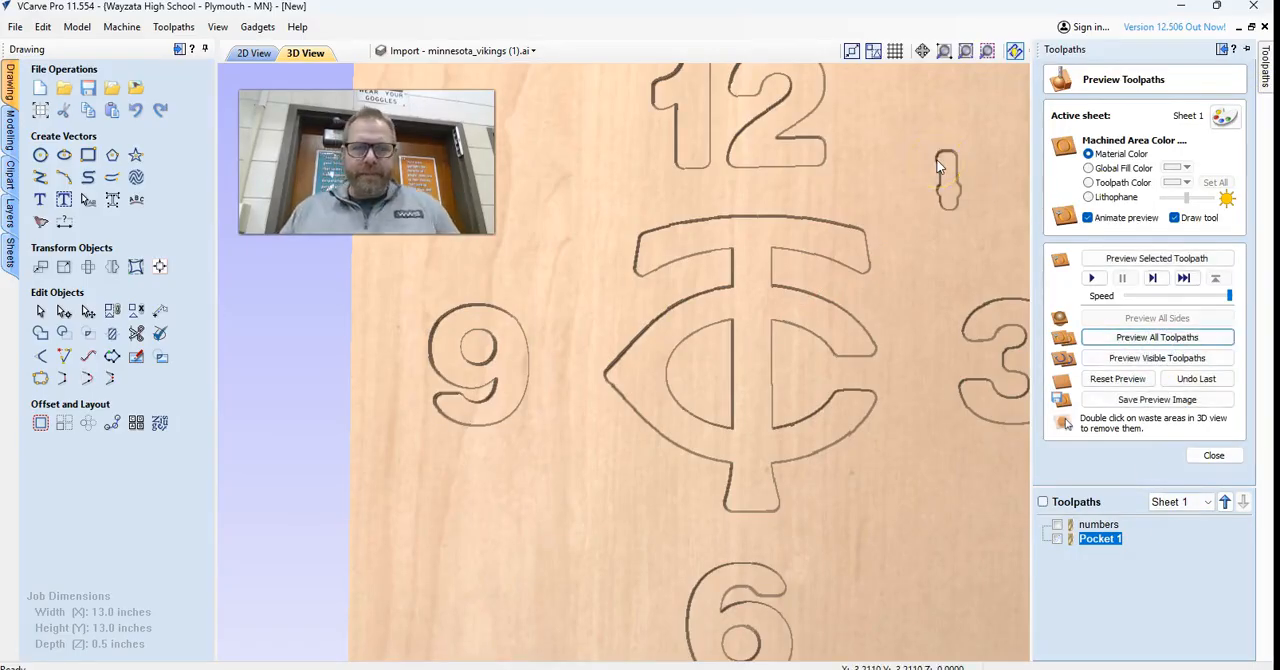
Examine the toolpath inside the small 4 in the 2D view and hide the numbers toolpath.
click(253, 52)
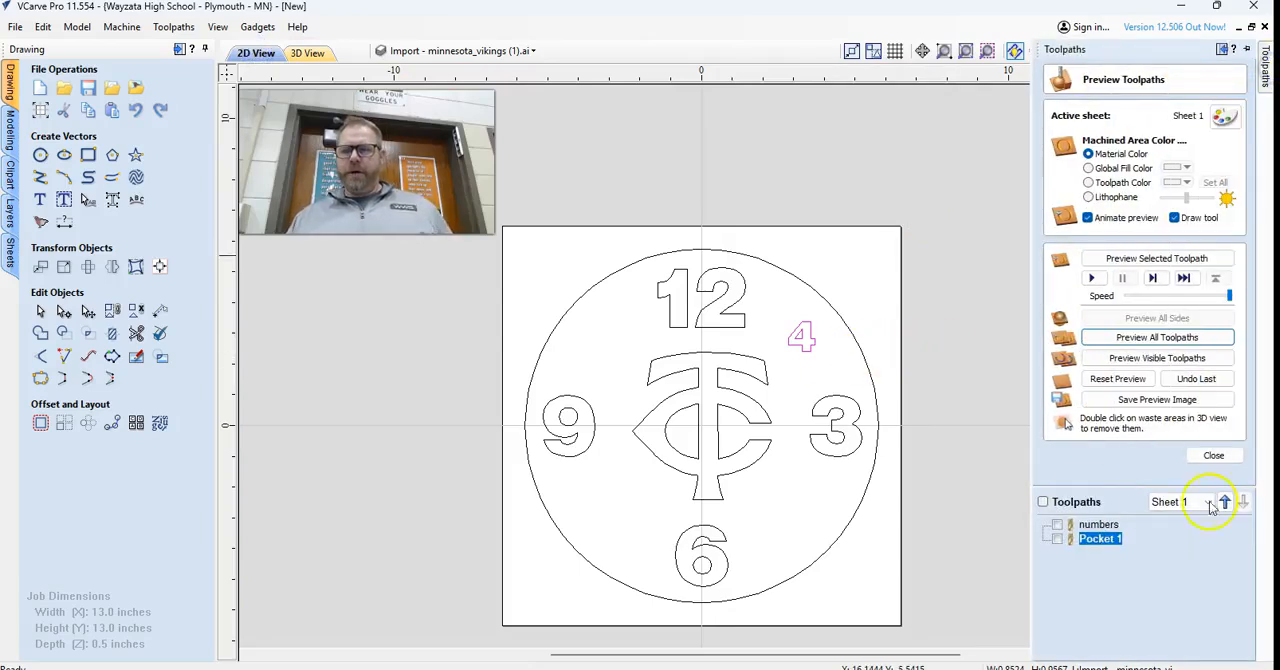
click(1042, 502)
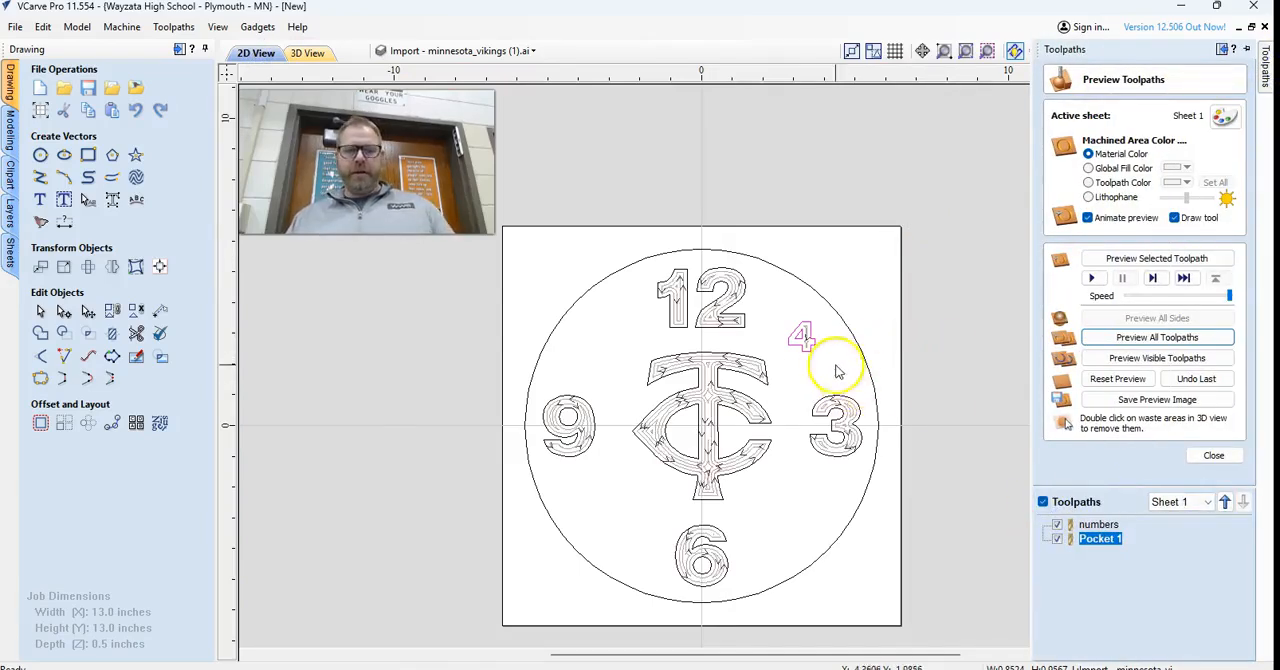
scroll(805, 310, up, 3)
scroll(798, 303, up, 2)
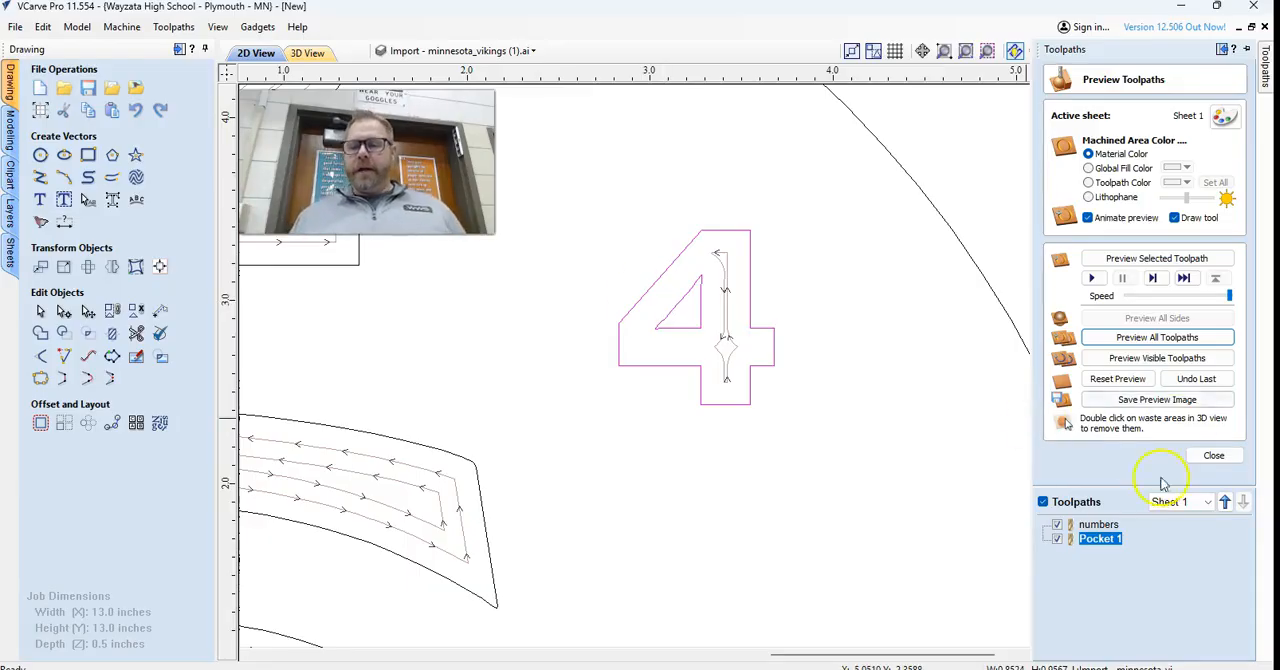
click(1057, 525)
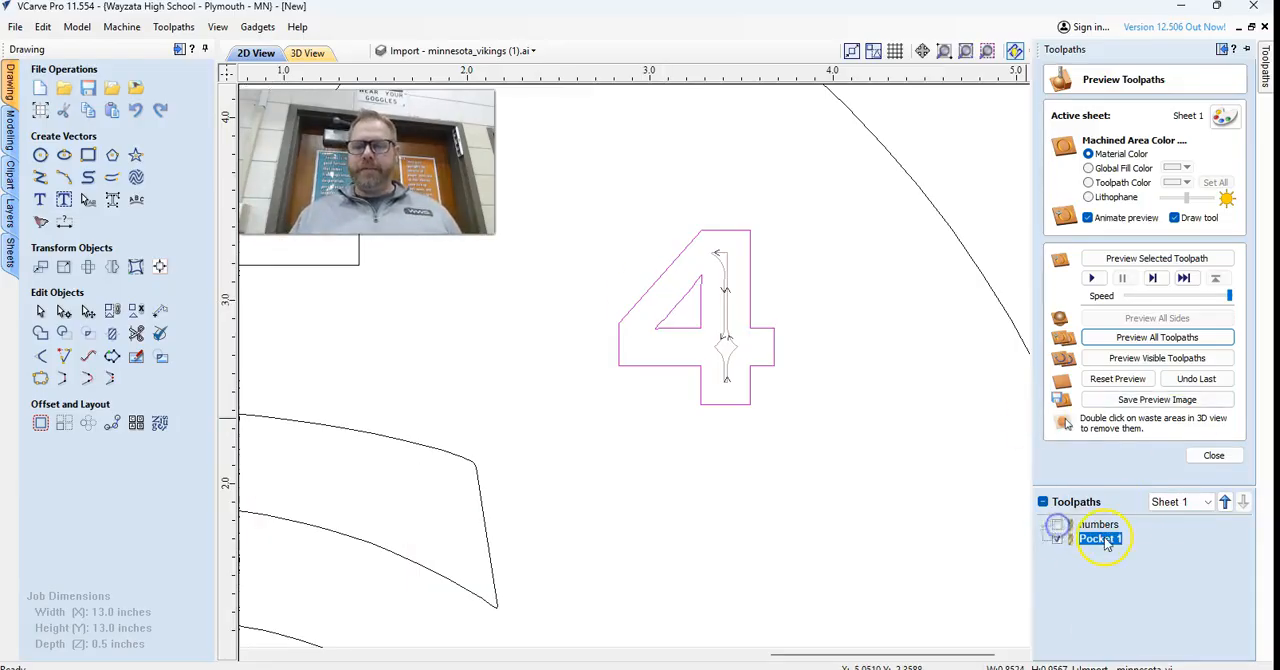
From Pocket 1's tool selection, add a new .125 Endmill below the 1/8" end mill in the tool database and create its cutting settings.
double_click(1105, 539)
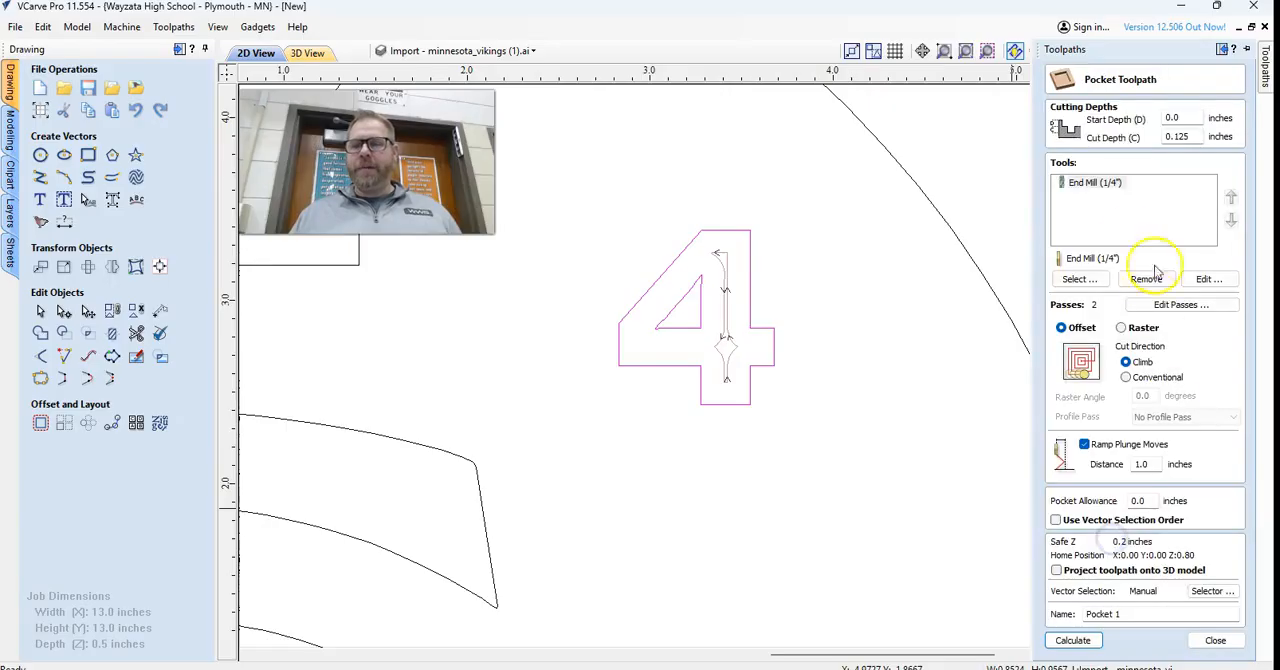
click(1076, 279)
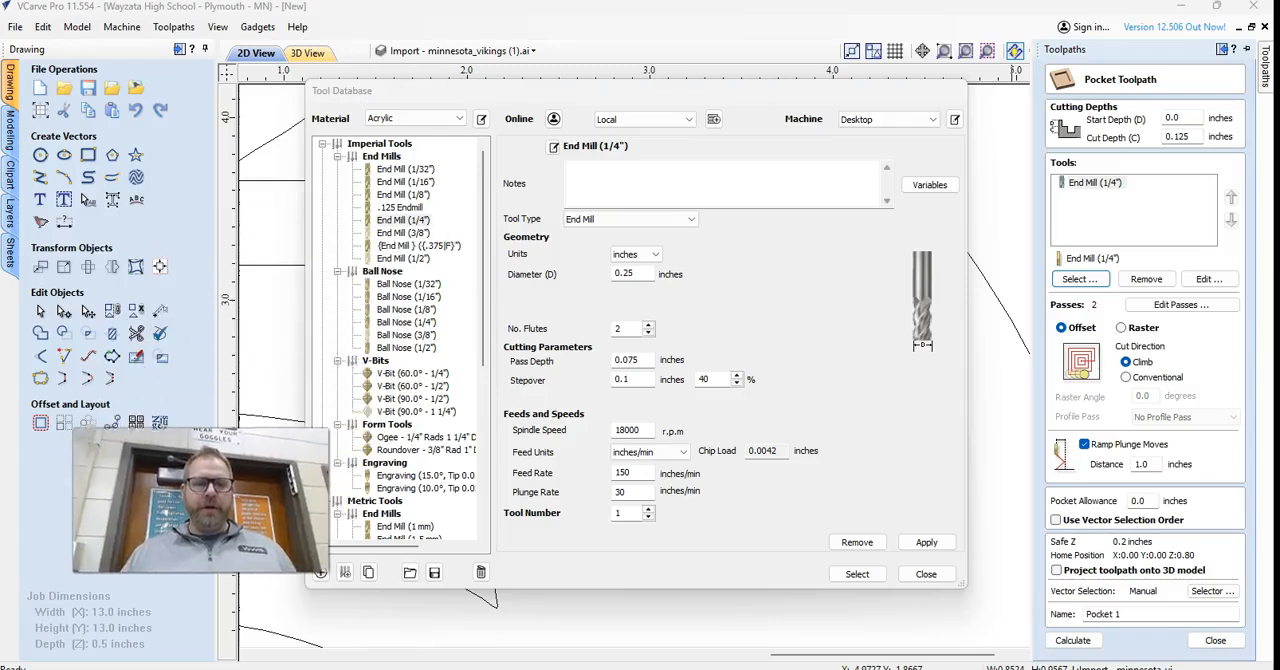
click(395, 195)
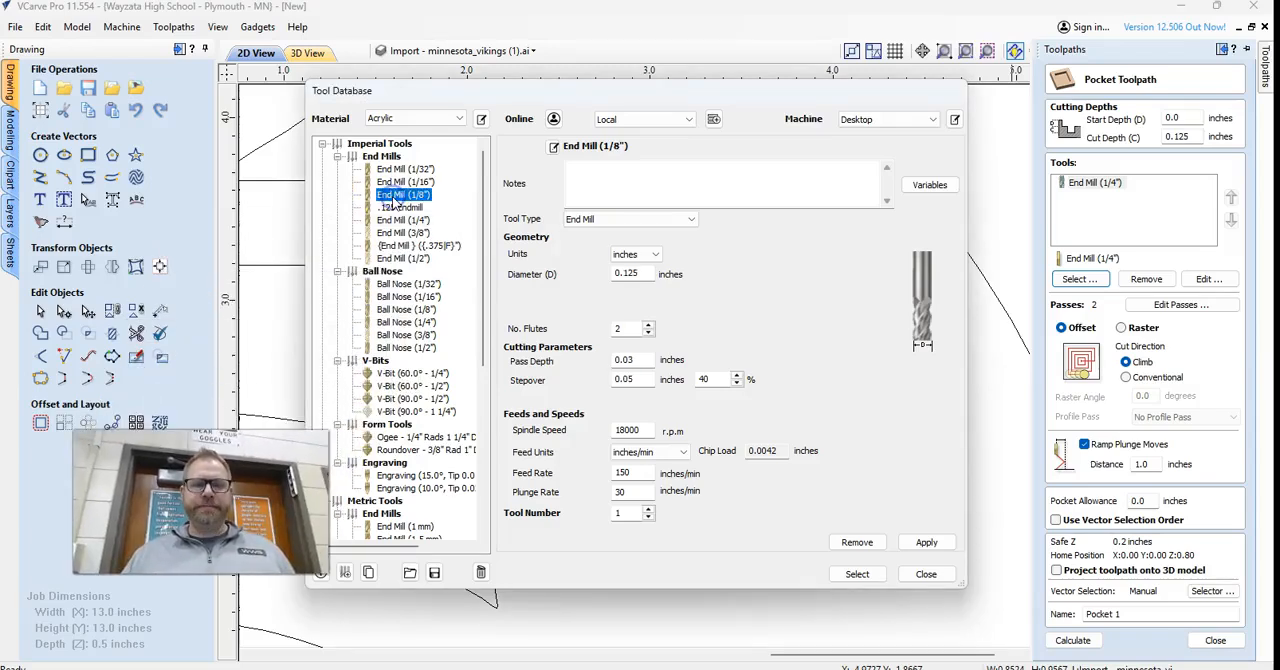
click(323, 578)
click(594, 178)
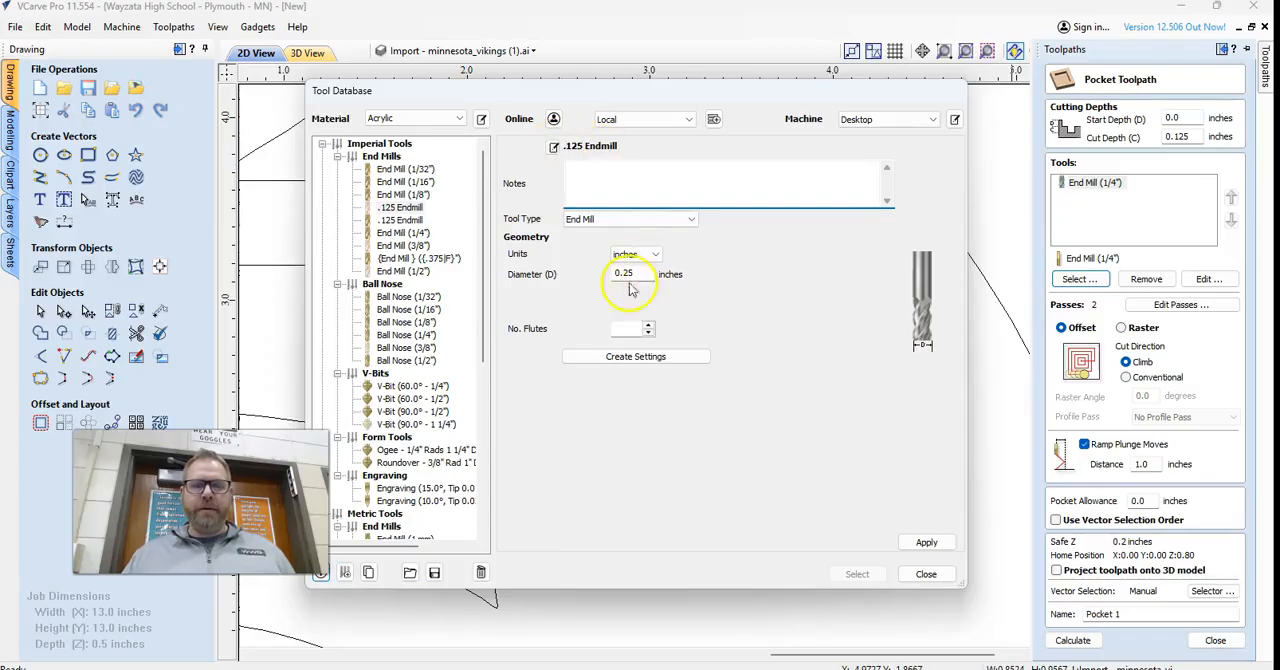
click(626, 357)
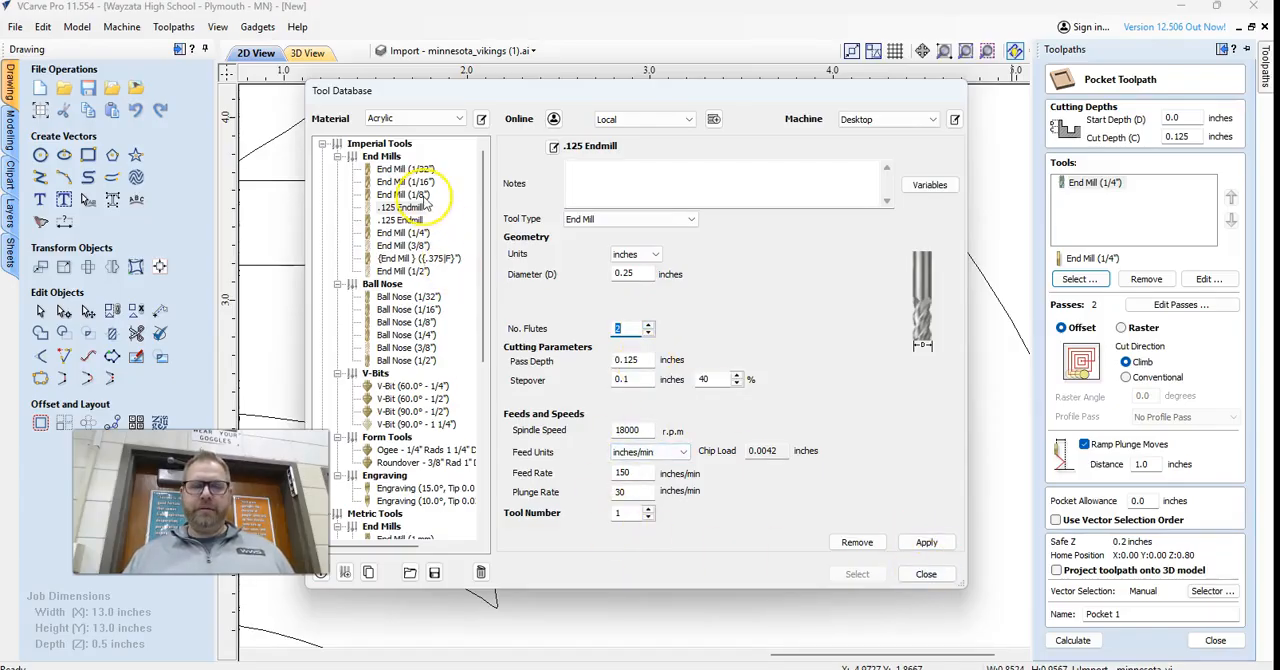
Add the new .125 Endmill to Pocket 1's tools and calculate the toolpath.
click(908, 574)
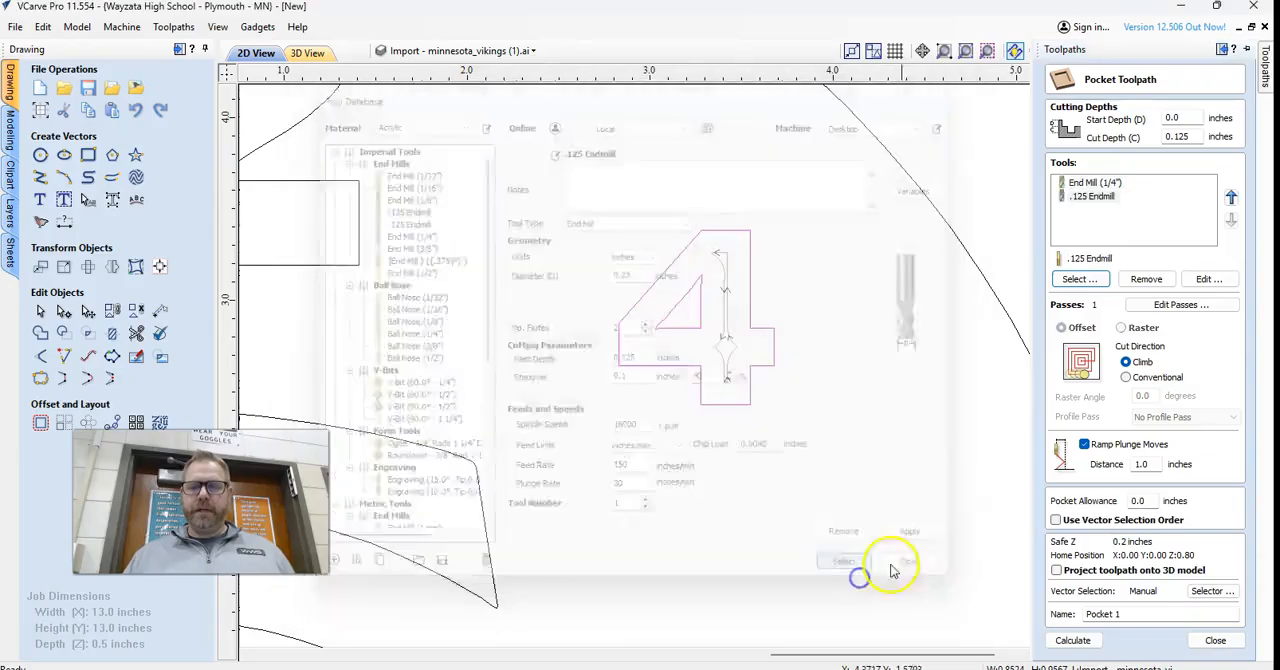
mouse_move(1265, 75)
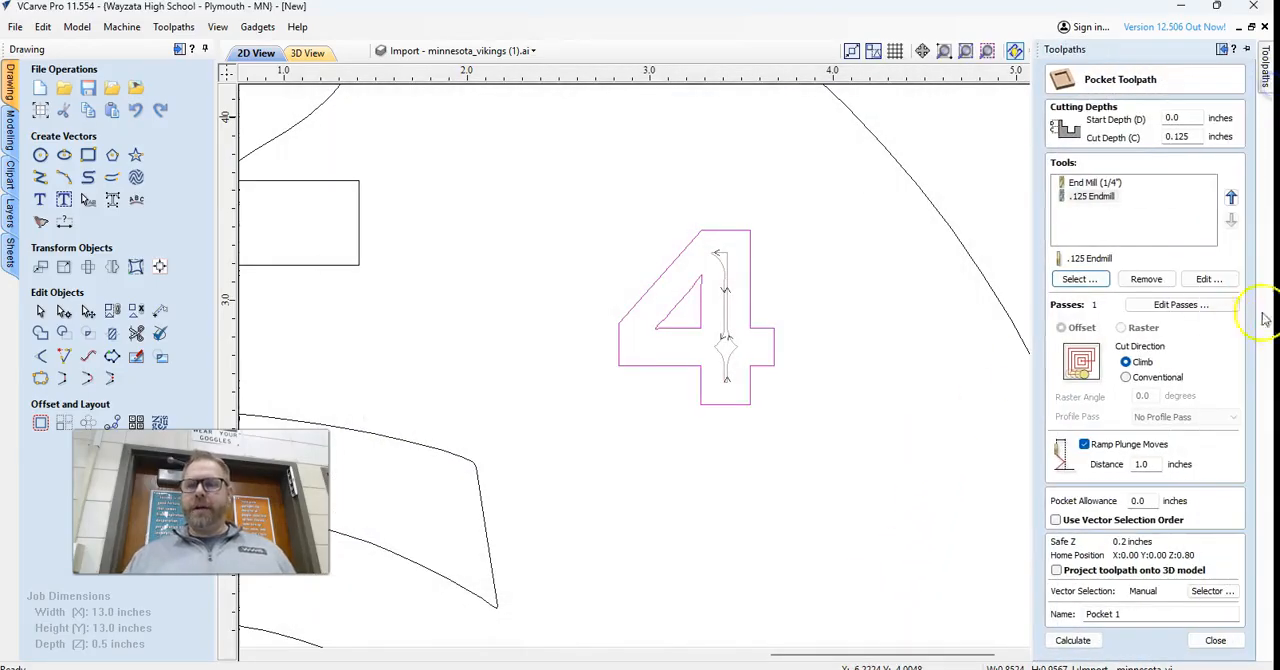
click(1074, 644)
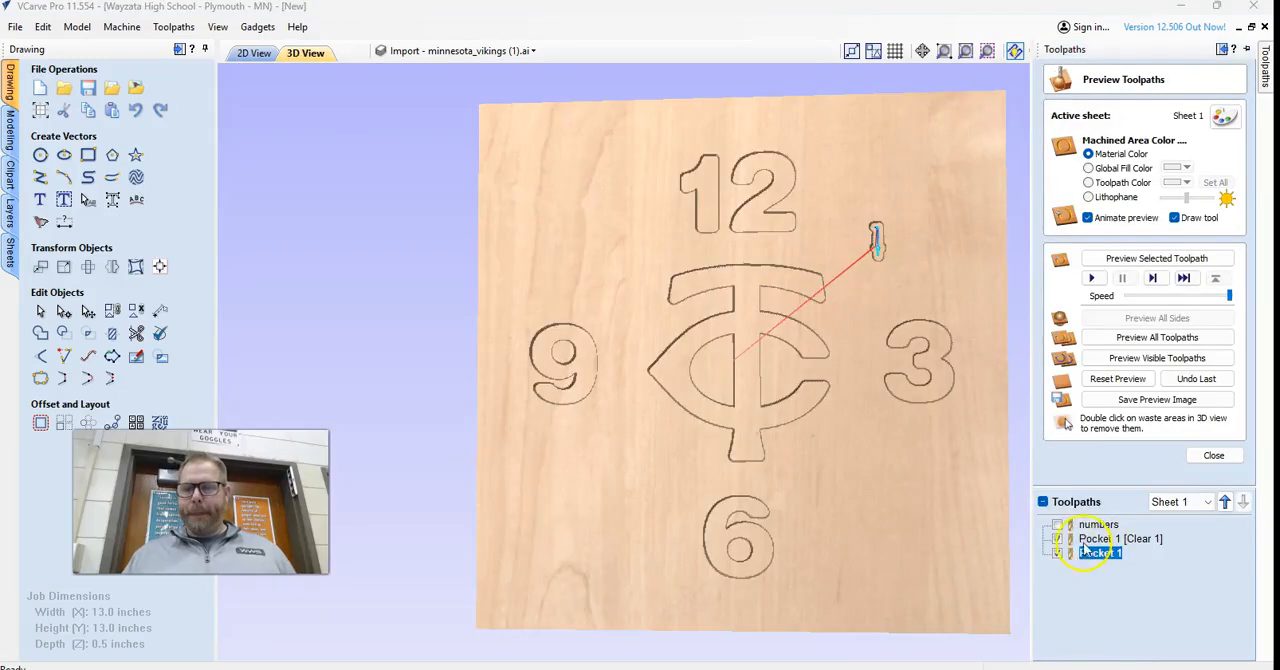
Remove the 1/4" end mill from Pocket 1, recalculate the toolpath with only the .125 Endmill, and close the preview settings.
double_click(1100, 552)
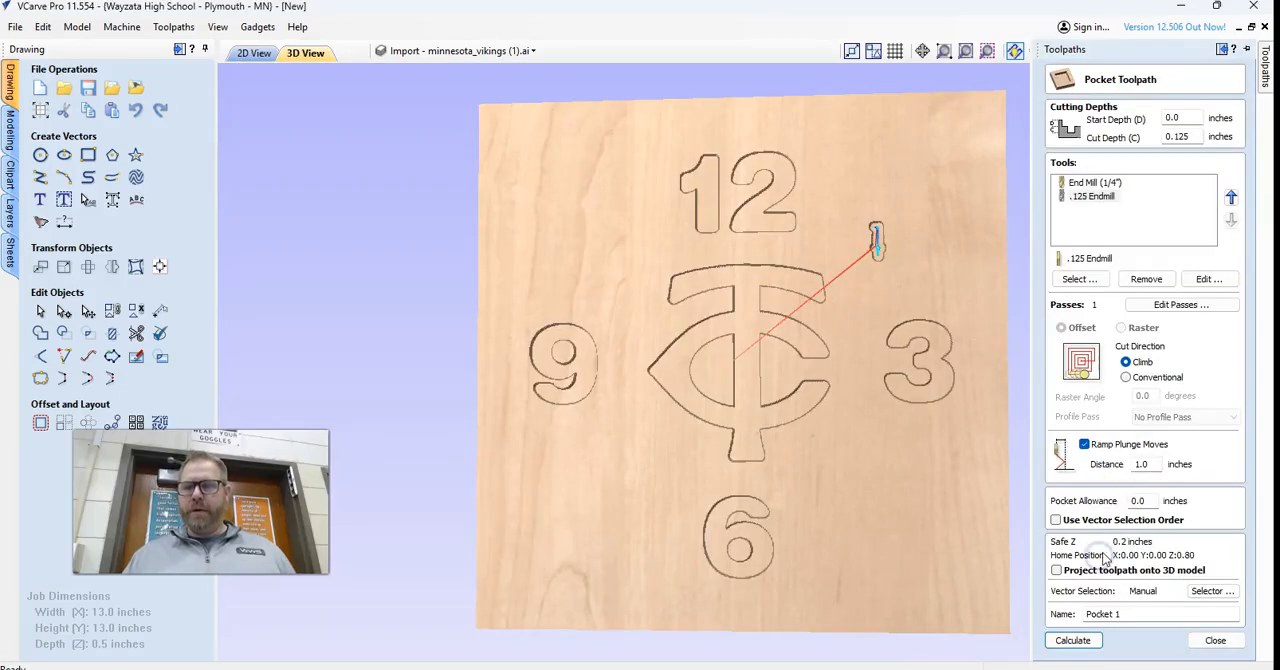
click(1095, 184)
click(1150, 280)
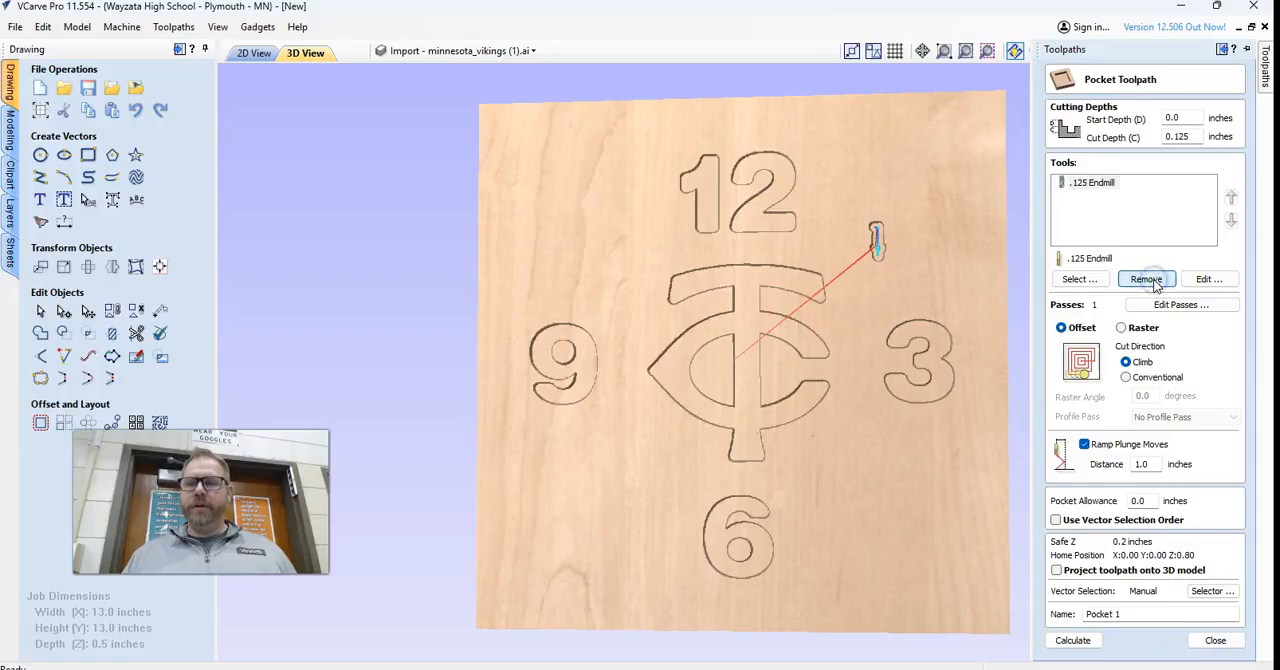
click(1075, 641)
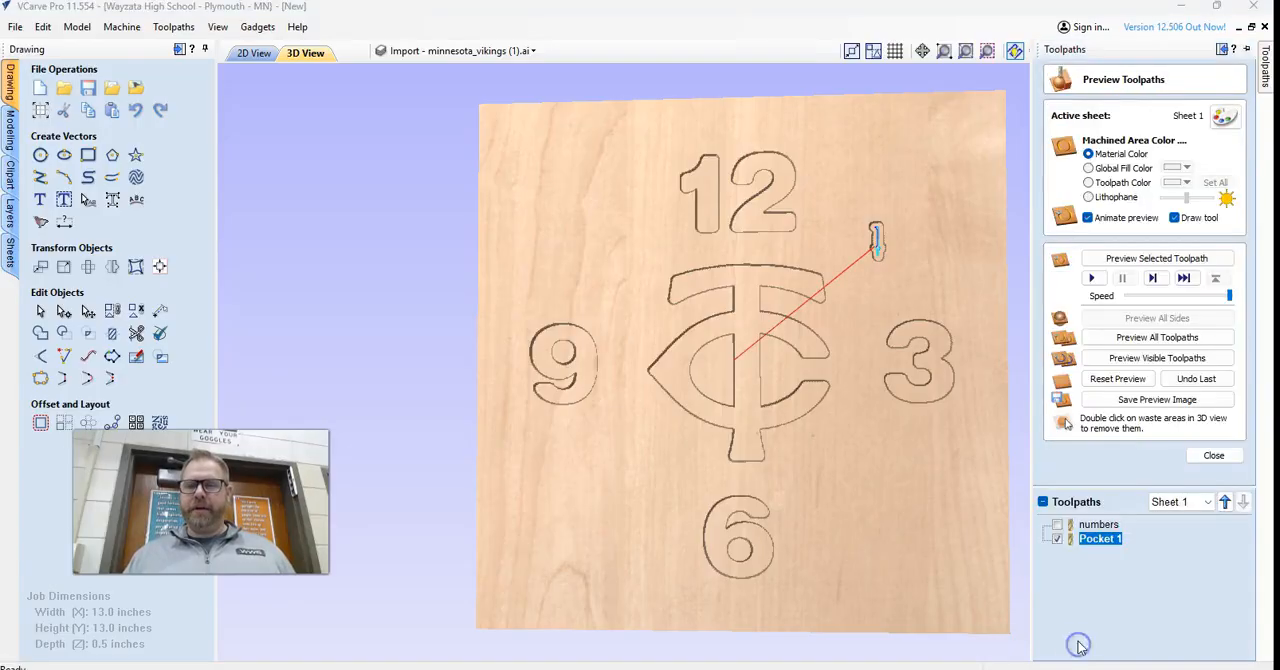
click(1213, 455)
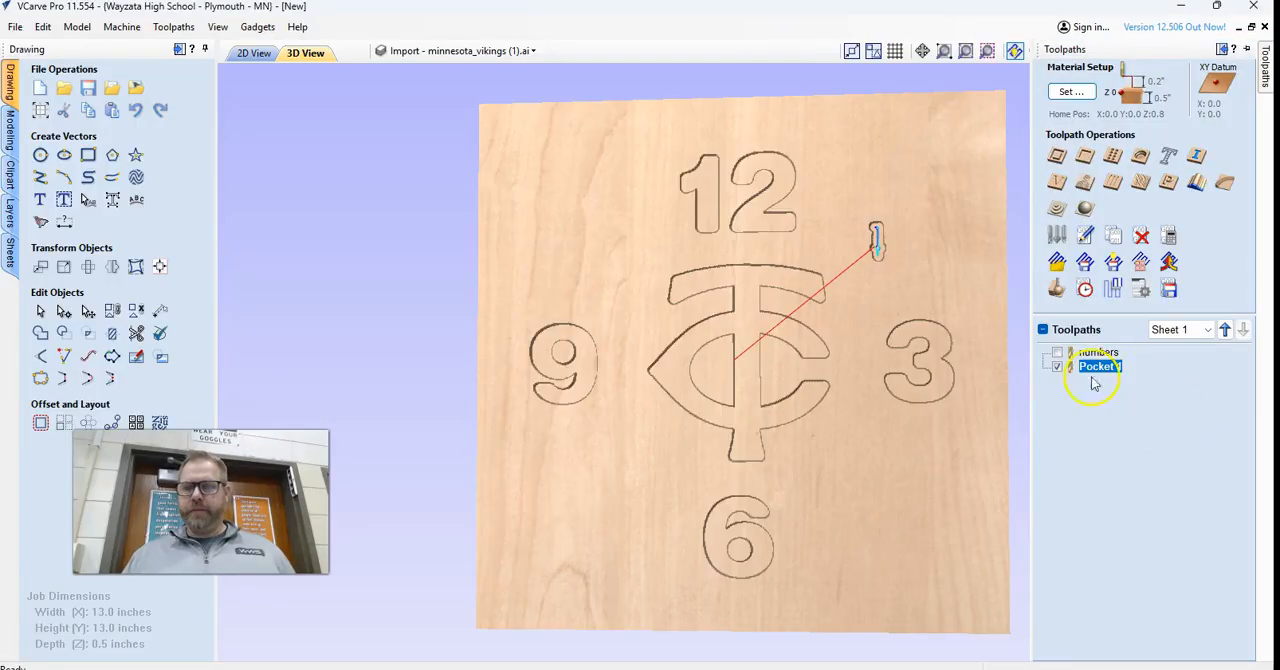
Reset the 3D preview and run it again for all toolpaths and for the visible Pocket 1 toolpath.
scroll(910, 260, up, 4)
scroll(914, 210, down, 4)
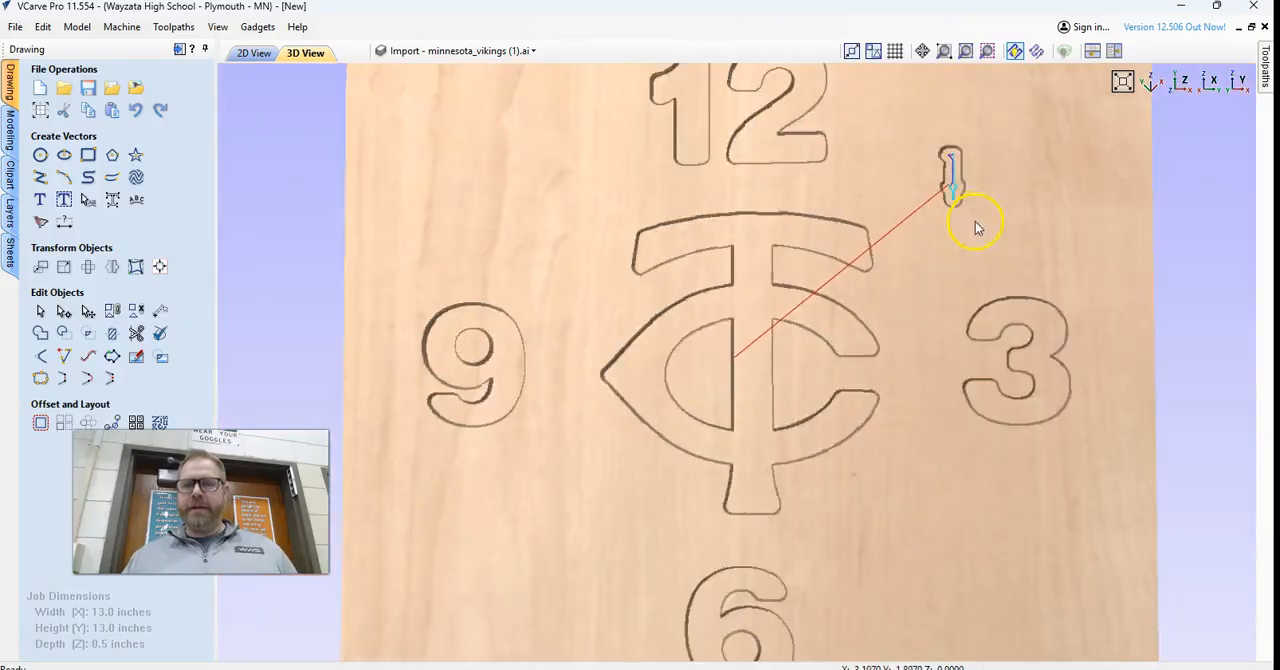
scroll(960, 160, up, 5)
scroll(966, 166, down, 4)
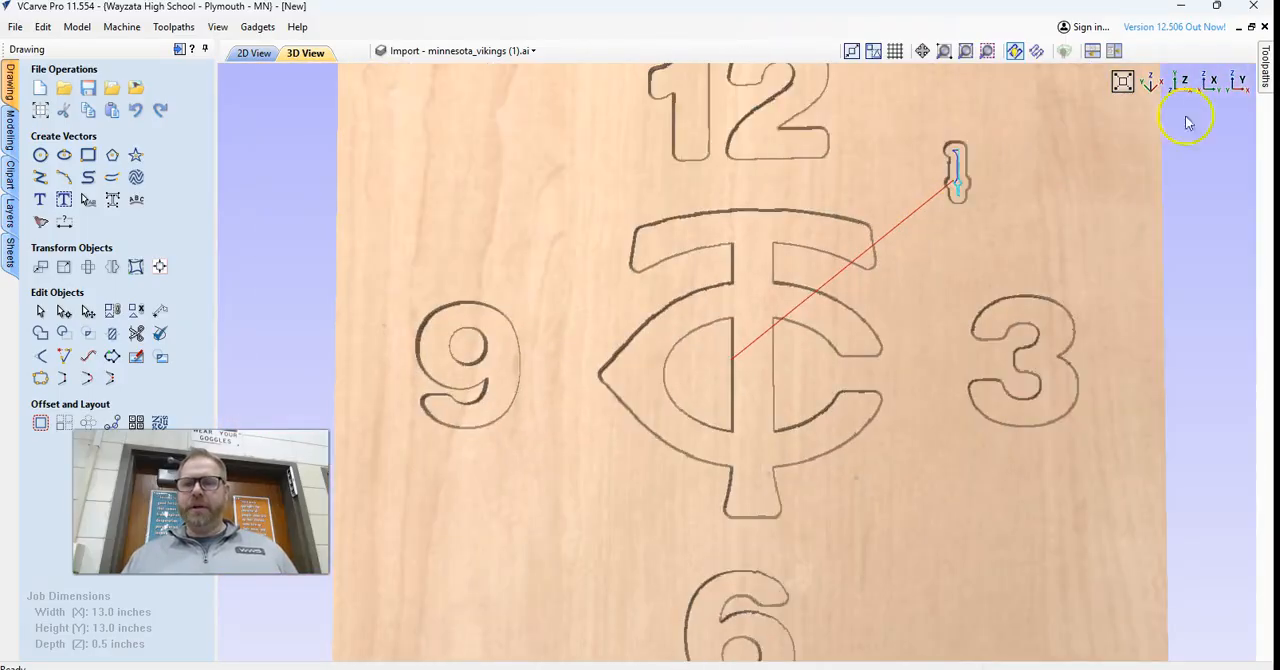
click(1268, 72)
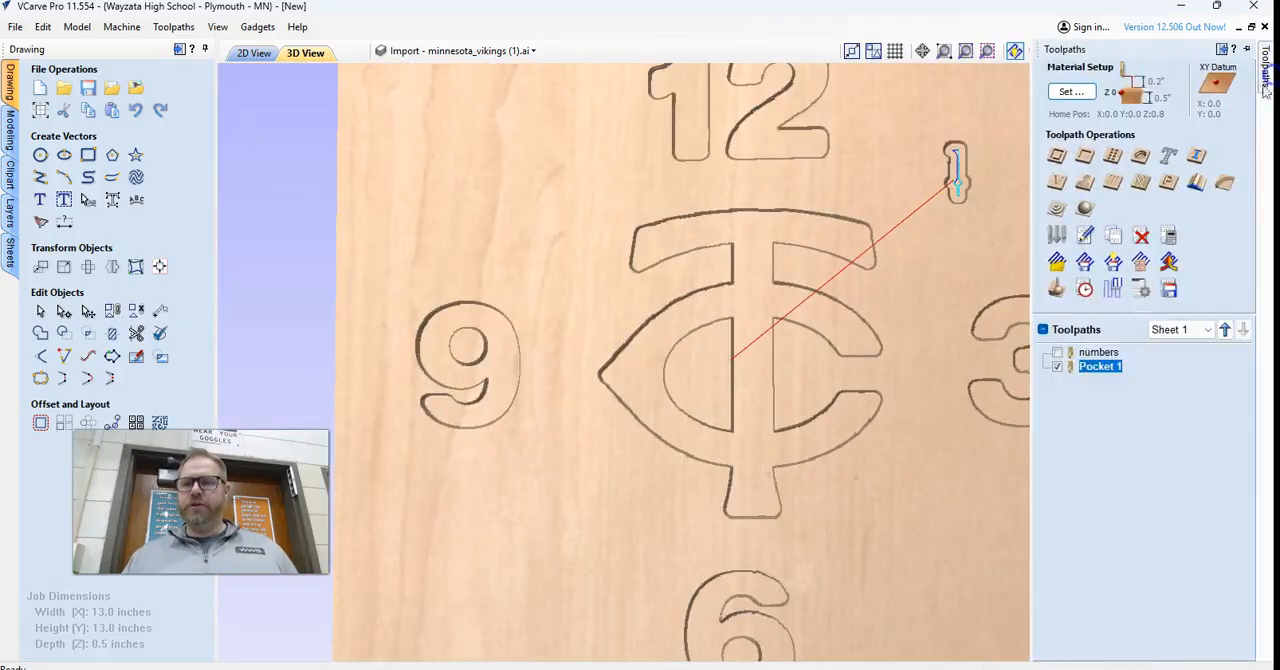
click(1081, 294)
click(1118, 379)
click(1145, 340)
click(1057, 538)
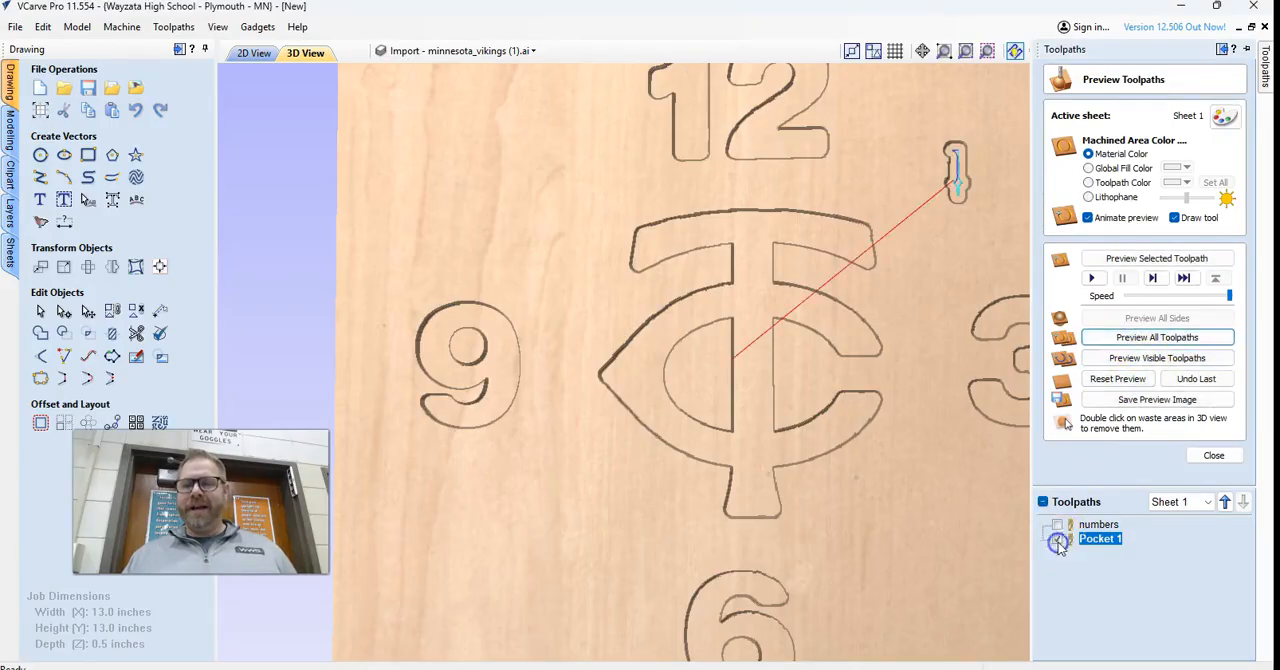
click(1128, 360)
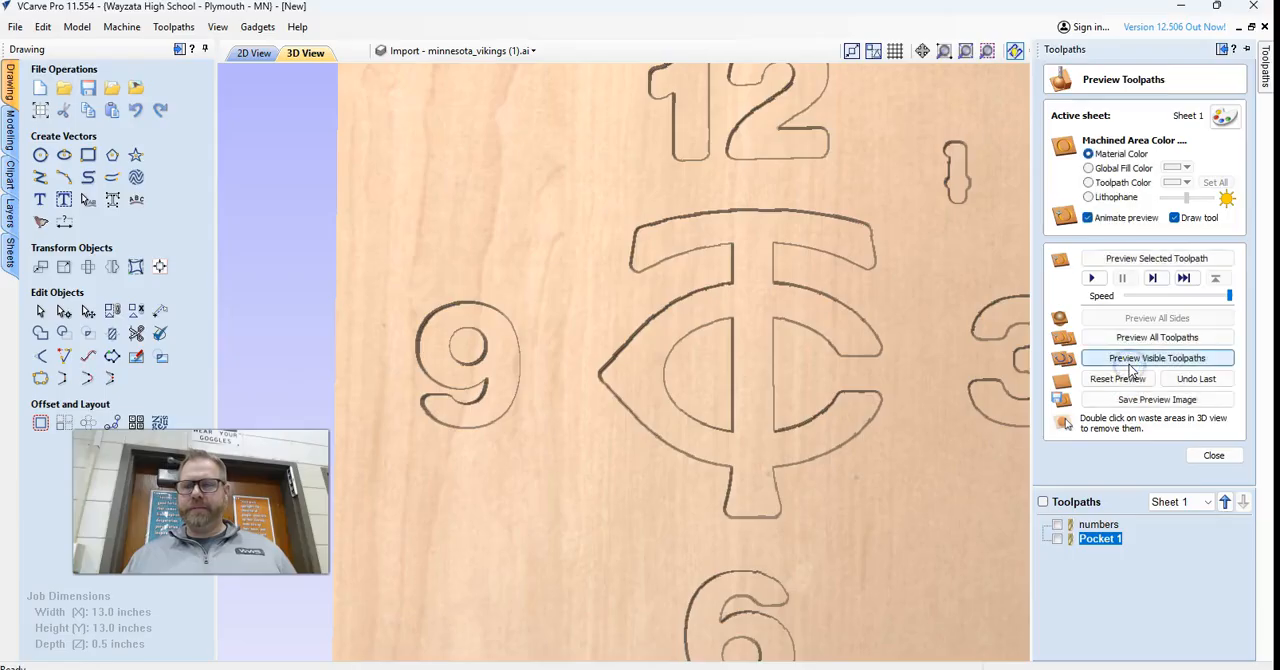
Show Pocket 1 in the 2D view and examine its path inside the small 4 and its pocket settings.
click(1057, 540)
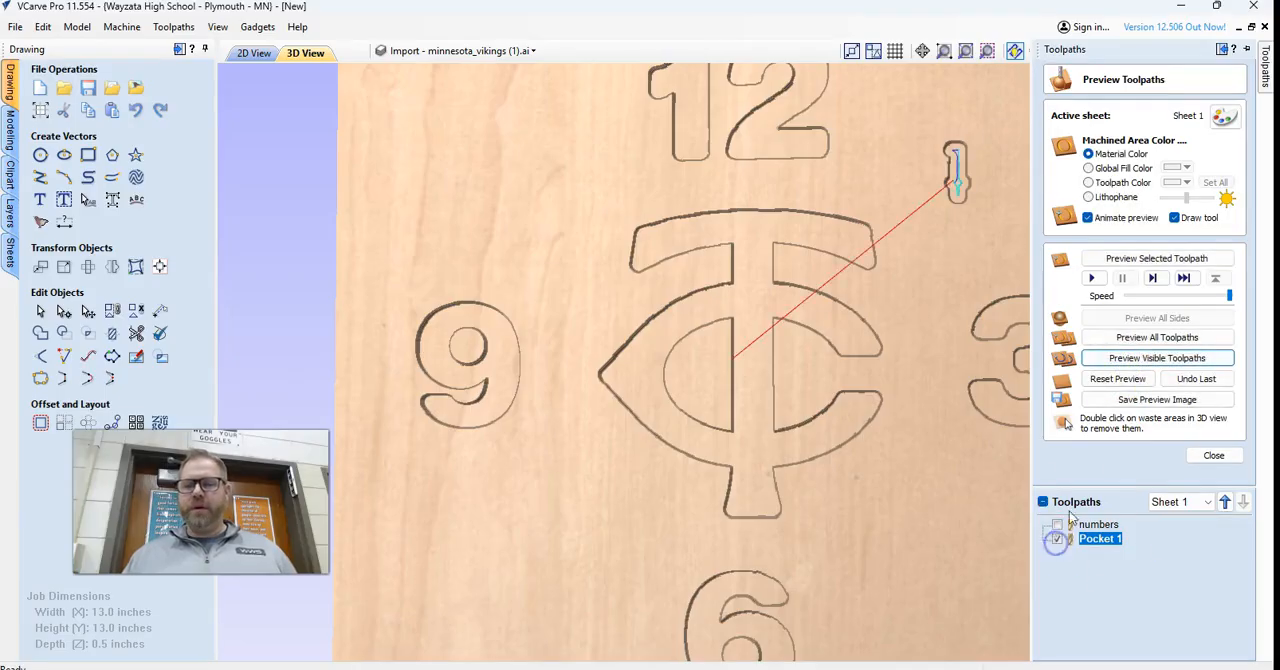
click(250, 55)
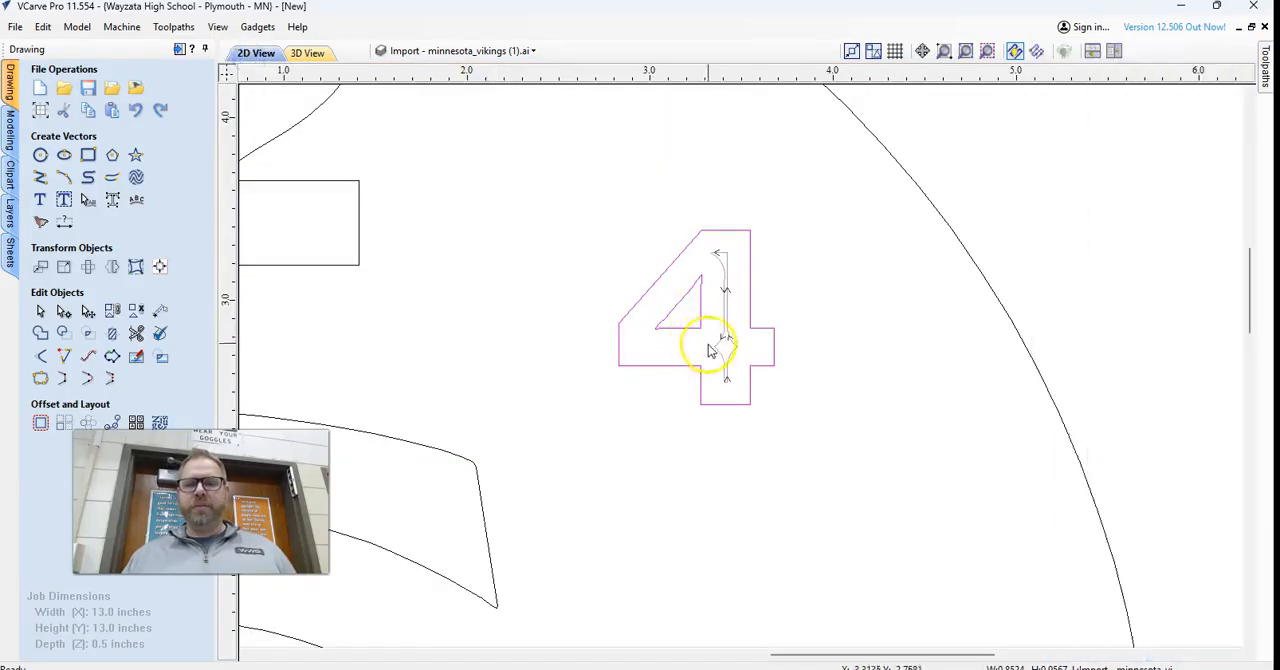
scroll(712, 335, down, 5)
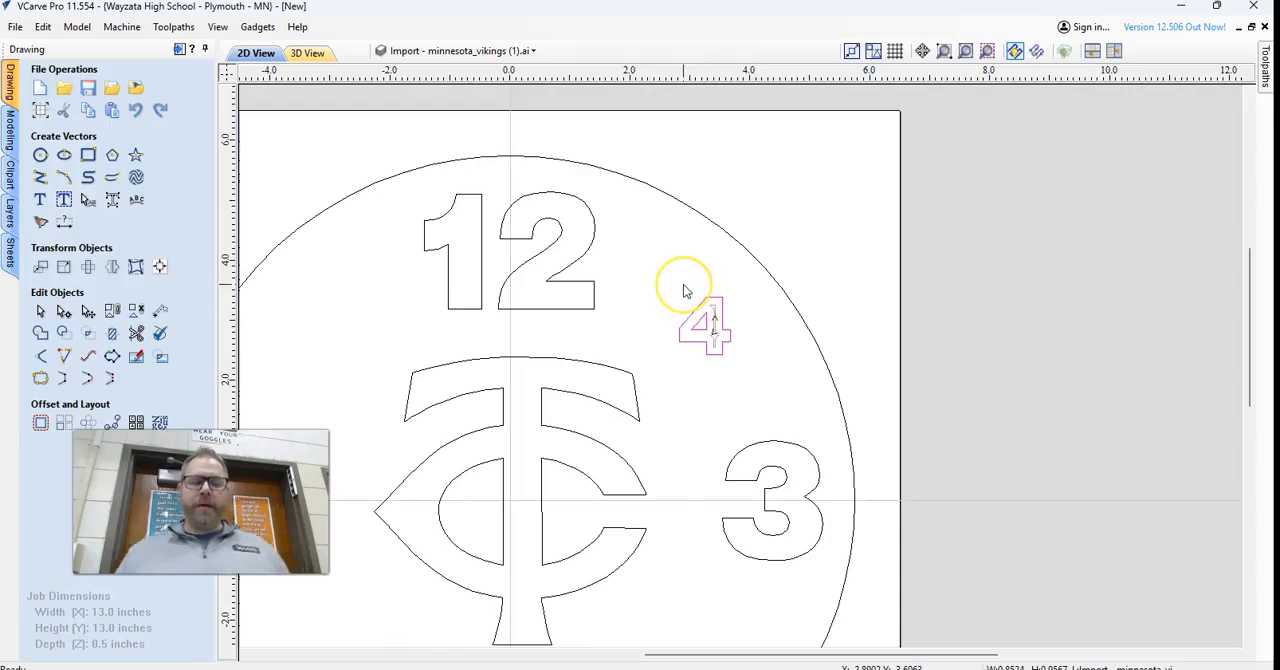
click(700, 303)
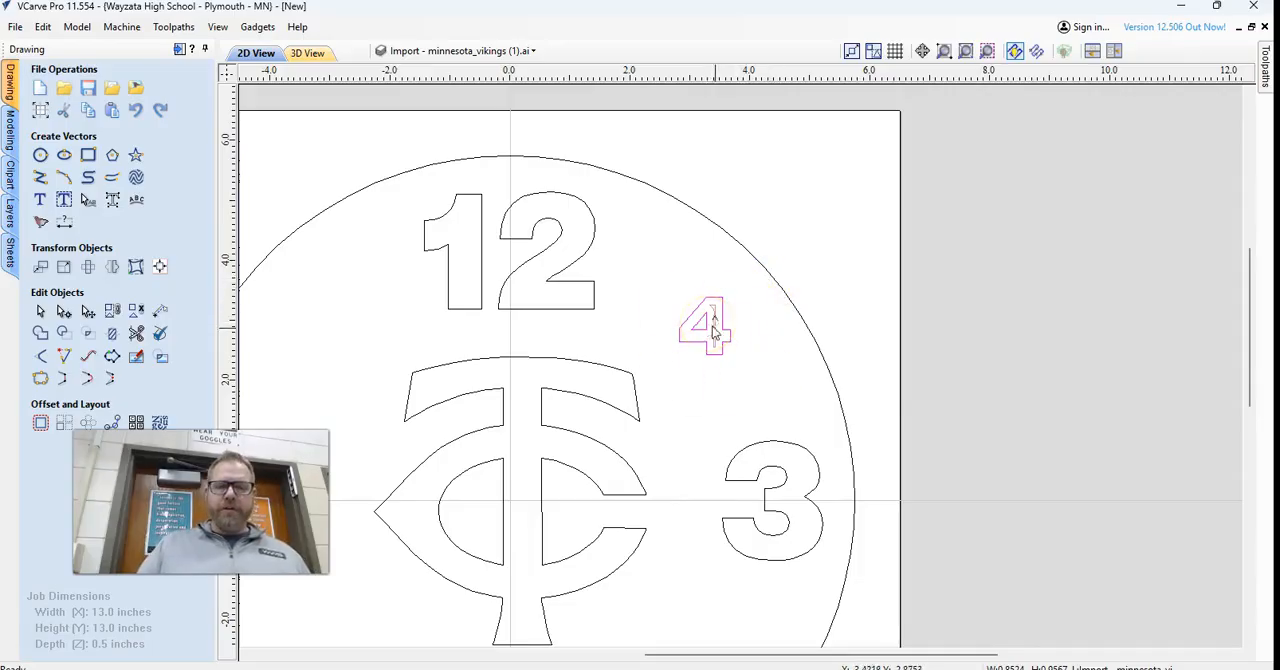
click(677, 277)
scroll(694, 320, up, 4)
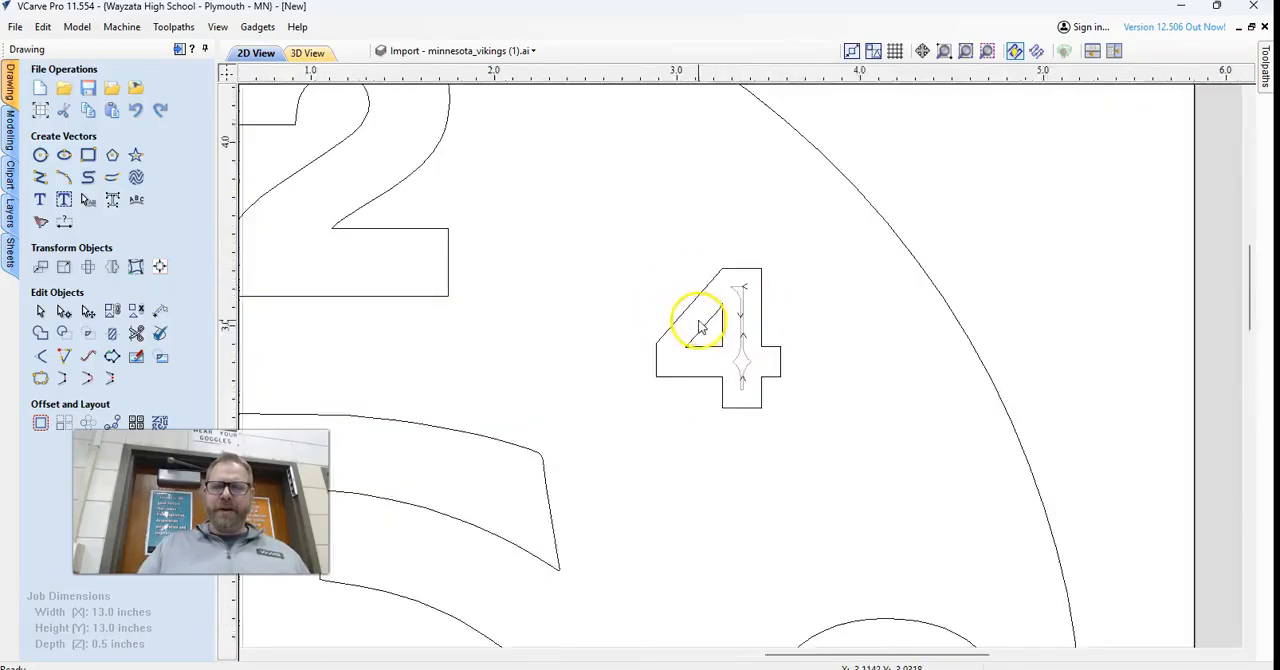
click(694, 280)
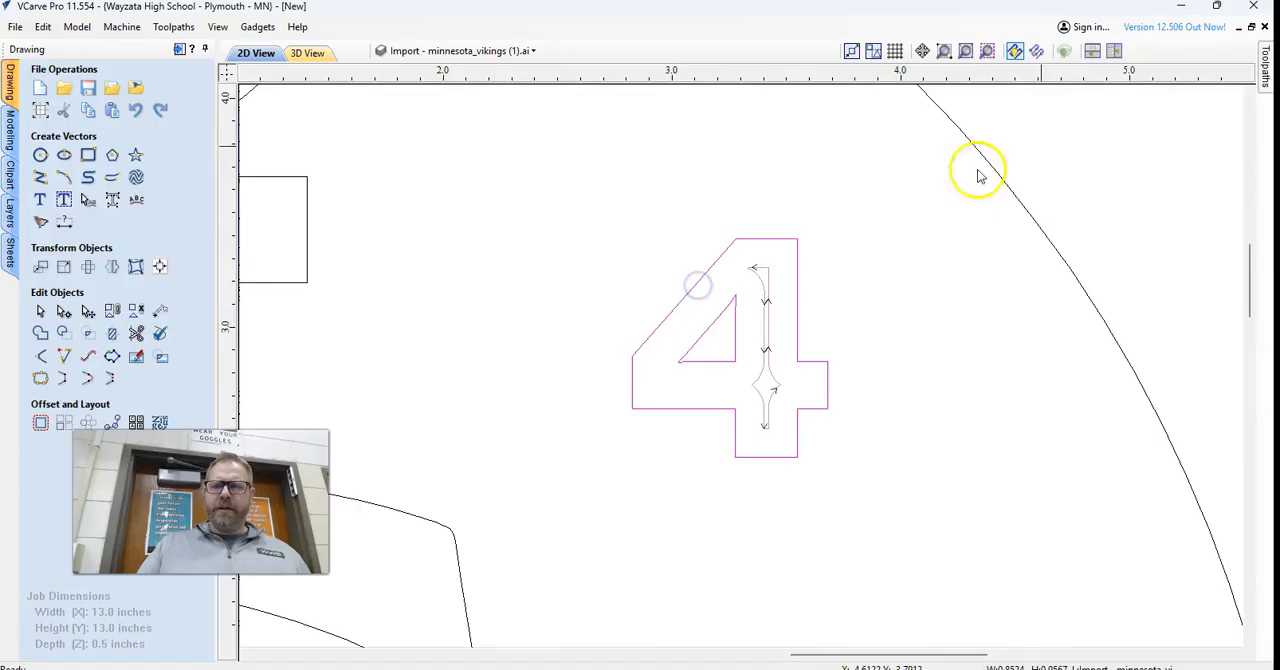
click(1266, 72)
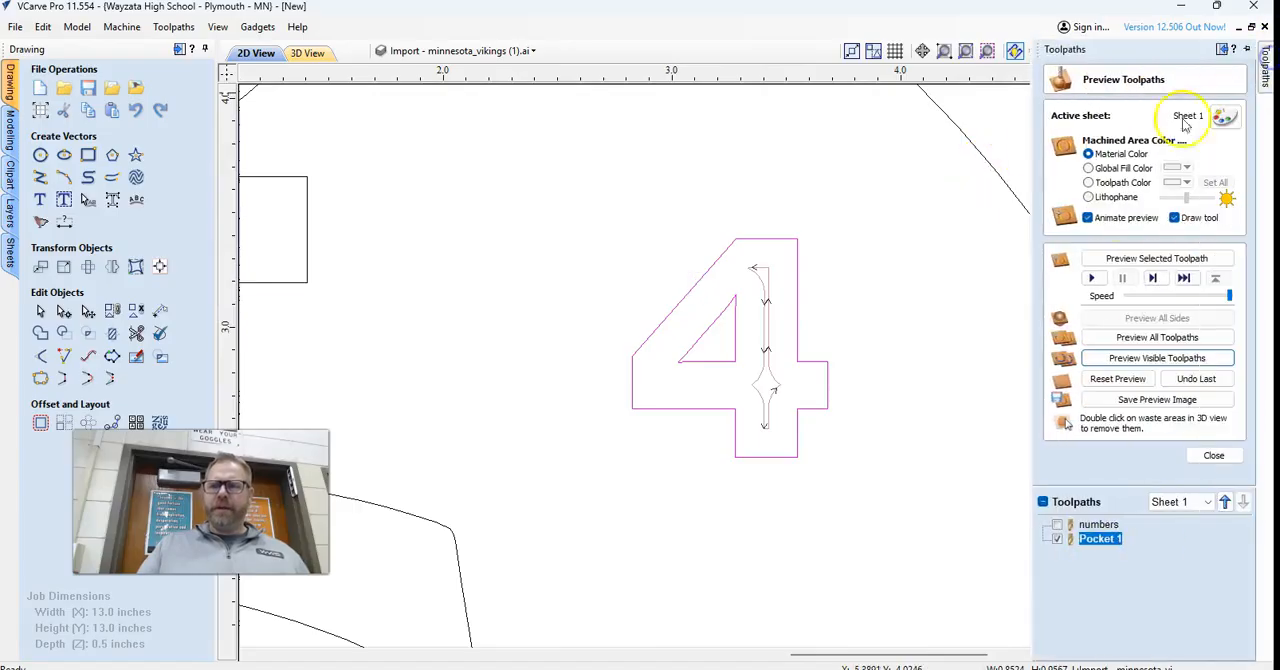
double_click(1095, 540)
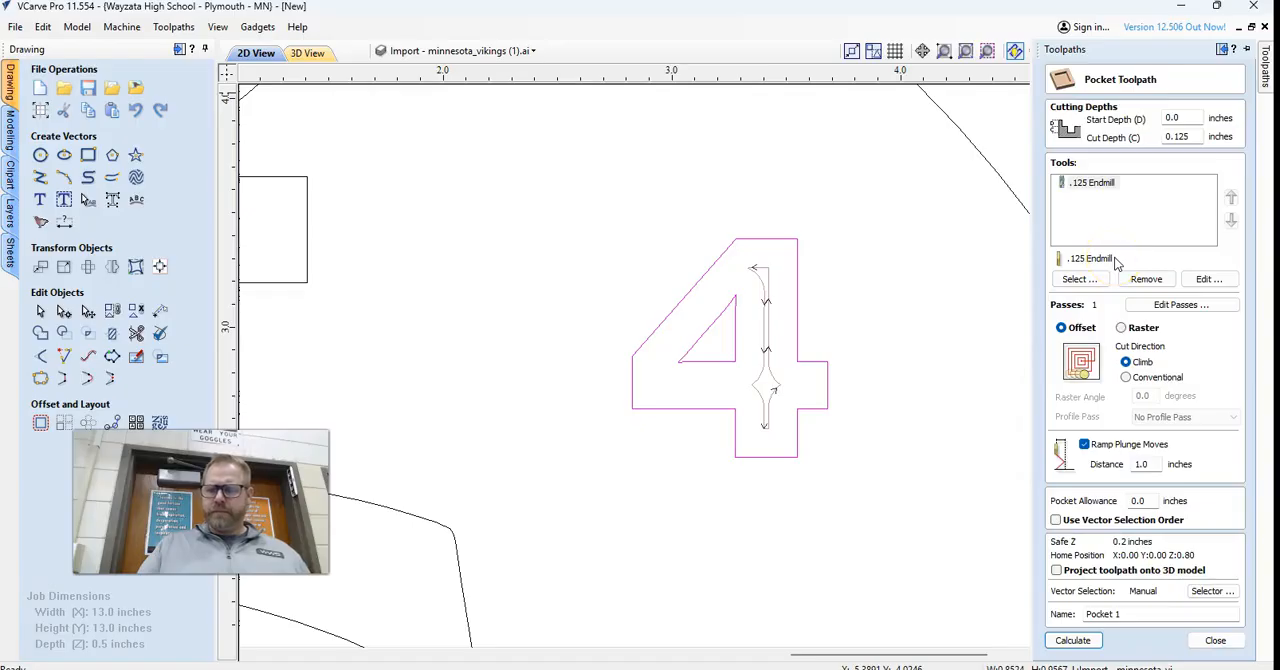
click(1215, 640)
Enlarge the small 4 to about 1.11 inches wide and 1.24 inches high, and recalculate all toolpaths.
click(717, 262)
drag(623, 229, 578, 201)
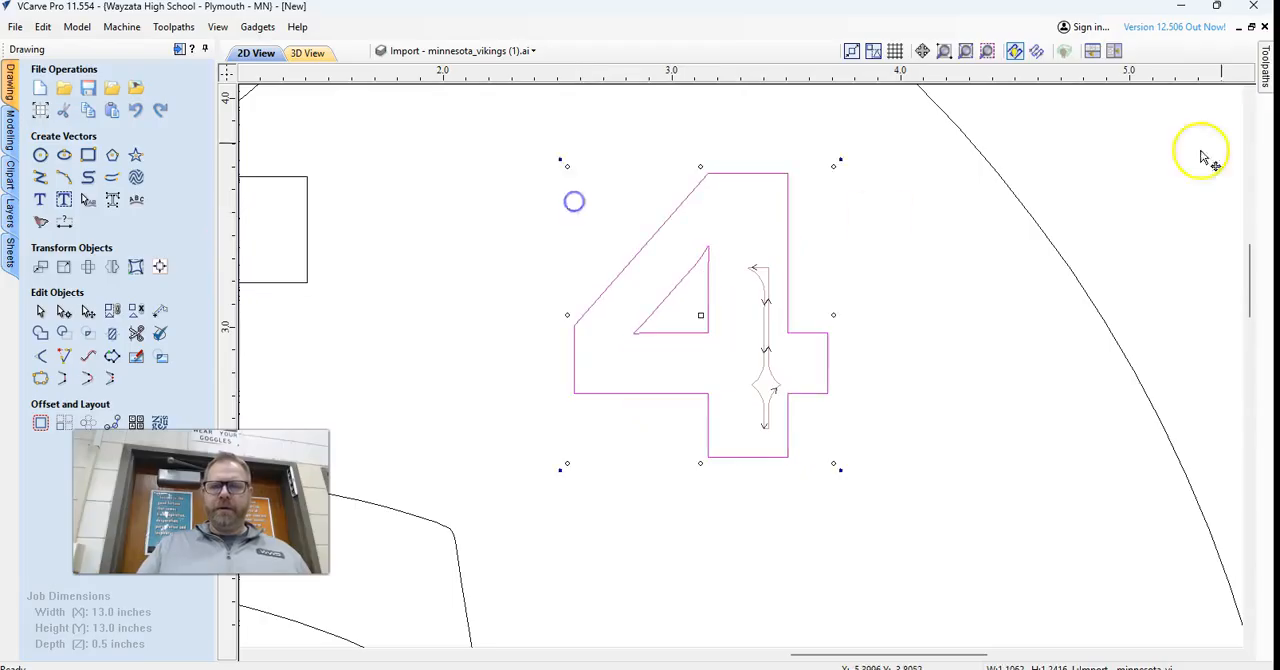
mouse_move(1266, 58)
right_click(1118, 383)
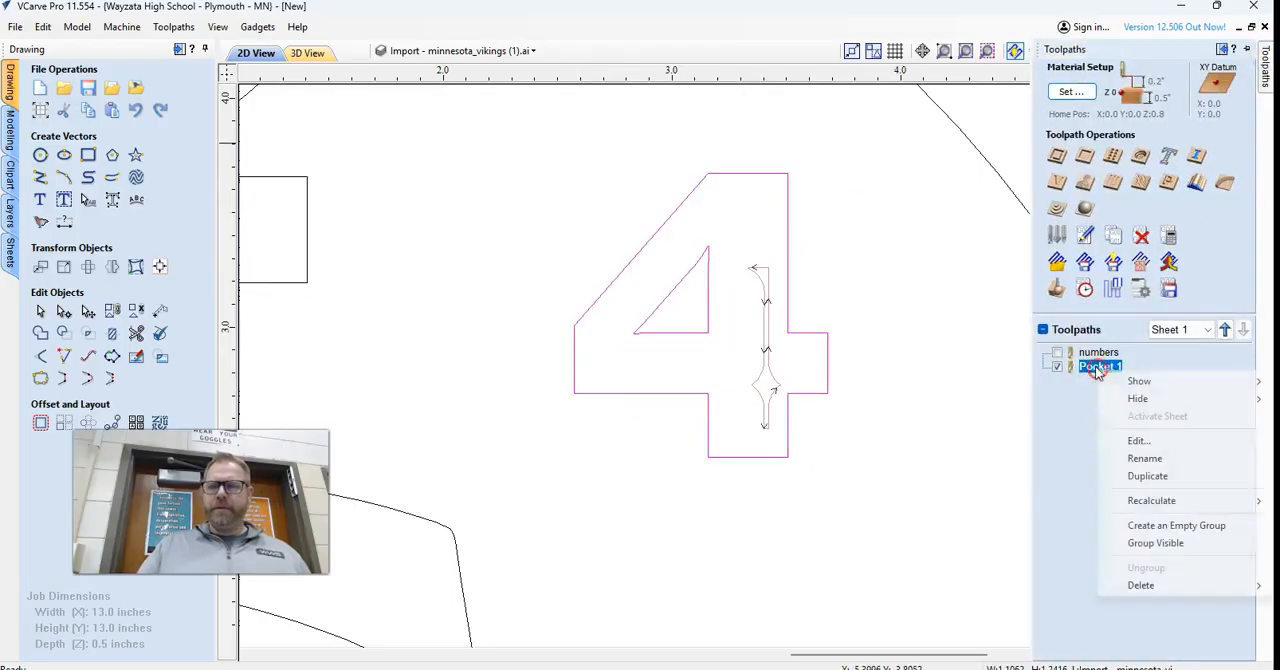
mouse_move(1120, 503)
click(1030, 538)
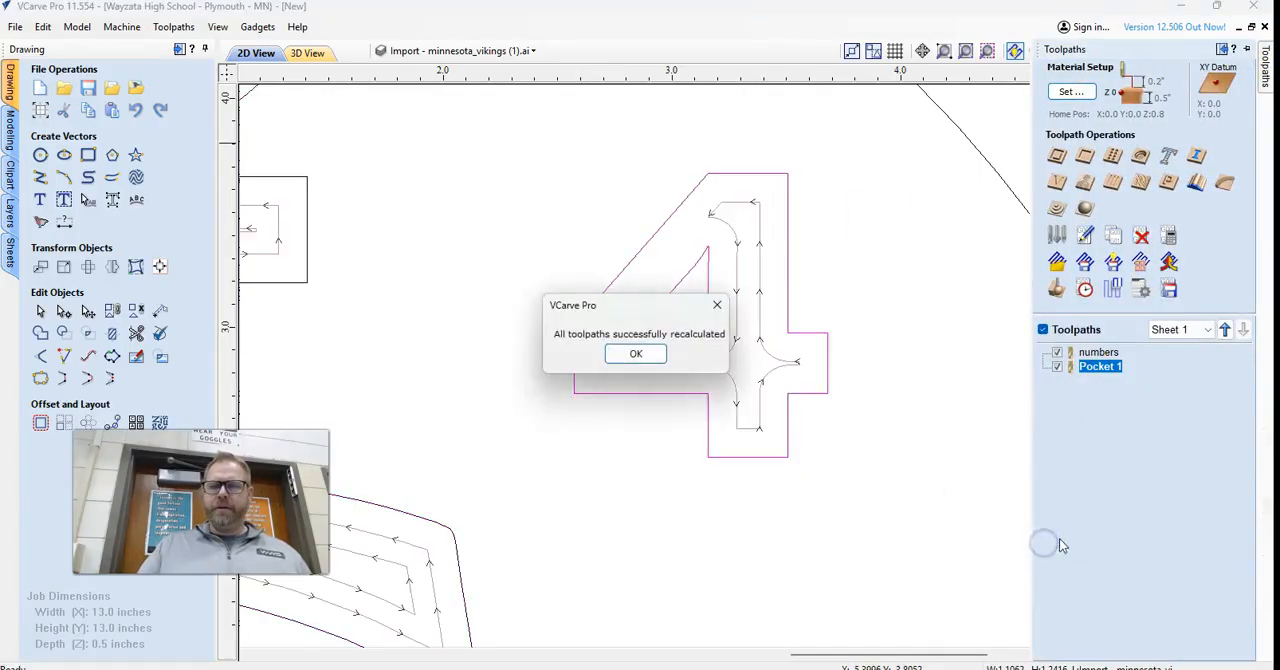
Enlarge the small 4 to about 1.38 inches wide and 1.54 inches high, leaving it as editable text.
click(636, 353)
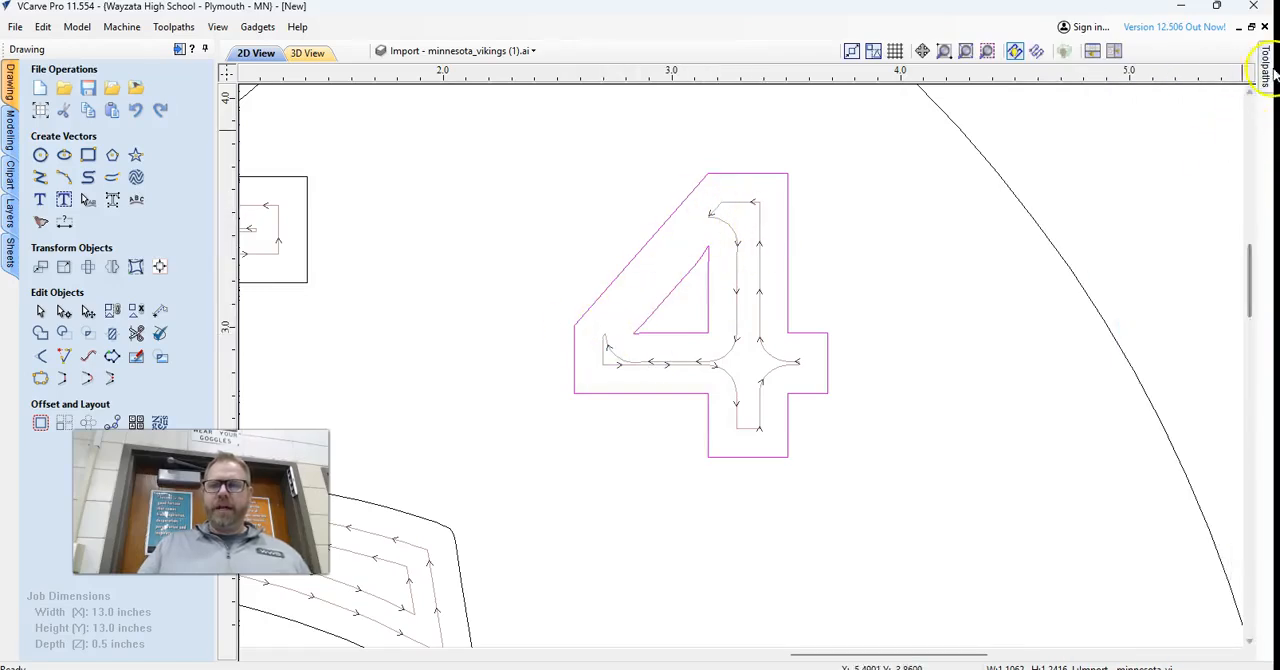
mouse_move(1268, 72)
click(794, 252)
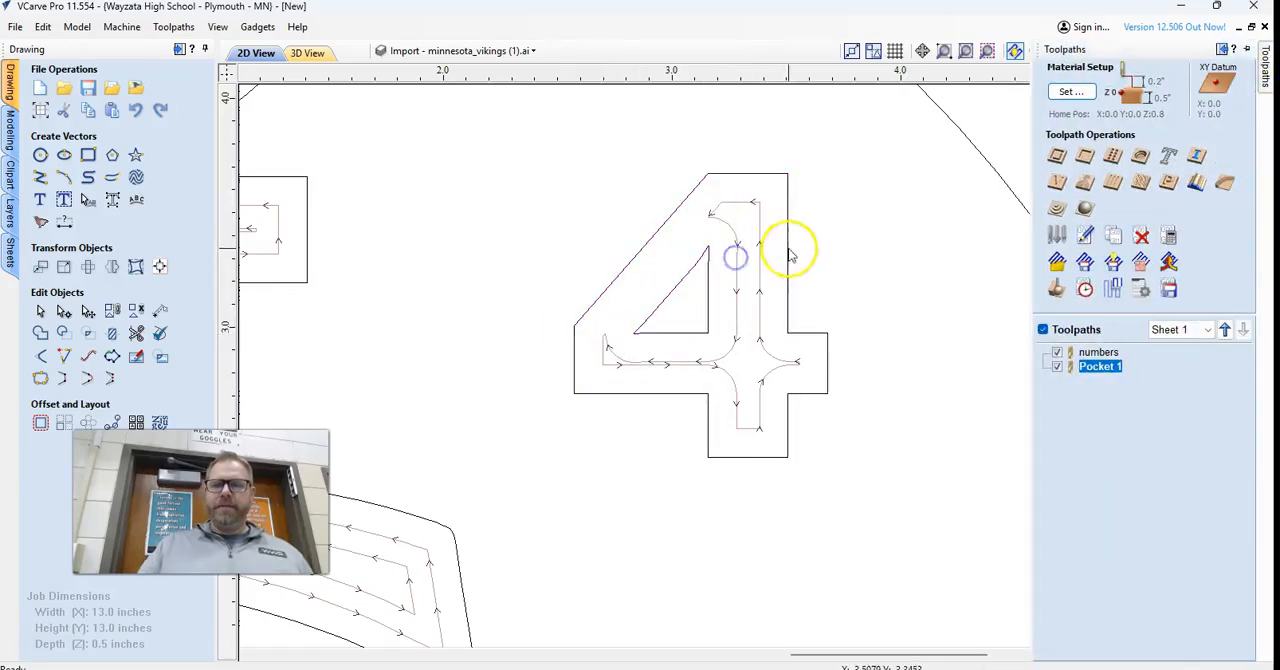
click(72, 314)
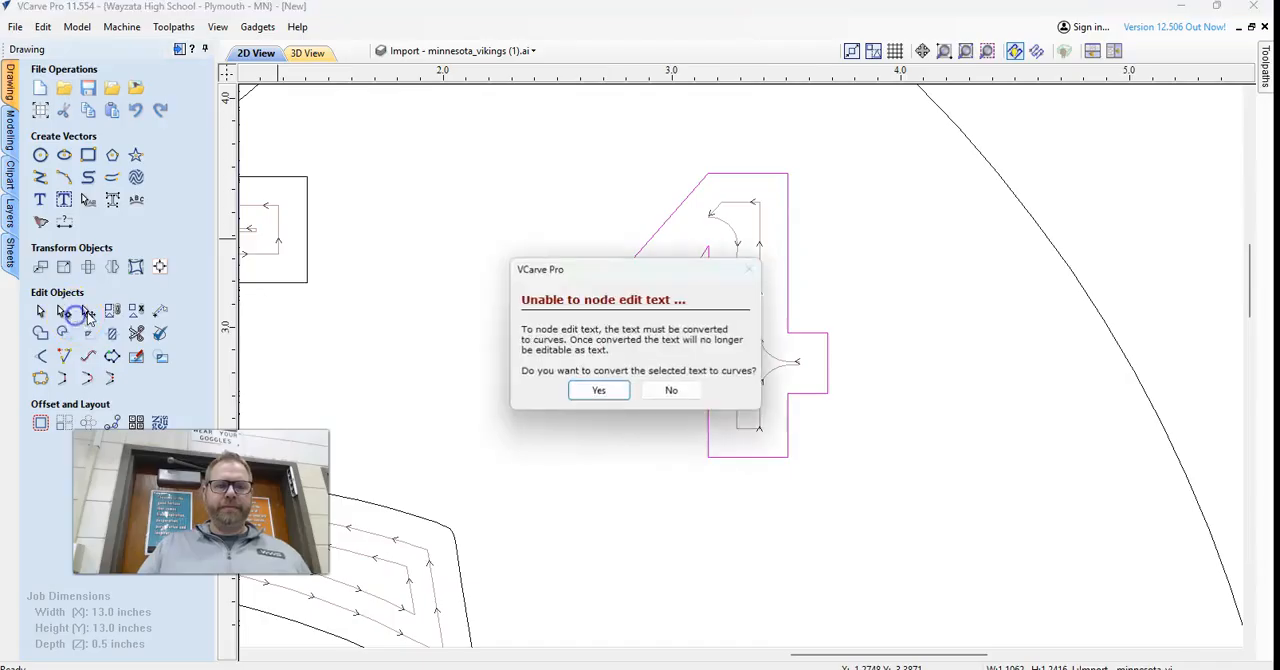
click(690, 398)
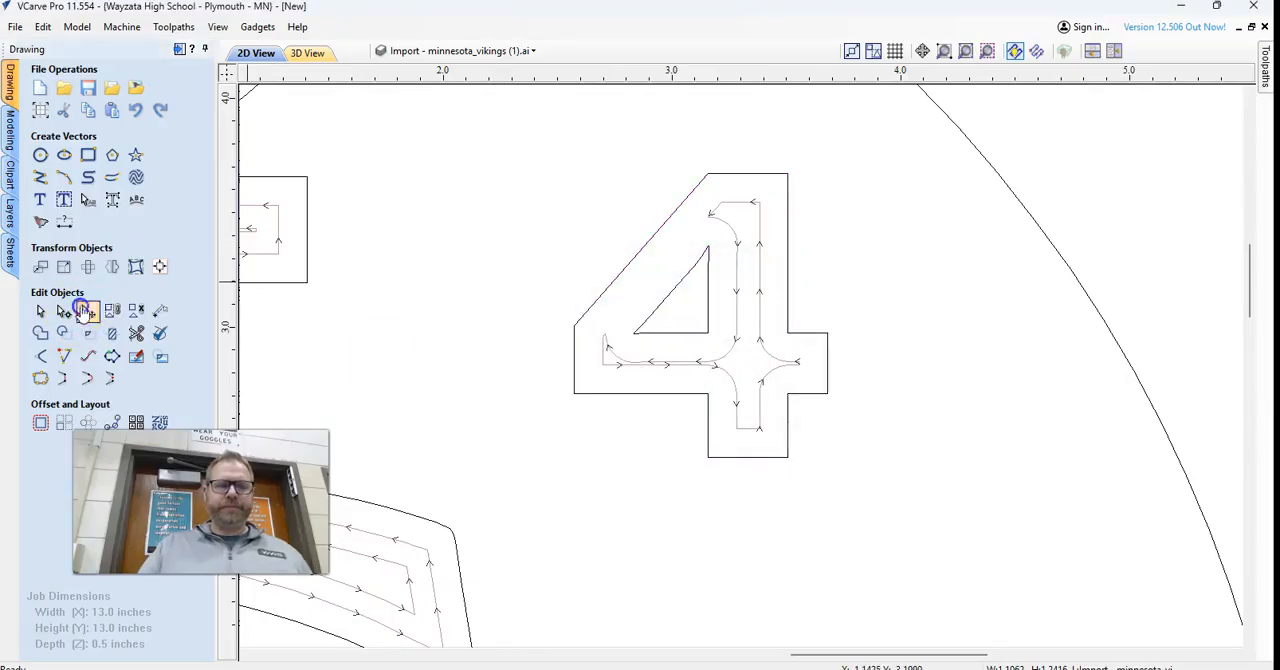
click(659, 240)
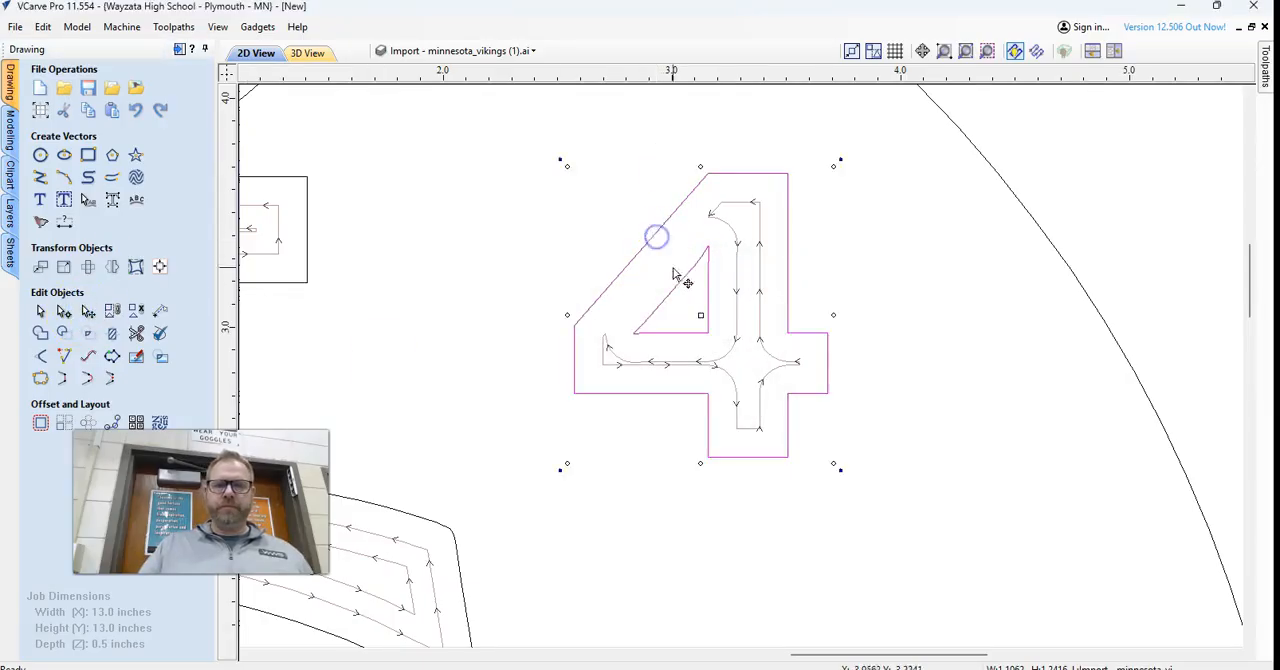
drag(832, 461, 885, 492)
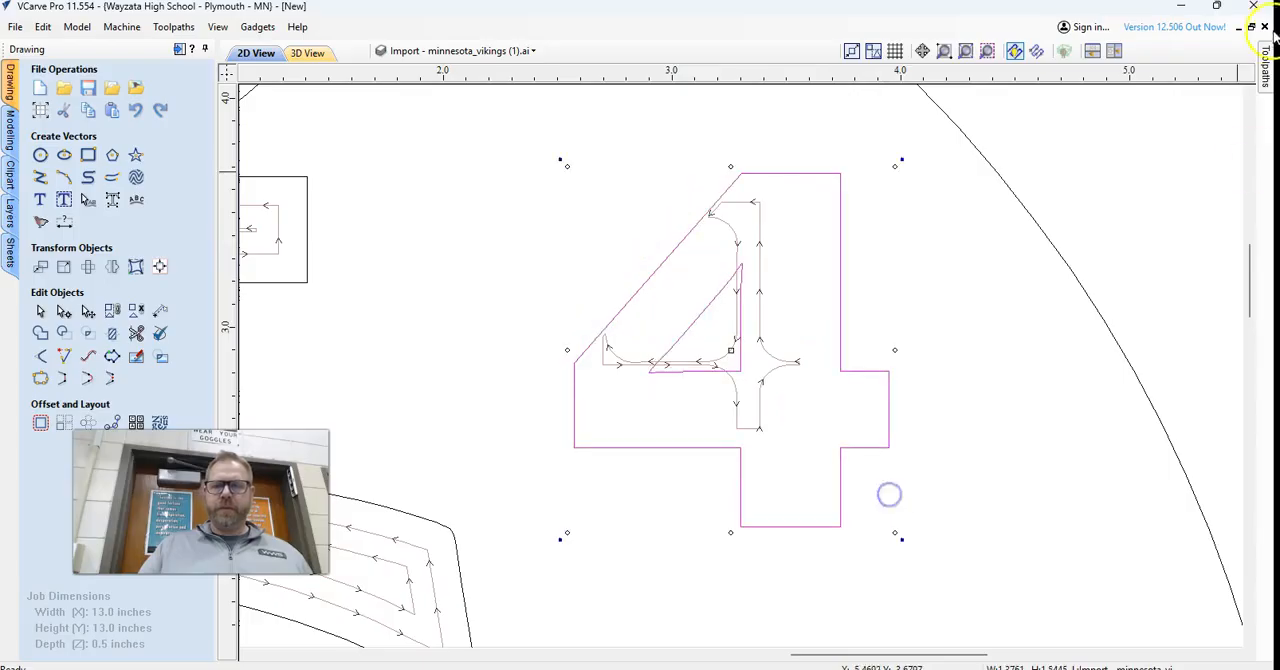
Recalculate all toolpaths for the enlarged small 4.
click(1265, 75)
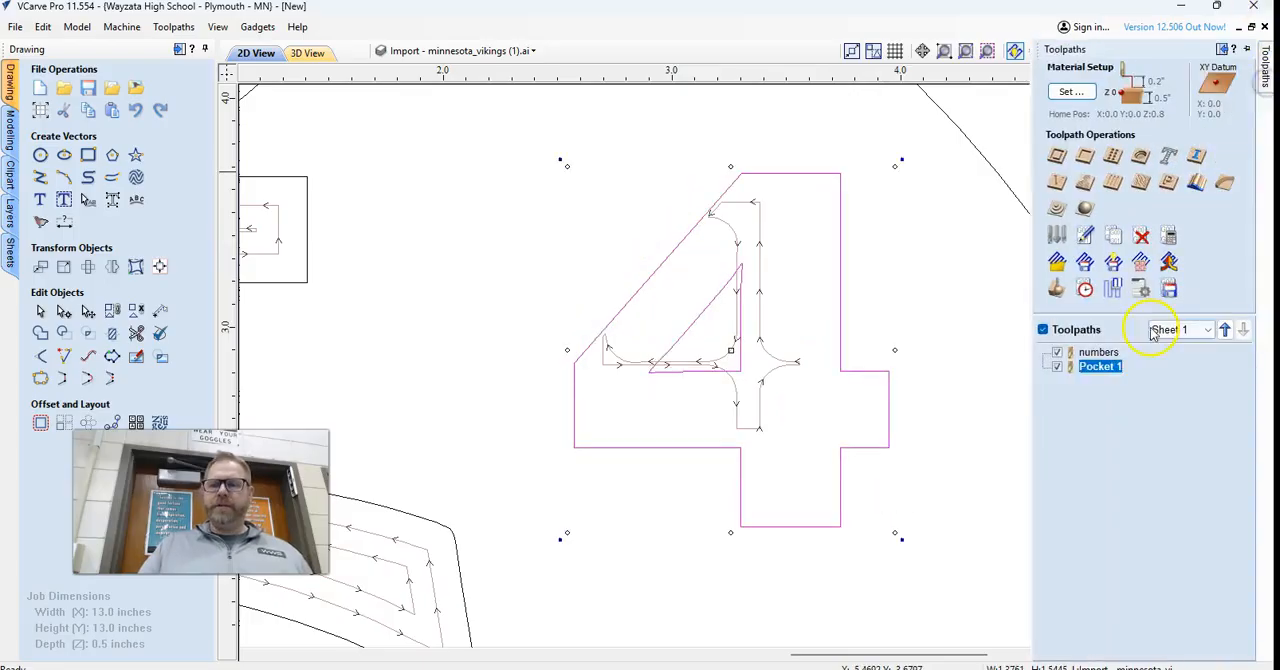
right_click(1117, 372)
mouse_move(1150, 499)
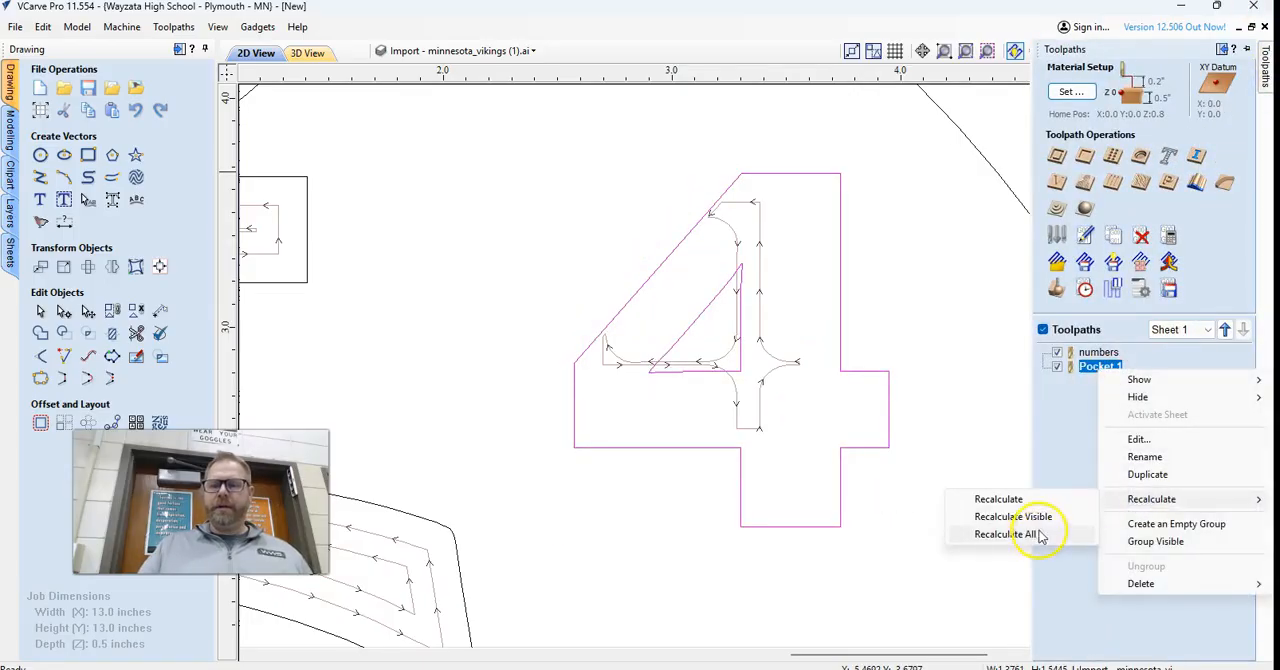
click(1040, 536)
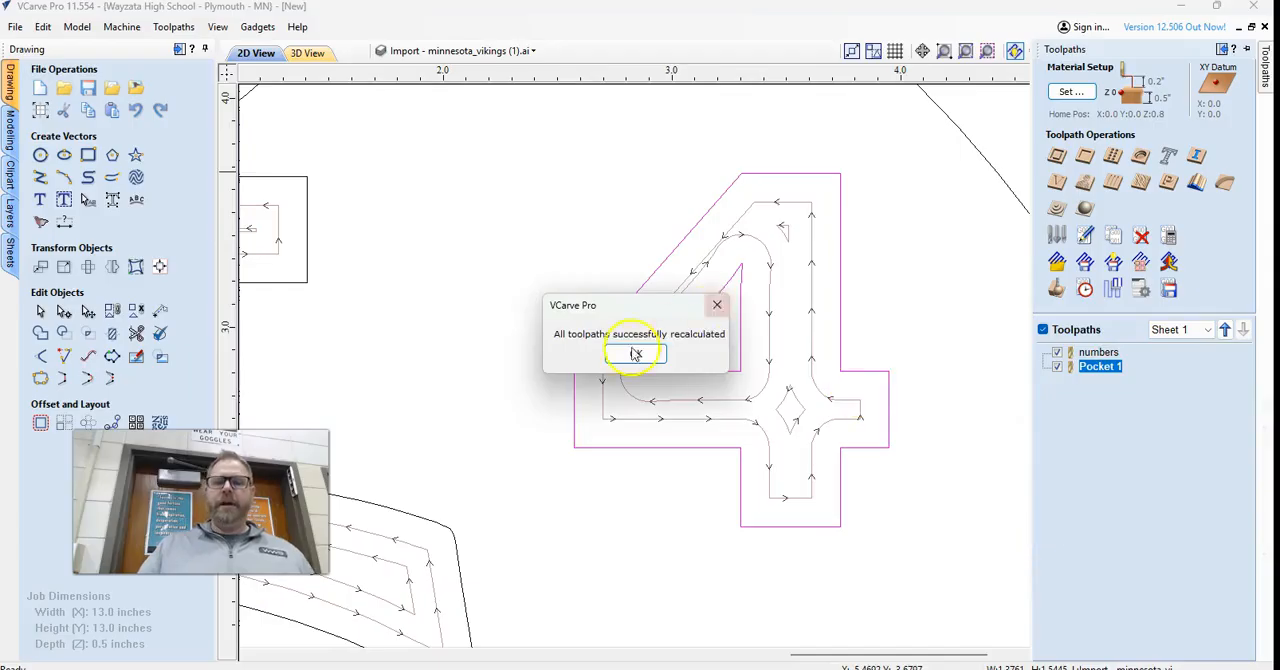
click(630, 349)
Preview all toolpaths and the visible toolpaths in the 3D view to check the enlarged 4.
click(1057, 289)
click(1157, 337)
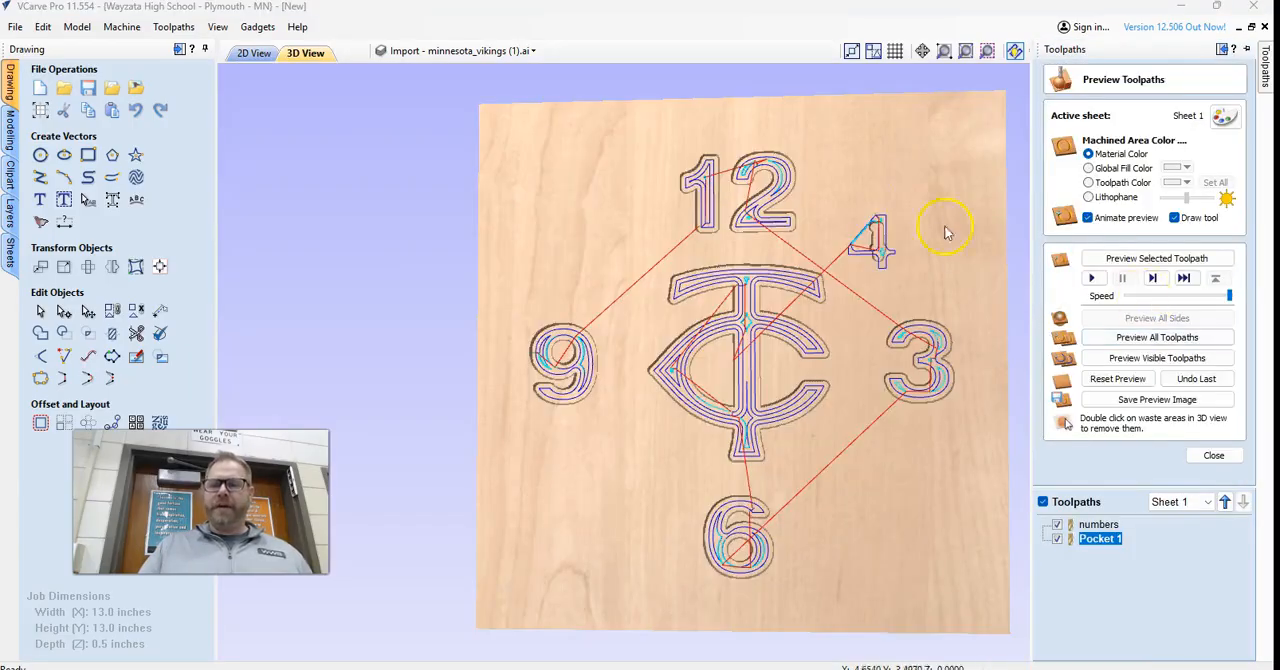
click(1140, 358)
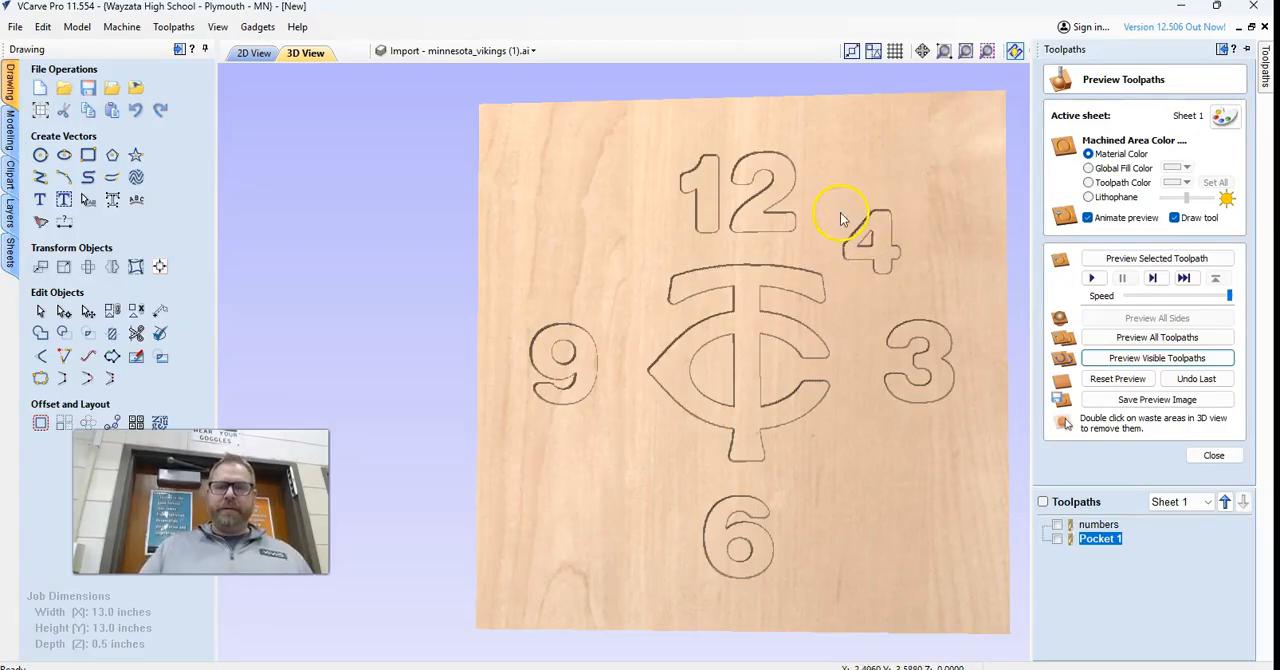
Delete the Pocket 1 toolpath.
right_click(1110, 548)
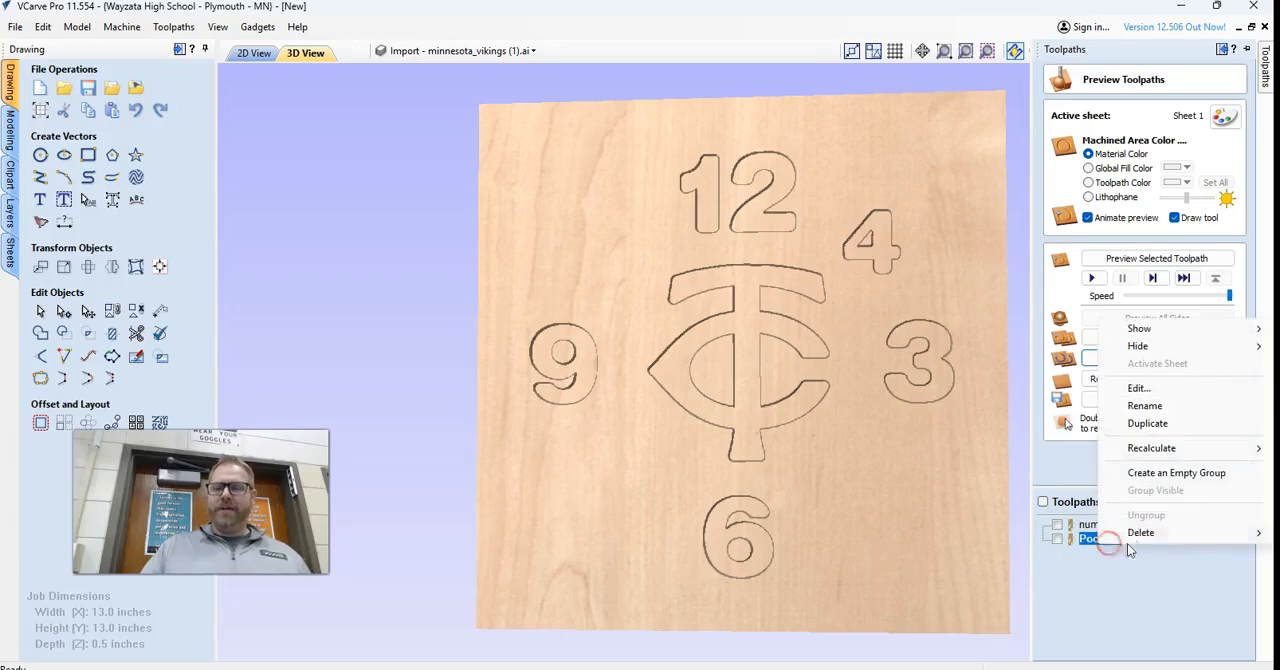
mouse_move(1140, 532)
click(1008, 566)
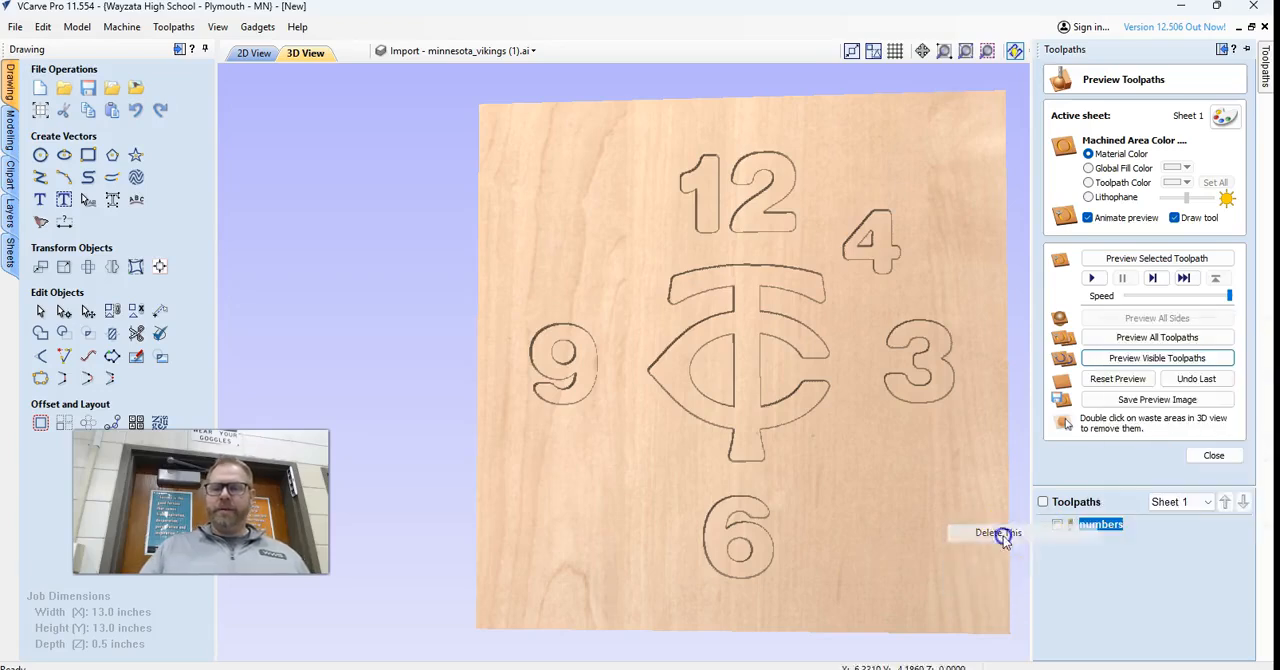
Reset the 3D preview and run it again for all remaining toolpaths.
click(1116, 378)
click(1124, 357)
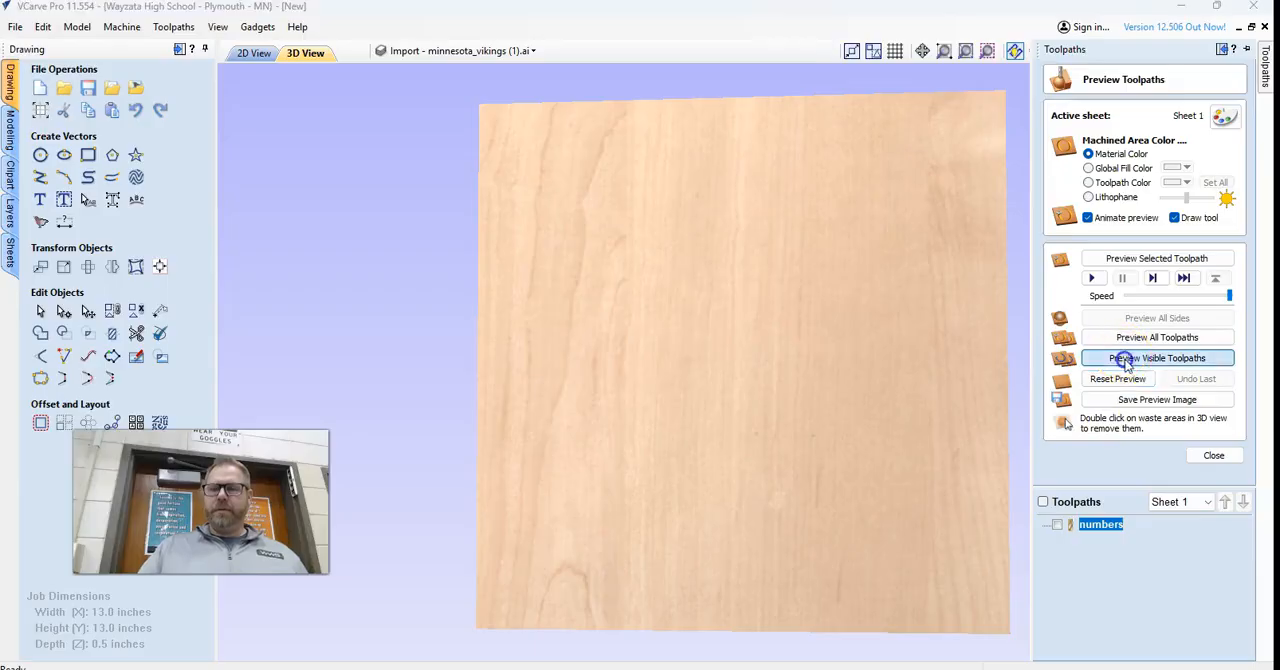
click(634, 357)
click(1146, 337)
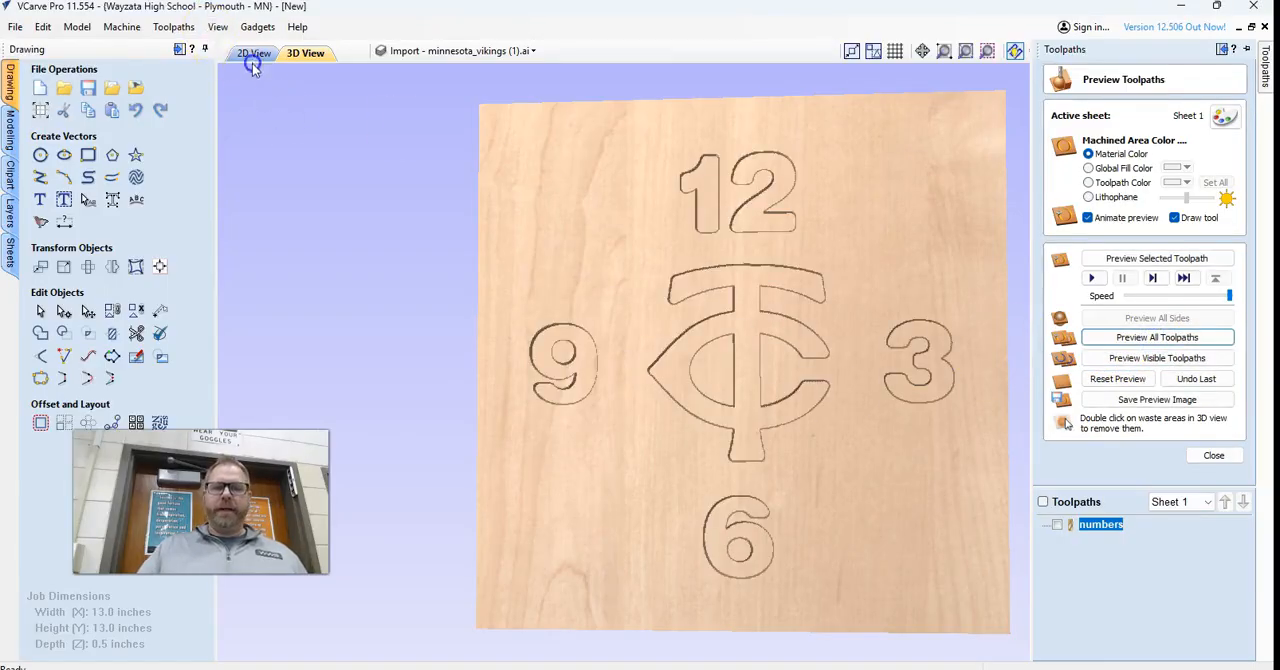
Delete the small 4 in the 2D view and undo the deletion.
click(253, 55)
scroll(714, 243, down, 5)
click(735, 278)
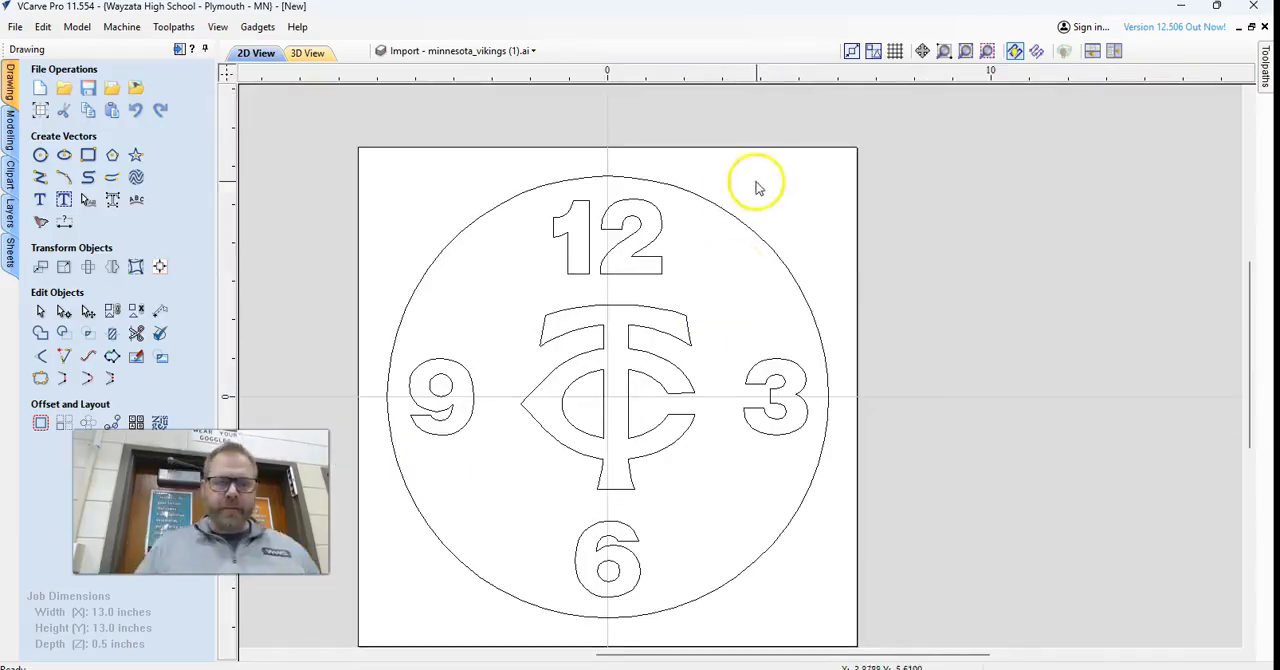
click(729, 217)
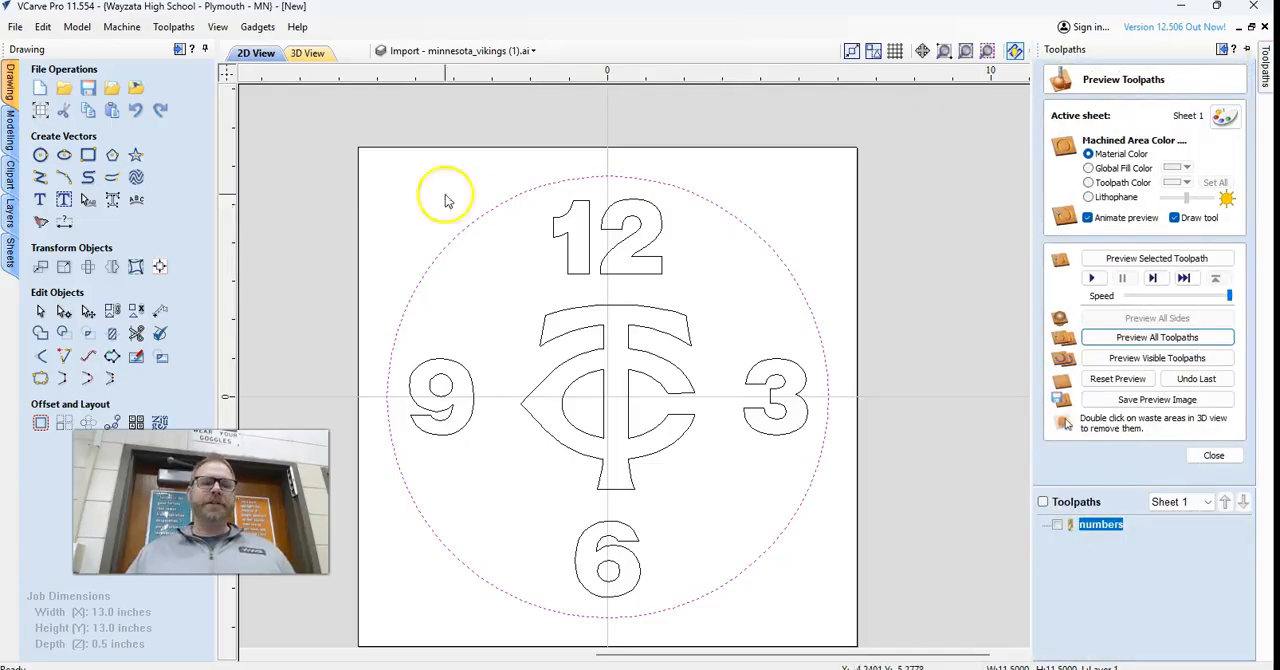
key(ctrl+z)
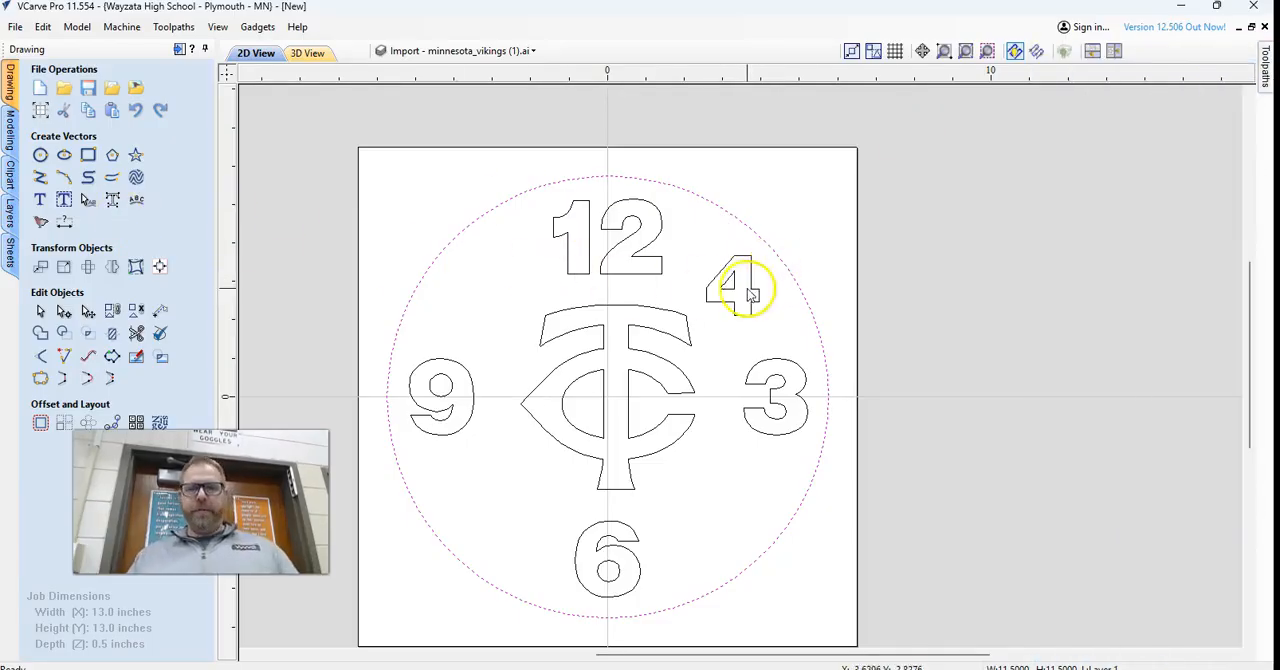
Start a profile toolpath for the small 4 using the V-Bit (60.0° - 1/4") with its tool number set to 1.
click(750, 269)
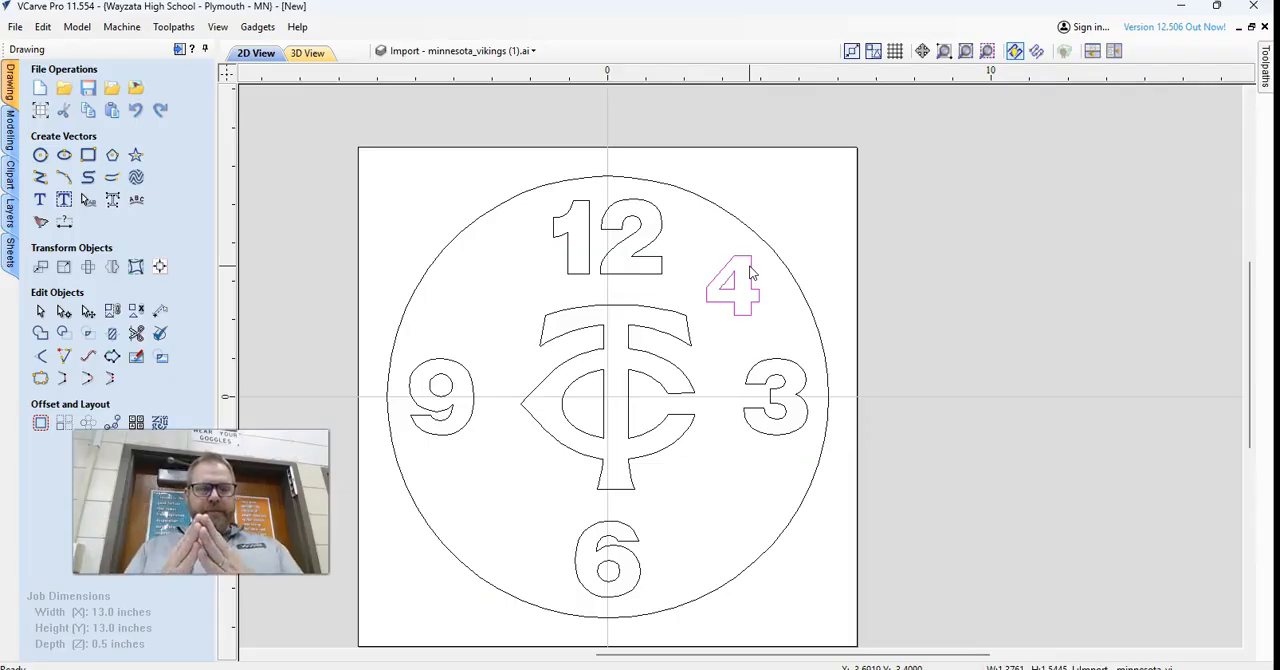
mouse_move(1270, 90)
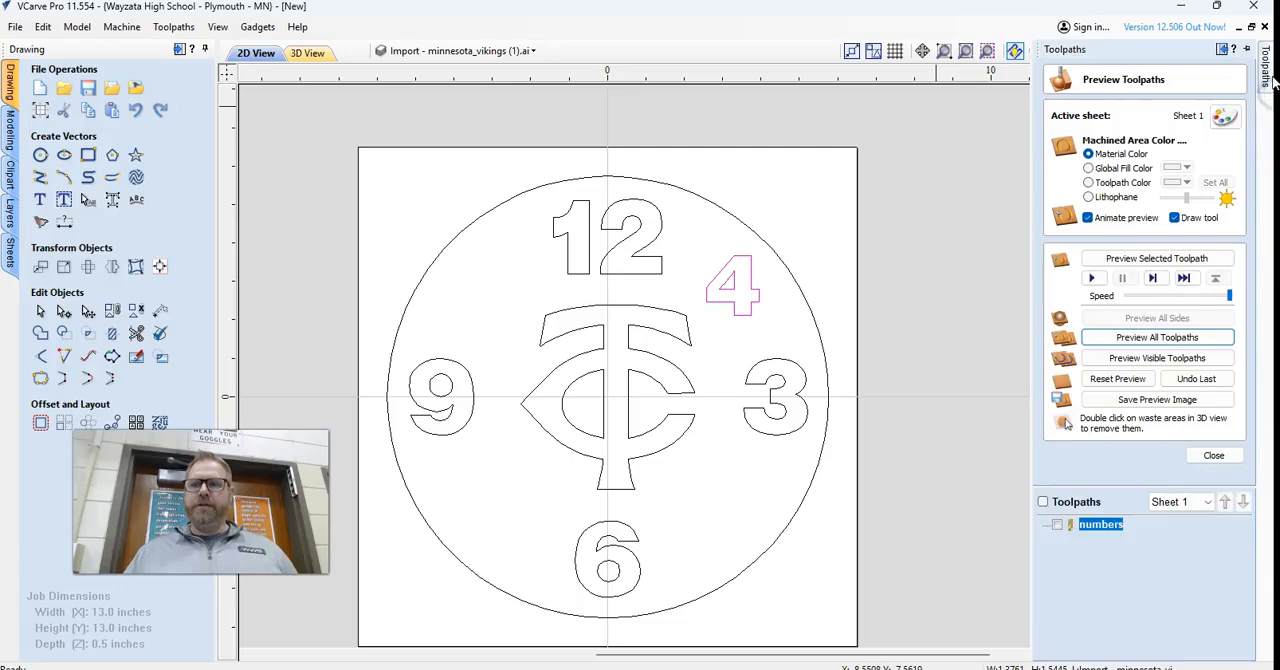
click(1220, 456)
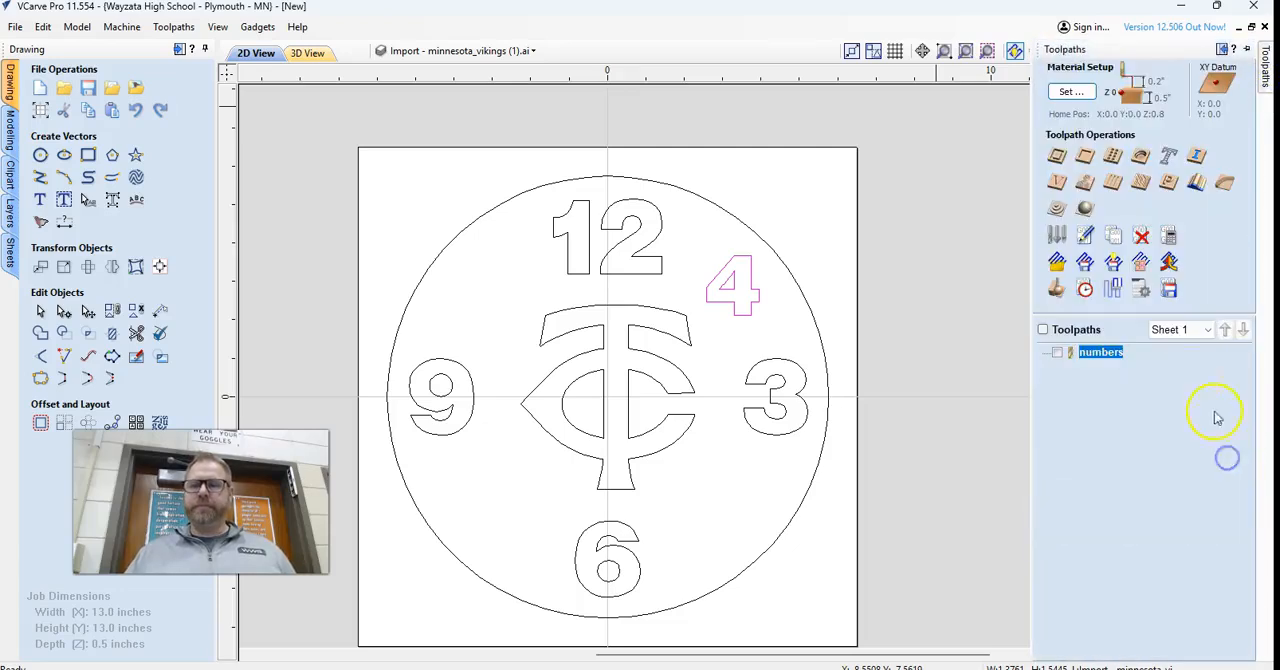
click(1057, 158)
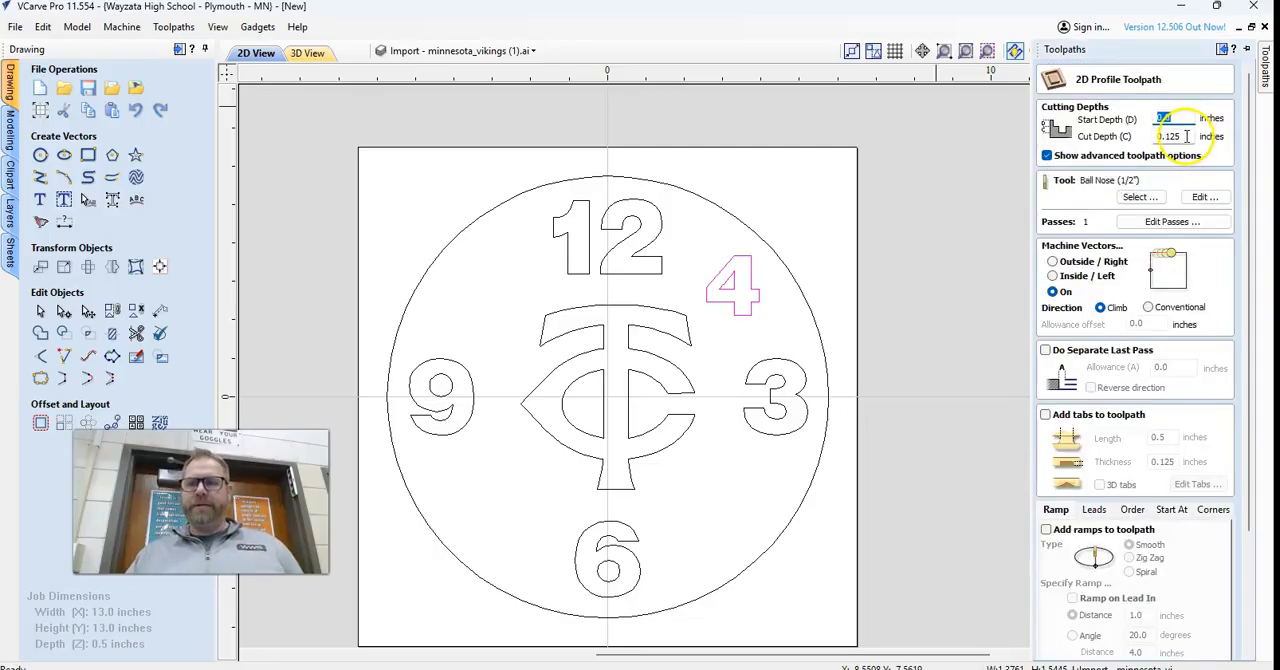
click(1140, 197)
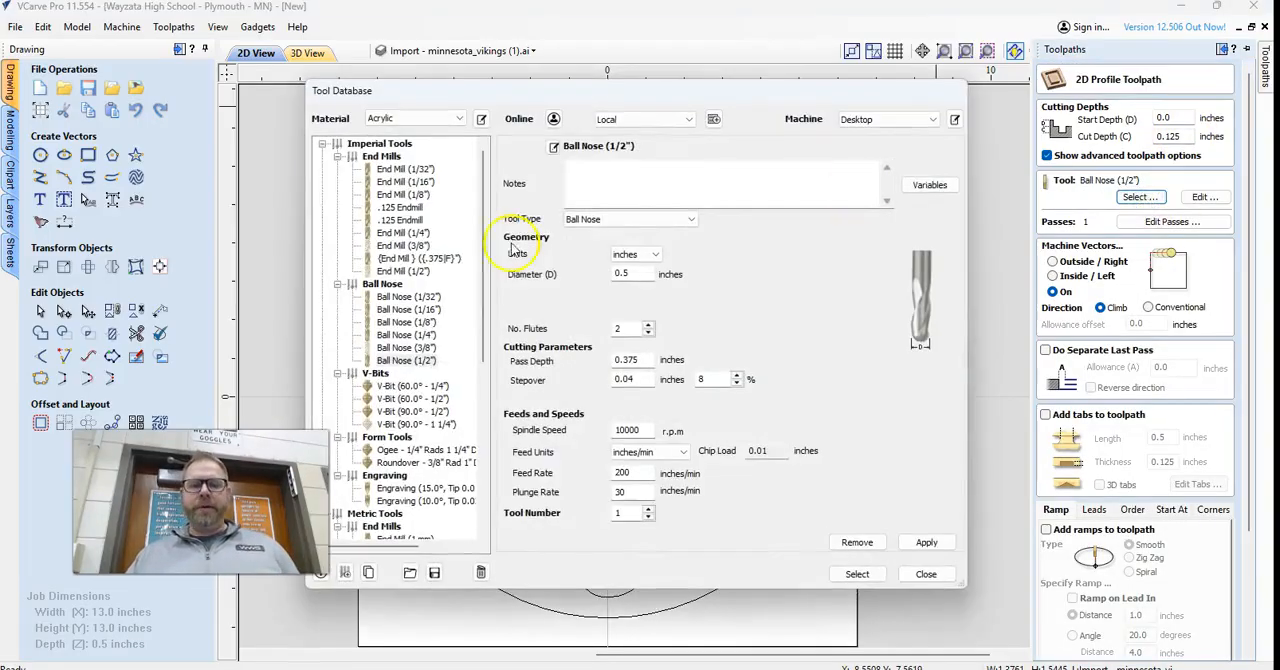
click(430, 389)
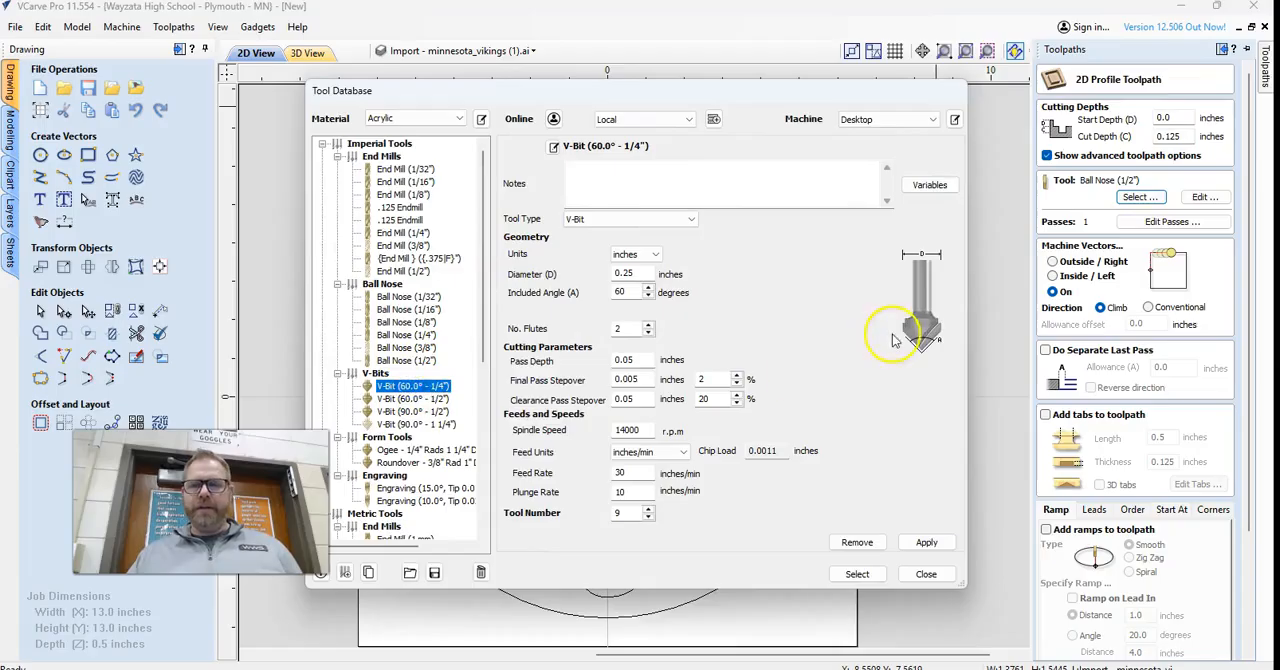
click(443, 396)
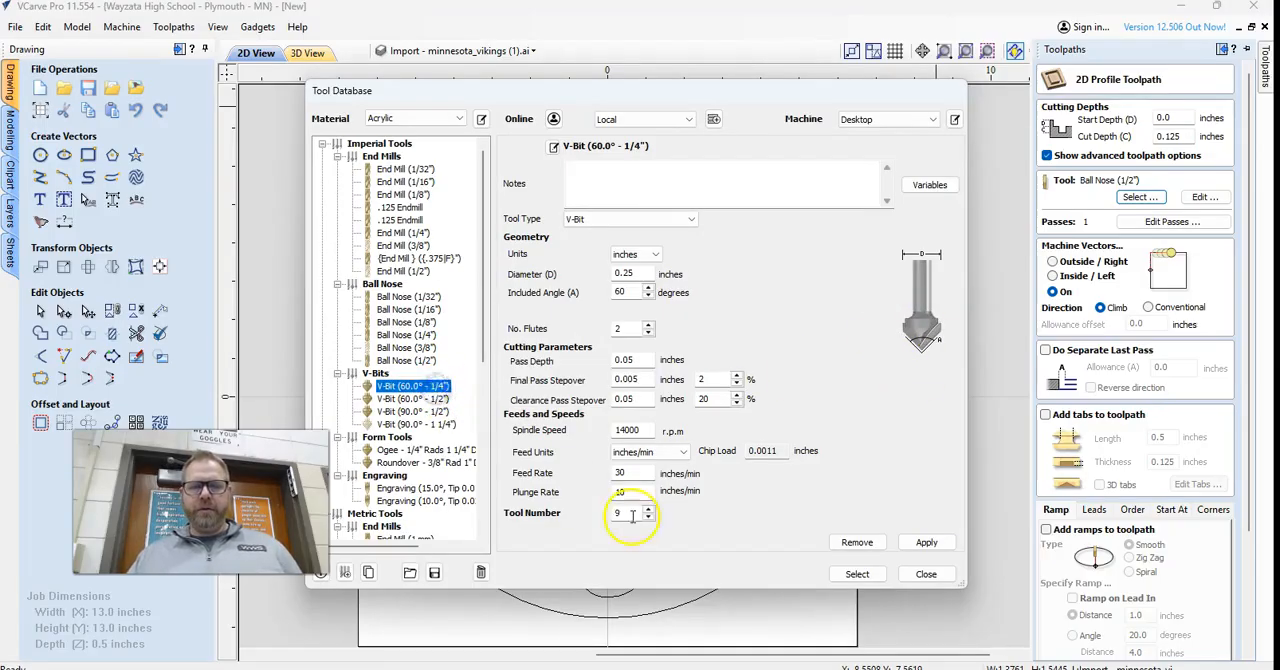
drag(632, 515, 597, 522)
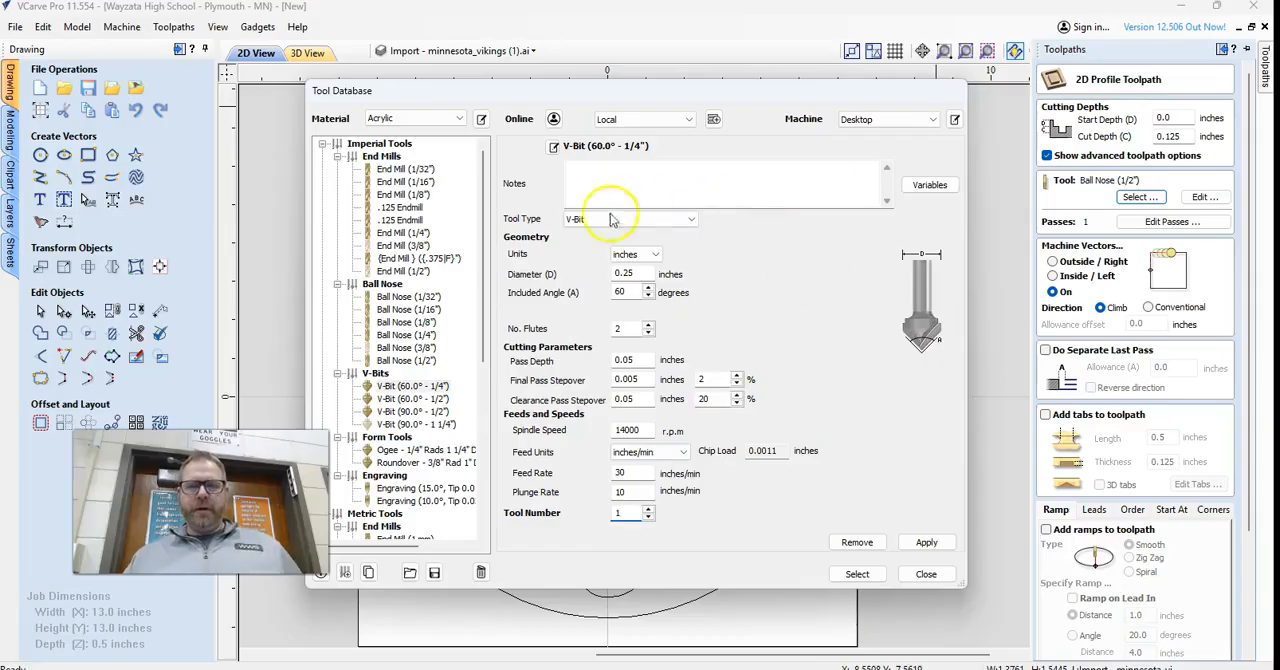
click(926, 542)
click(857, 573)
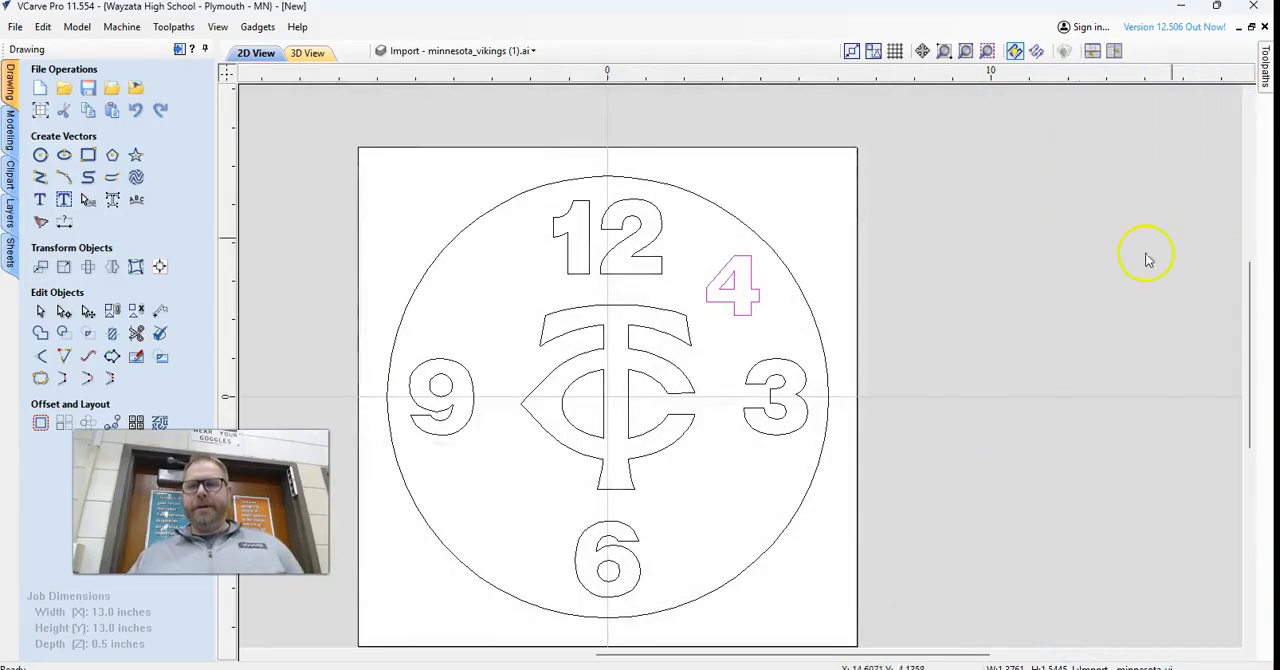
Set the profile toolpath's cut depth to .0625 inches and its number of passes to 1.
click(1267, 93)
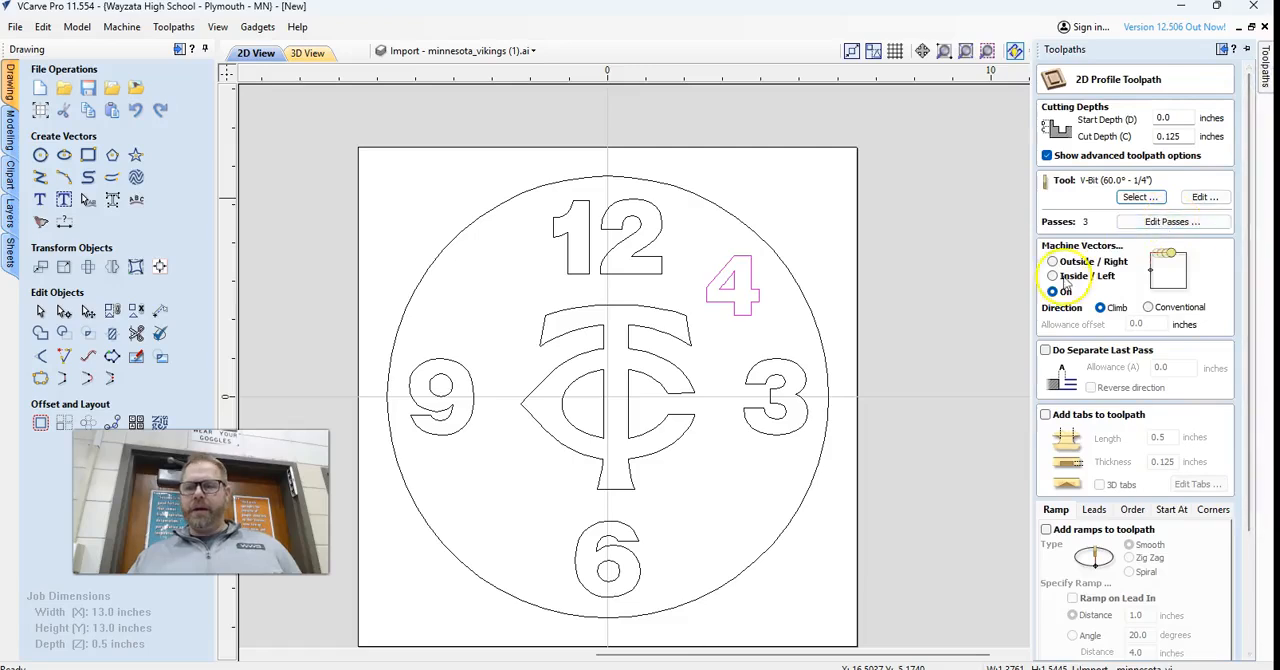
click(1160, 222)
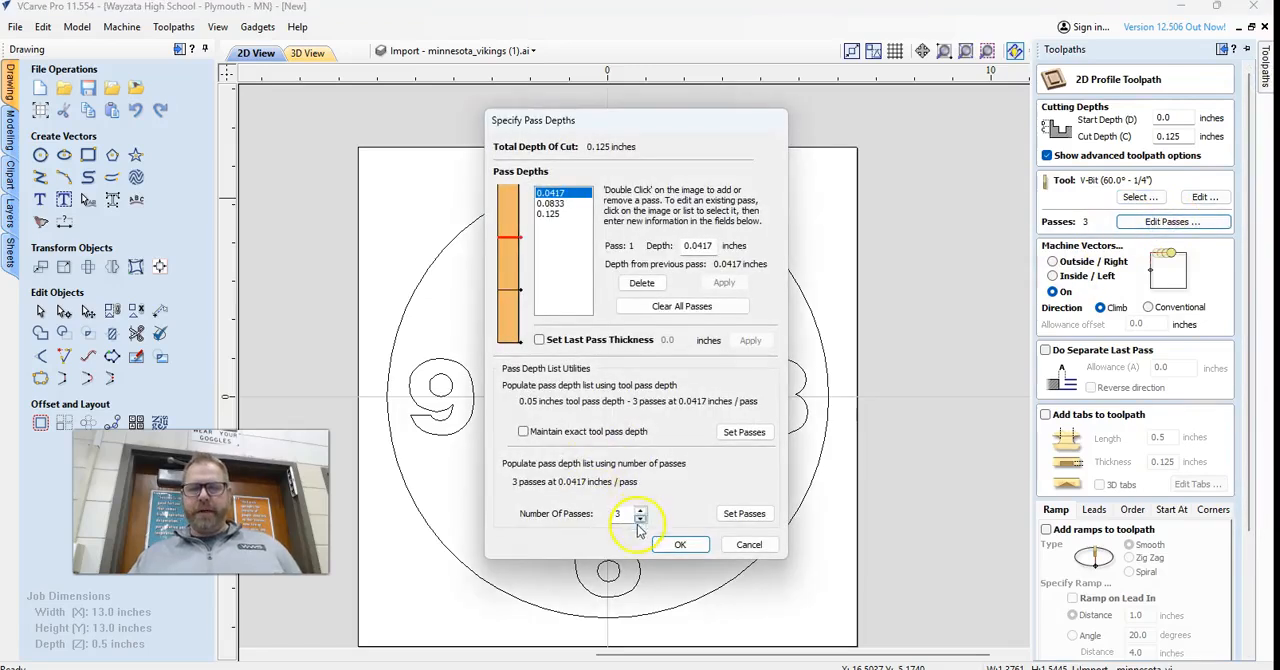
click(640, 518)
click(640, 518)
click(680, 544)
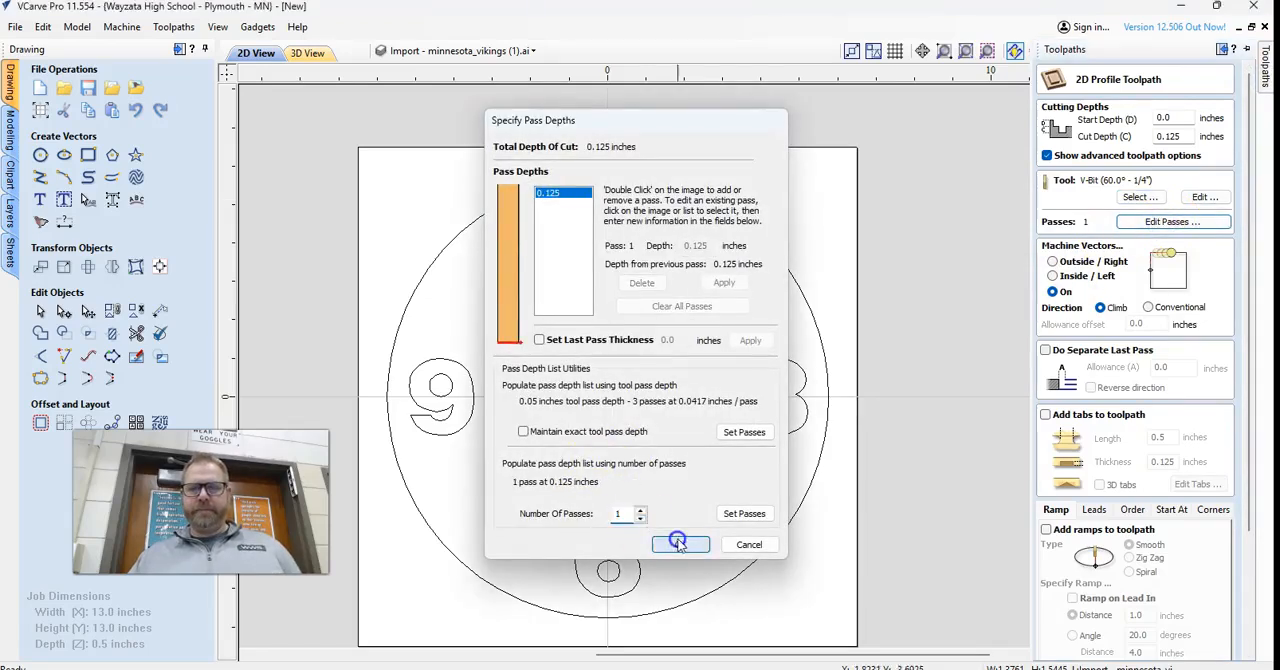
double_click(1160, 137)
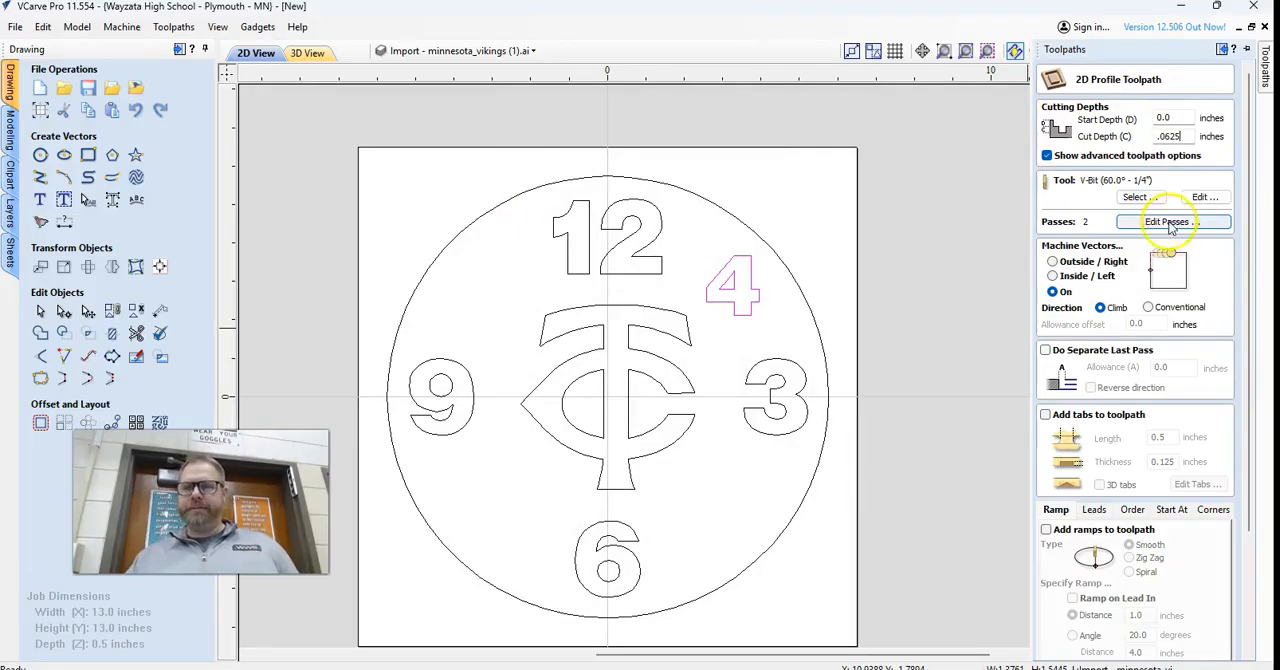
click(1170, 222)
click(640, 518)
click(679, 544)
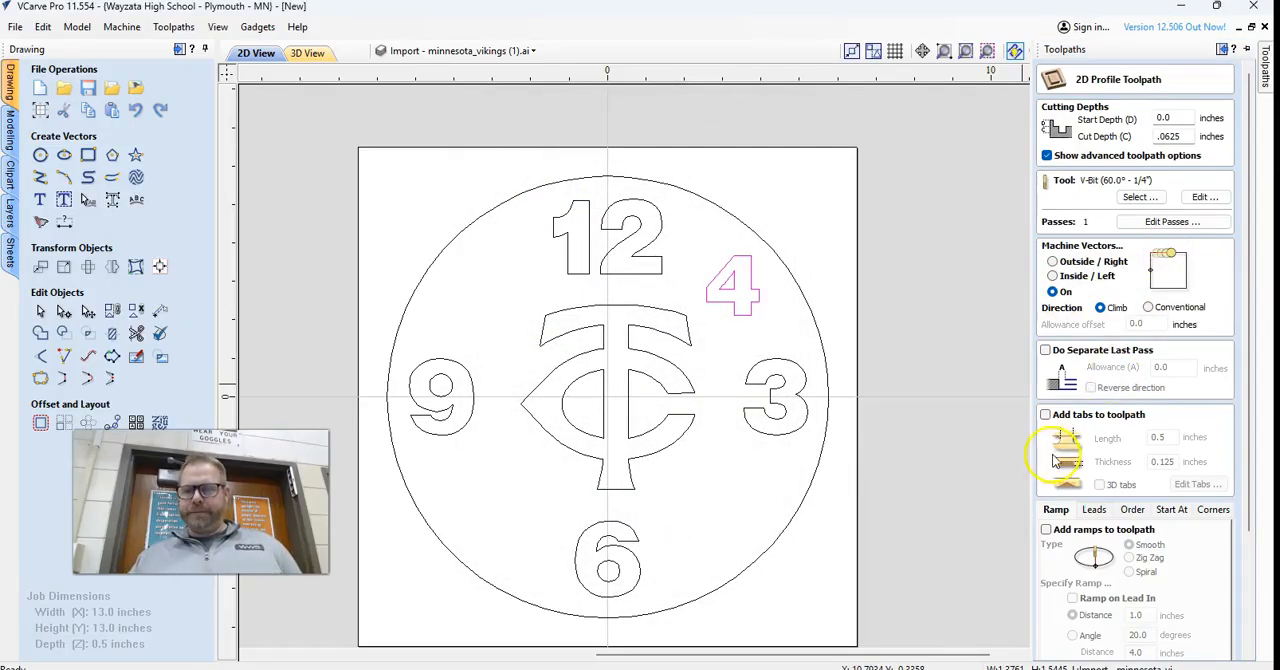
Calculate the profile toolpath along the outline of the small 4.
scroll(1065, 500, down, 3)
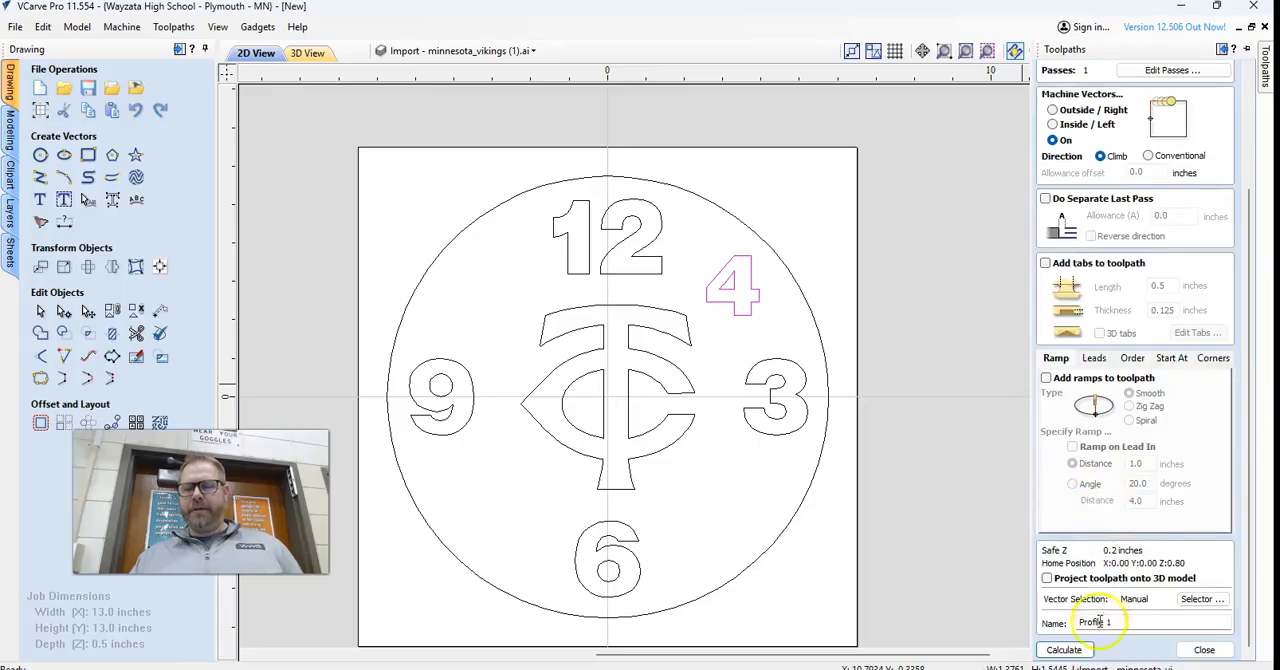
double_click(1139, 627)
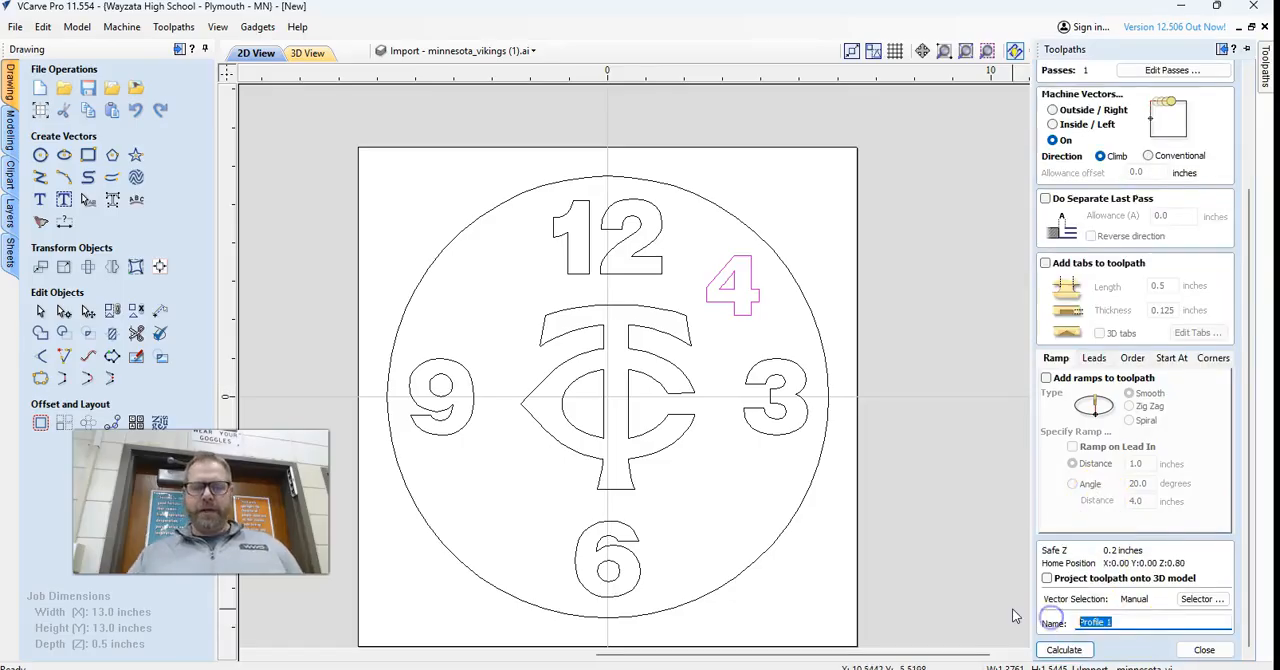
click(1064, 650)
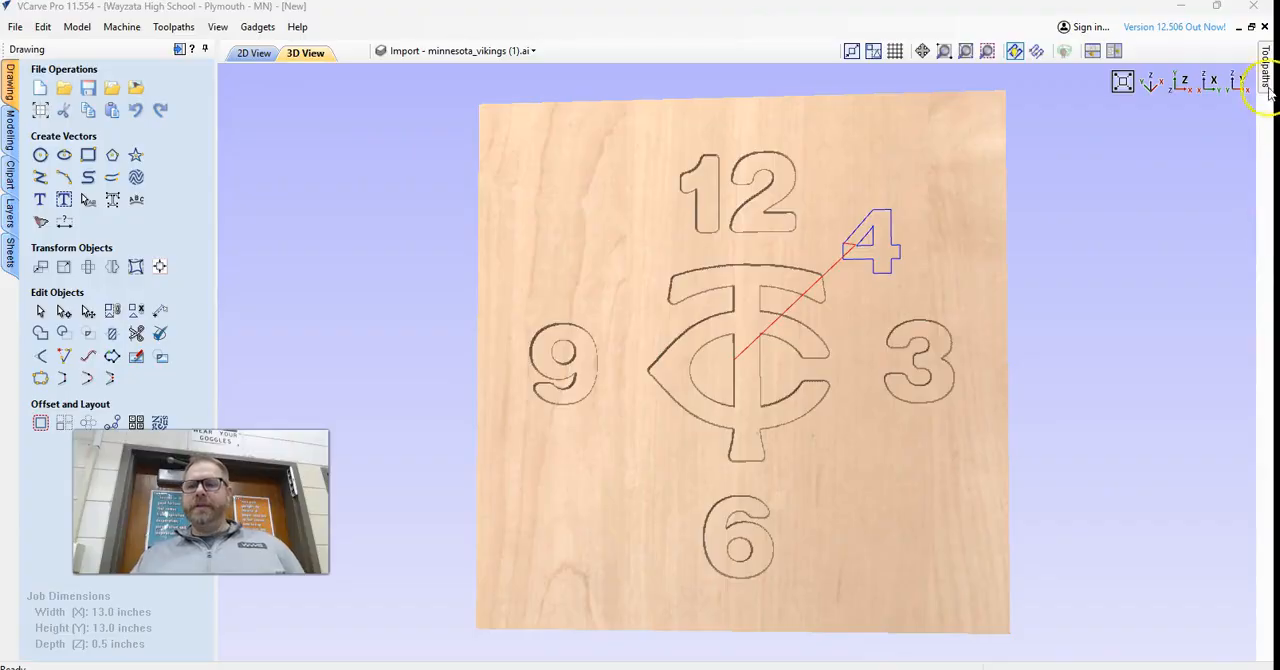
Preview the visible toolpaths in 3D and examine the profile cut of the small 4.
mouse_move(1268, 88)
click(1130, 357)
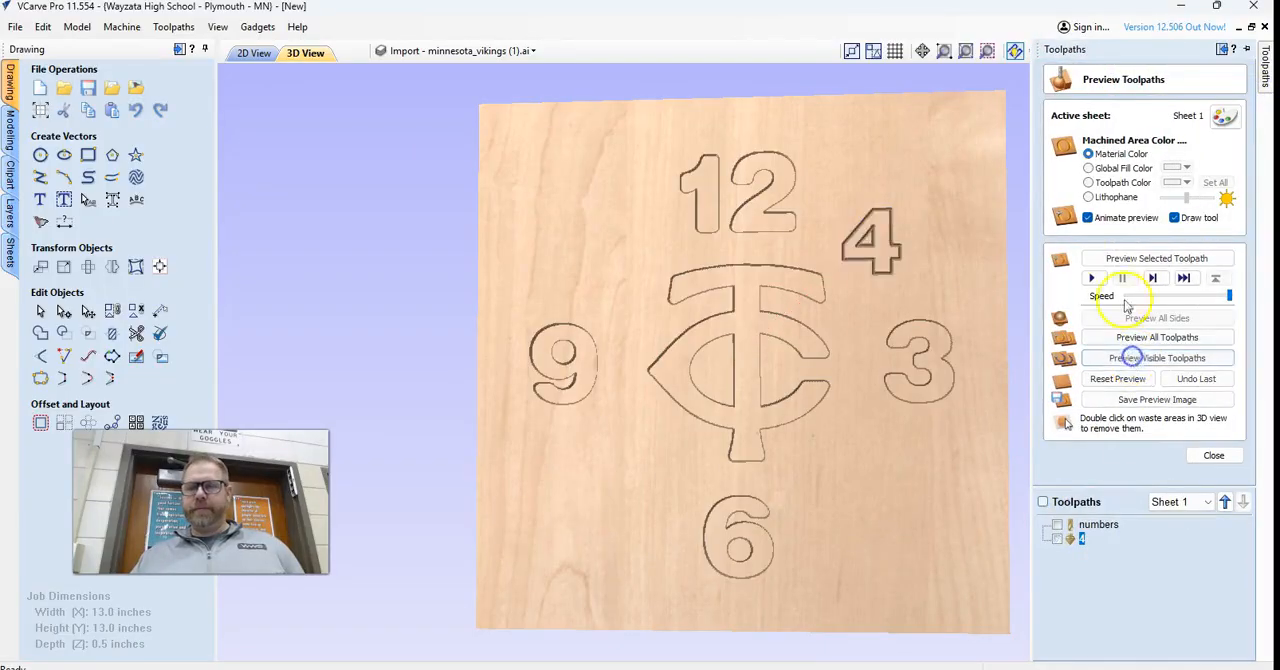
scroll(905, 218, up, 2)
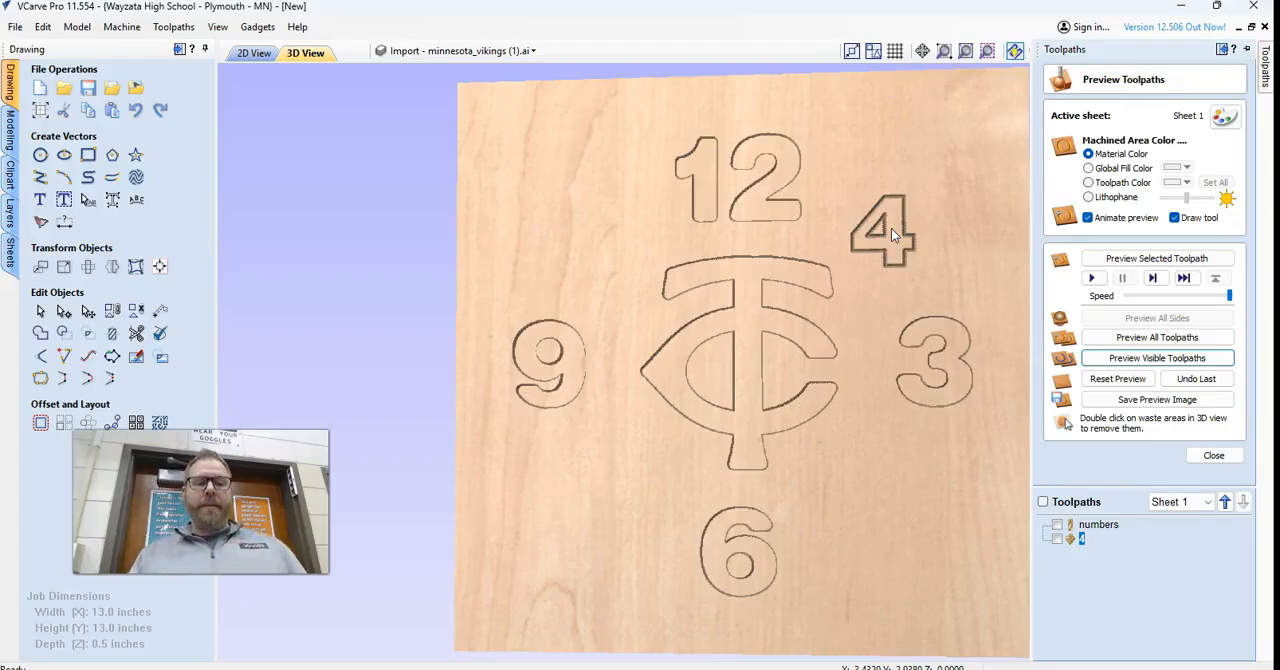
click(945, 259)
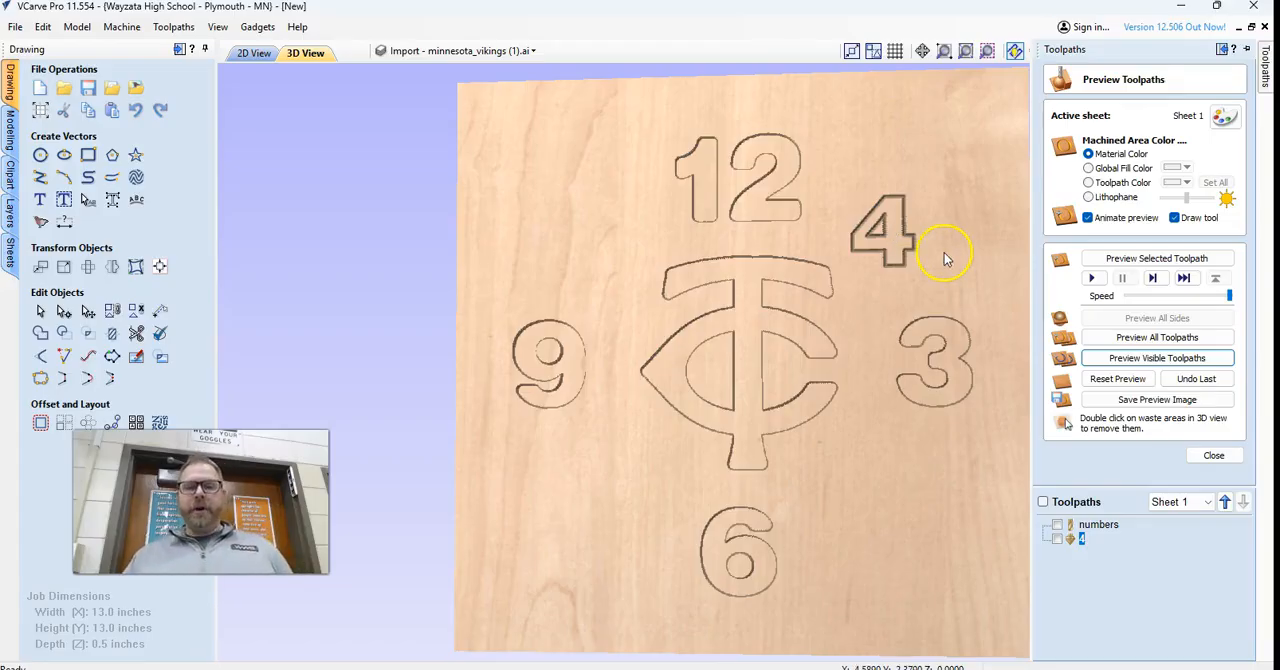
click(907, 235)
Delete the small 4 and the TC logo from the clock face in the 2D view.
click(255, 52)
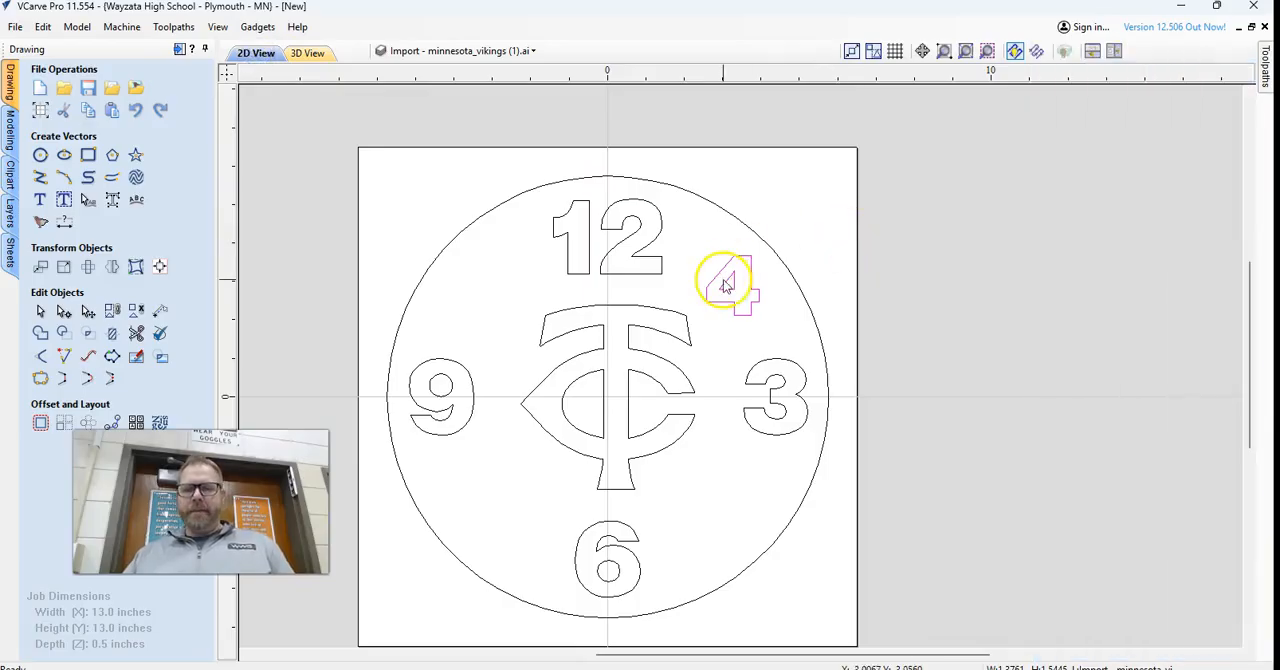
key(Delete)
click(661, 316)
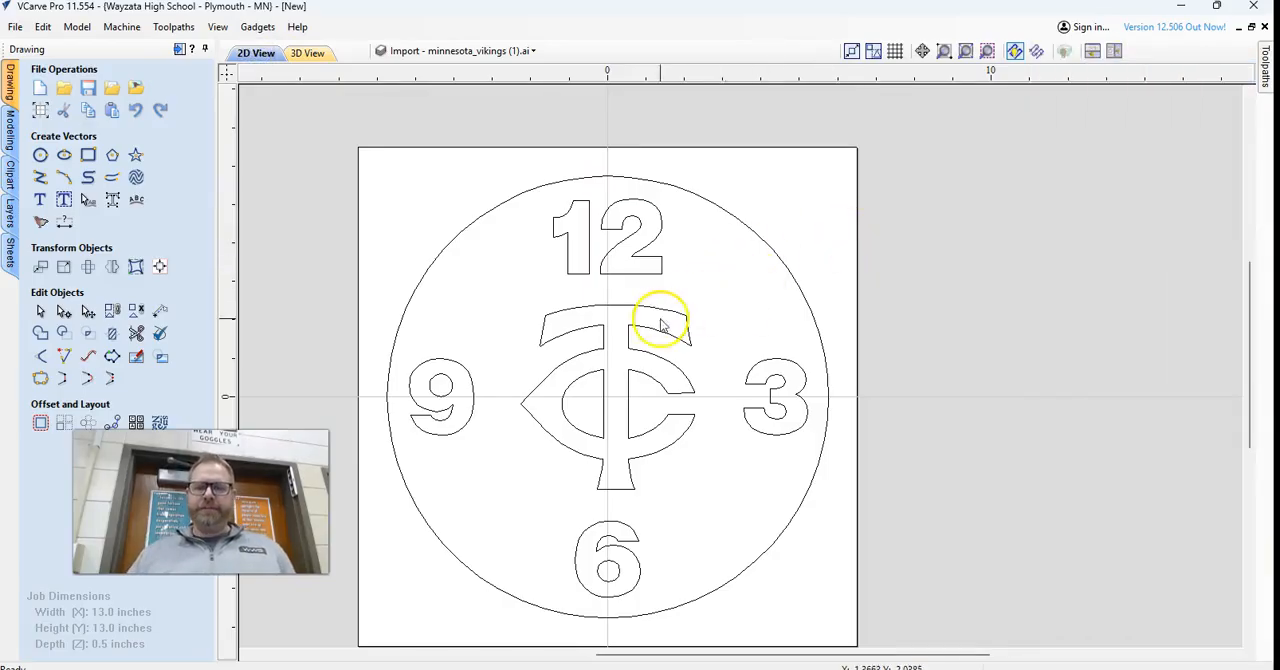
click(652, 307)
key(Delete)
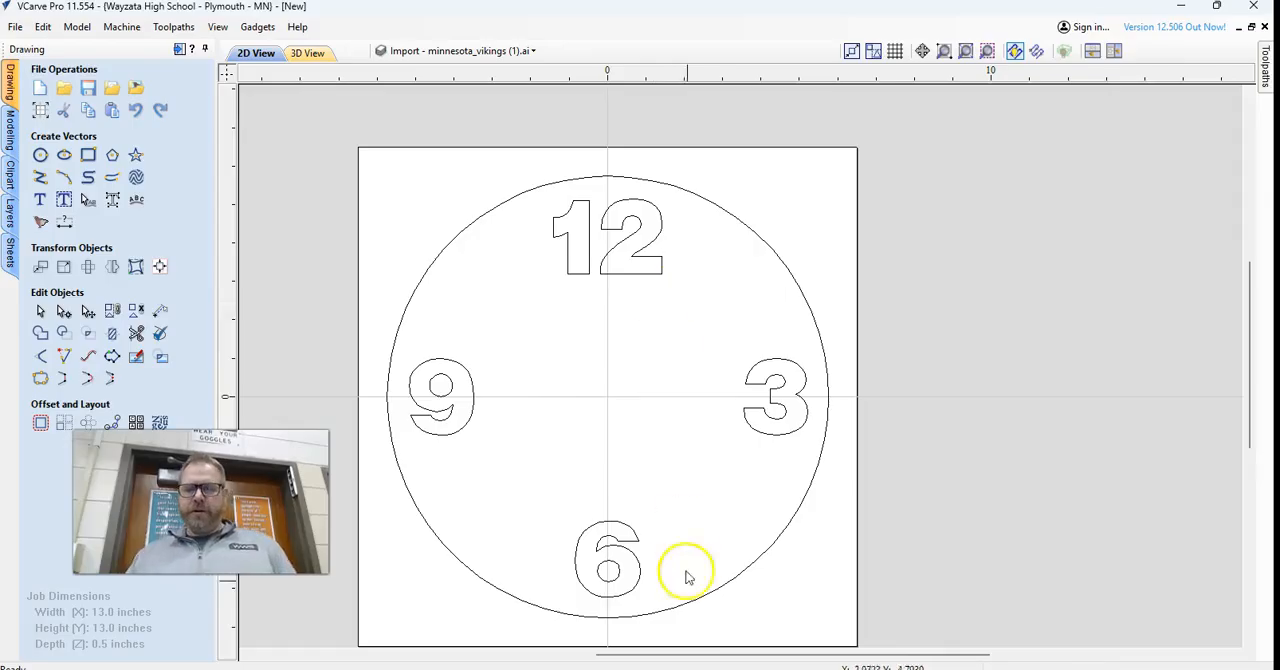
Switch to the web browser and open the T226 Wood Manufact course from the Canvas dashboard.
click(735, 668)
click(480, 16)
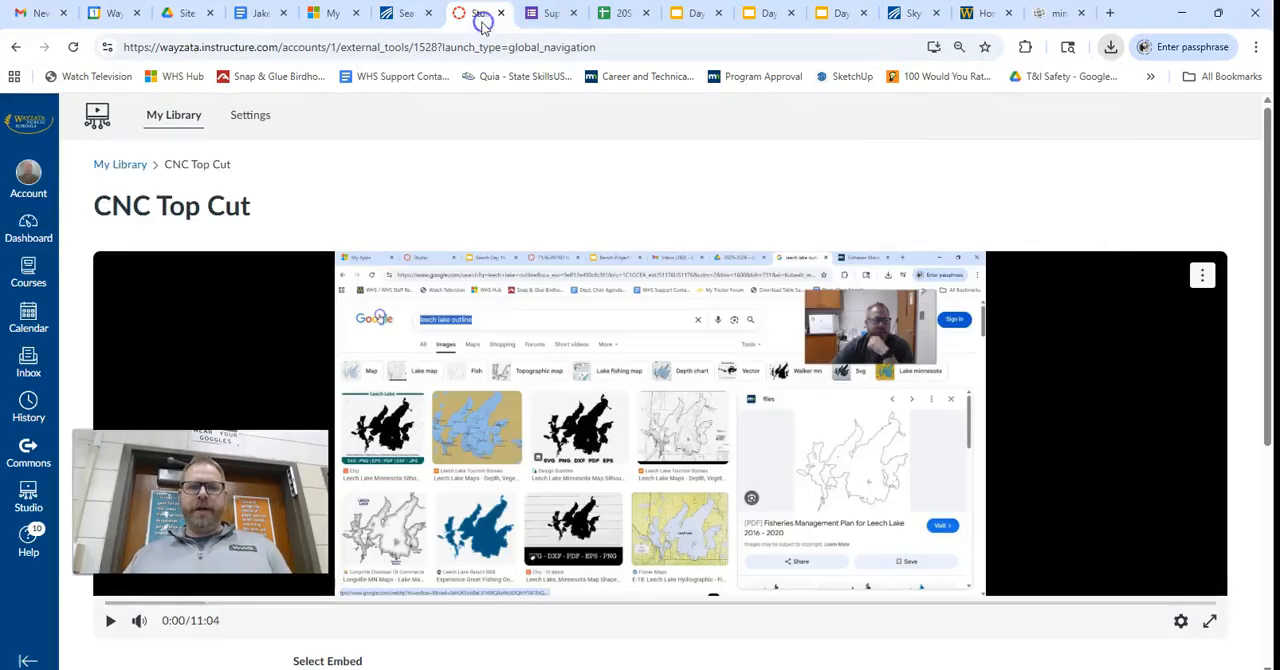
click(28, 228)
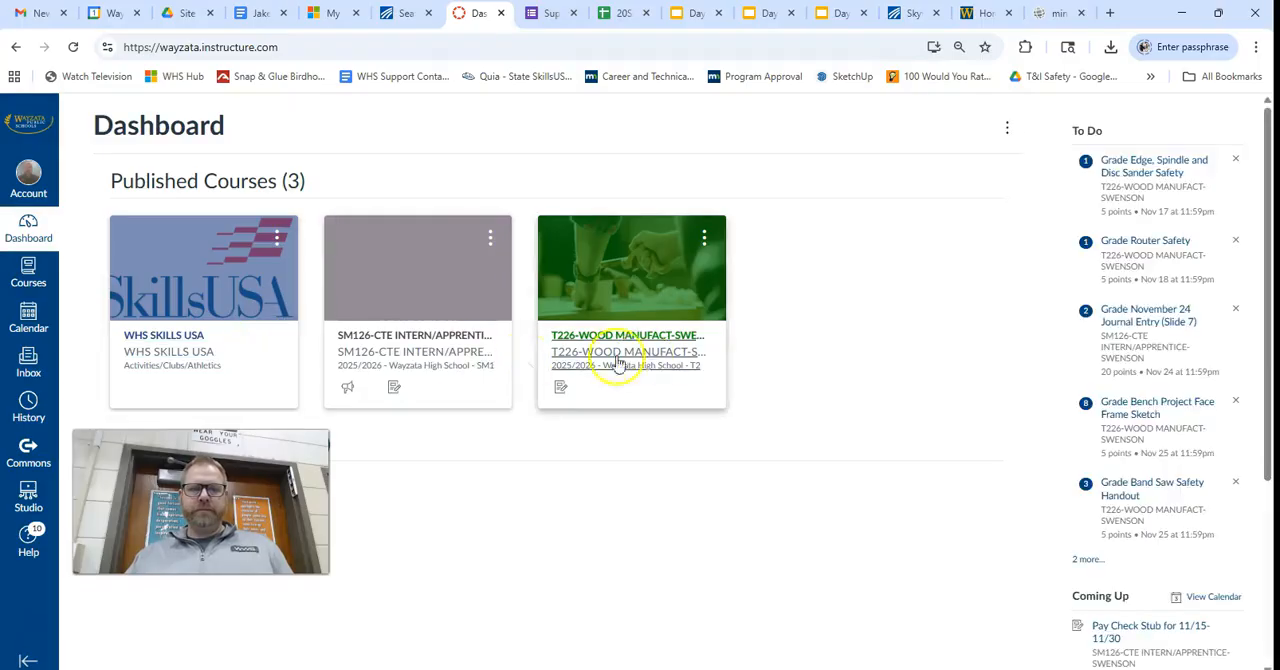
click(636, 352)
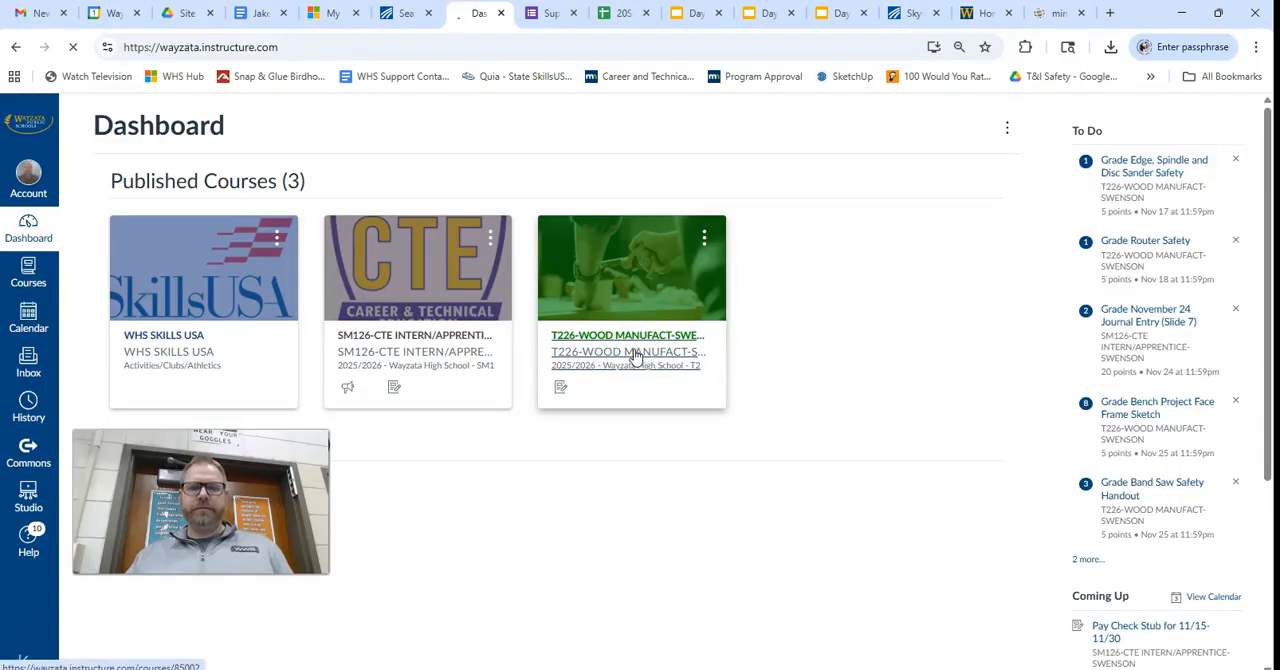
Open the course's CNC Post Processors page and download the Trojan Head File.
scroll(520, 385, down, 5)
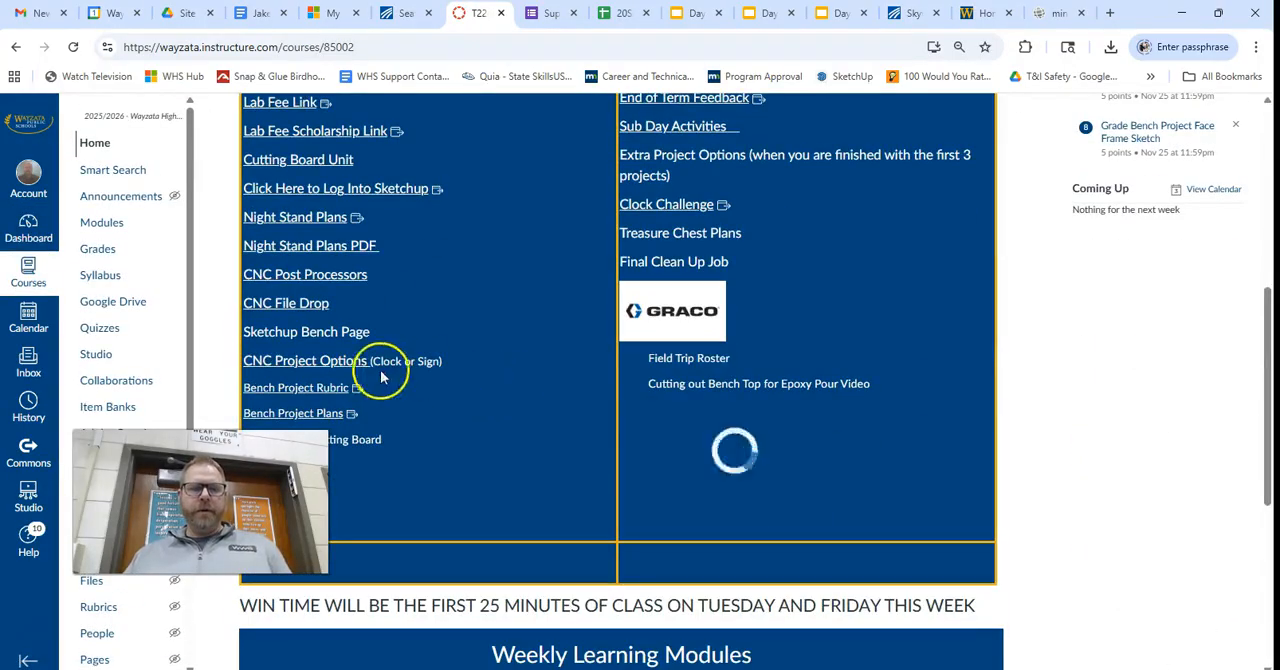
click(345, 276)
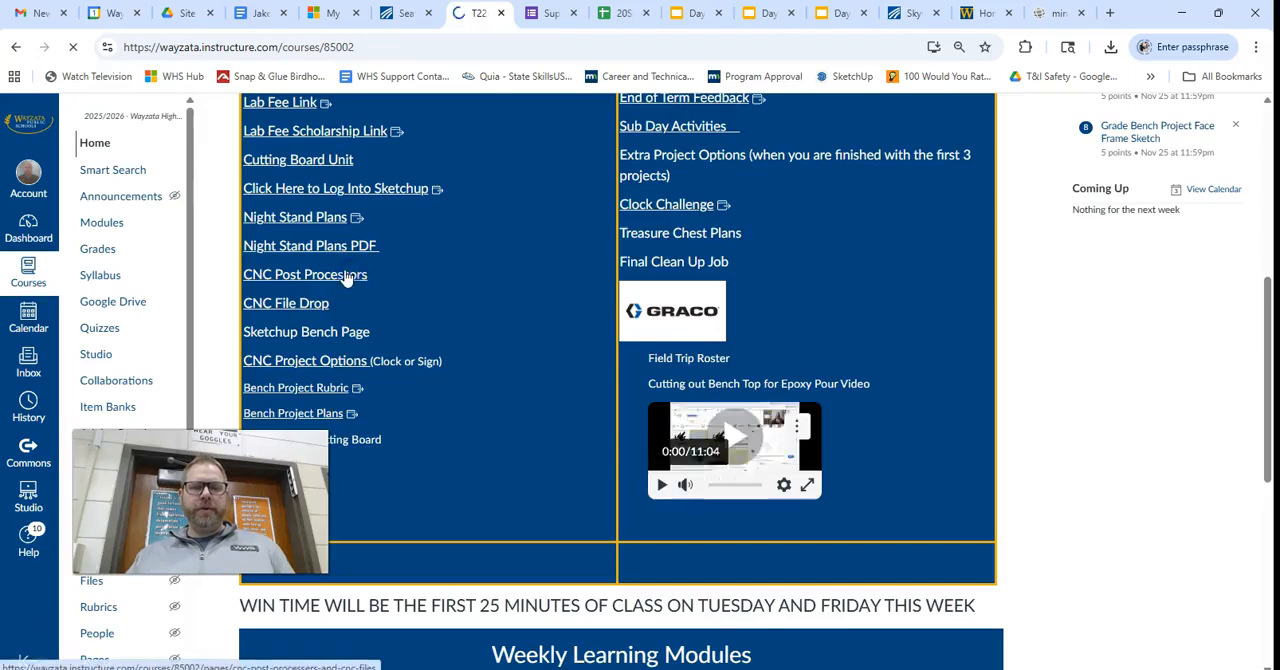
scroll(494, 374, down, 1)
scroll(470, 585, down, 2)
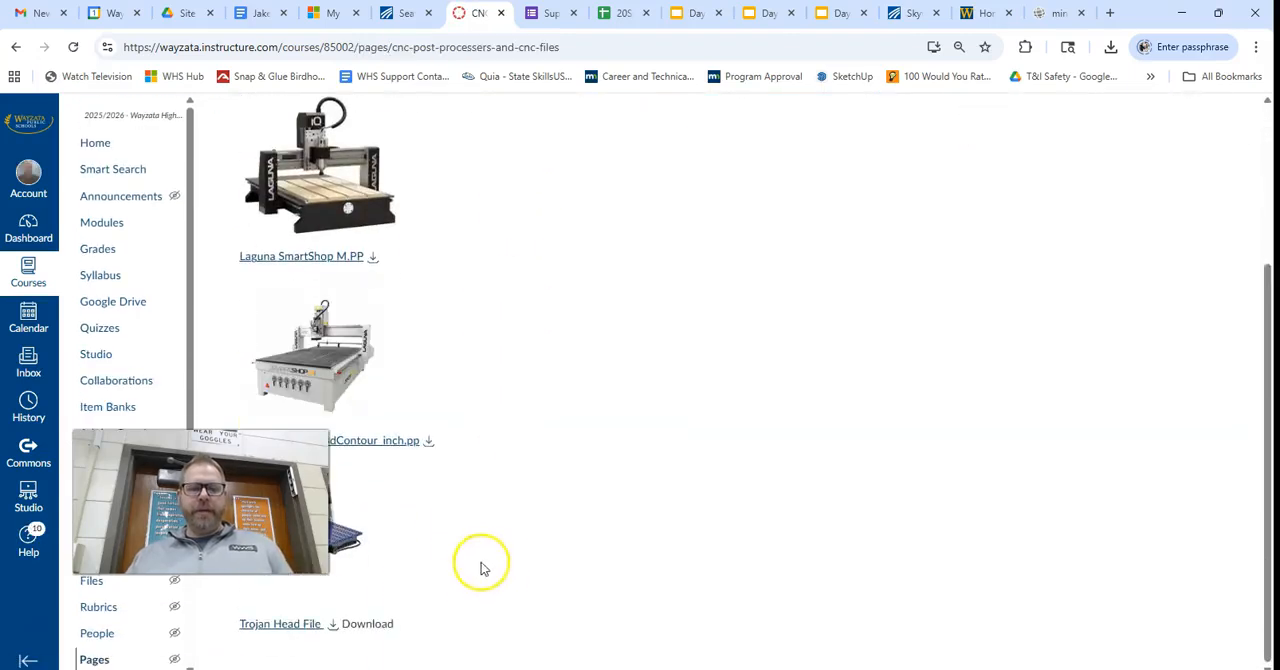
click(333, 623)
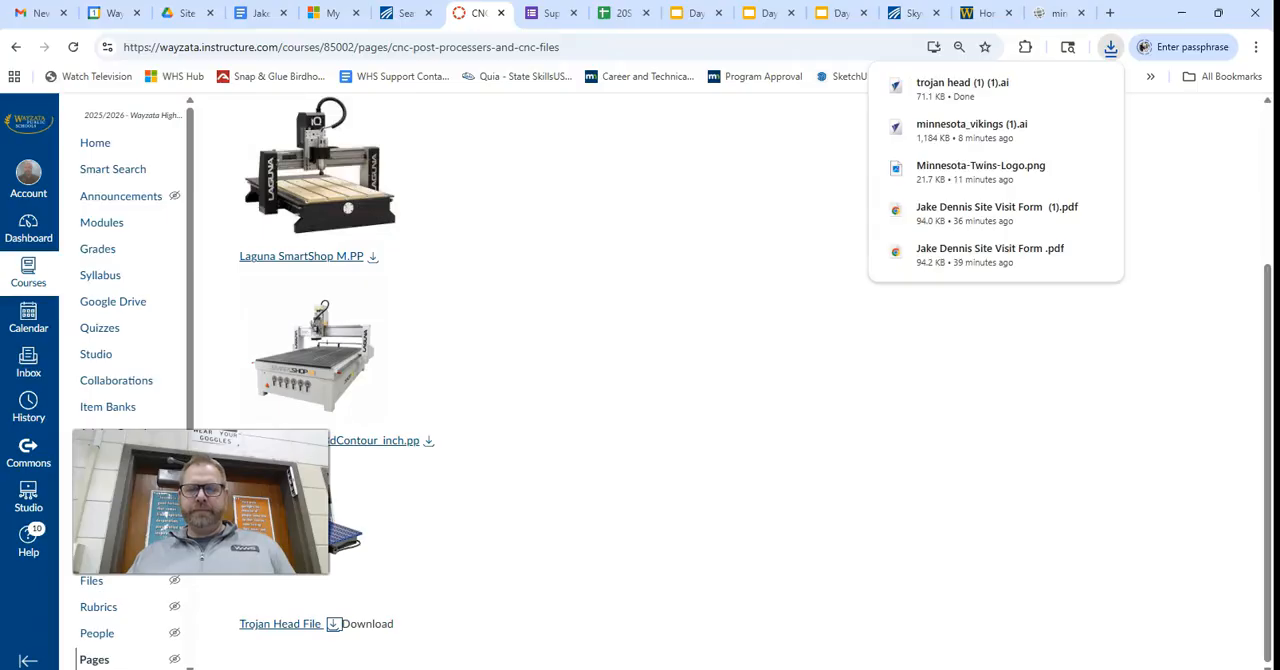
Switch back to VCarve Pro and import the vectors from the downloaded trojan head (1) (1) file.
click(872, 668)
click(15, 27)
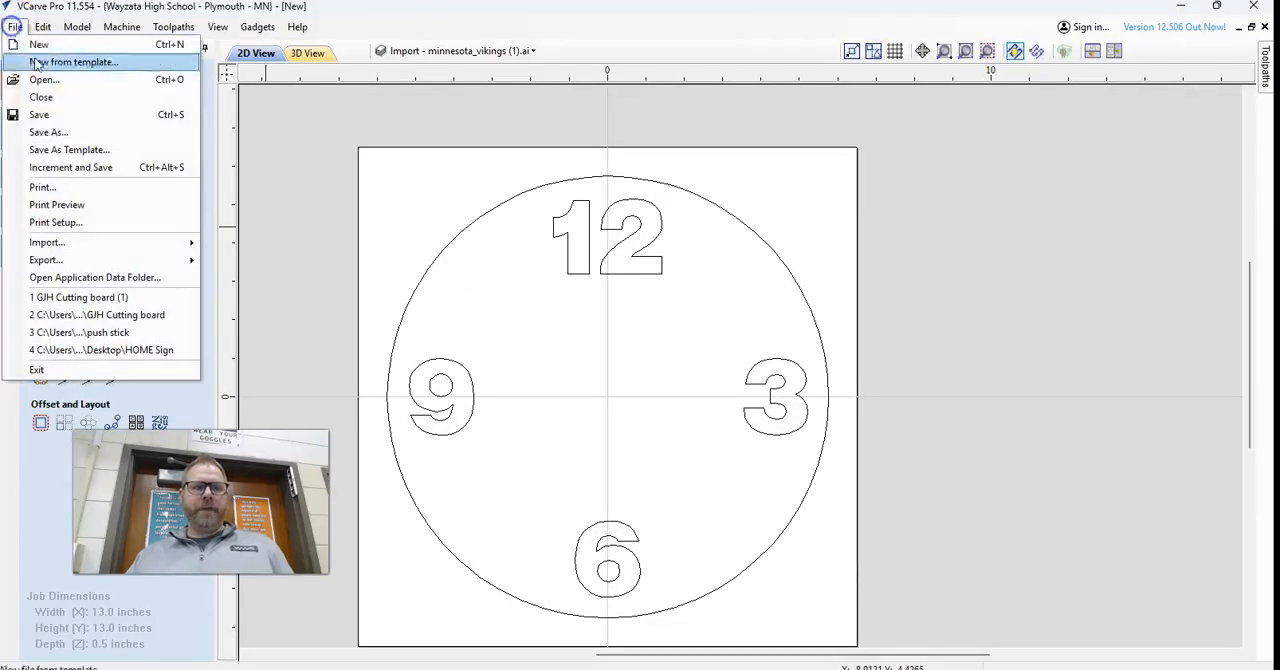
mouse_move(66, 249)
click(300, 246)
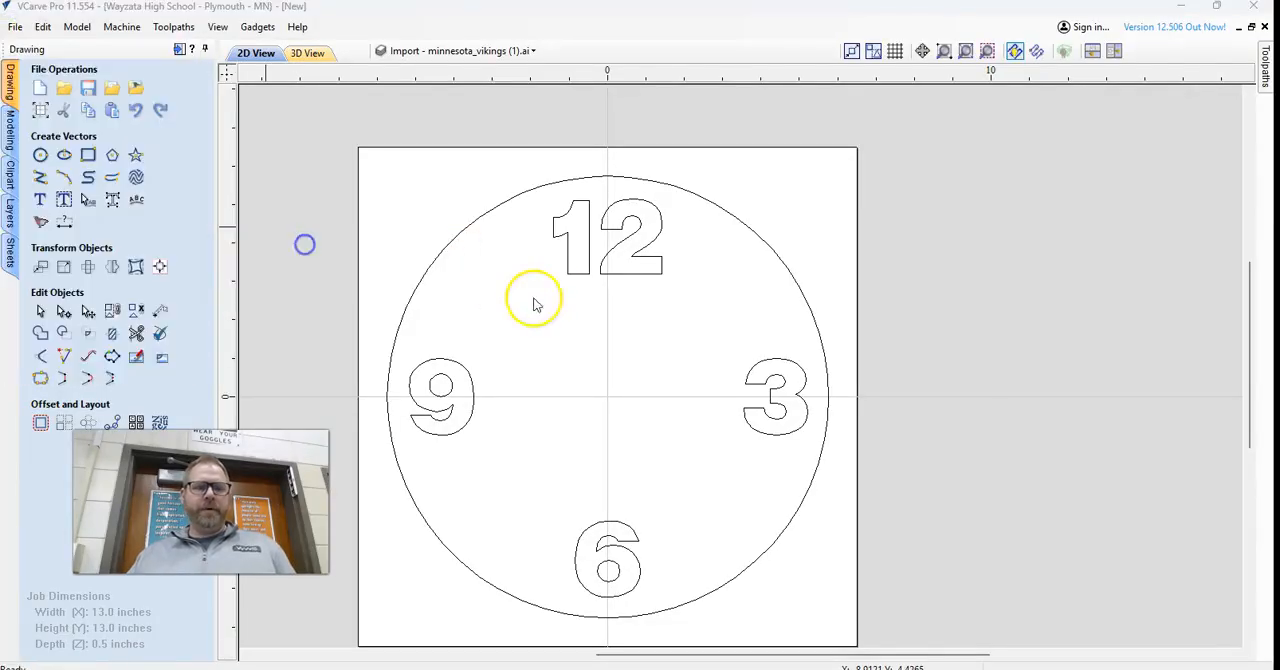
click(300, 260)
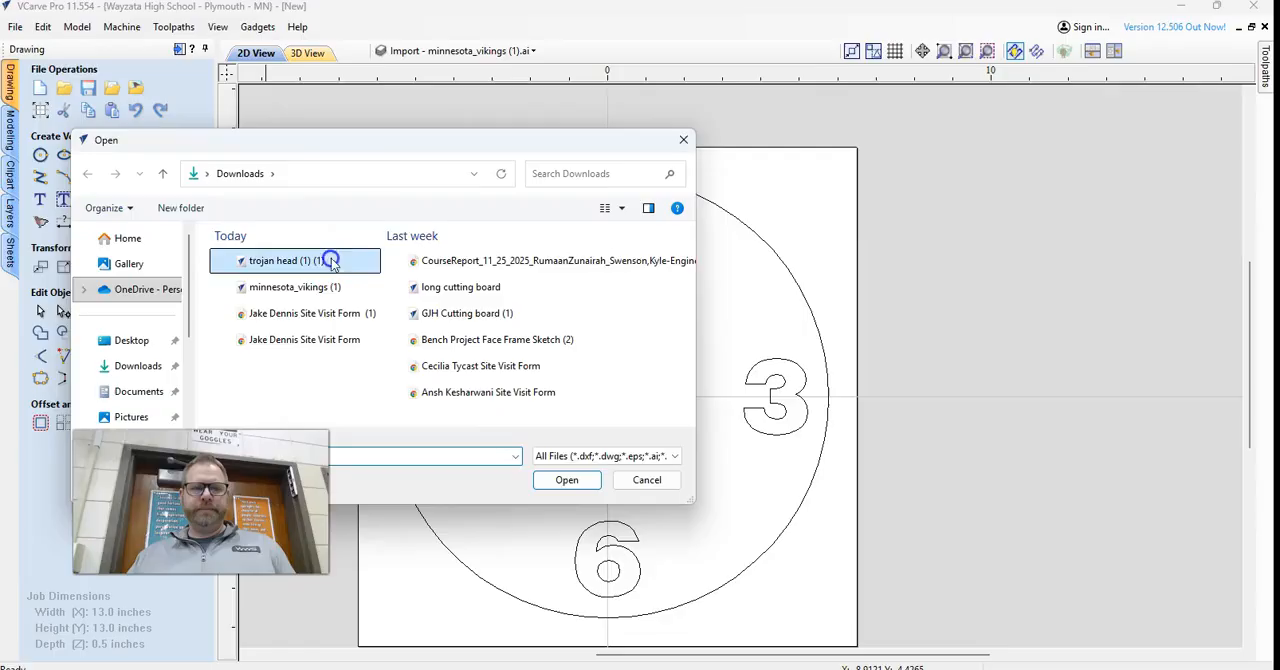
click(565, 480)
Move the imported Trojan head down and left to the middle of the clock face between the numbers.
key(Down)
key(Down)
key(Down)
key(Down)
key(Down)
key(Down)
key(Down)
key(Down)
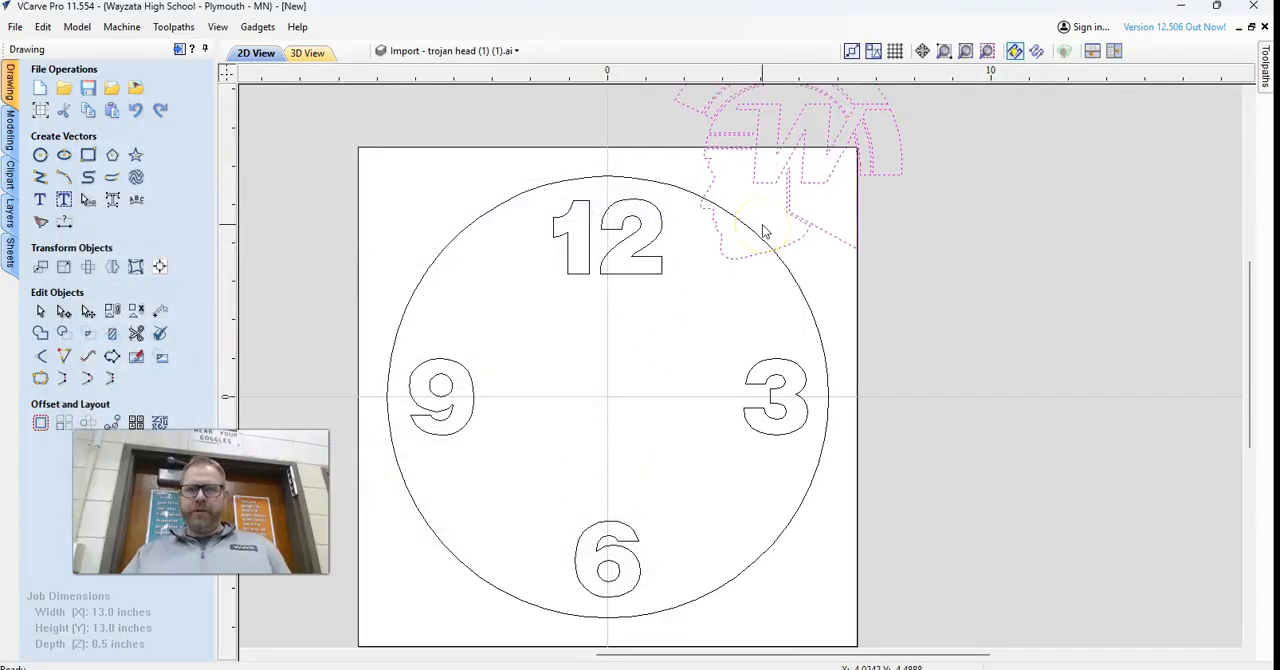
key(Down)
key(Down)
key(Down)
key(Down)
key(Down)
key(Down)
key(Down)
key(Down)
key(Down)
key(Down)
key(Down)
key(Down)
key(Down)
key(Down)
key(Down)
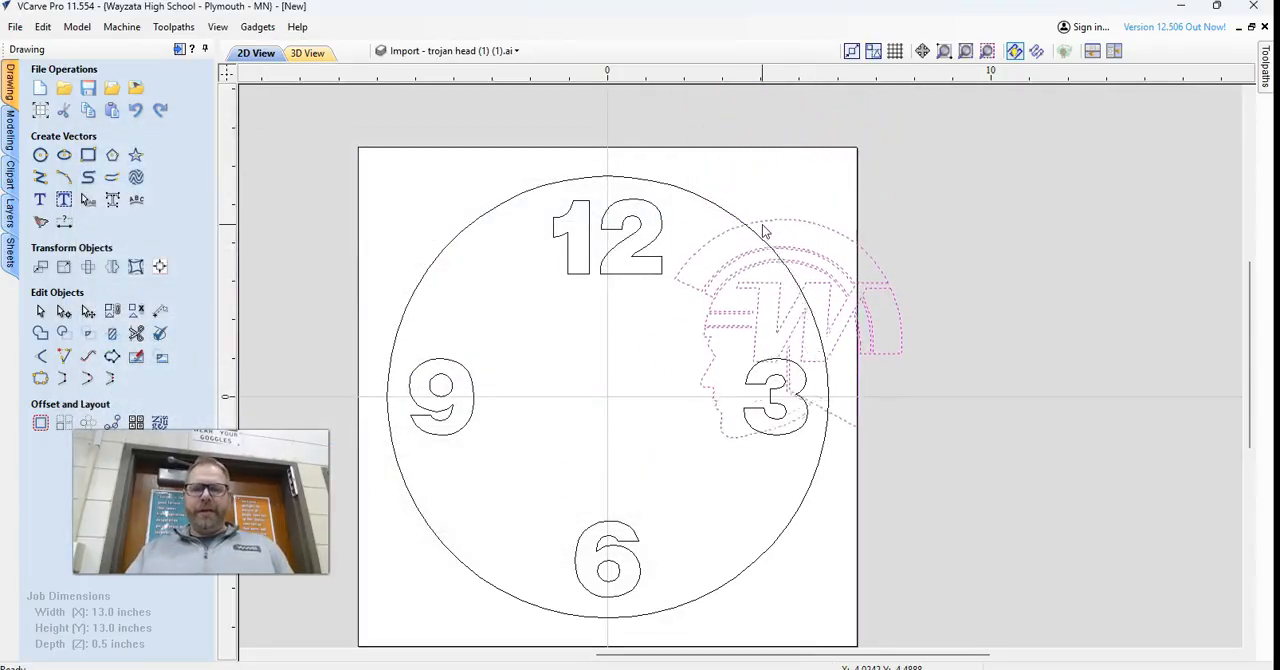
key(Left)
key(Left)
key(Left)
key(Left)
key(Left)
key(Left)
key(Left)
key(Left)
key(Left)
key(Left)
key(Left)
key(Left)
key(Left)
key(Left)
key(Left)
key(Left)
key(Left)
key(Left)
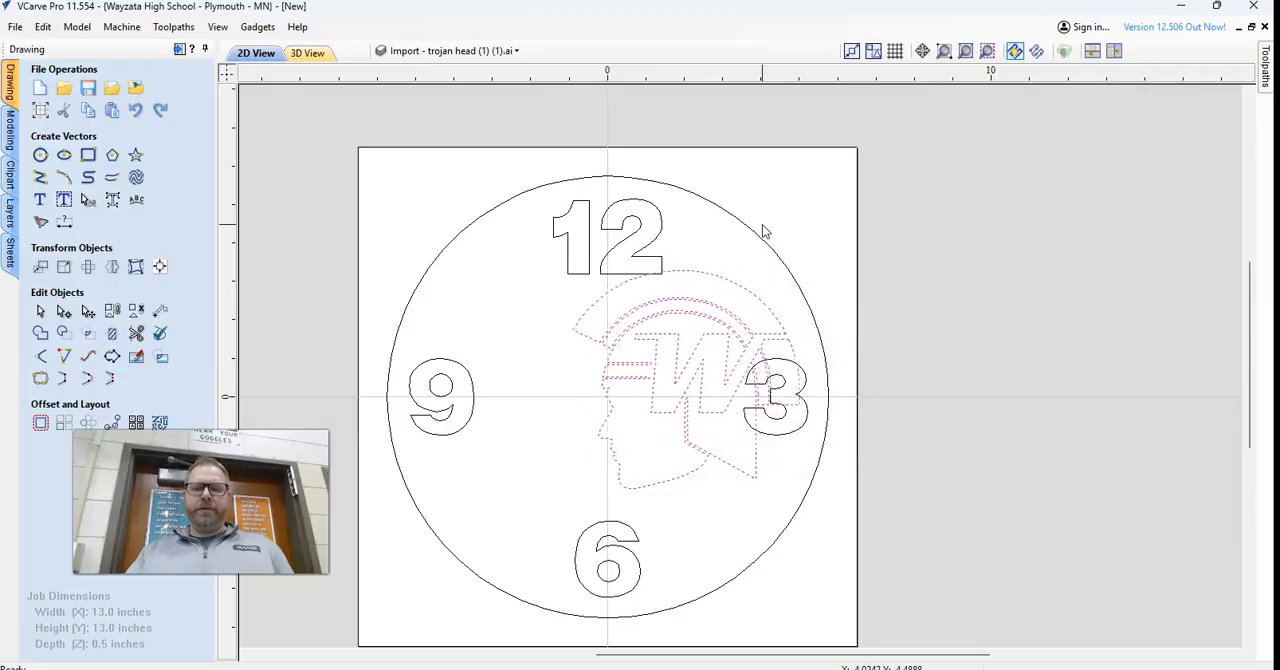
key(Down)
key(Down)
key(Down)
key(Down)
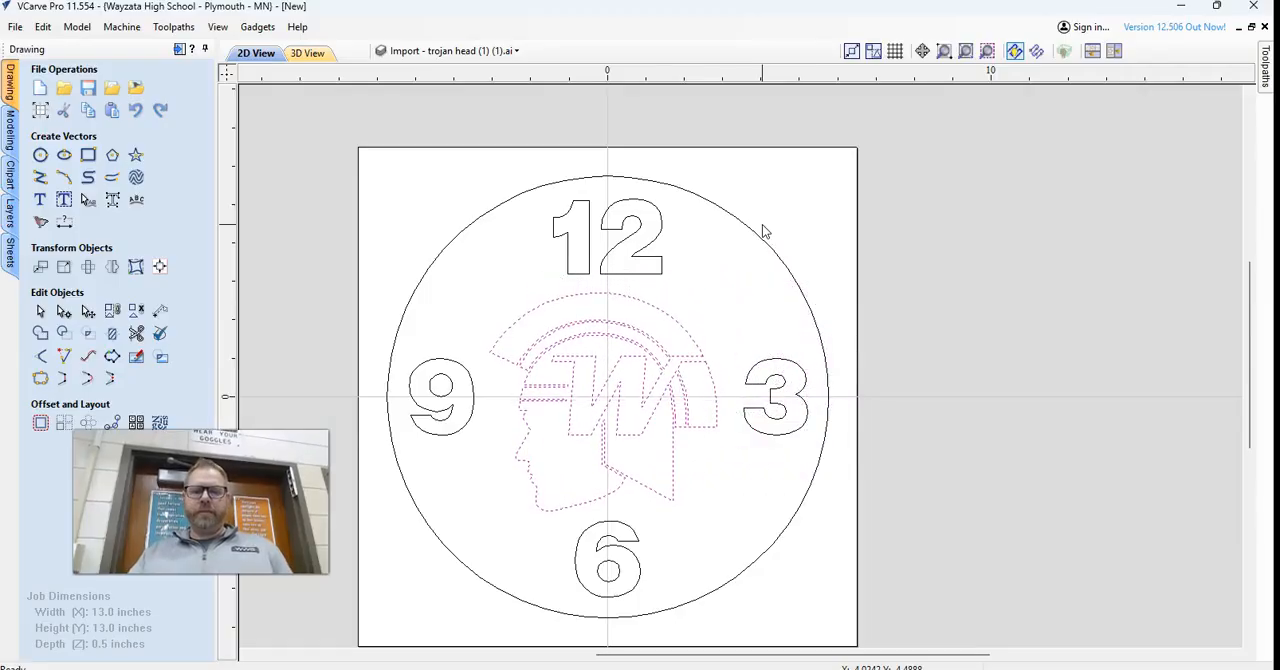
Select all the Trojan head vectors without the numbers and scale them down to about 5.28 x 5.07 inches.
click(517, 257)
drag(443, 262, 818, 551)
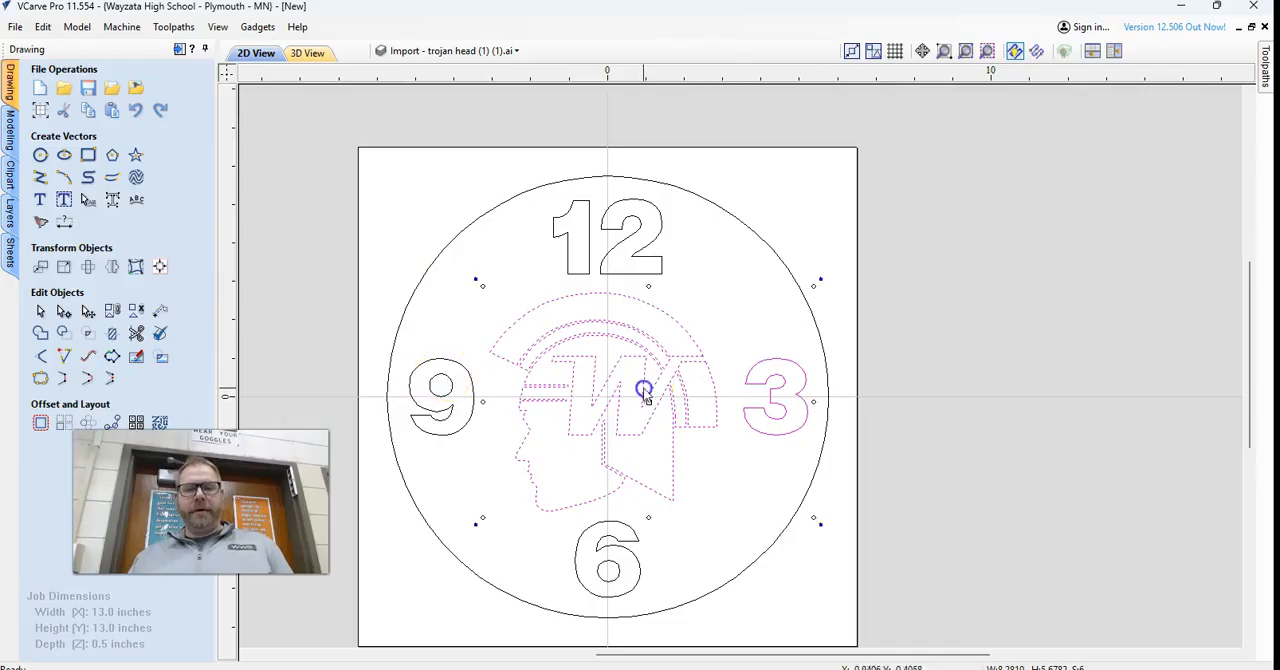
click(766, 344)
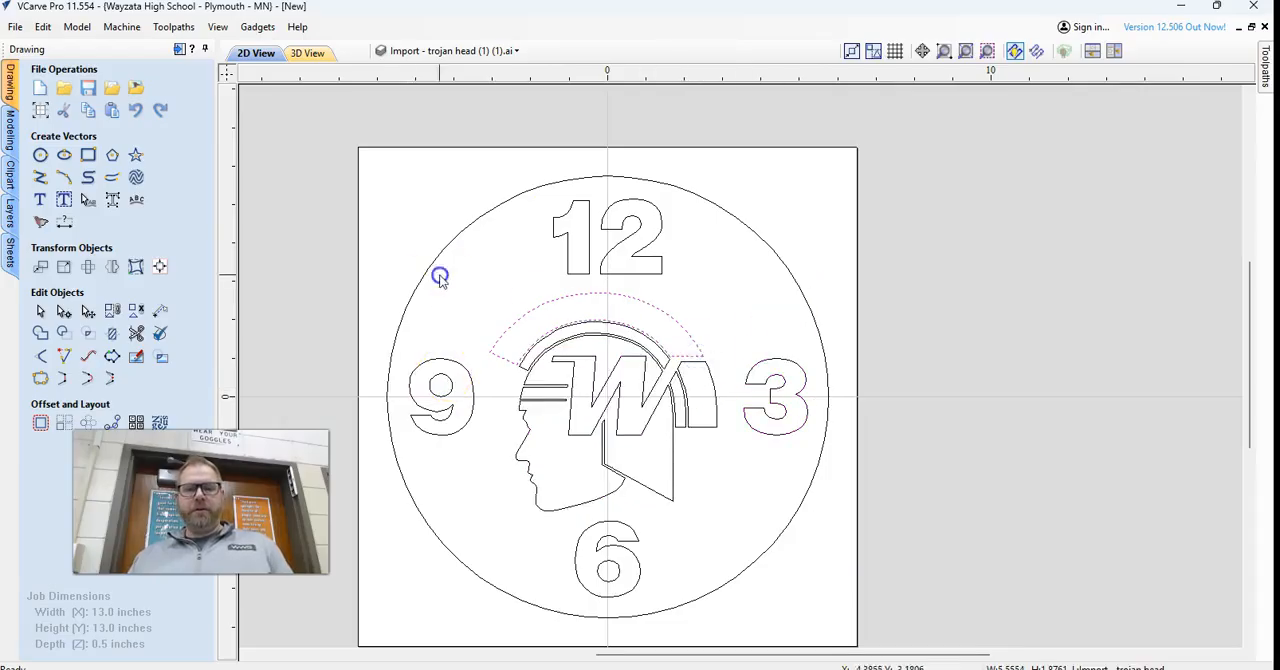
click(608, 430)
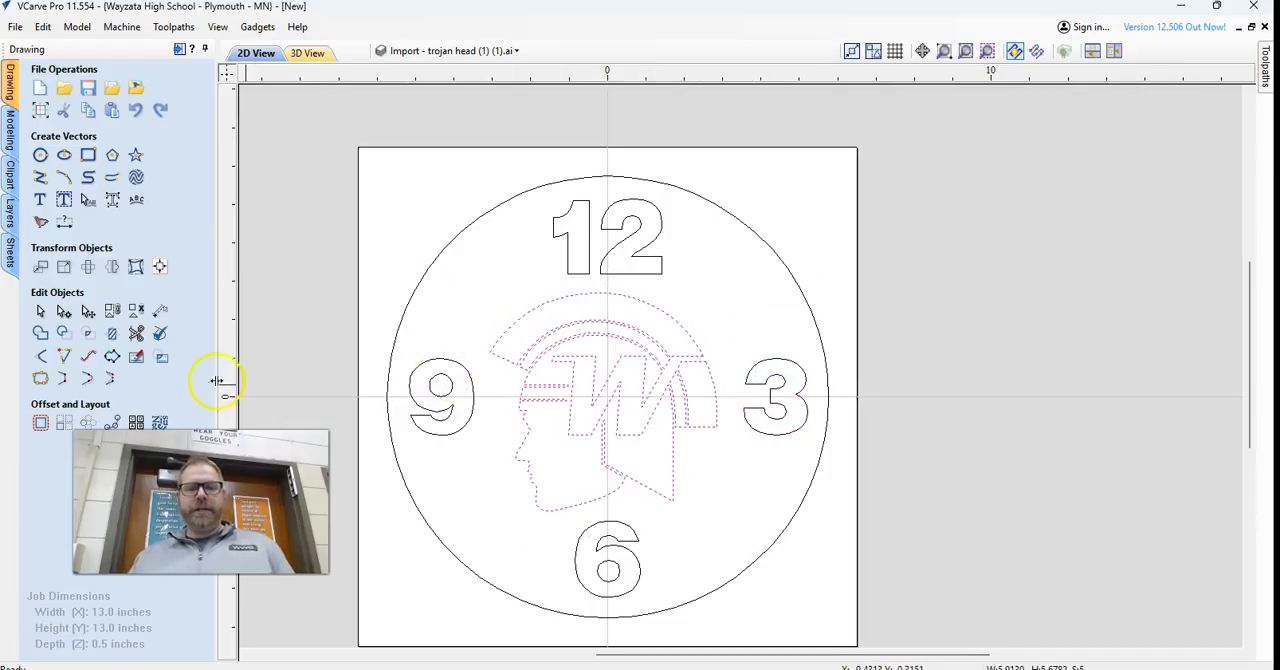
click(92, 314)
drag(484, 284, 513, 308)
Nudge the scaled Trojan head up and left to centre it on the clock face.
key(Up)
key(Up)
key(Up)
key(Up)
key(Up)
key(Left)
key(Left)
key(Left)
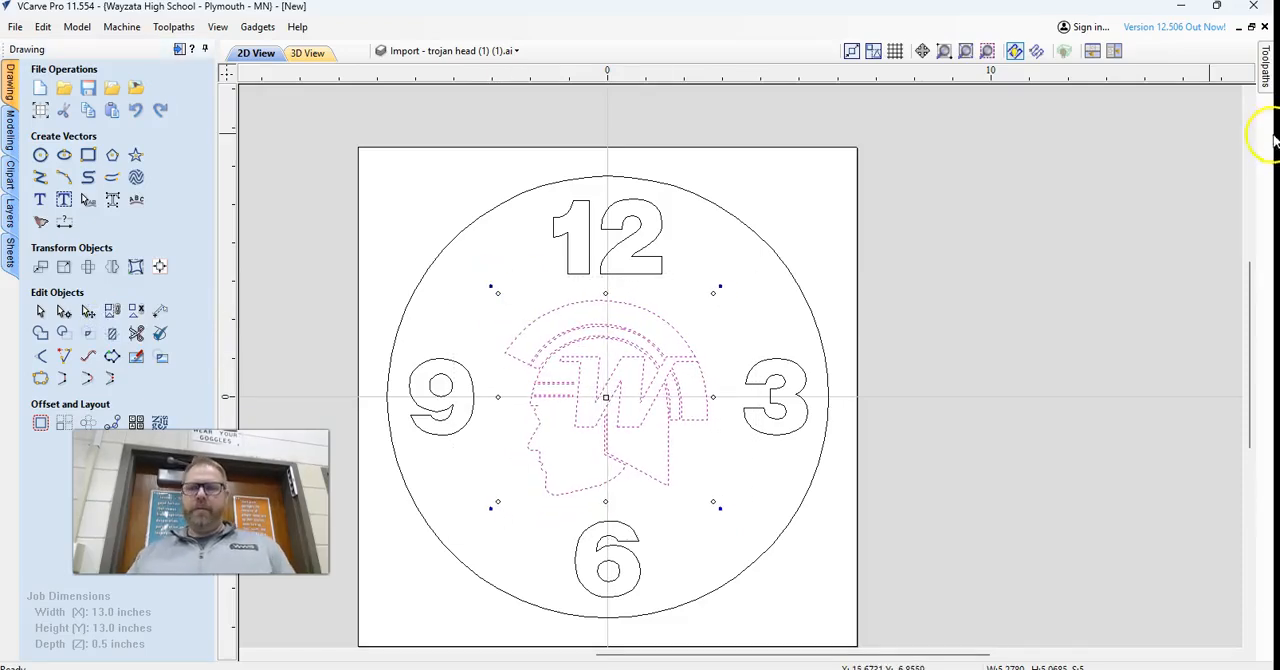
Delete the profile toolpath named 4 from the toolpath list.
click(1266, 72)
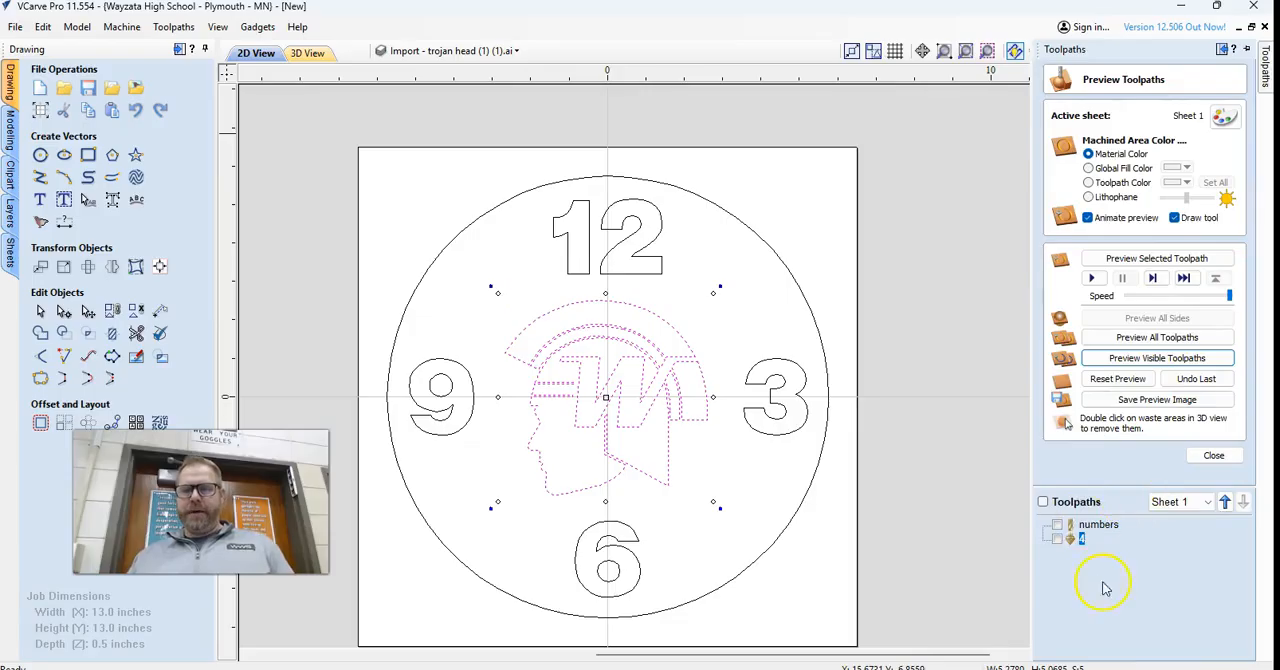
right_click(1076, 544)
mouse_move(1128, 534)
click(1030, 532)
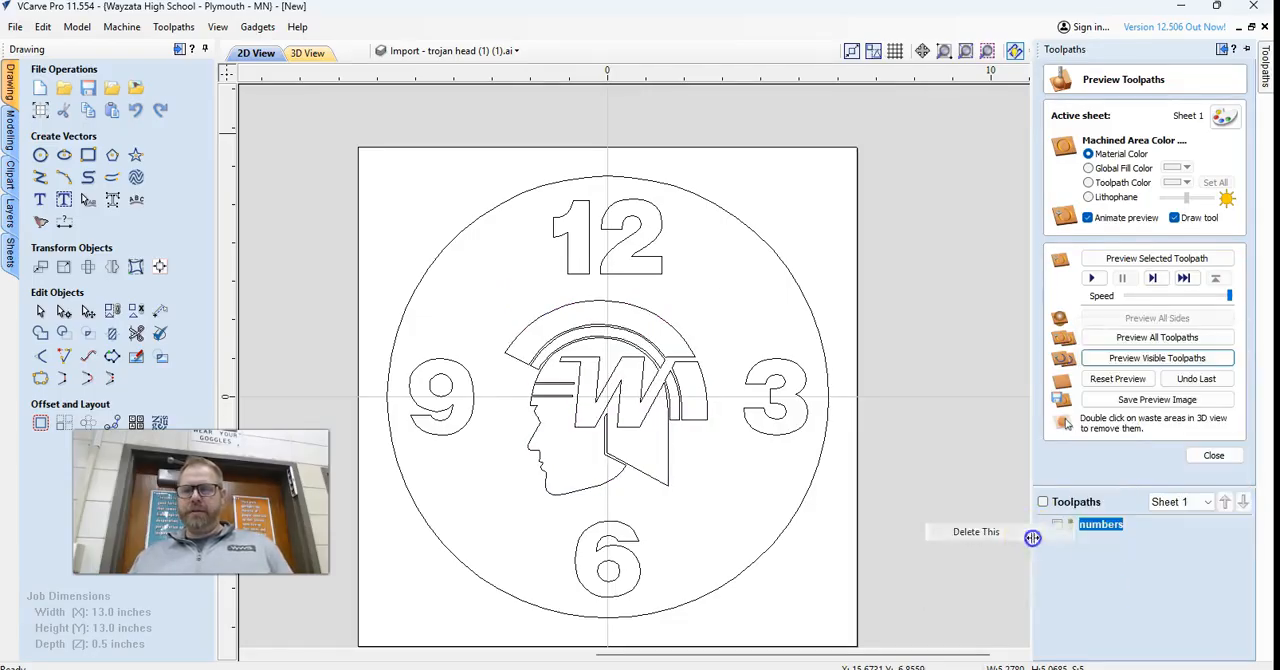
Show the numbers toolpath in the 2D view and recalculate all toolpaths.
click(1062, 526)
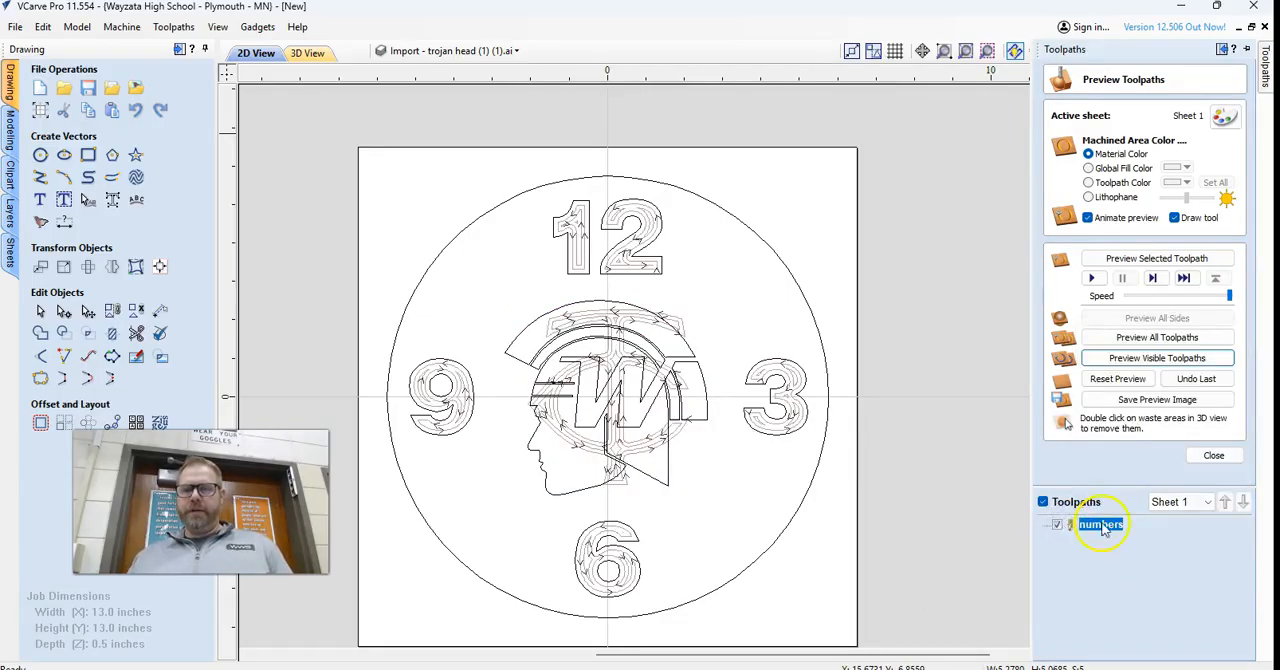
right_click(1104, 527)
mouse_move(1151, 427)
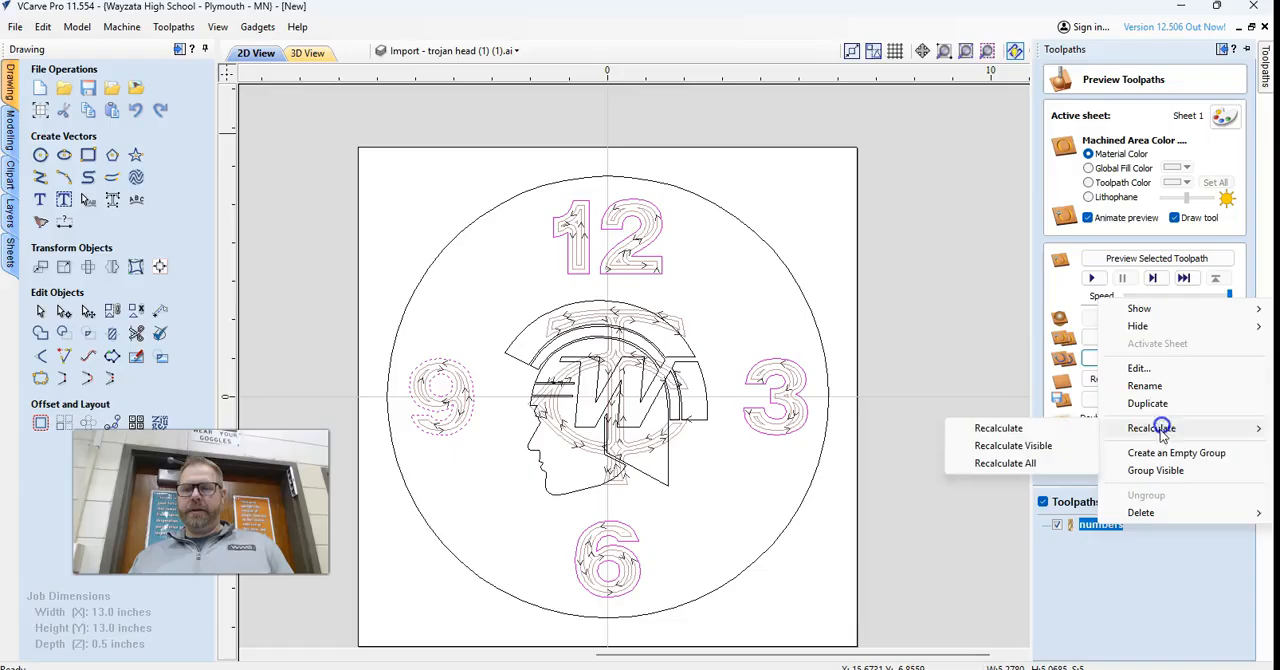
click(1043, 464)
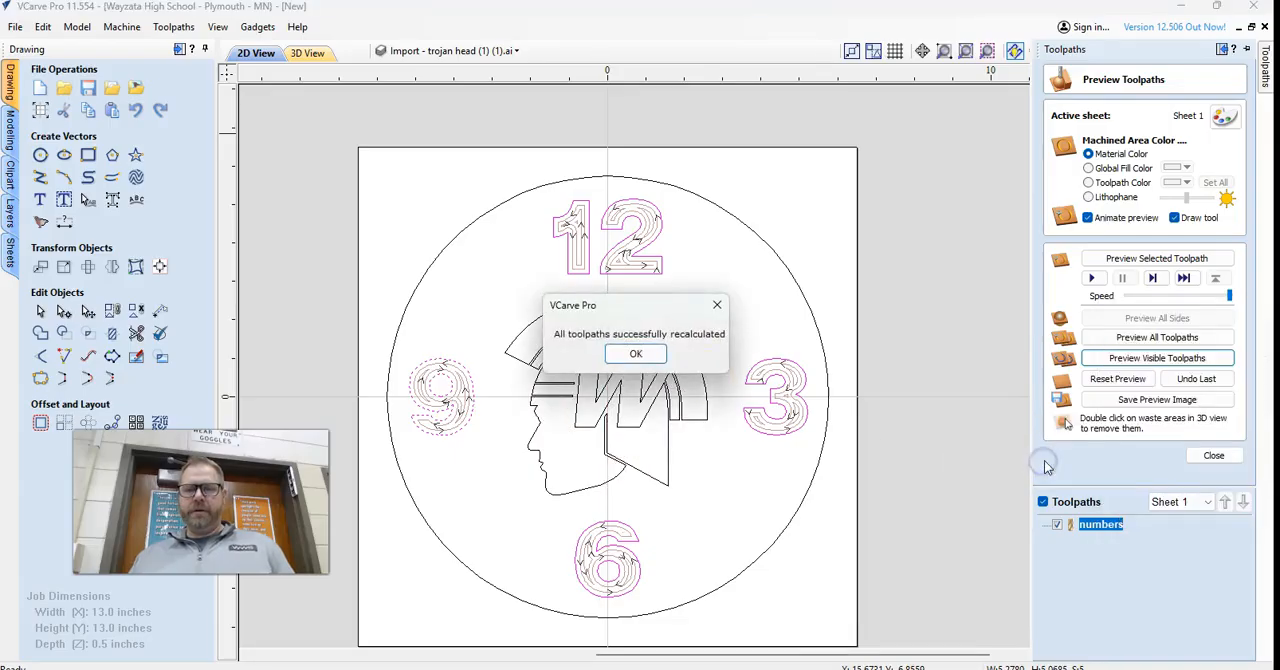
click(636, 355)
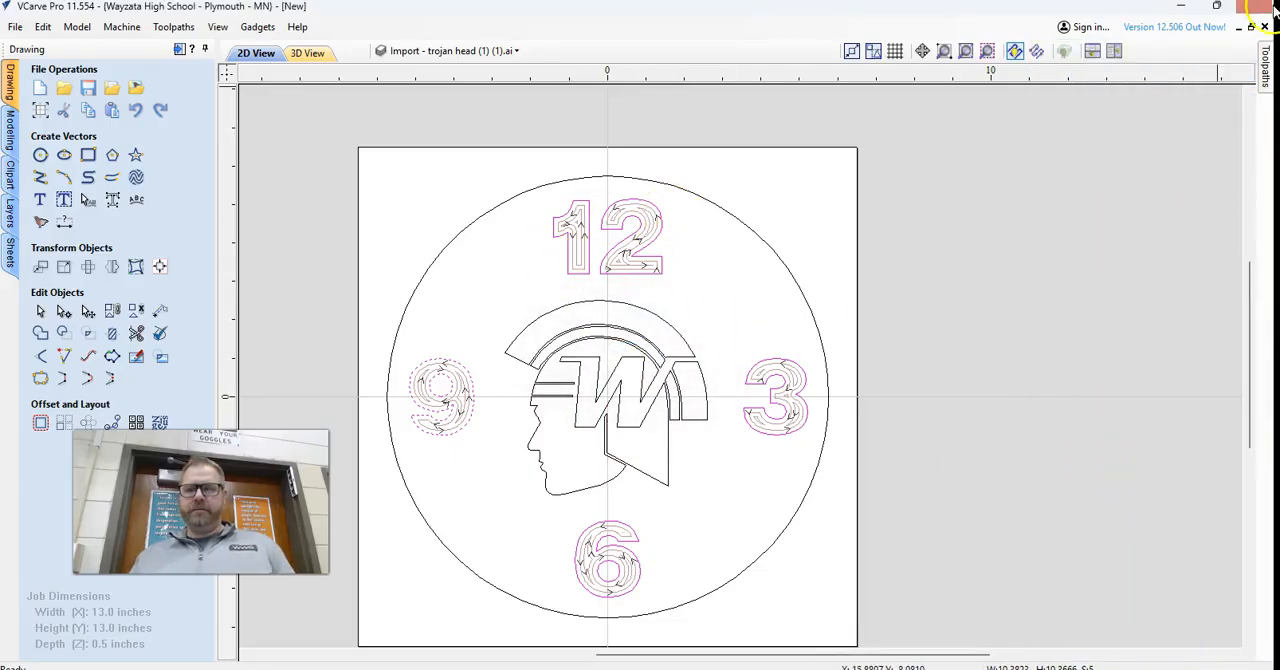
Leave the toolpath preview and select all the Trojan head vectors without the surrounding numbers.
mouse_move(1265, 62)
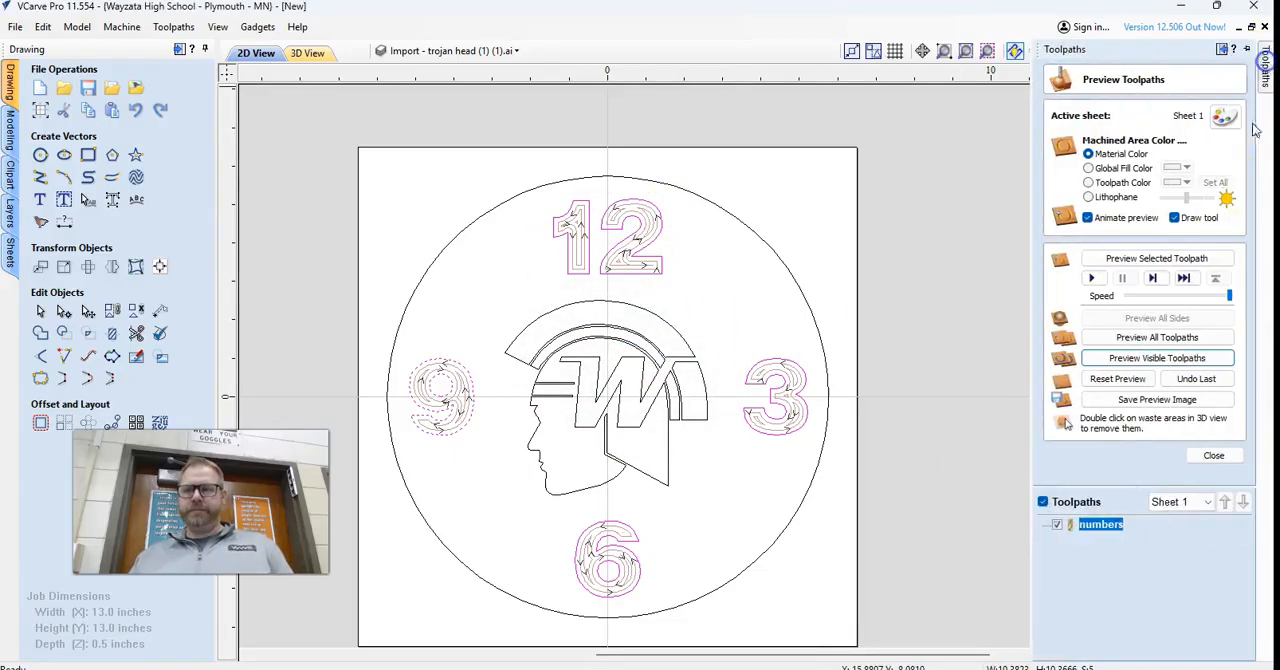
click(1213, 455)
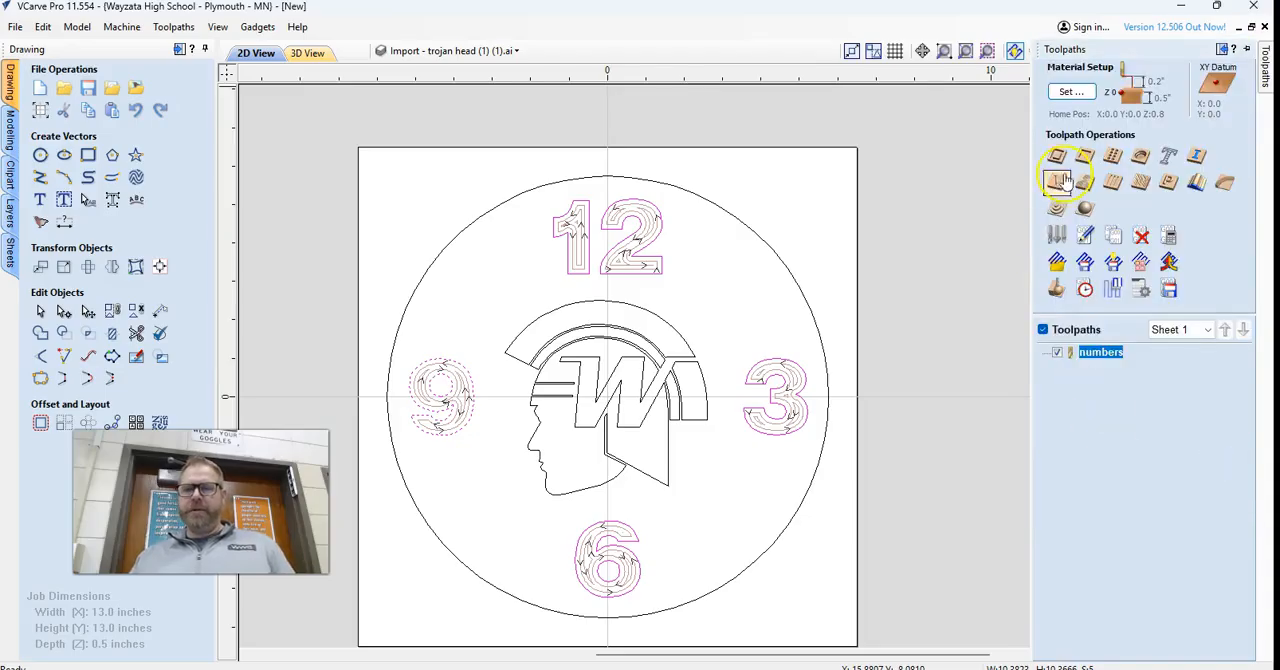
click(600, 390)
drag(471, 262, 746, 506)
mouse_move(1271, 100)
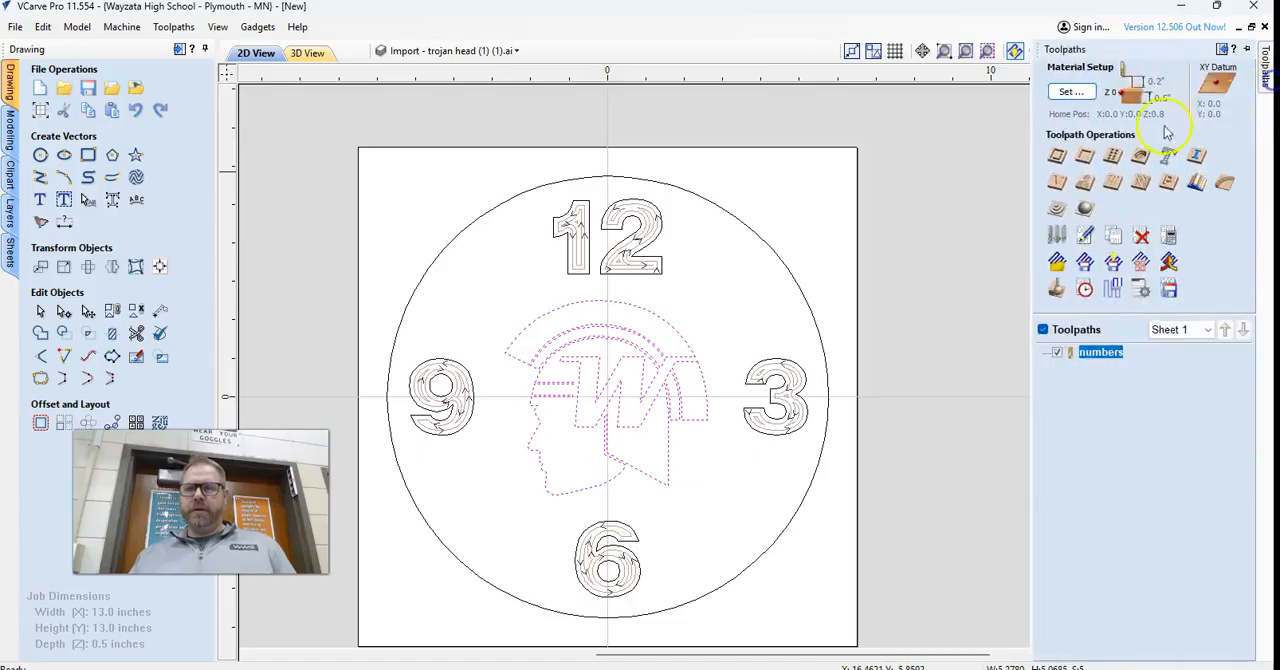
Start a 2D profile toolpath for the selected Trojan head and set its number of passes to 1.
click(1064, 165)
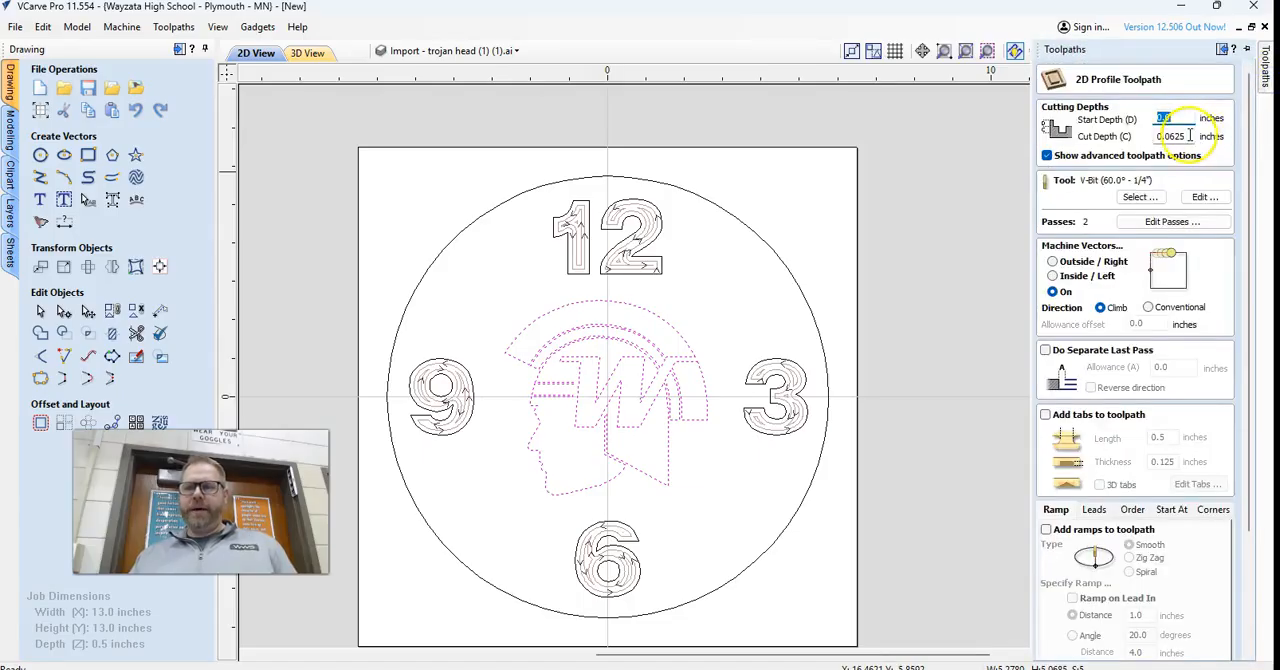
click(1150, 221)
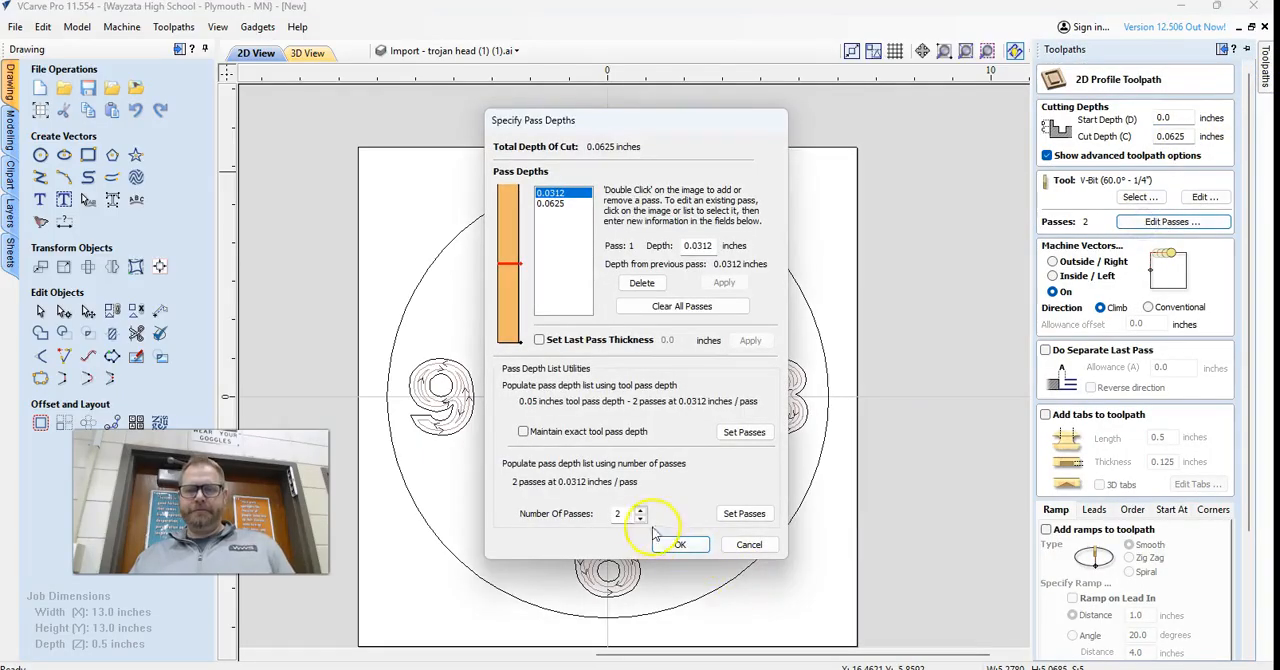
click(672, 545)
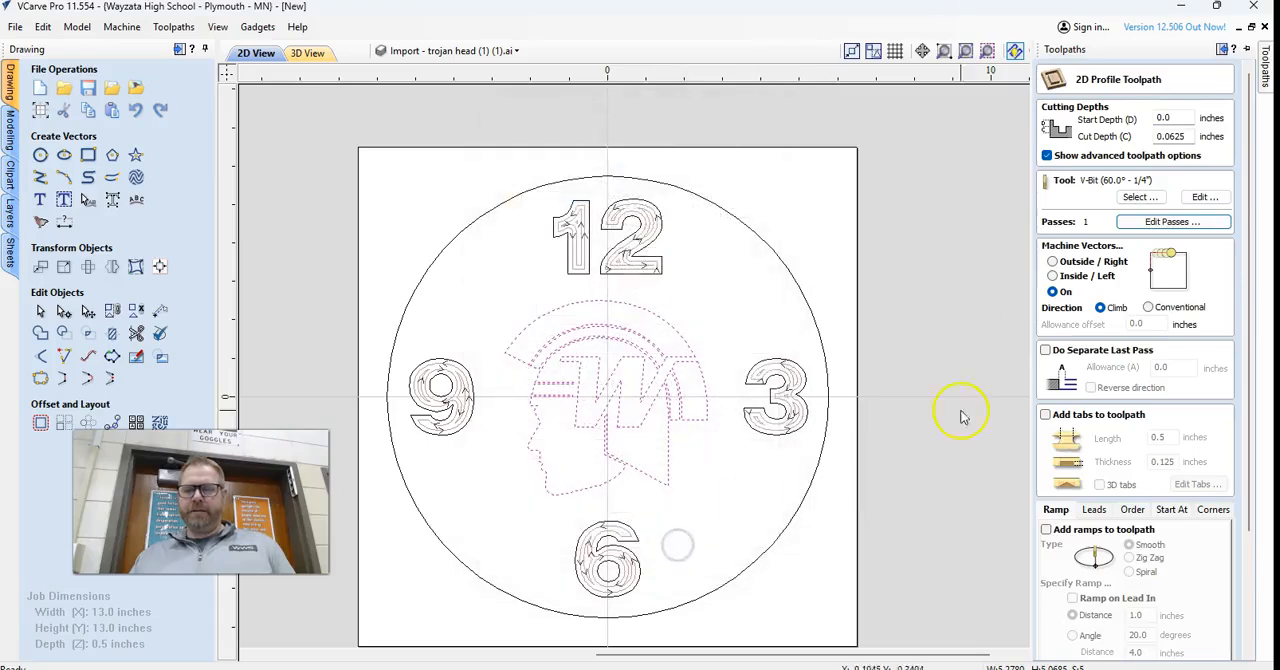
Name the profile toolpath "trojan head" and calculate it.
mouse_move(1265, 72)
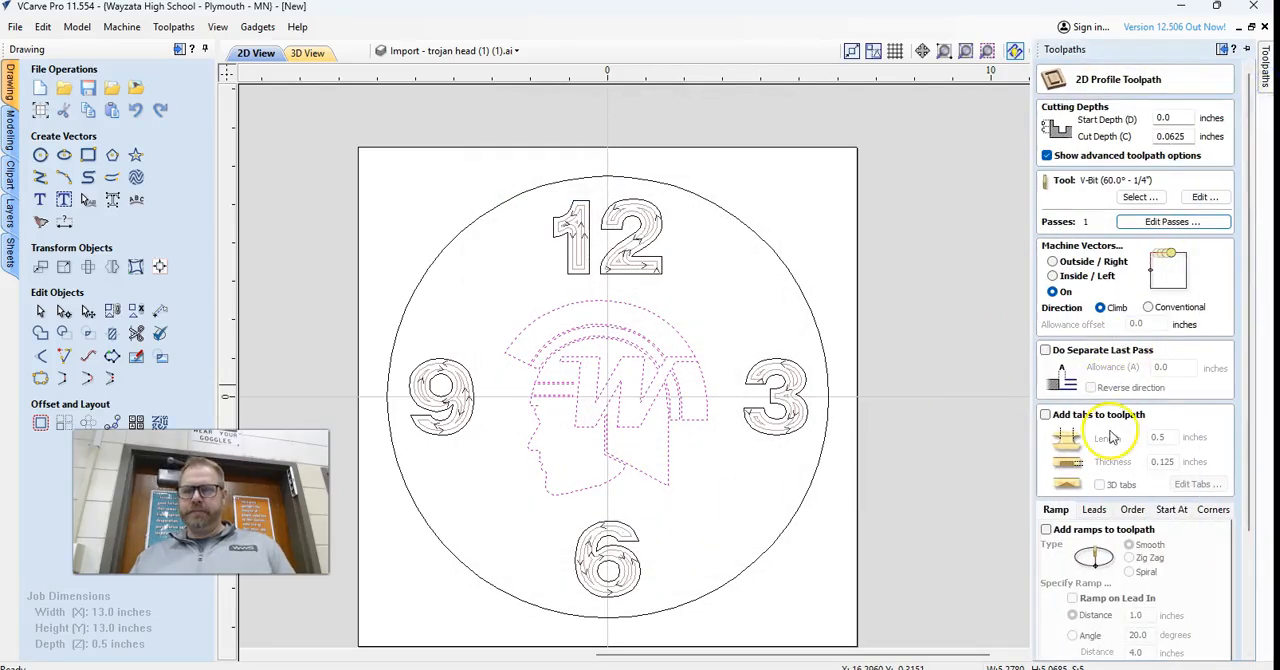
scroll(1104, 467, down, 3)
scroll(1104, 467, down, 3)
drag(1116, 622, 1015, 634)
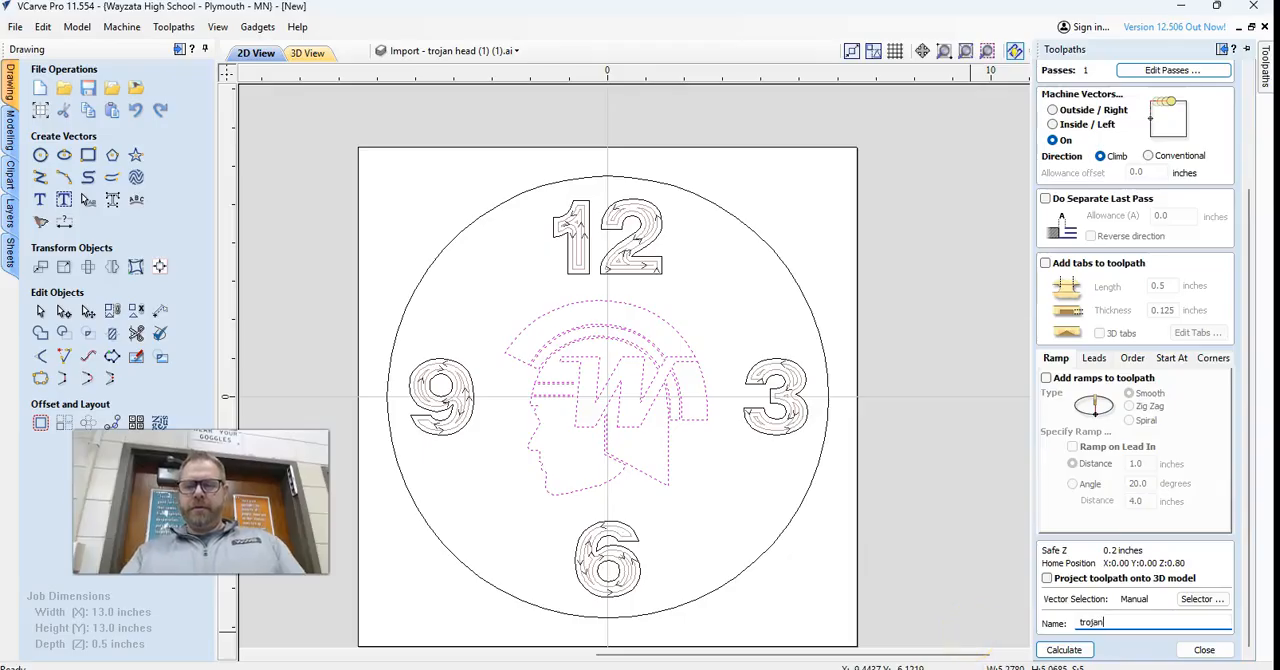
click(1064, 649)
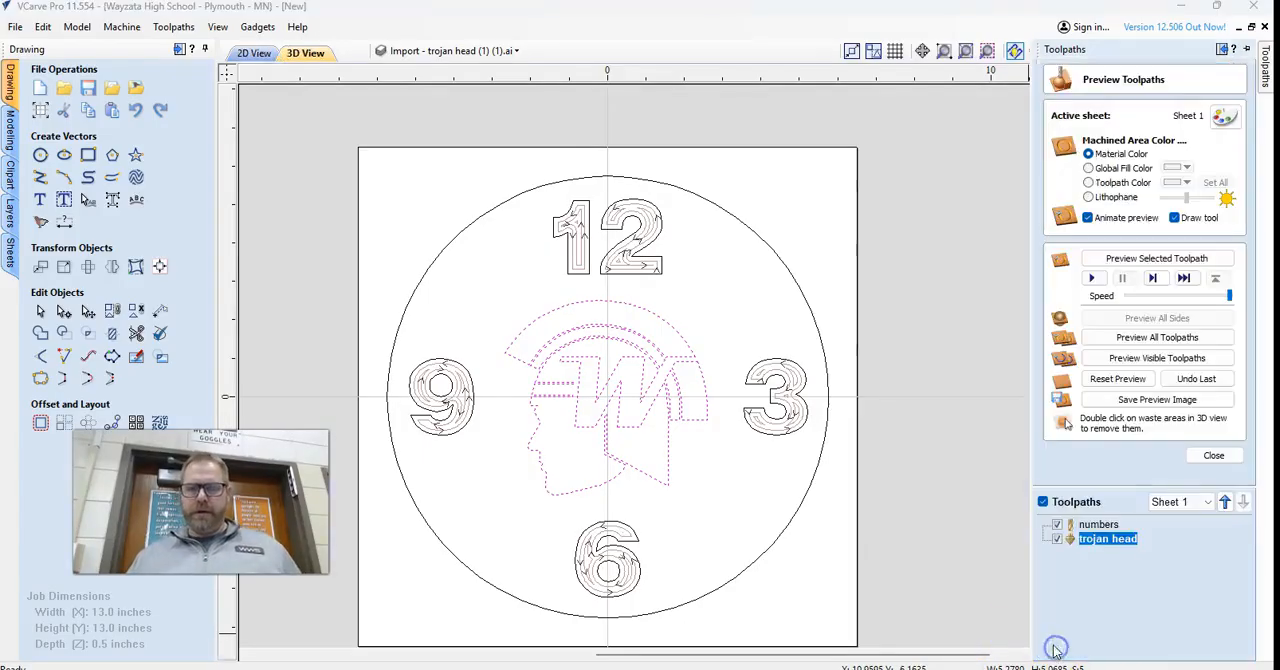
Reset the 3D preview and simulate all toolpaths on the material.
click(1122, 379)
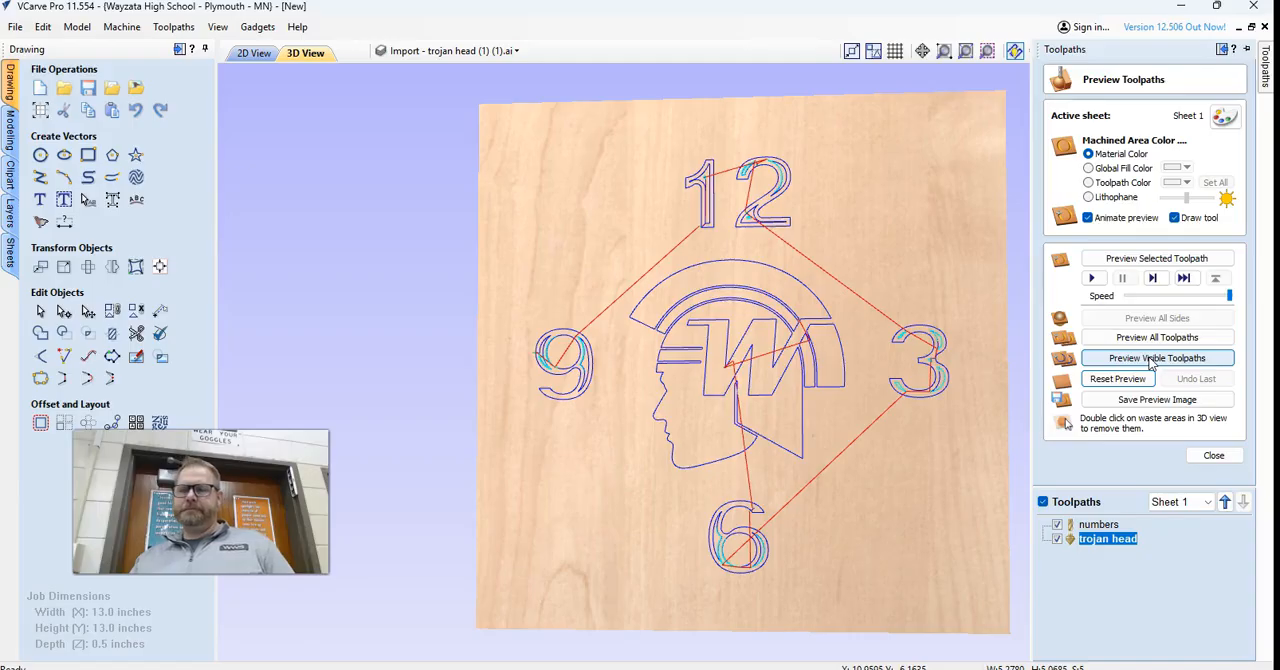
click(1150, 361)
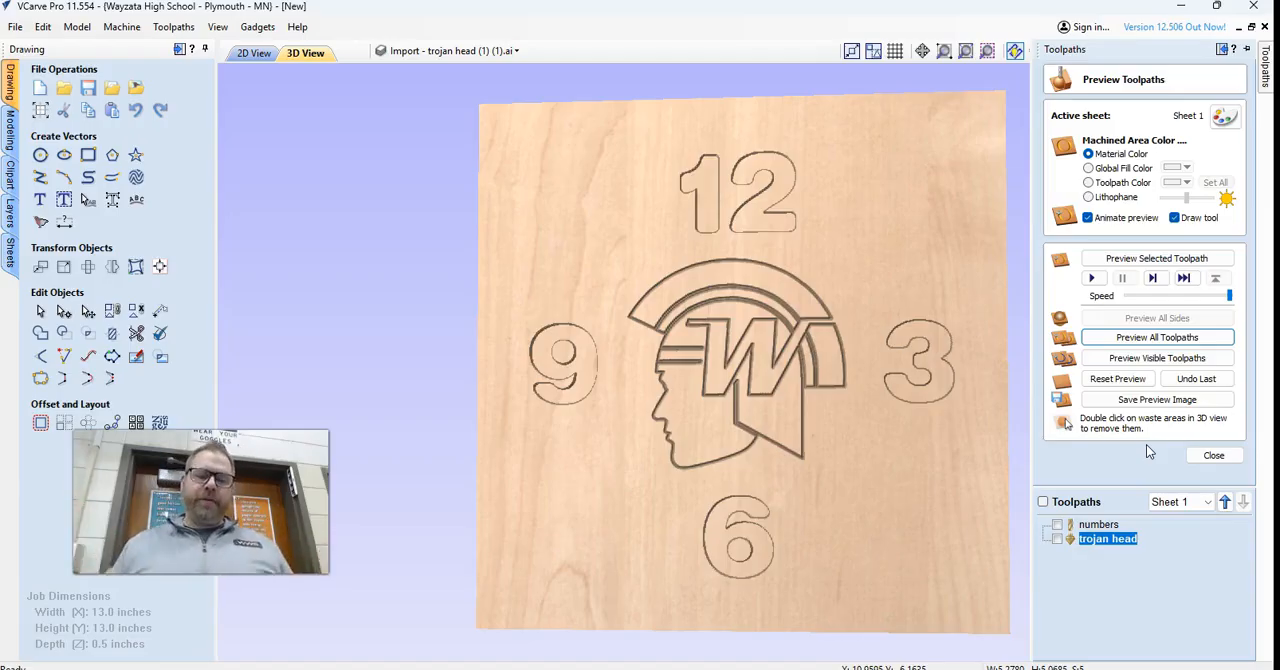
Select the outer clock circle in the 2D view, start a 2D profile toolpath for it and open its cut depth for editing.
click(258, 55)
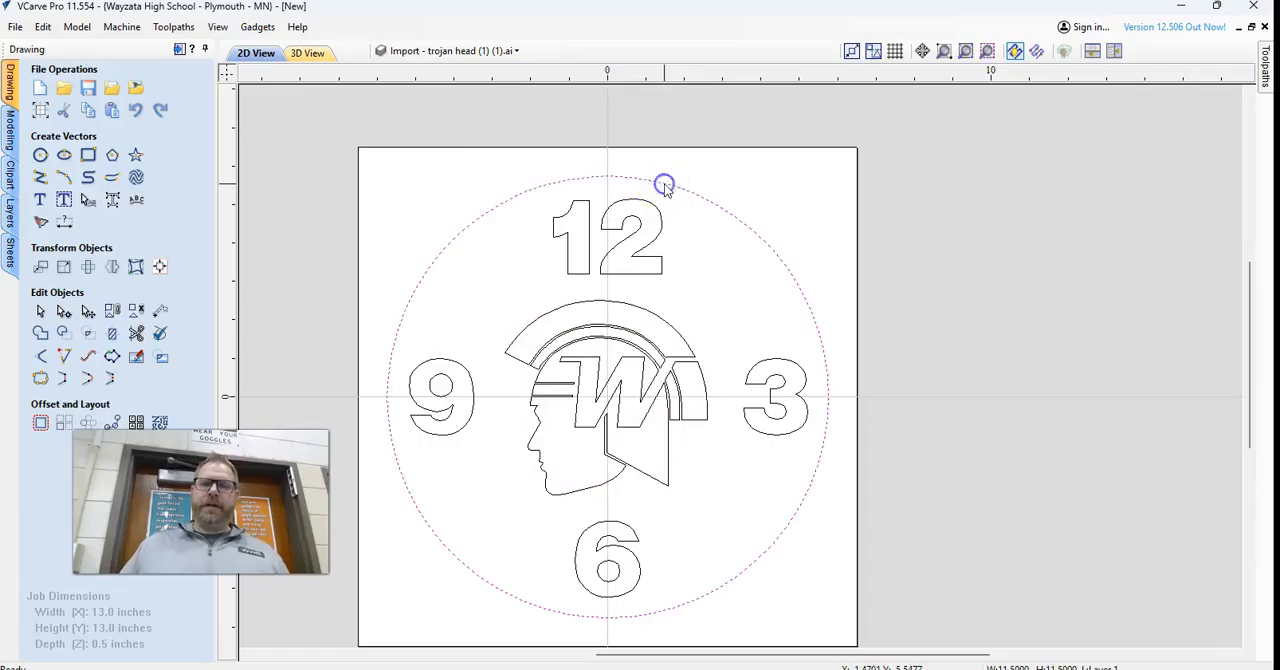
click(1265, 65)
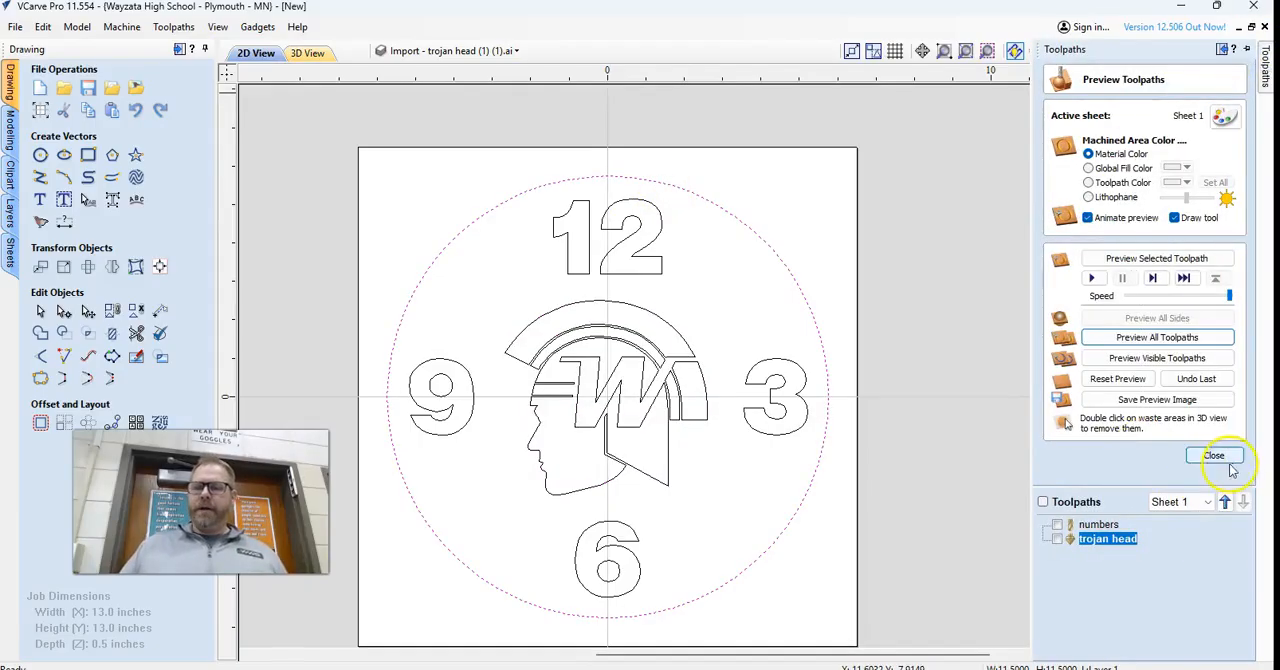
click(1214, 531)
click(1056, 156)
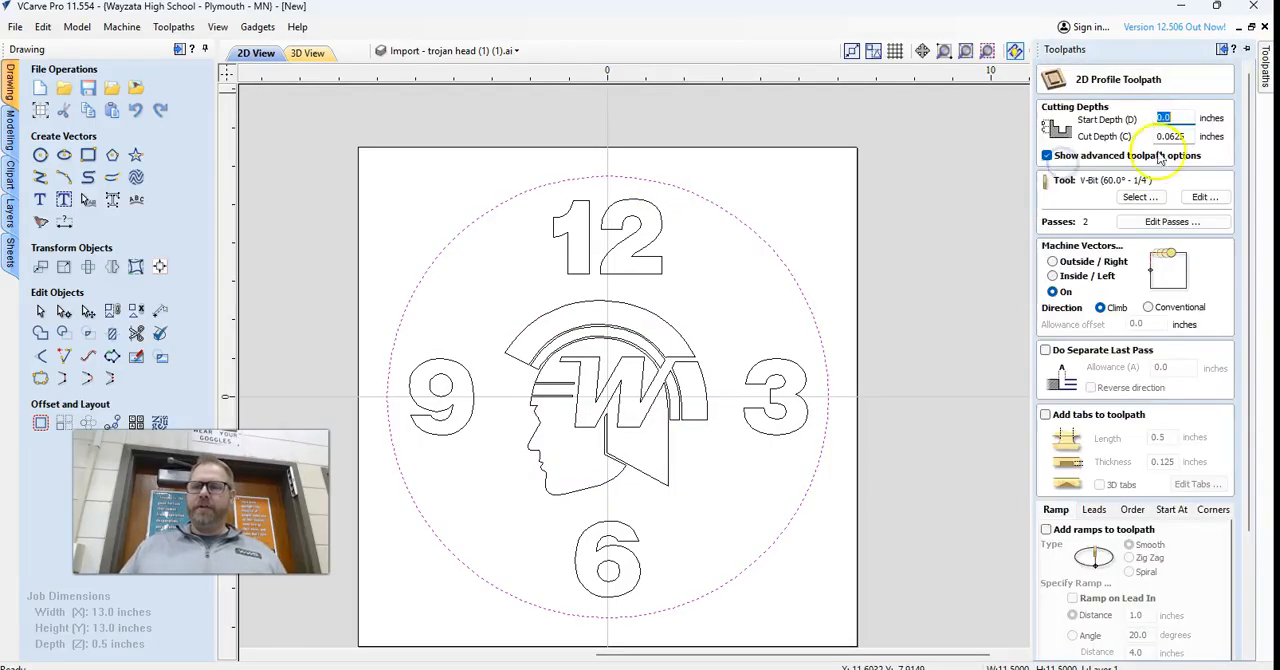
double_click(1168, 137)
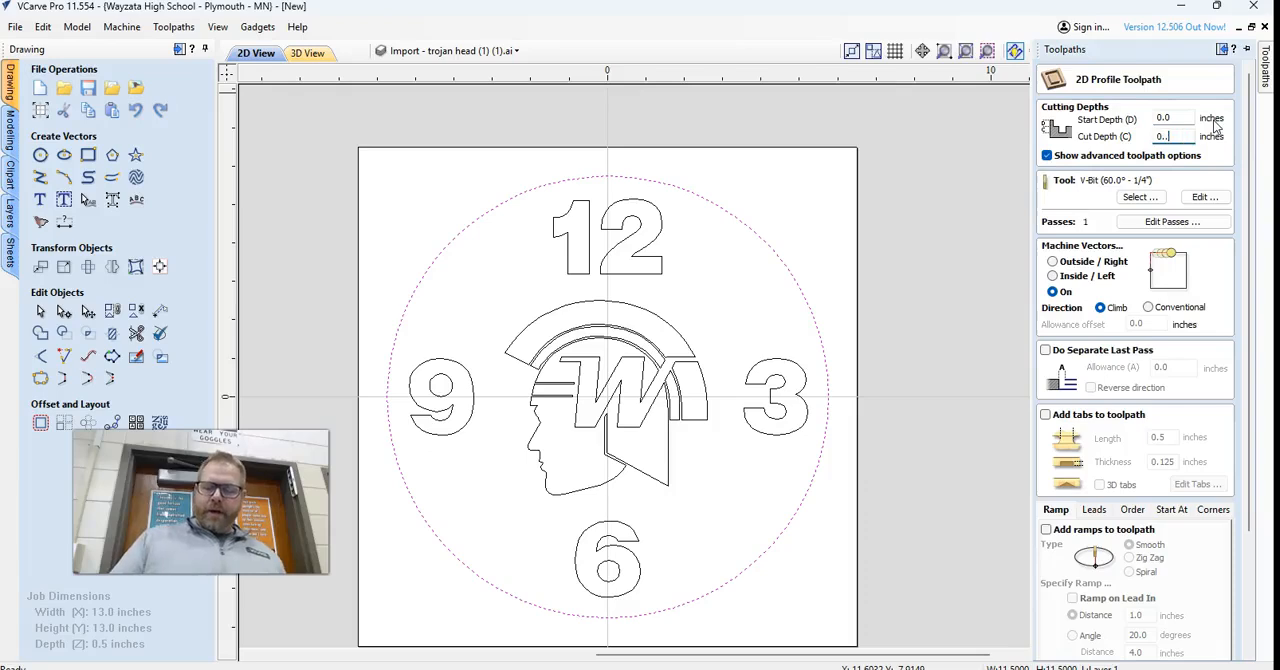
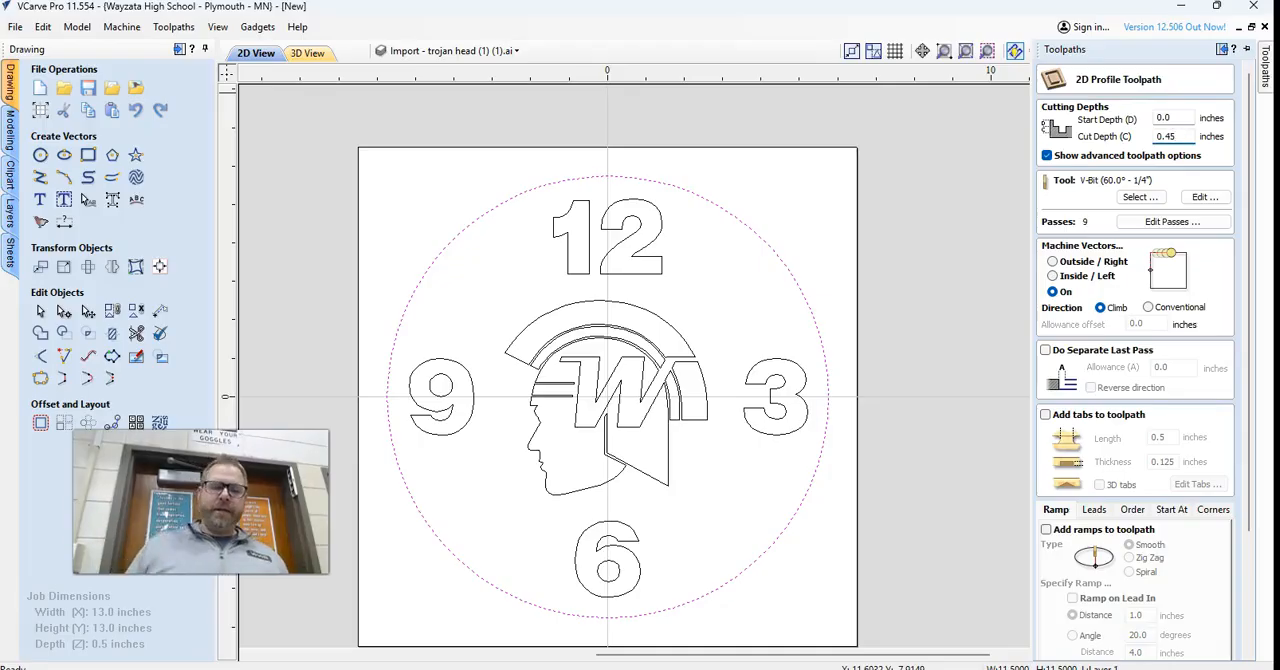
Assign the 1/4" end mill to the 0.45-inch-deep circle profile and machine outside the vector.
click(1139, 198)
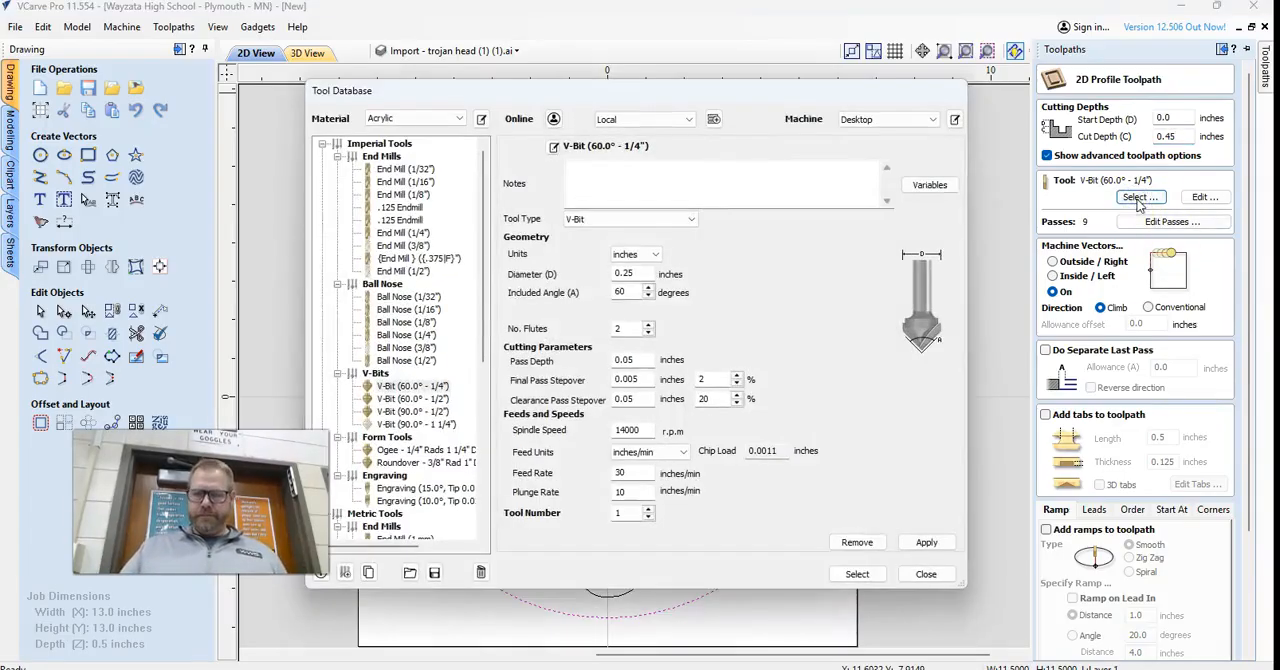
click(420, 232)
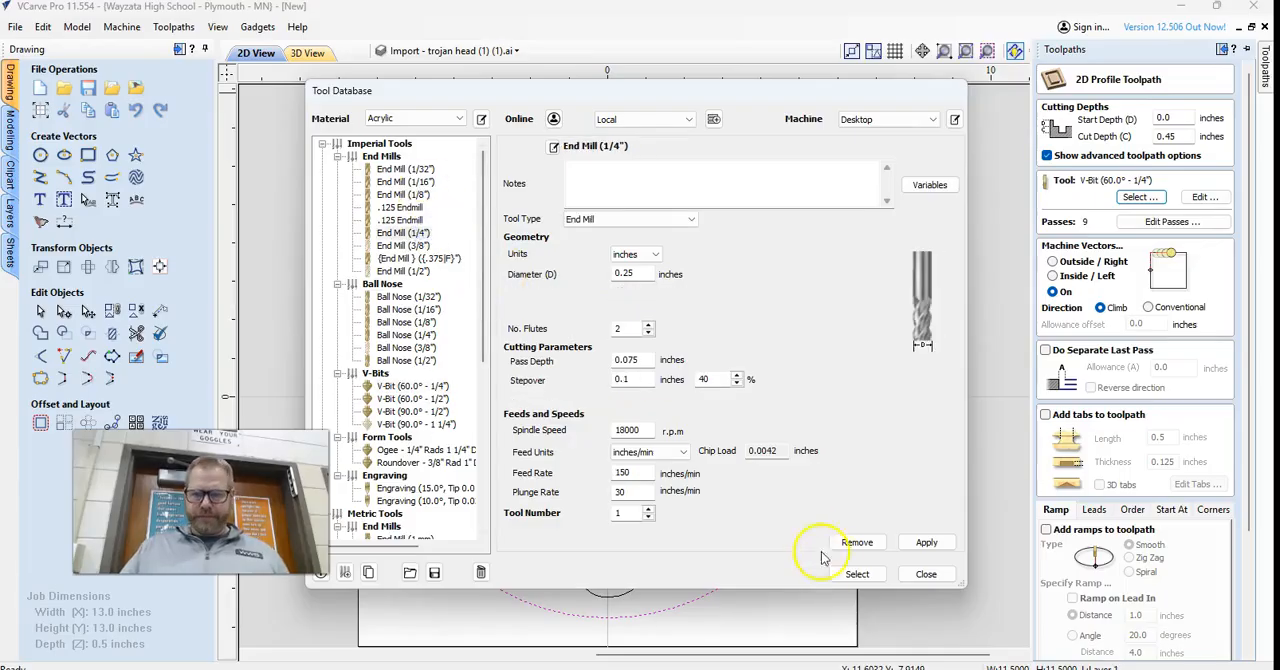
click(857, 574)
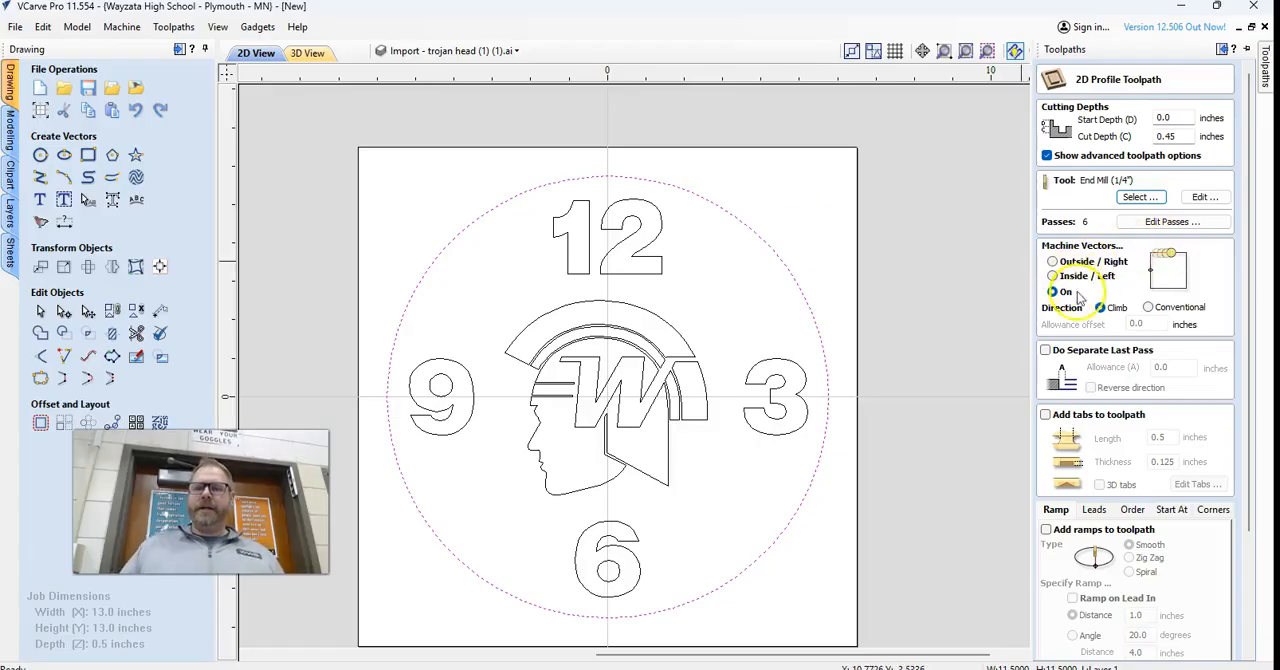
click(1053, 262)
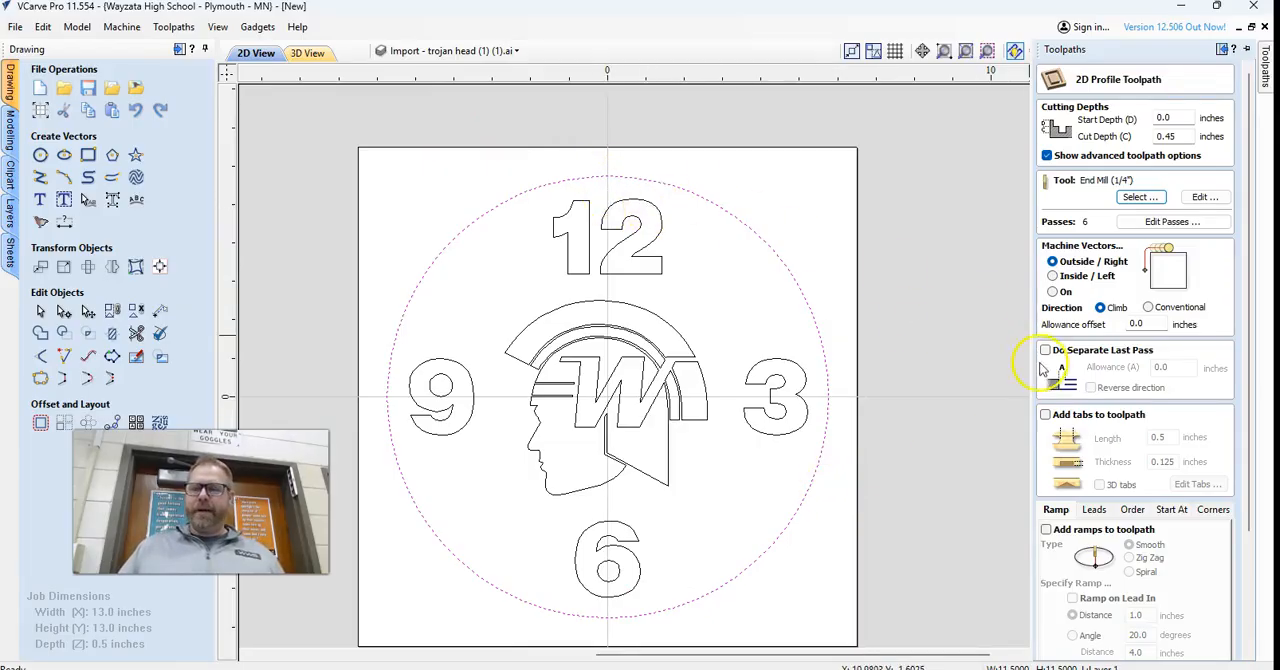
Add smooth ramps with a 1.0 inch distance to the circle profile and name the toolpath "Outside Cut".
scroll(1052, 400, down, 2)
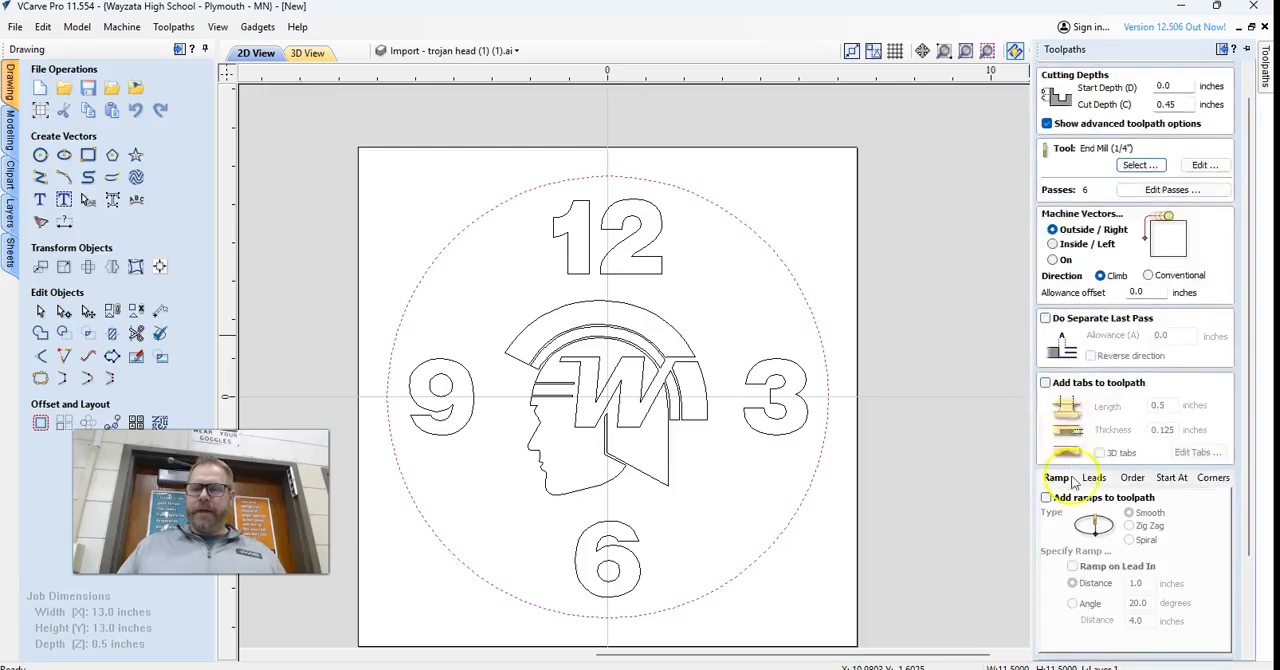
click(1046, 472)
scroll(1137, 500, down, 2)
click(1150, 503)
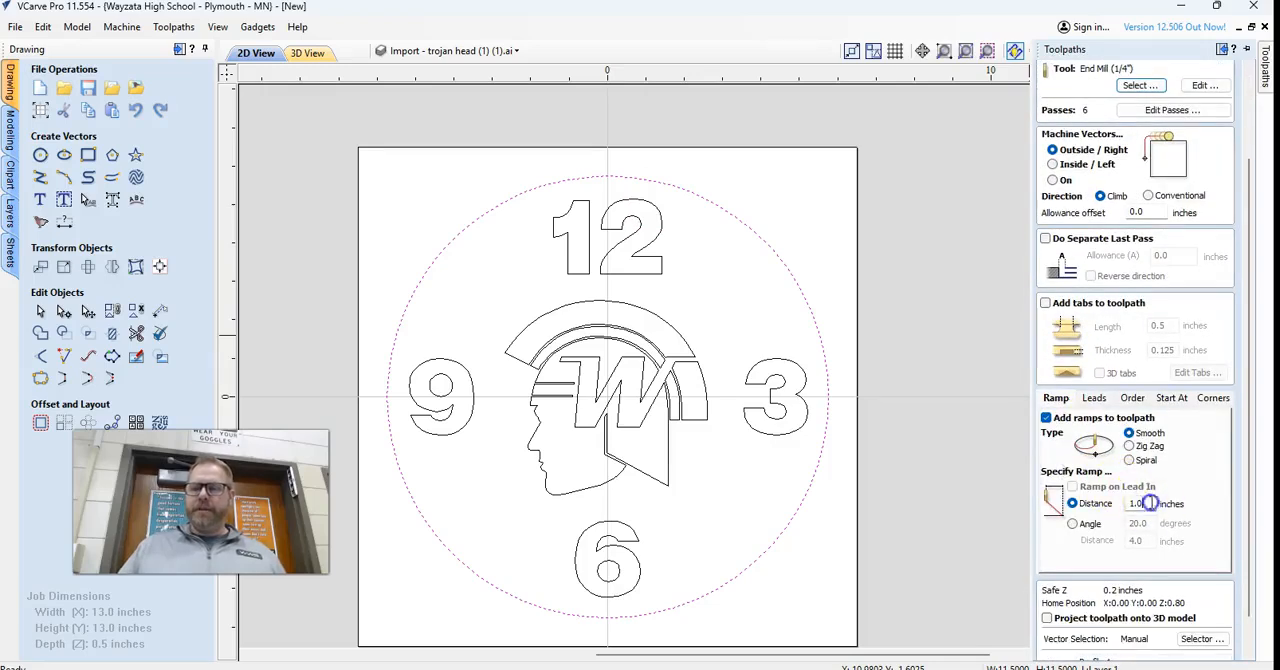
scroll(1068, 510, down, 1)
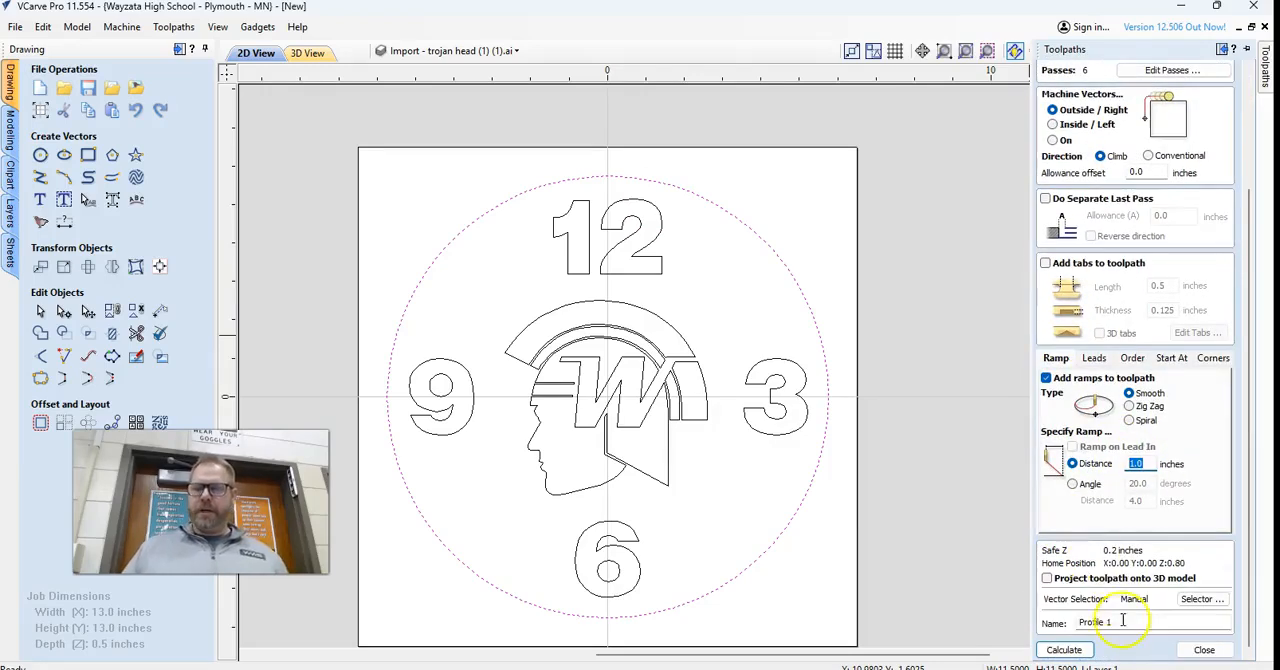
drag(1135, 622, 1006, 626)
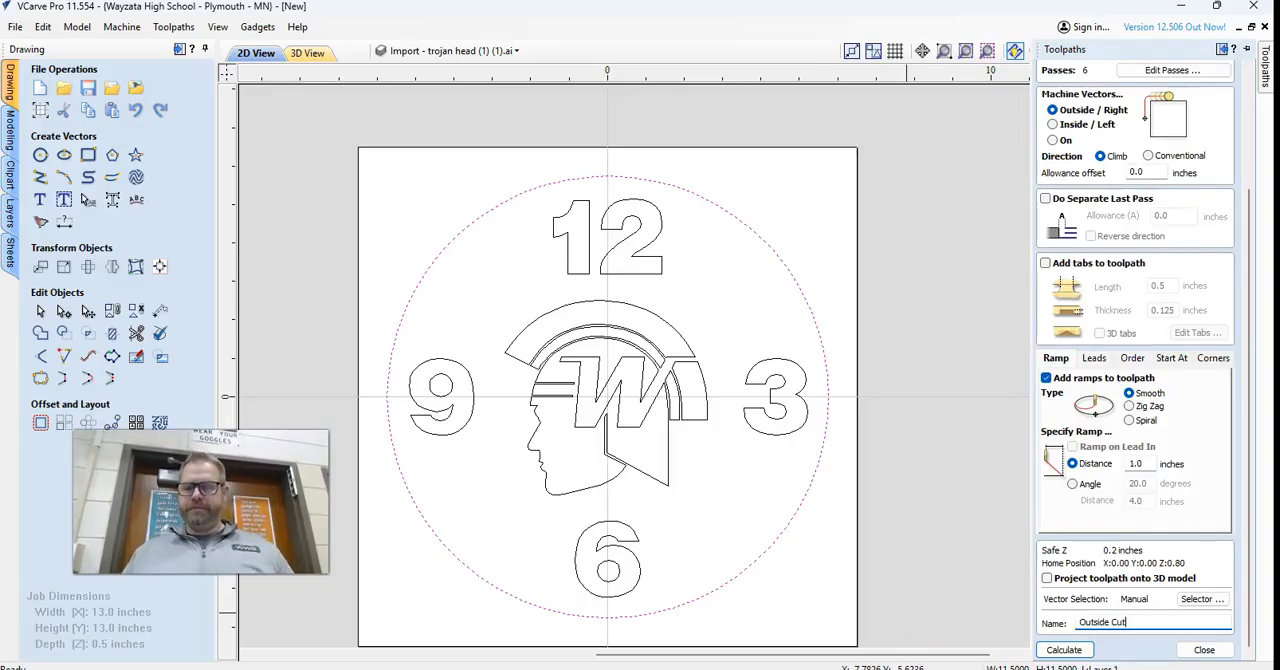
Reduce the outside profile cut to 3 passes and calculate the toolpath.
scroll(1150, 200, up, 1)
click(1172, 118)
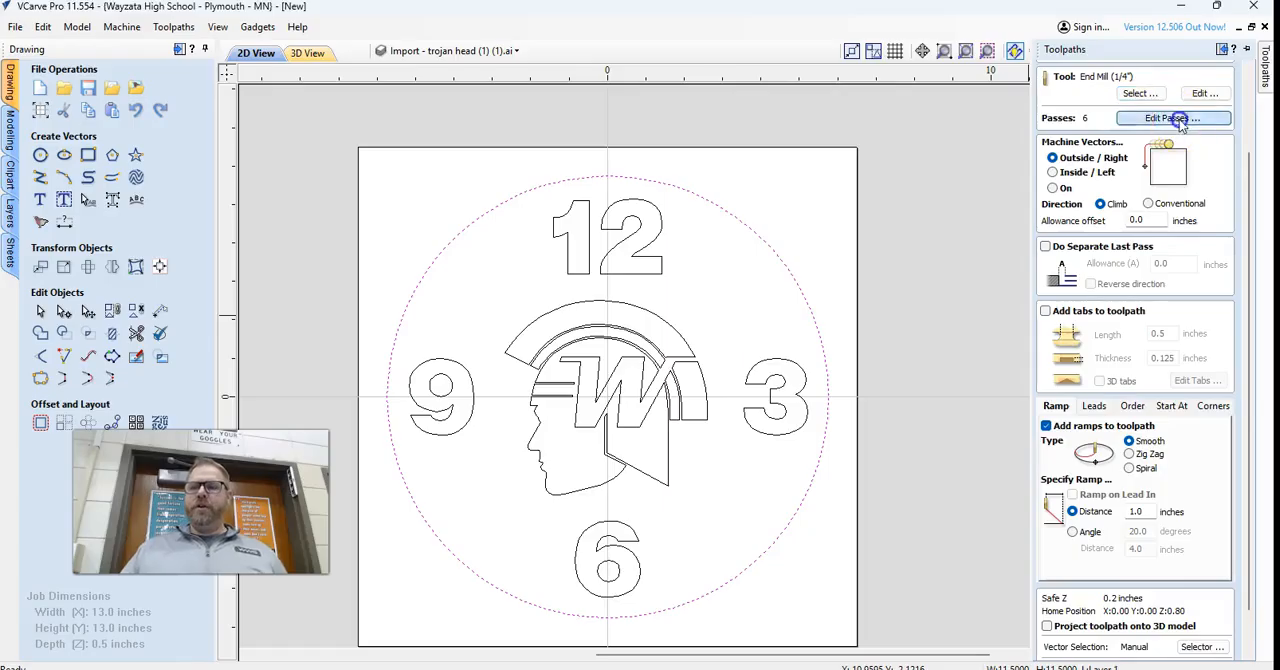
double_click(640, 519)
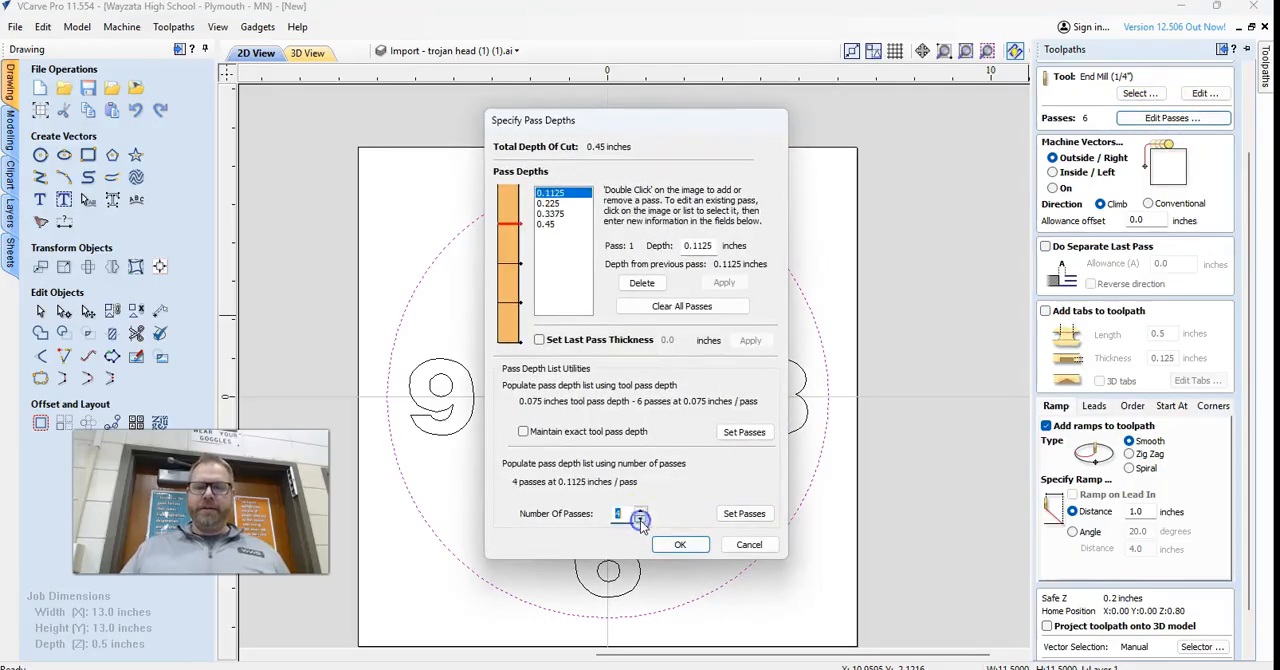
click(640, 518)
click(678, 544)
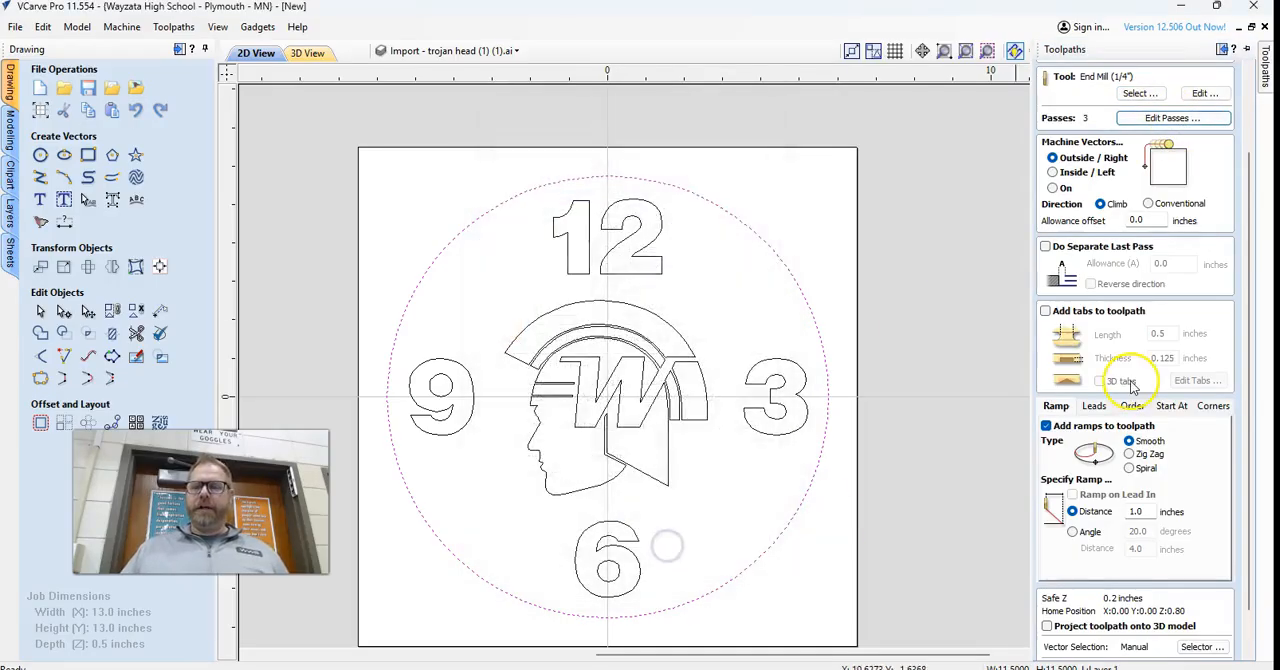
scroll(1143, 386, down, 2)
click(1076, 651)
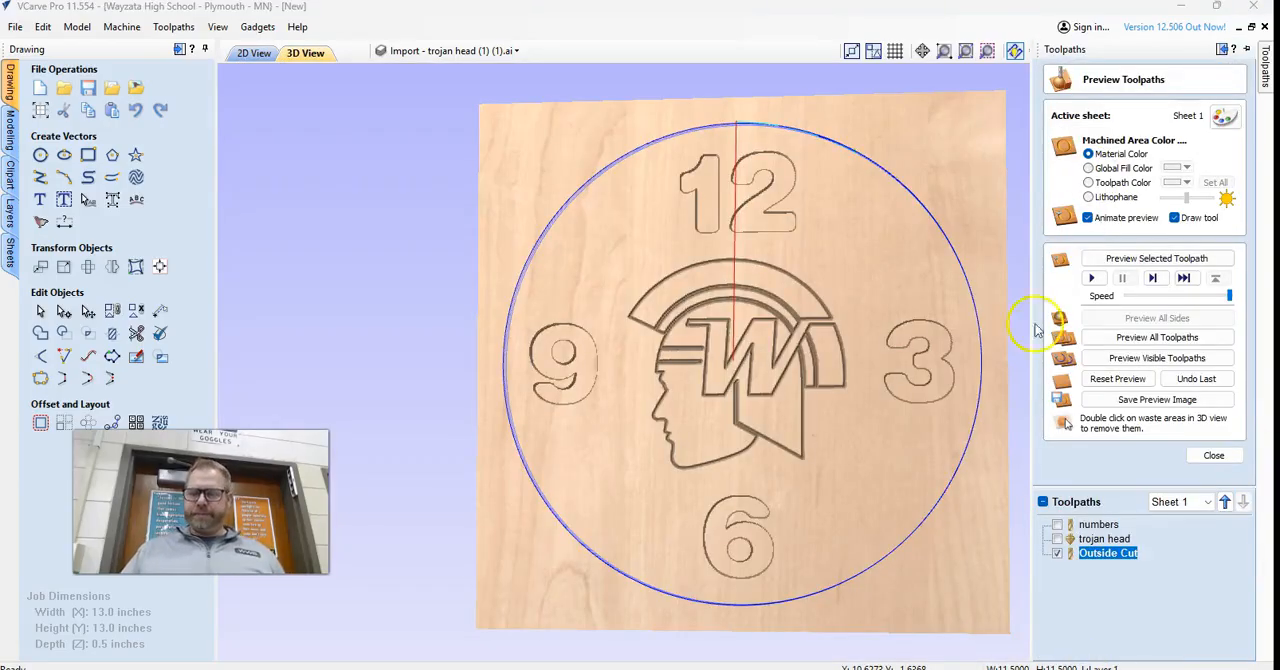
Simulate all toolpaths on the material and inspect the clock preview from several angles.
click(1157, 337)
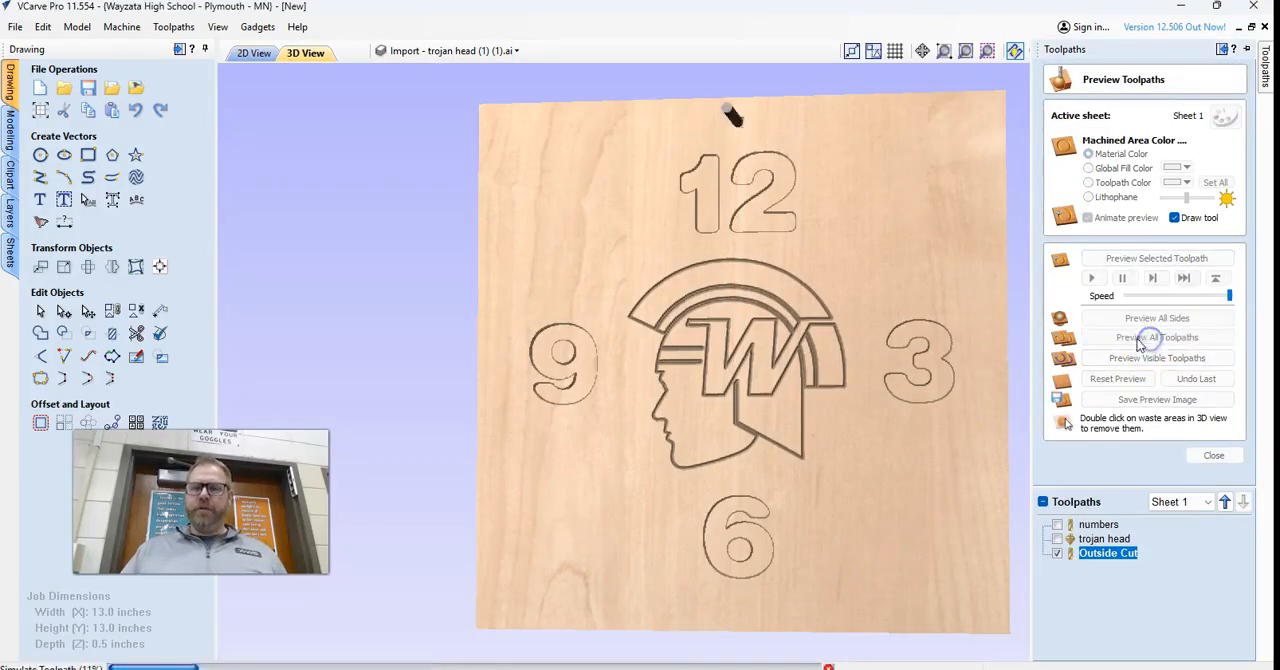
drag(787, 463, 864, 380)
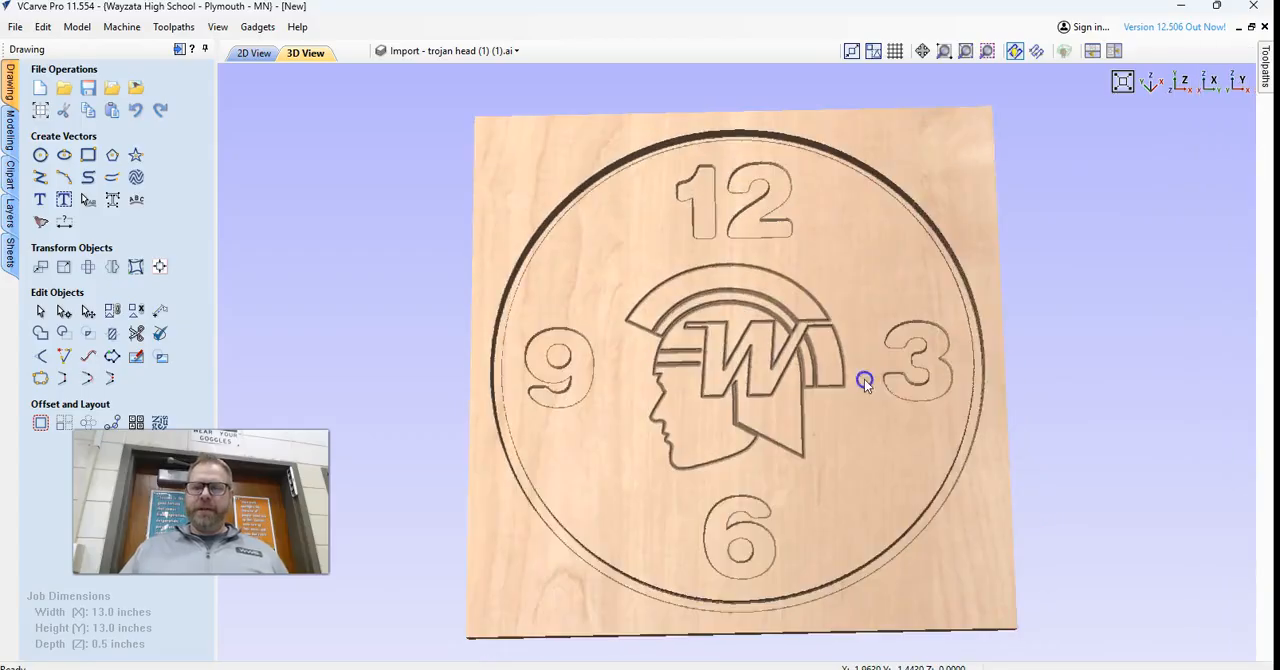
drag(972, 370, 911, 360)
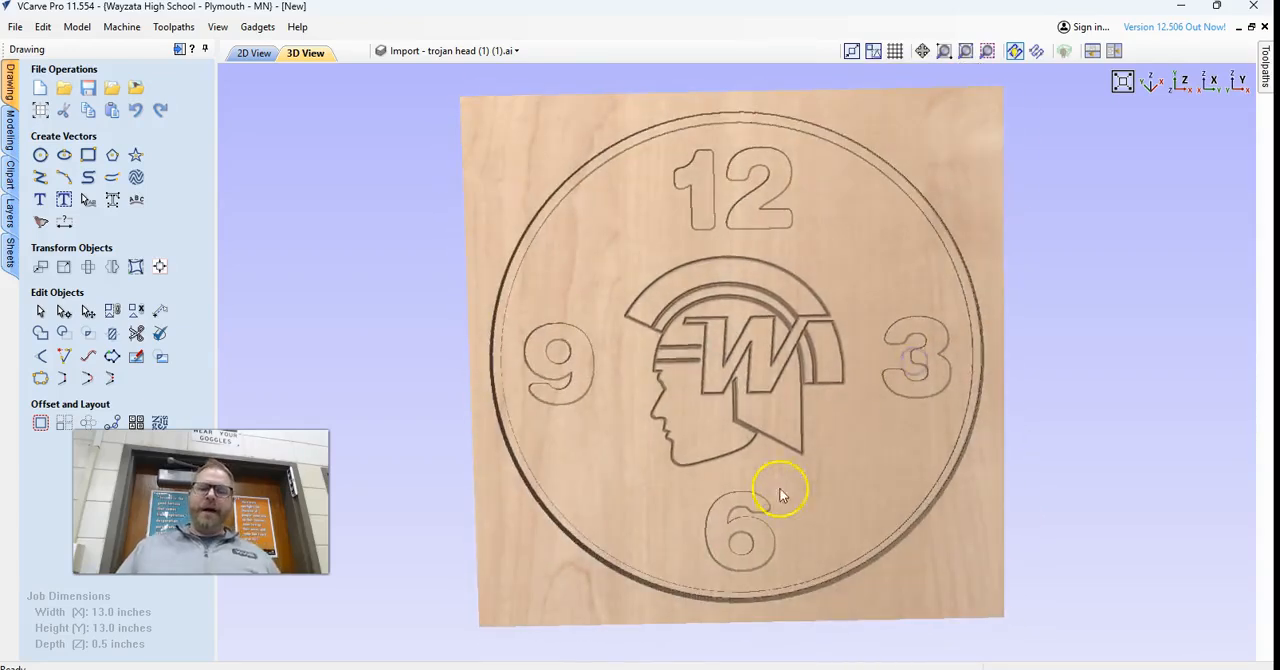
drag(786, 486, 776, 483)
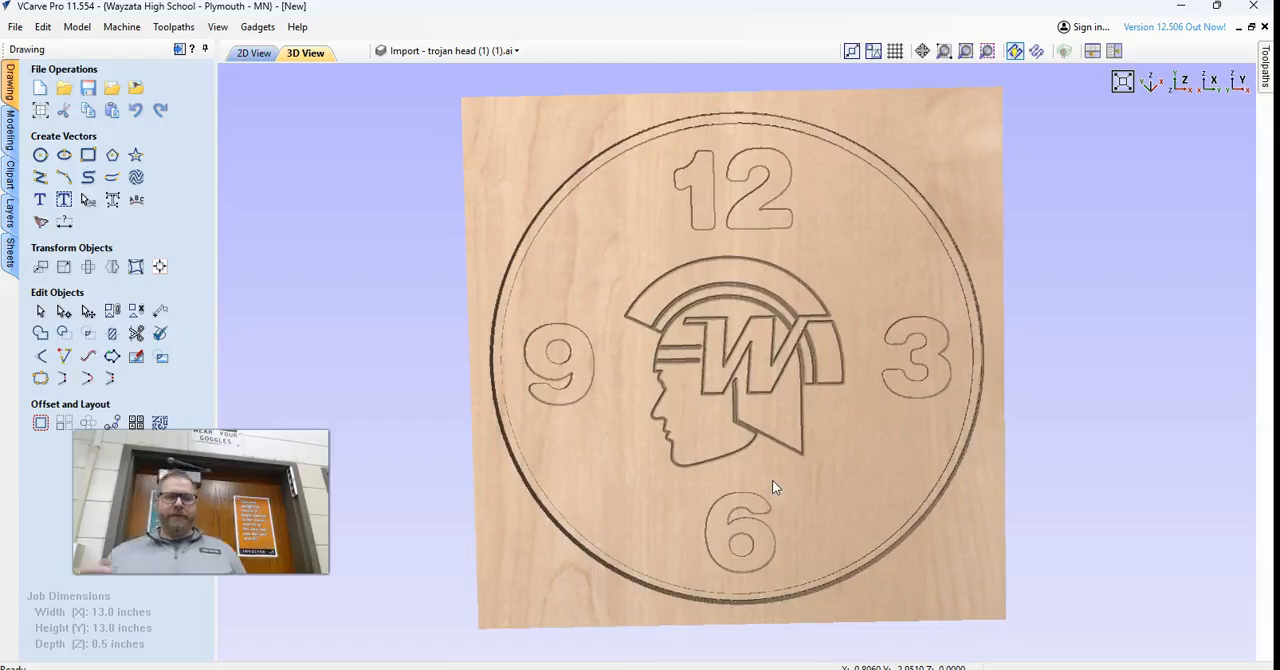
Save the project as a VCarve file named "kLS Clock" in the Downloads folder.
click(15, 27)
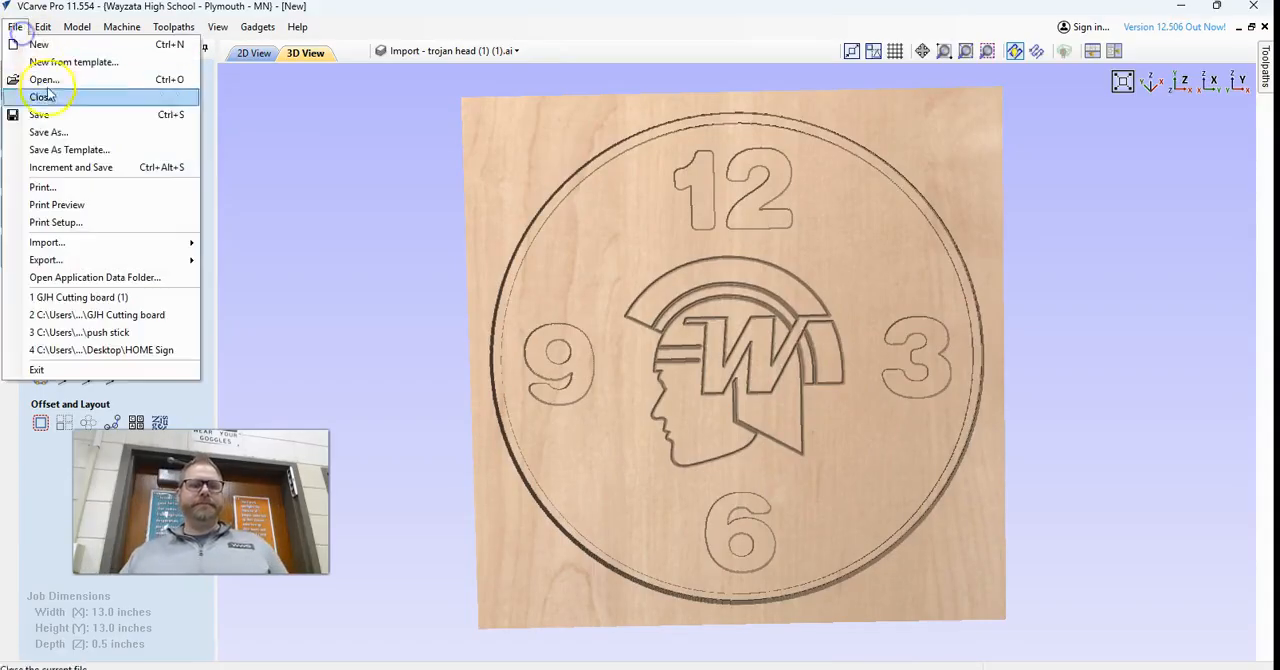
click(45, 132)
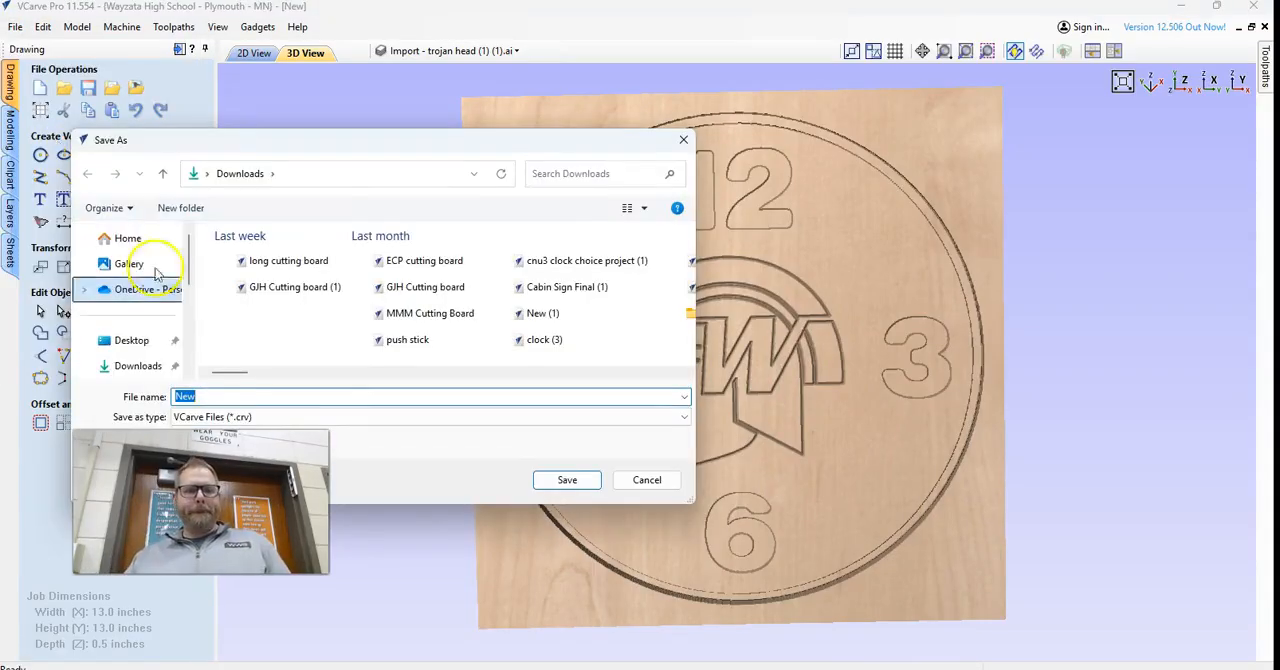
click(143, 366)
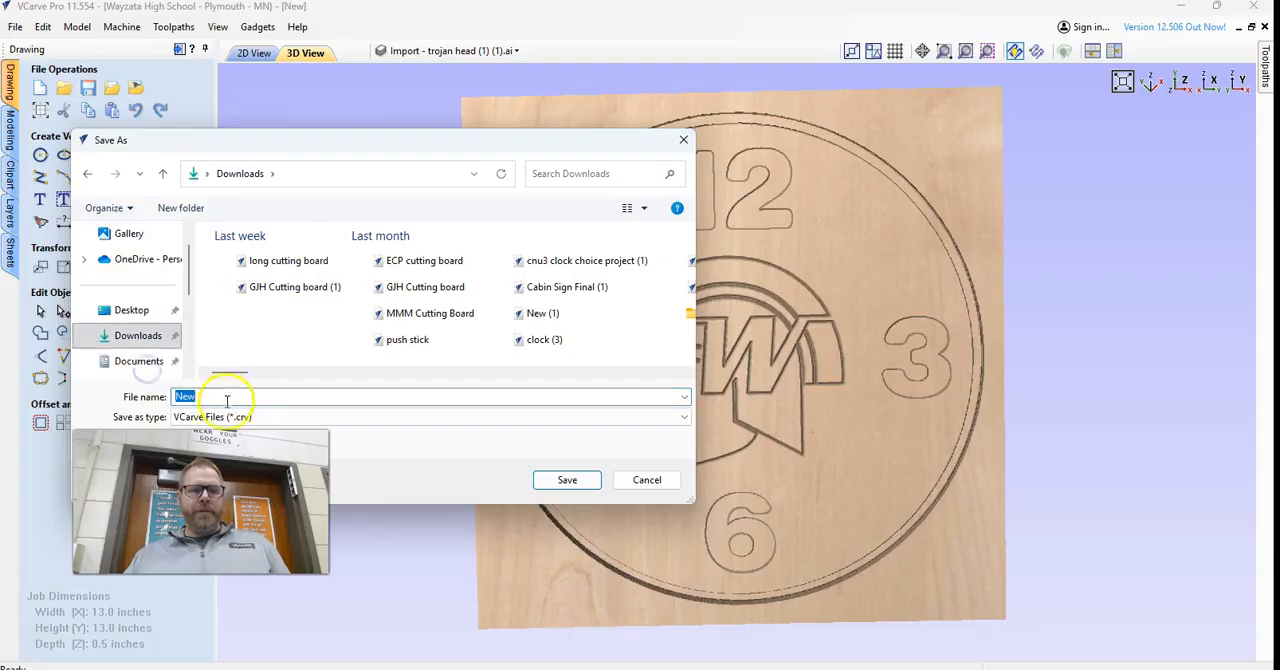
text(Troja)
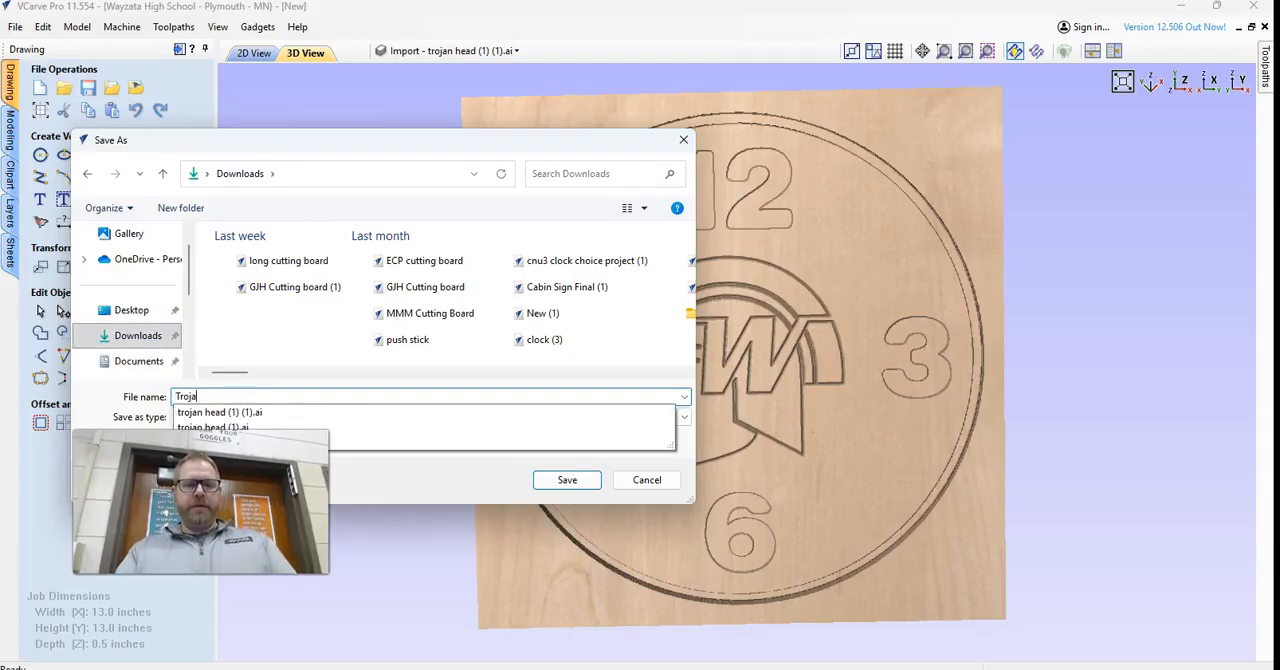
key(BackSpace)
key(BackSpace)
key(BackSpace)
text(kLS)
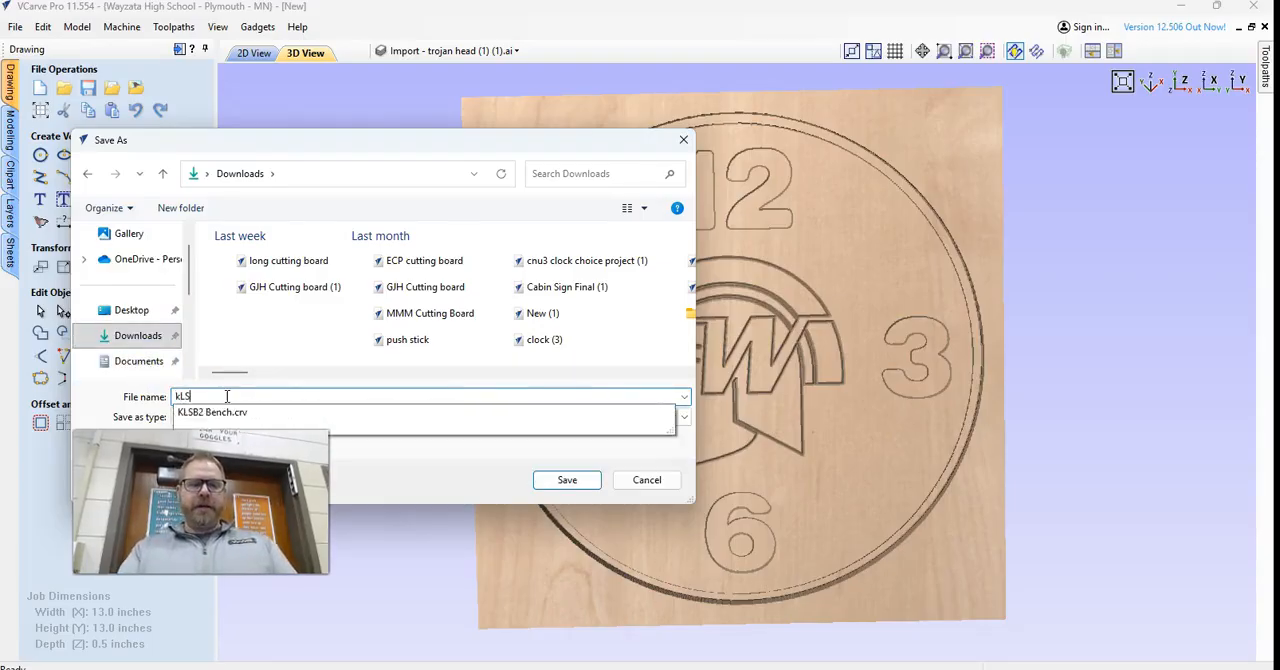
text( Clo)
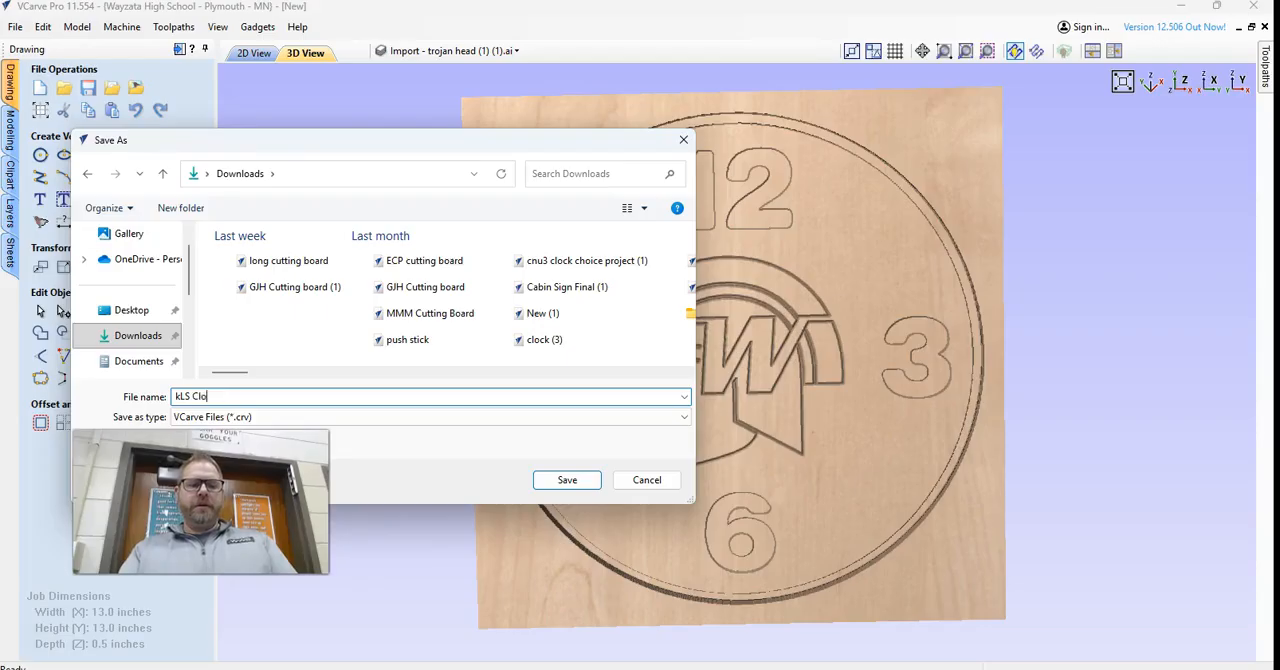
text(ck)
click(545, 482)
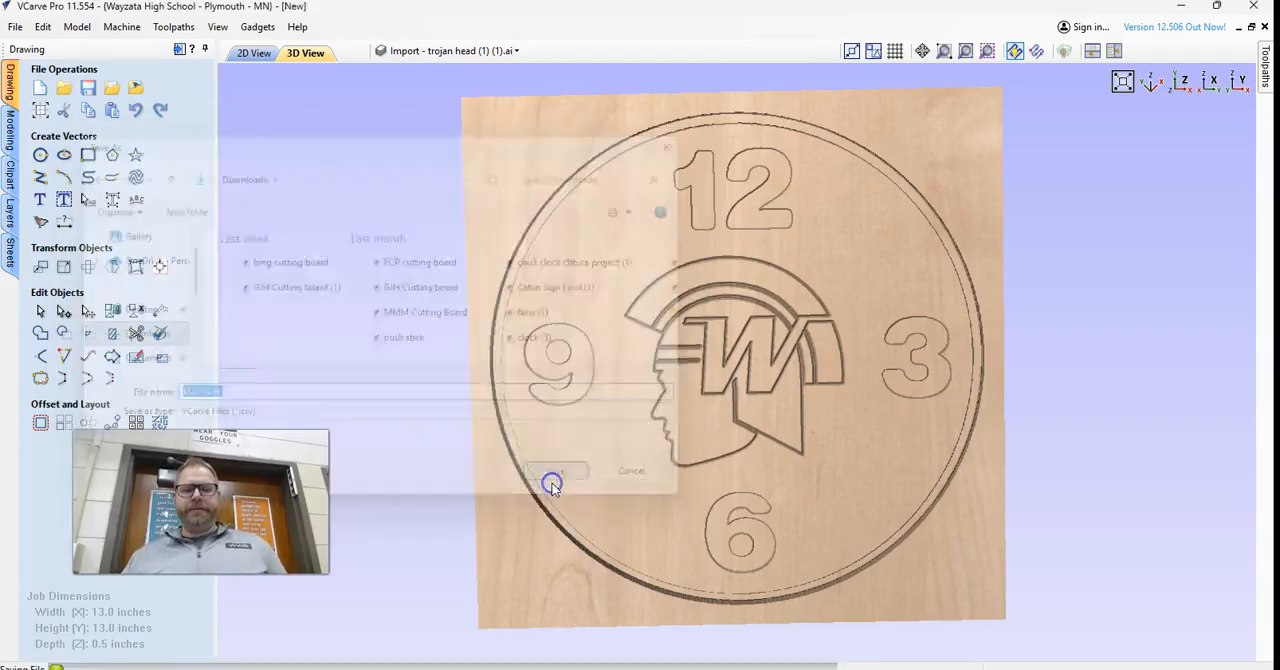
Switch to the Canvas course in the browser, go to its home page and locate the CNC File Drop link.
key(alt+Tab)
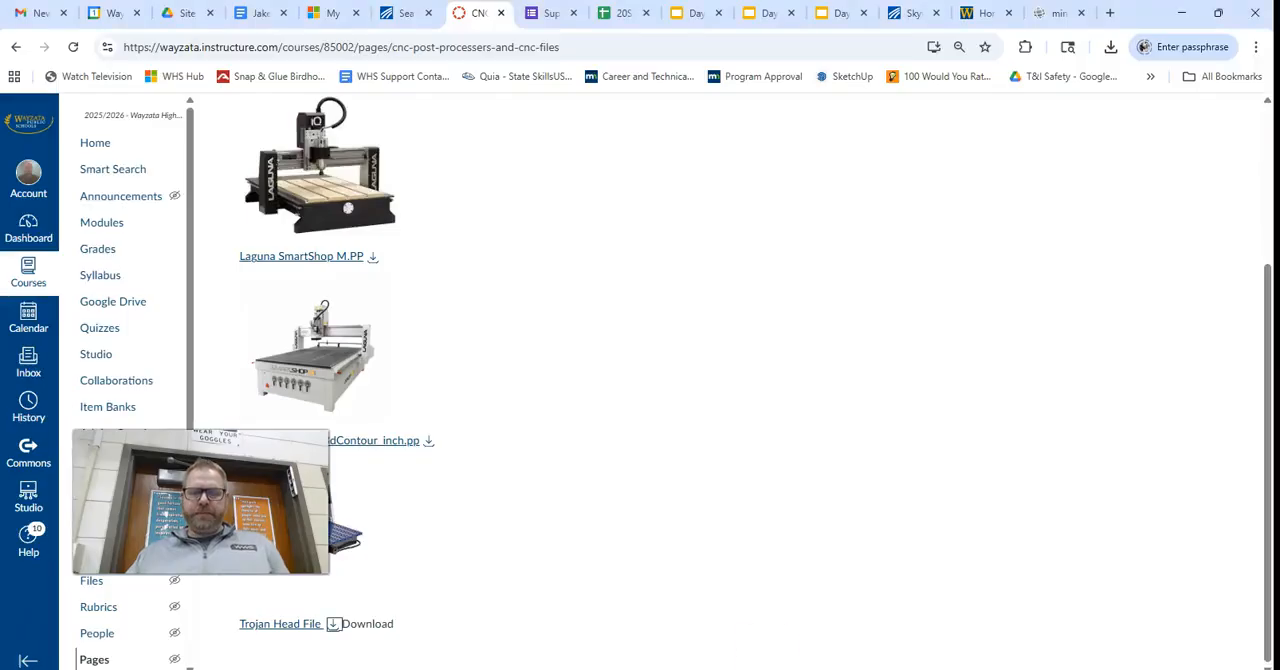
click(96, 143)
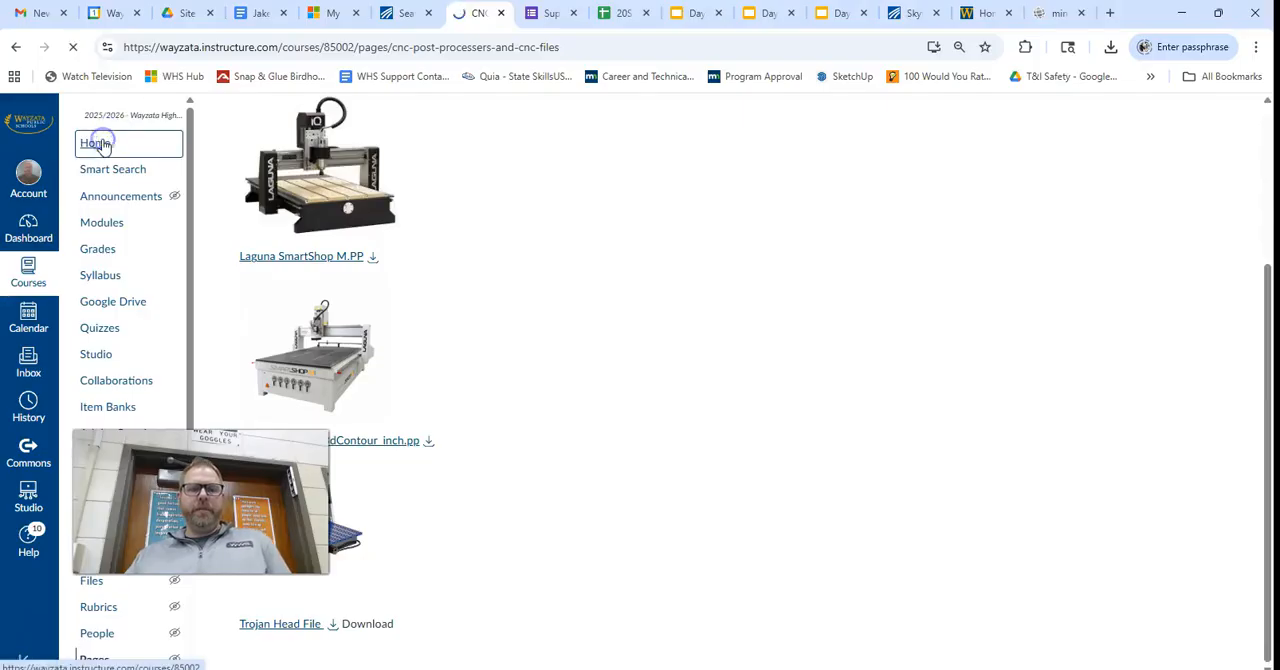
scroll(477, 383, down, 5)
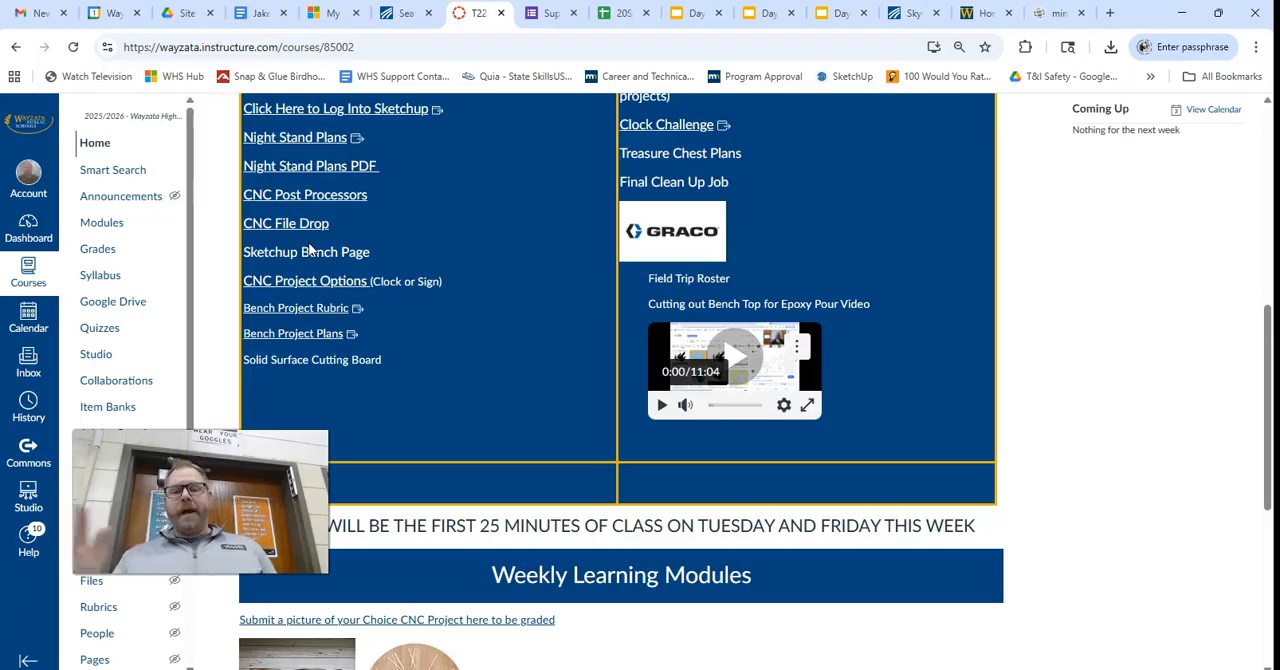
click(288, 227)
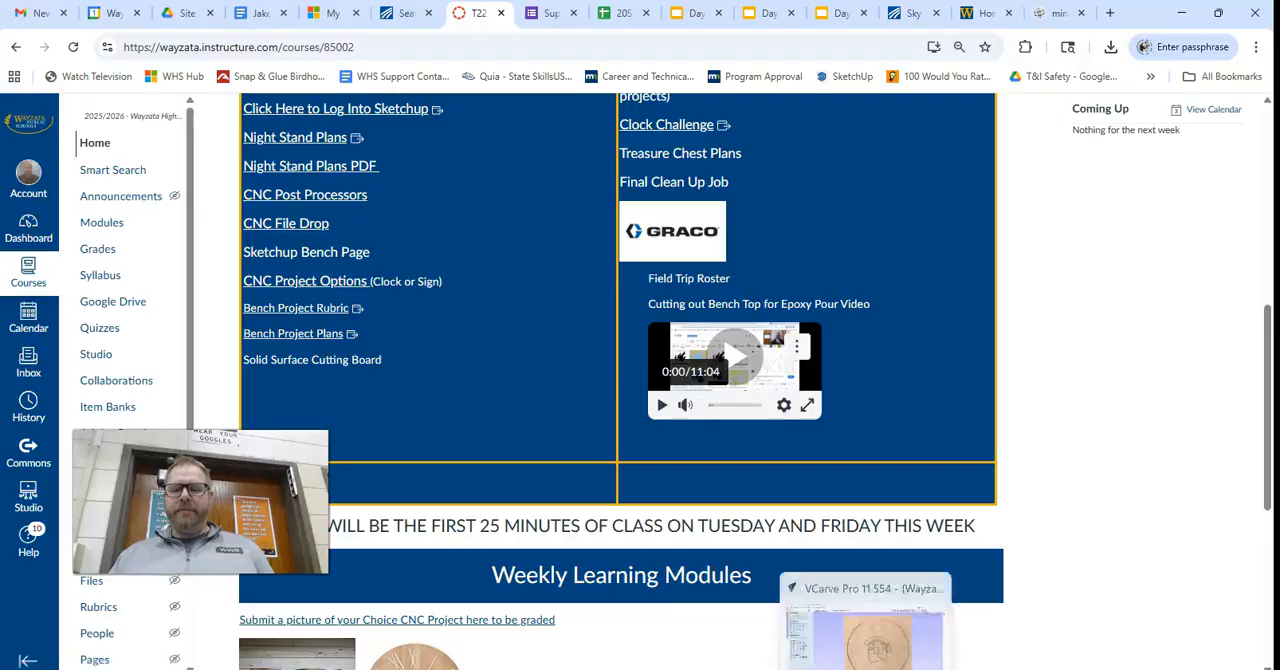
Switch back to VCarve Pro and show the clock design in the 2D view.
click(866, 665)
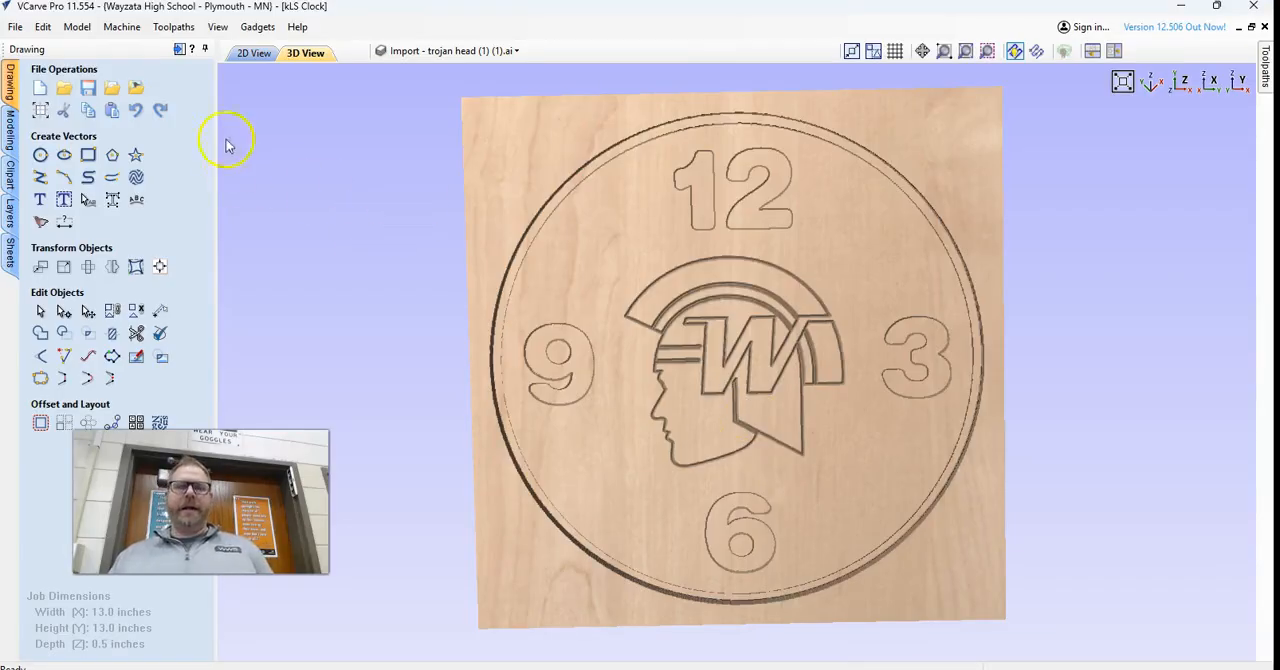
click(252, 53)
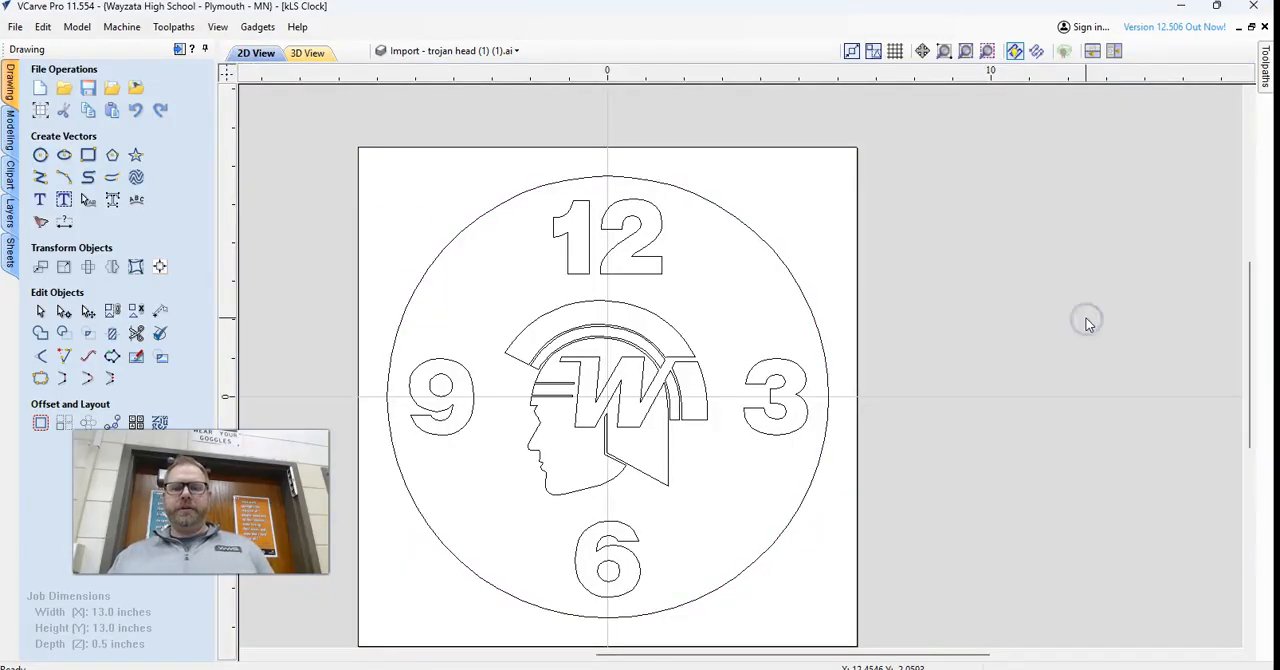